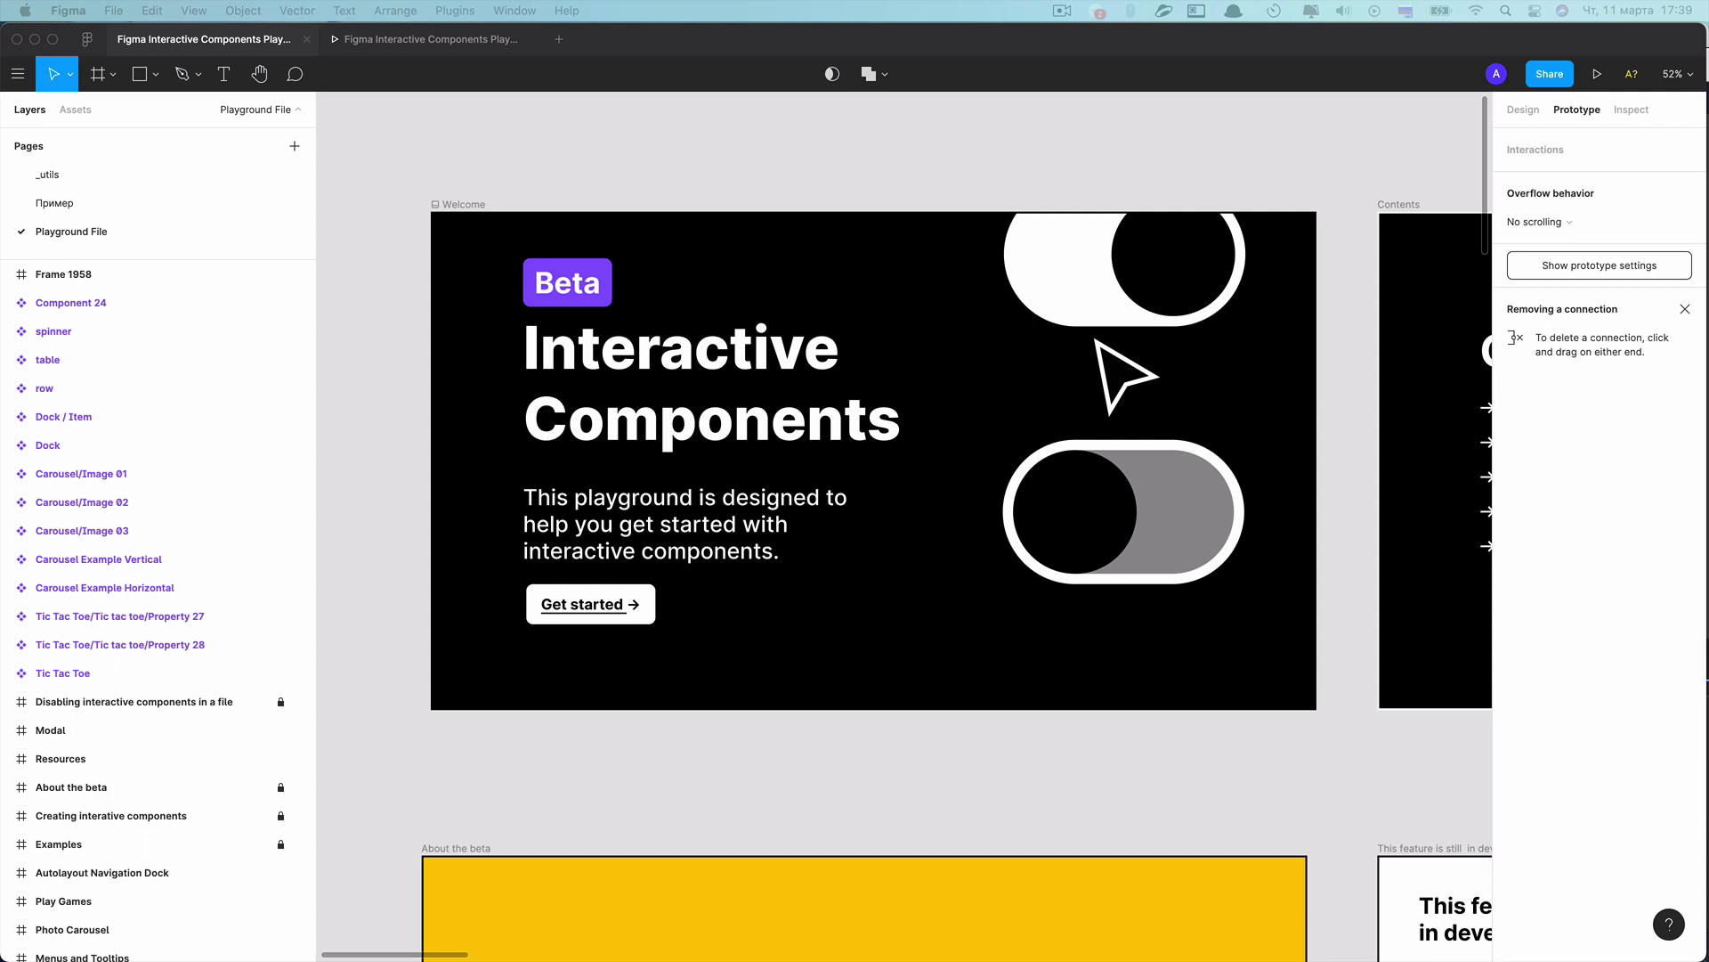
Scroll up and down through the example playground file to review its contents
{"action": "scroll", "coordinate": [870, 411], "scroll_direction": "down", "scroll_amount": 3}
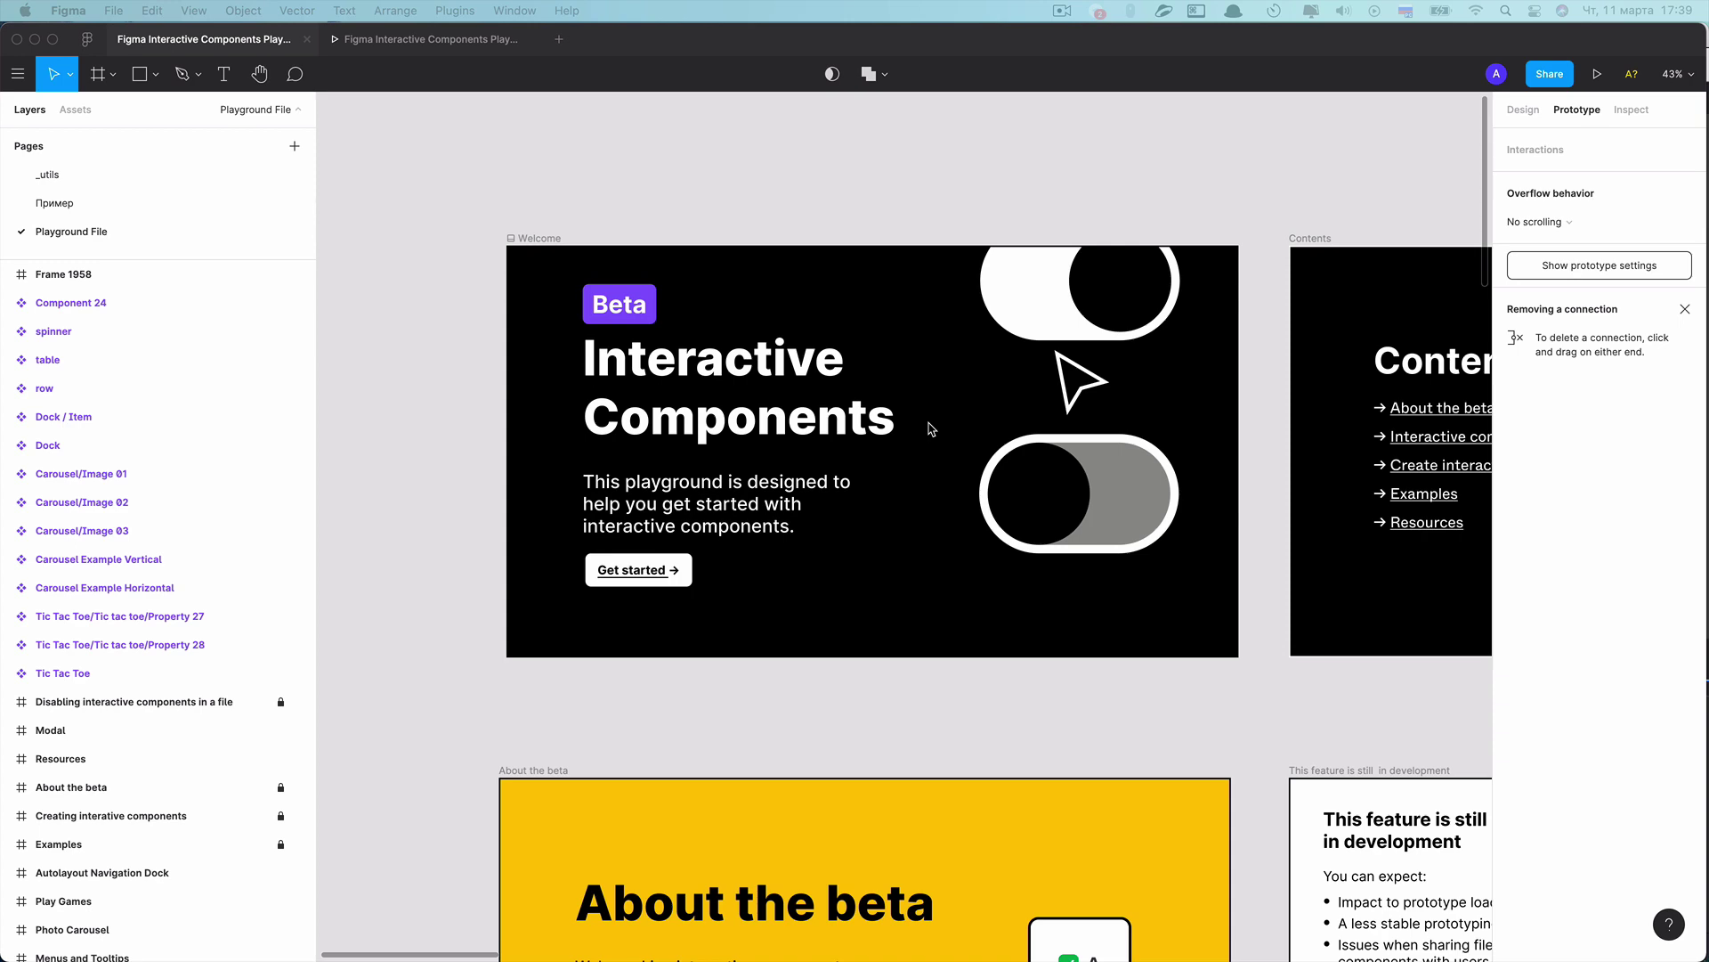
{"action": "scroll", "coordinate": [931, 429], "scroll_direction": "down", "scroll_amount": 2}
{"action": "scroll", "coordinate": [932, 430], "scroll_direction": "down", "scroll_amount": 1}
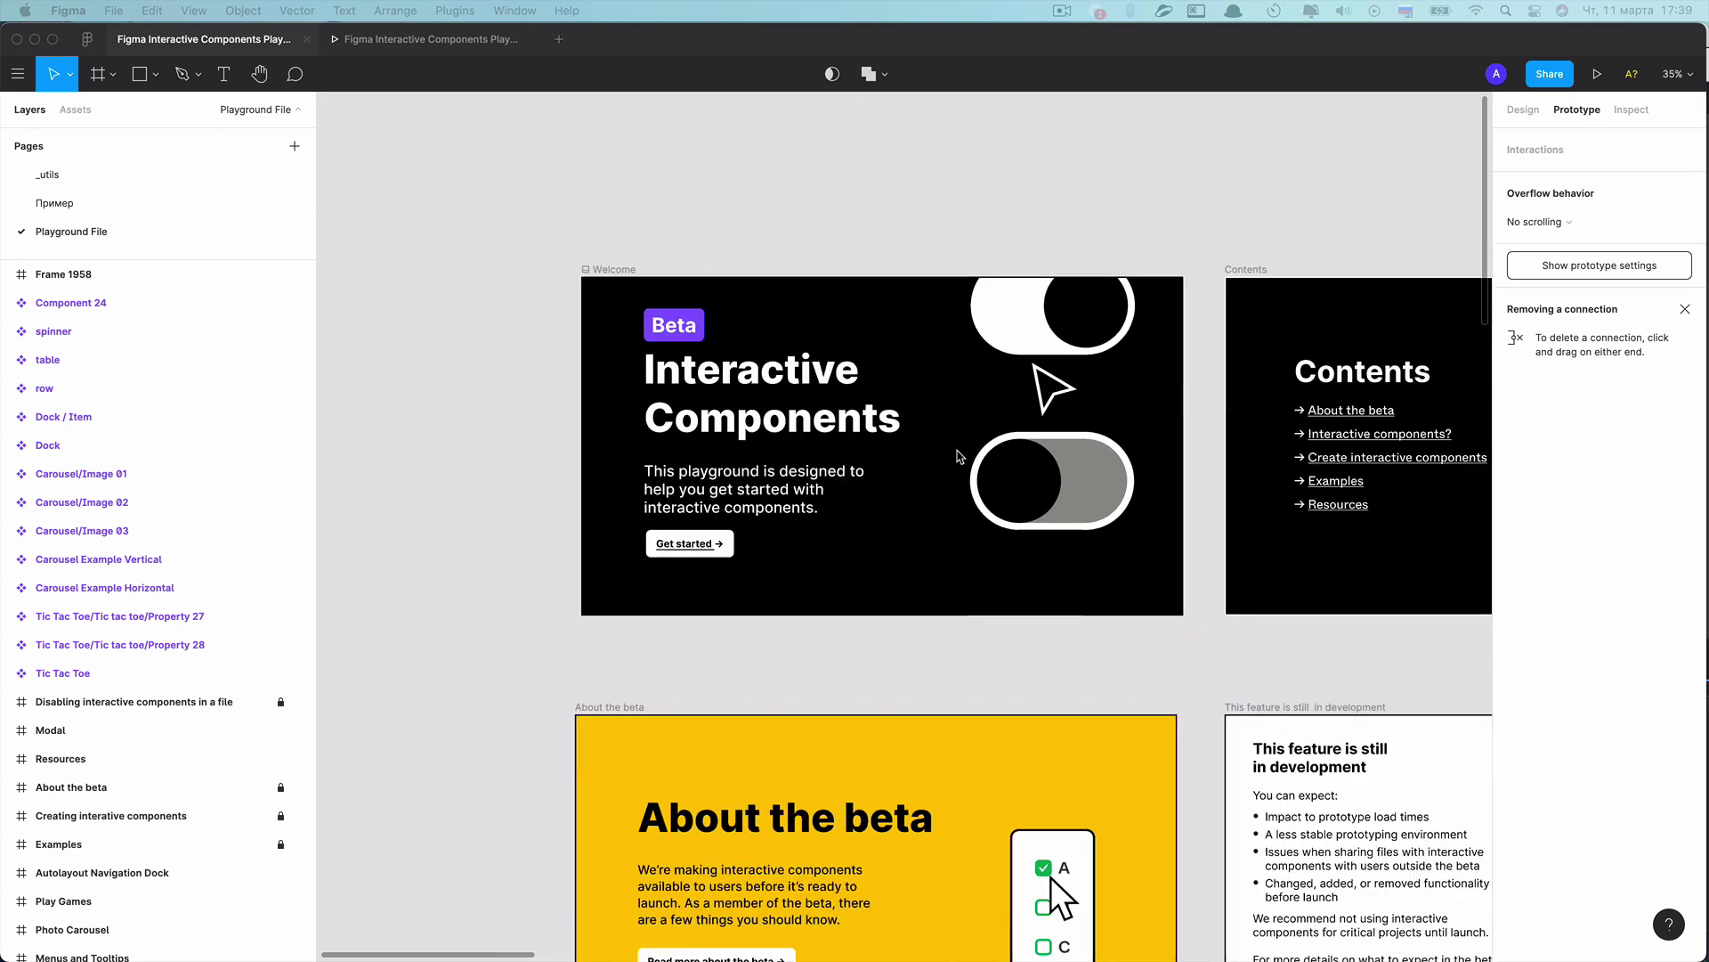
{"action": "scroll", "coordinate": [1061, 601], "scroll_direction": "down", "scroll_amount": 2}
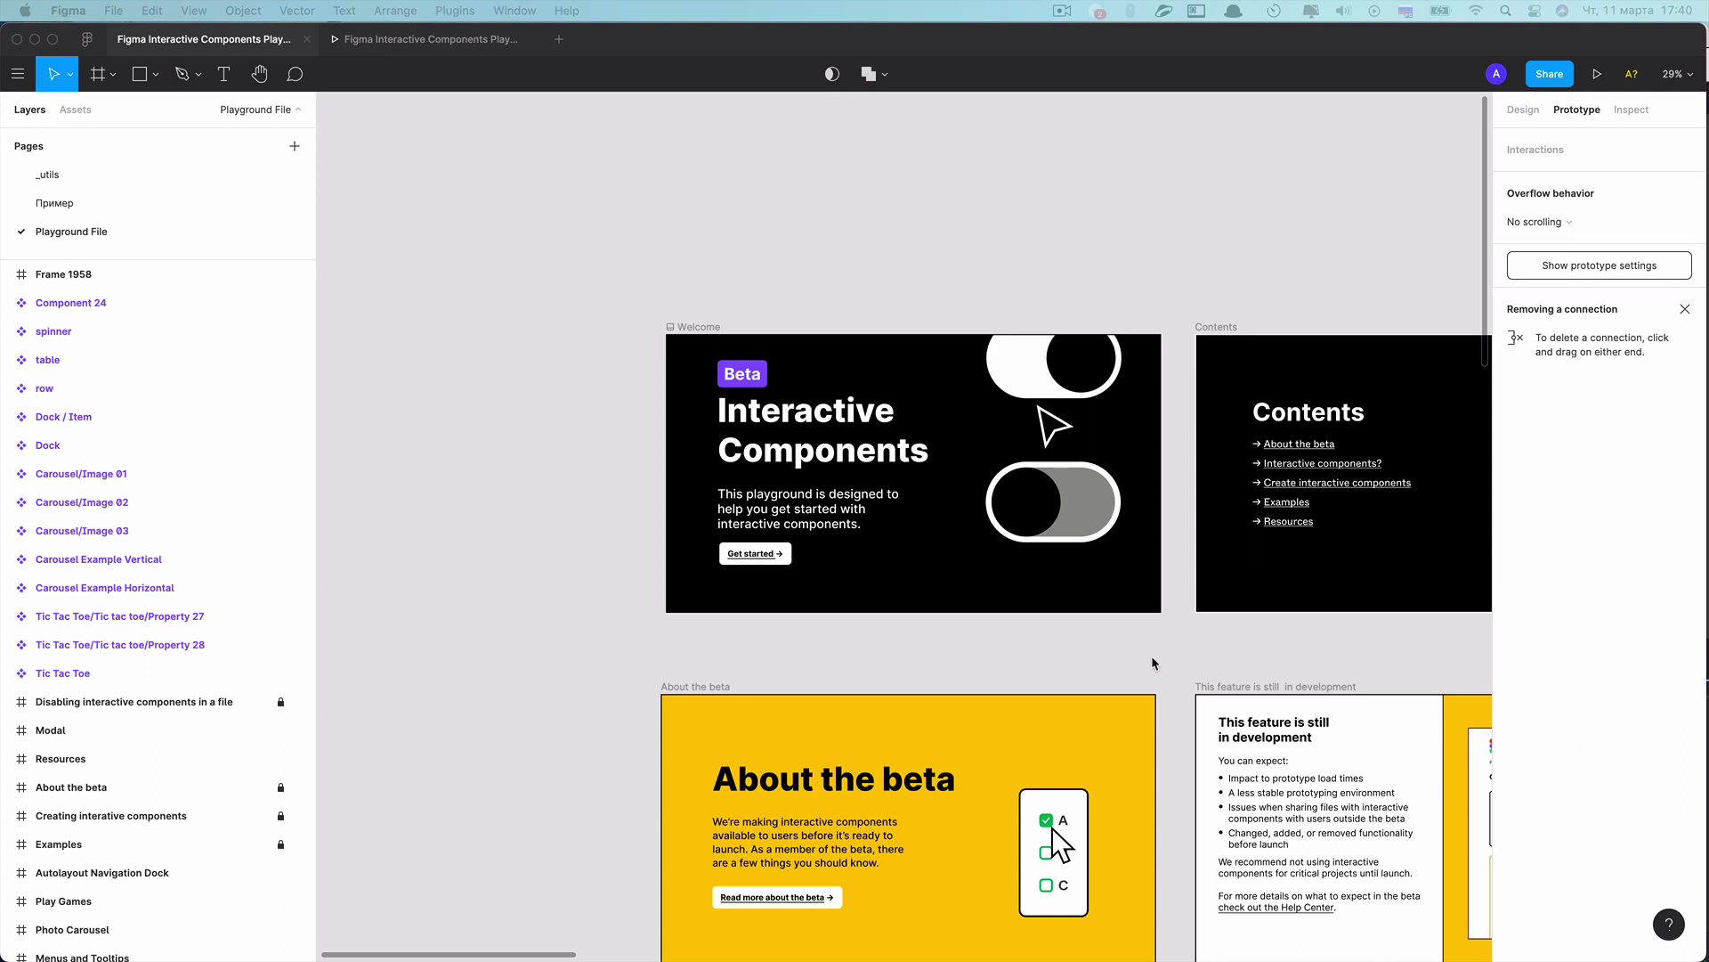
{"action": "scroll", "coordinate": [1174, 661], "scroll_direction": "up", "scroll_amount": 2}
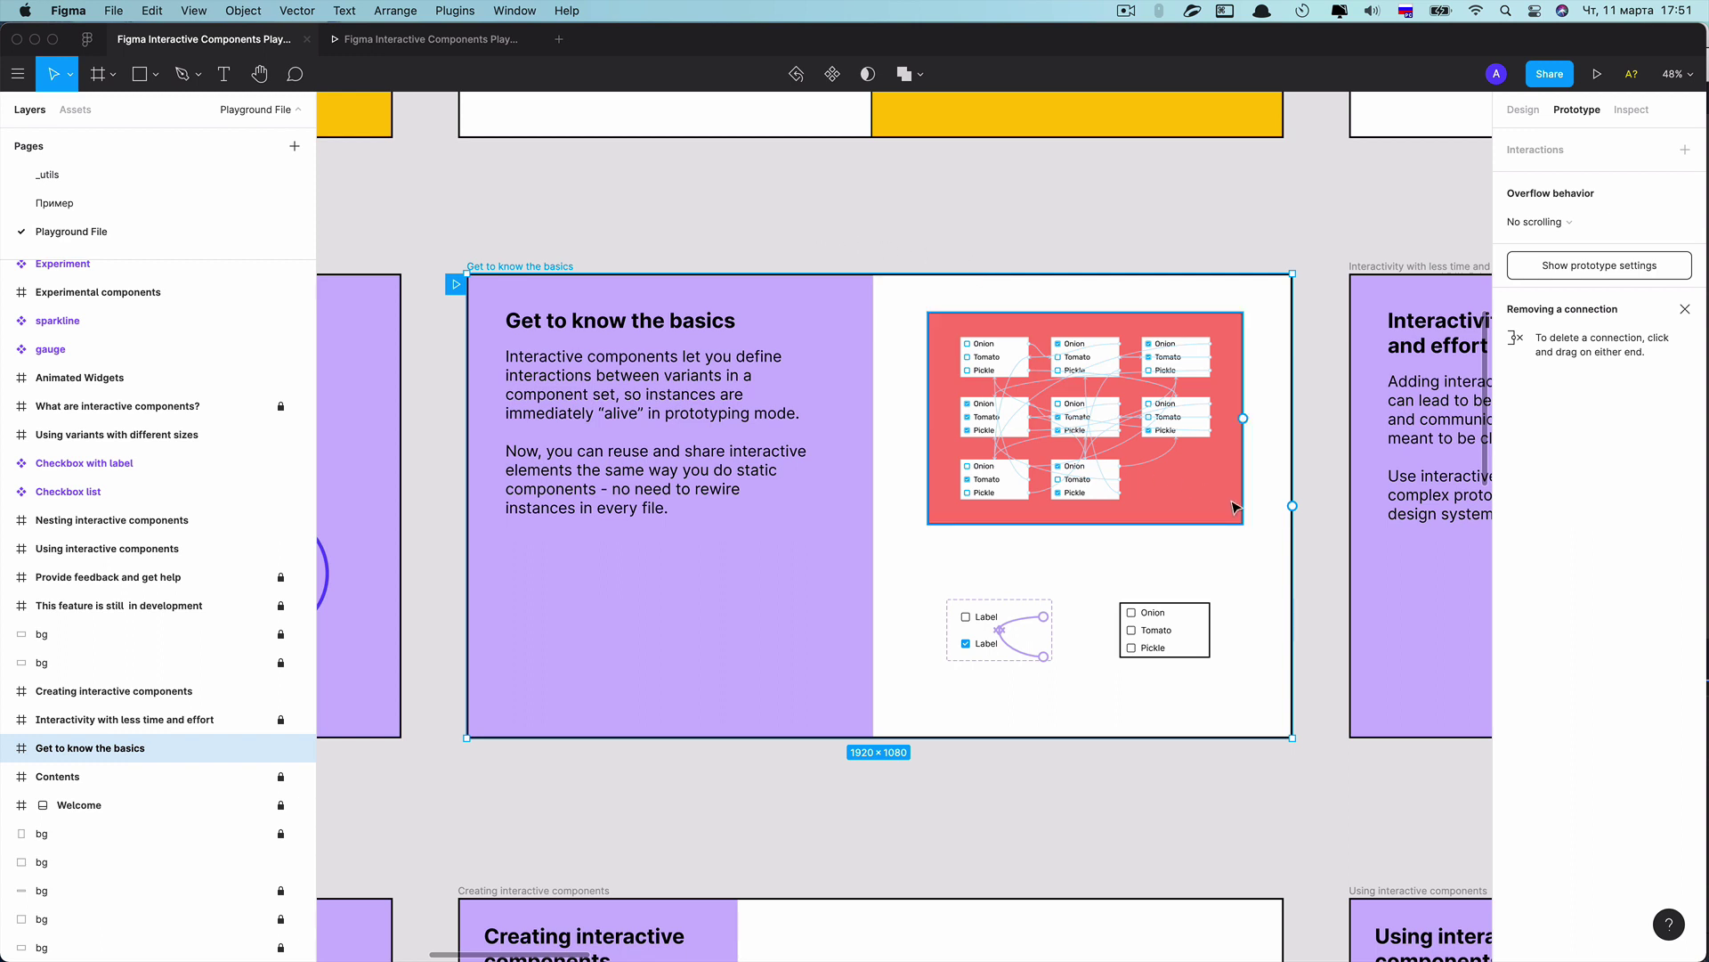
{"action": "scroll", "coordinate": [1237, 507], "scroll_direction": "up", "scroll_amount": 2}
{"action": "scroll", "coordinate": [1242, 506], "scroll_direction": "up", "scroll_amount": 2}
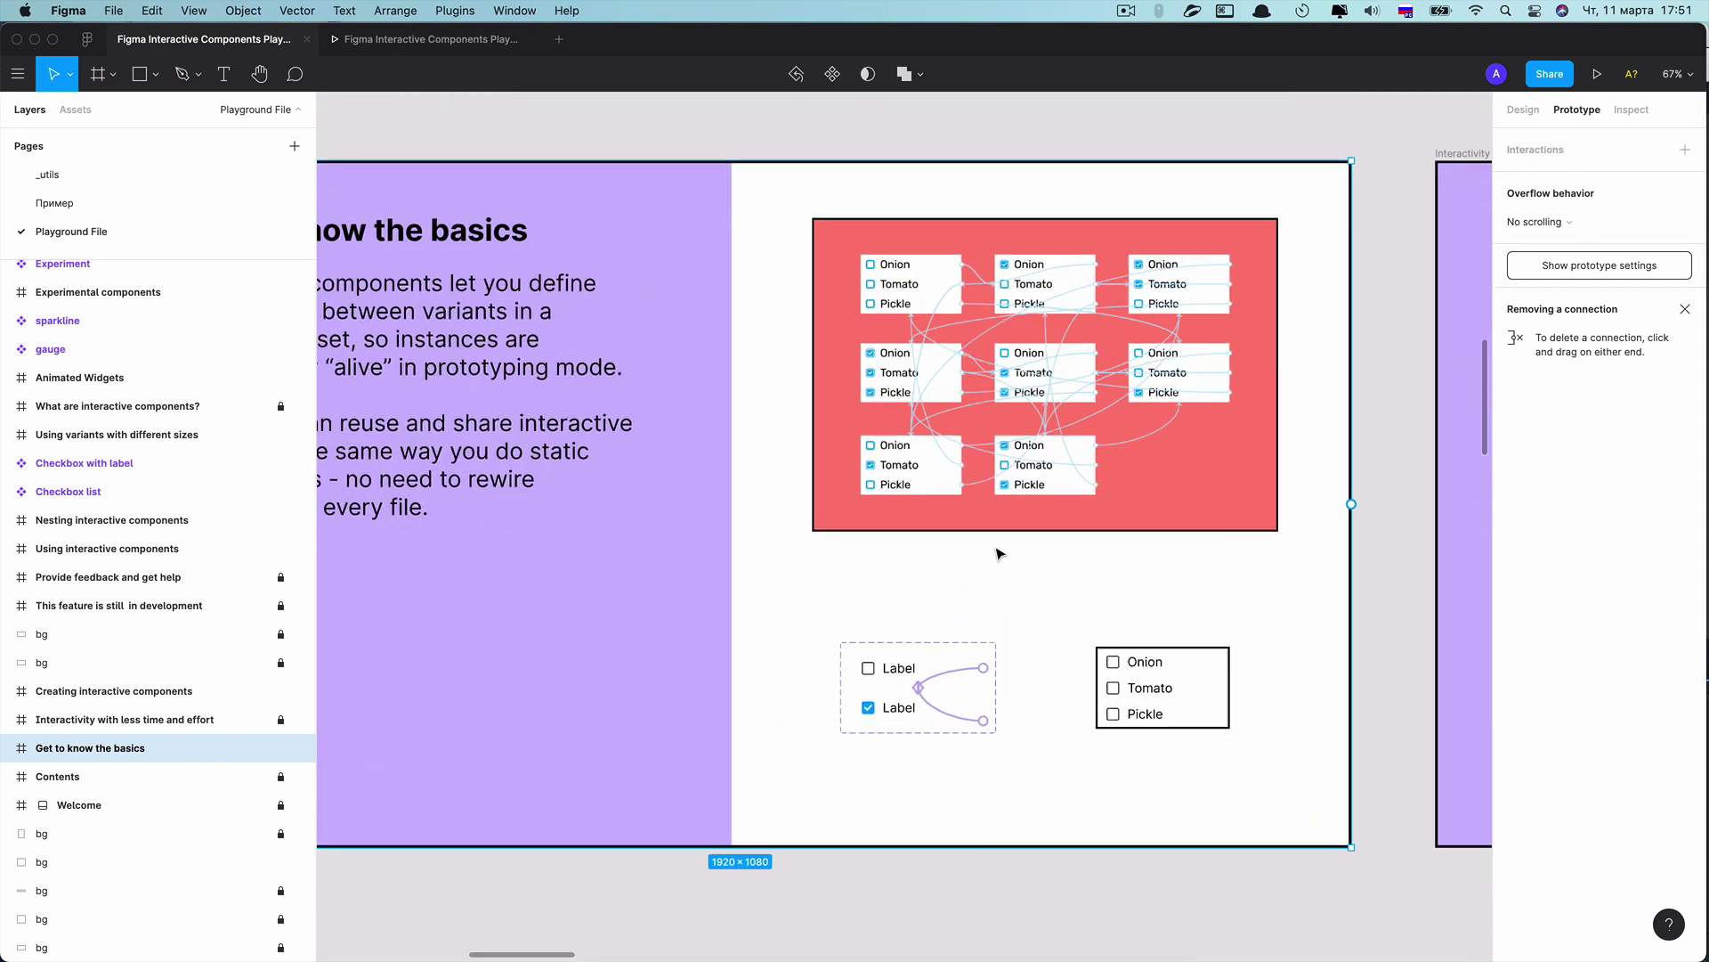
{"action": "scroll", "coordinate": [1002, 548], "scroll_direction": "up", "scroll_amount": 1}
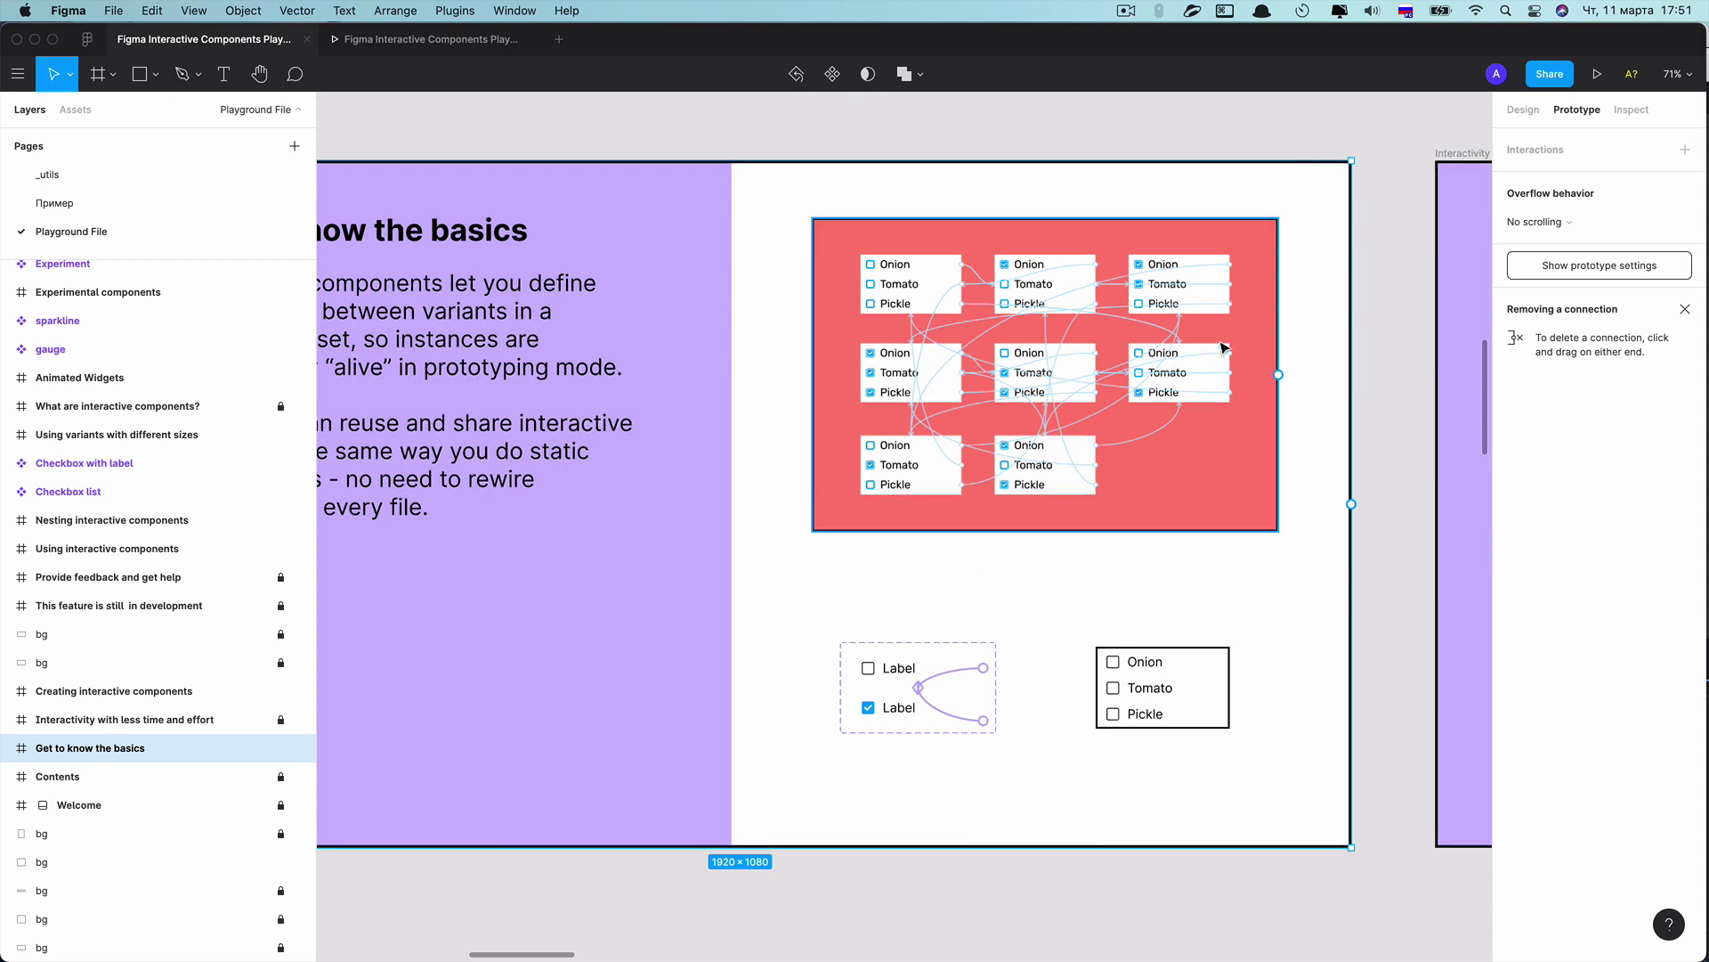
{"action": "scroll", "coordinate": [1061, 381], "scroll_direction": "up", "scroll_amount": 2}
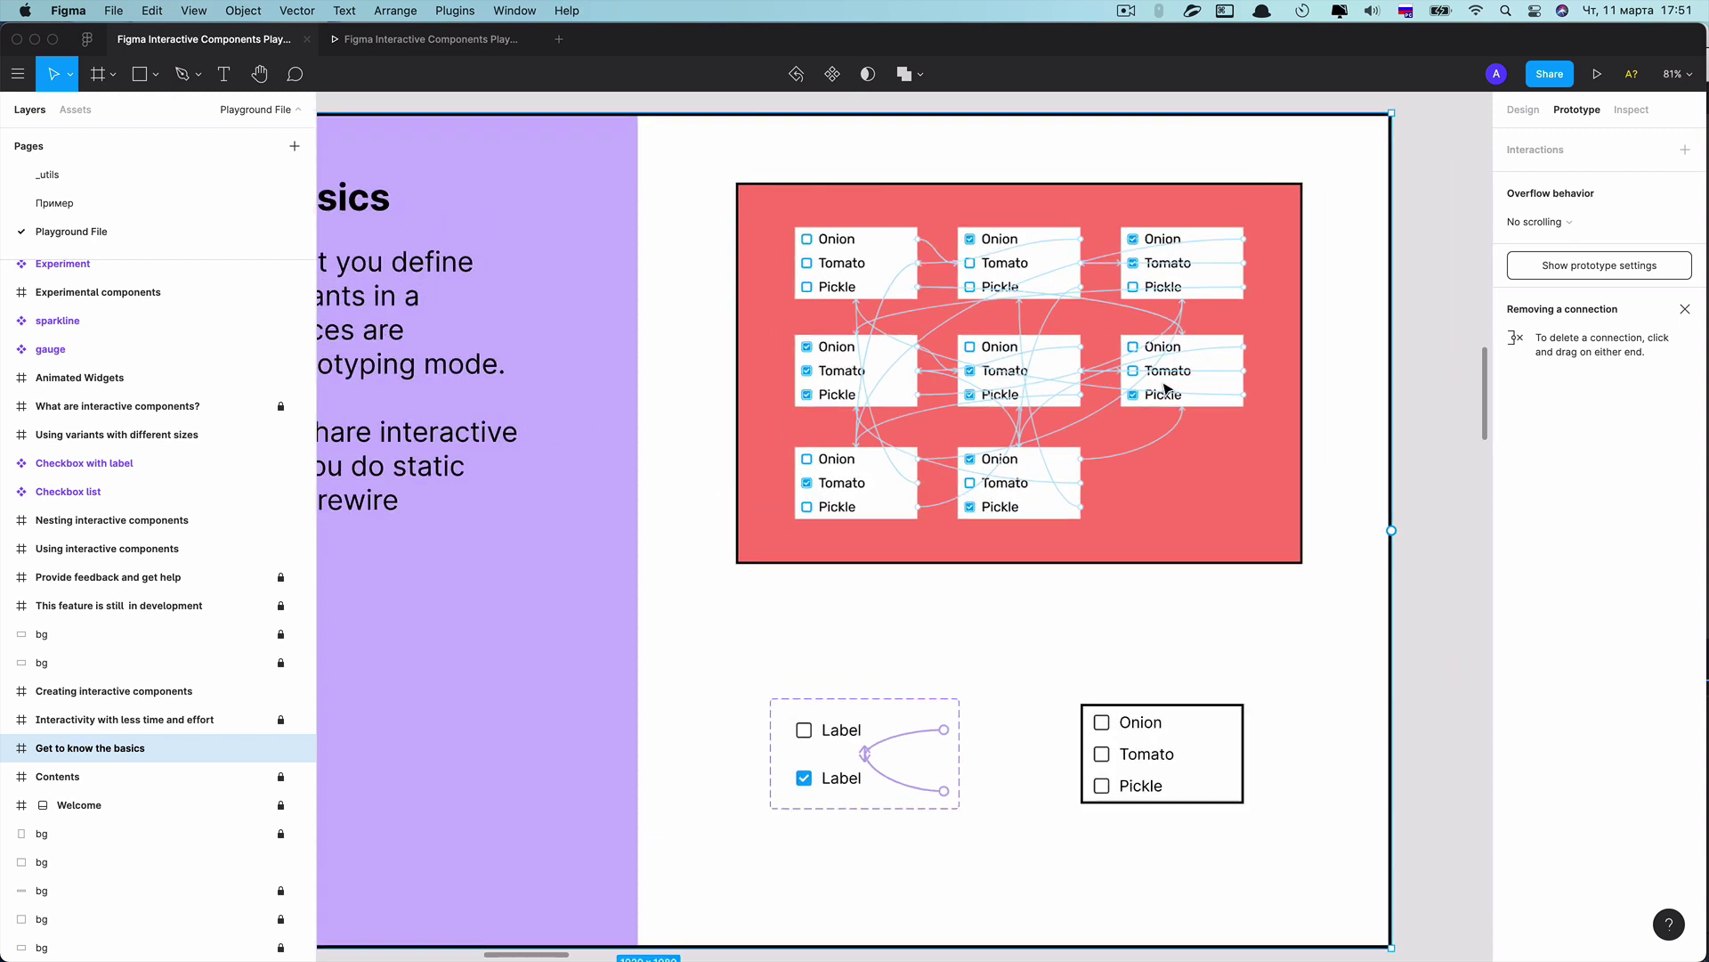
{"action": "scroll", "coordinate": [1163, 385], "scroll_direction": "up", "scroll_amount": 2}
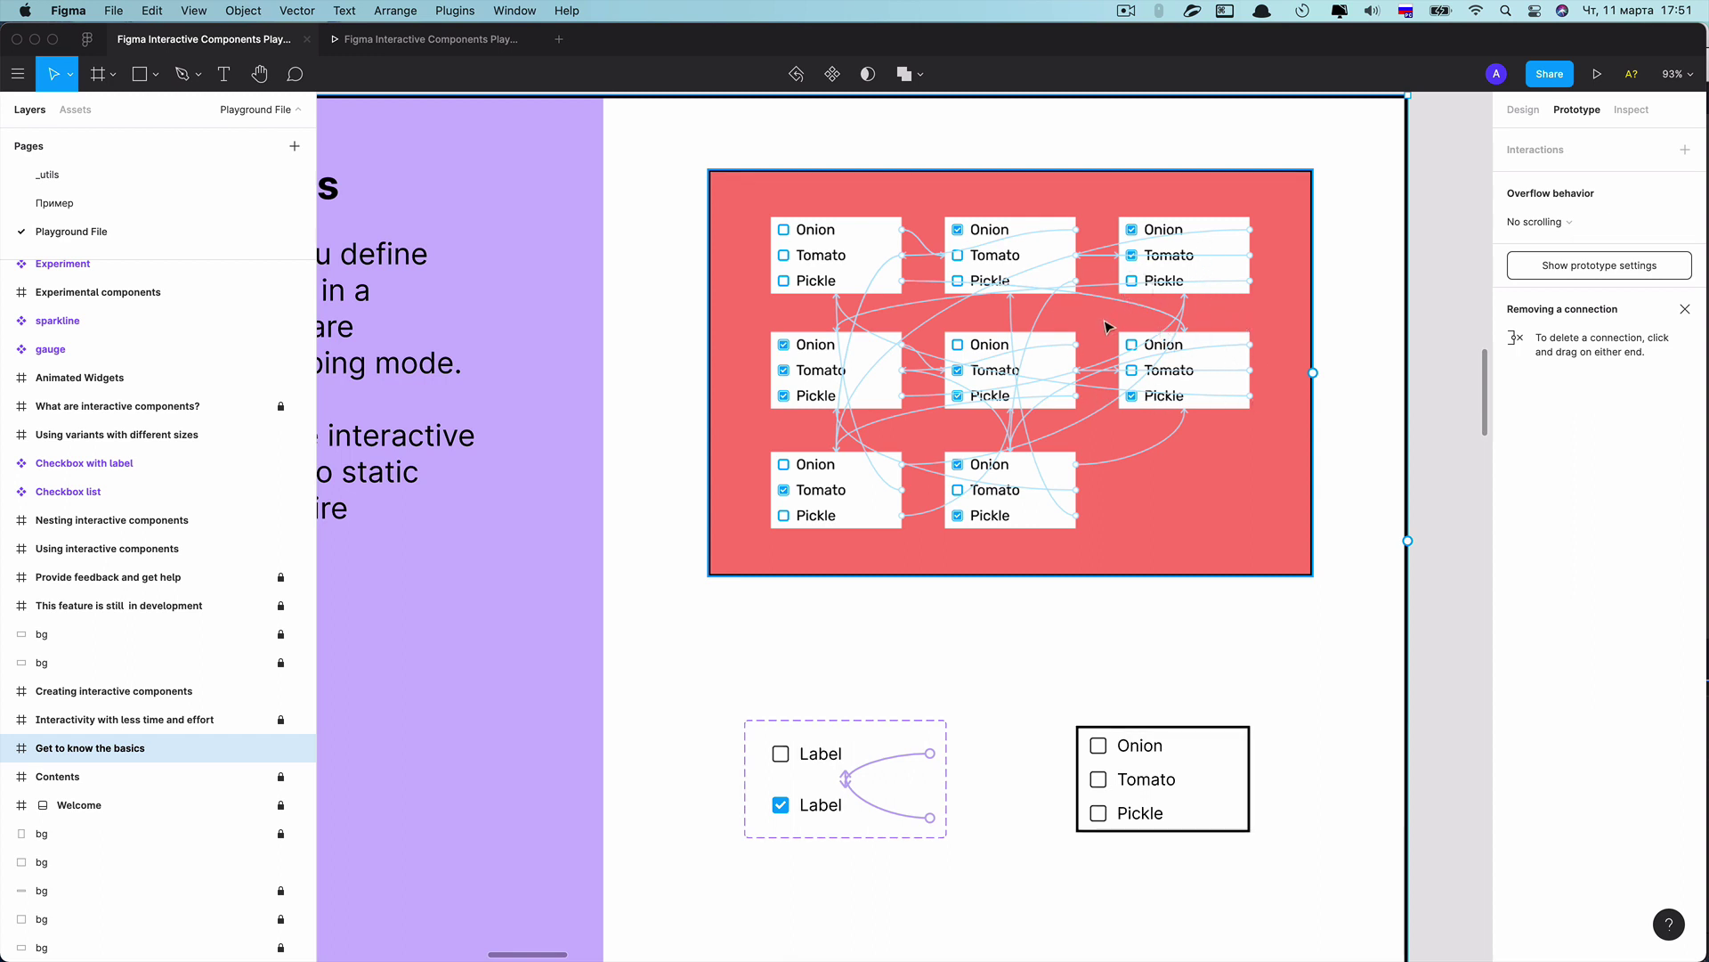
{"action": "scroll", "coordinate": [1107, 327], "scroll_direction": "up", "scroll_amount": 3}
{"action": "scroll", "coordinate": [1021, 398], "scroll_direction": "down", "scroll_amount": 3}
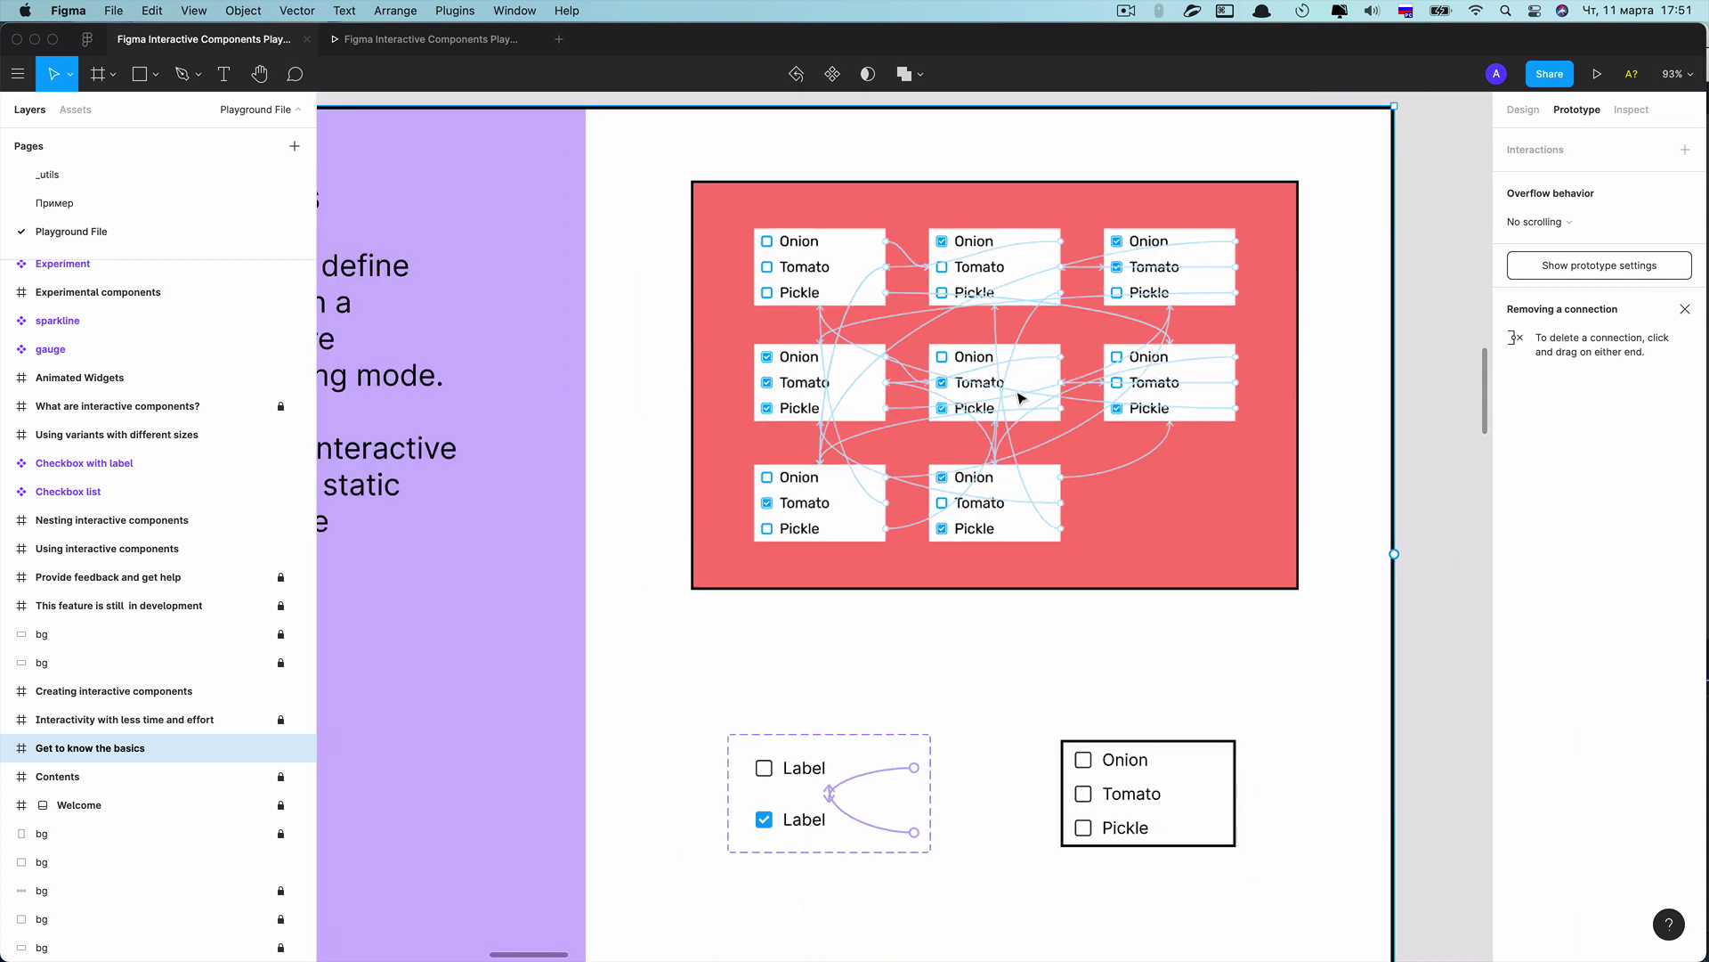
{"action": "scroll", "coordinate": [1021, 398], "scroll_direction": "down", "scroll_amount": 2}
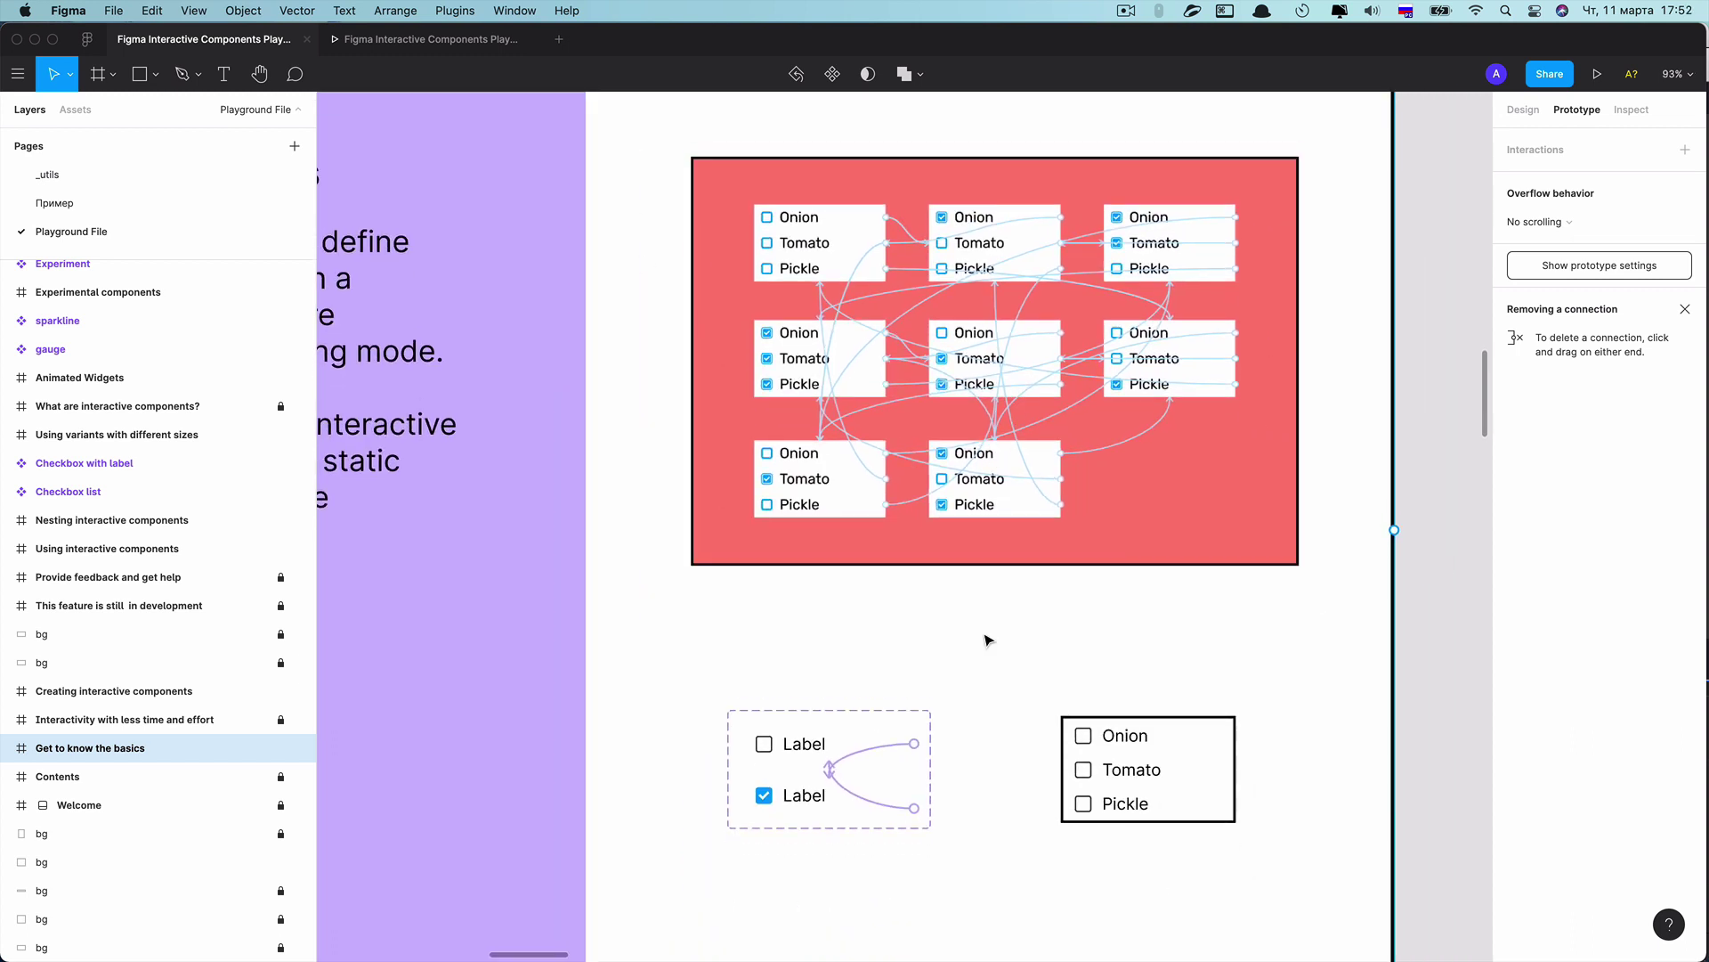
{"action": "mouse_move", "coordinate": [996, 521]}
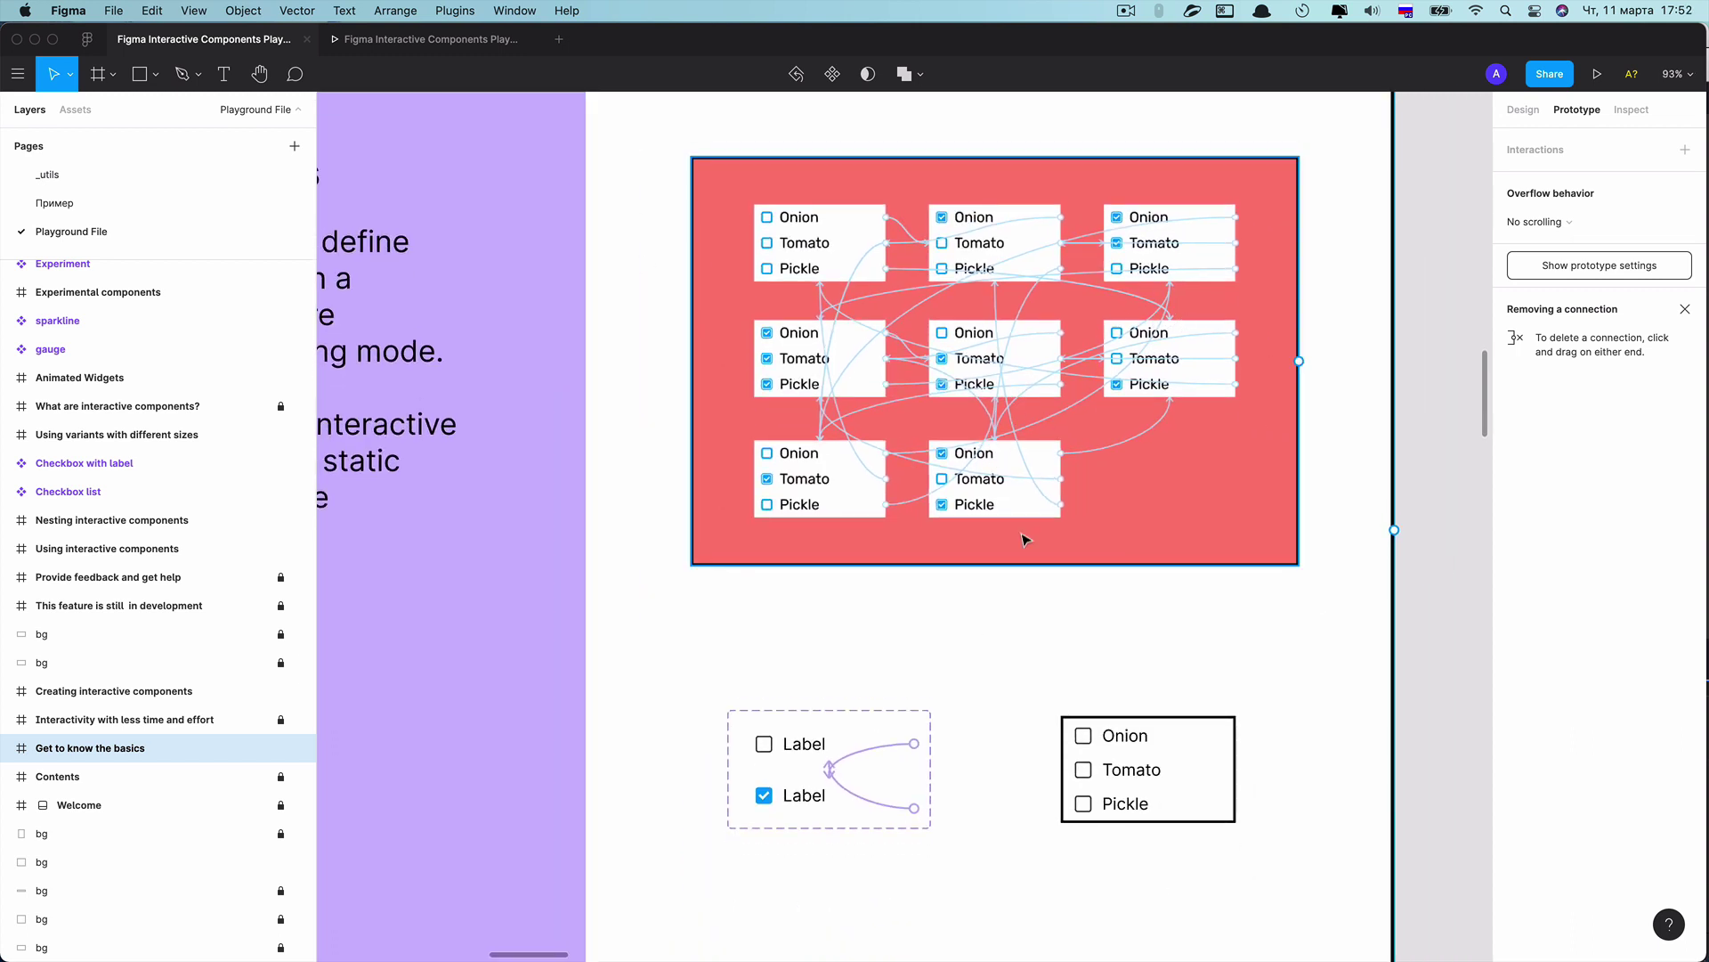
{"action": "scroll", "coordinate": [1022, 590], "scroll_direction": "down", "scroll_amount": 1}
{"action": "scroll", "coordinate": [1022, 590], "scroll_direction": "down", "scroll_amount": 4}
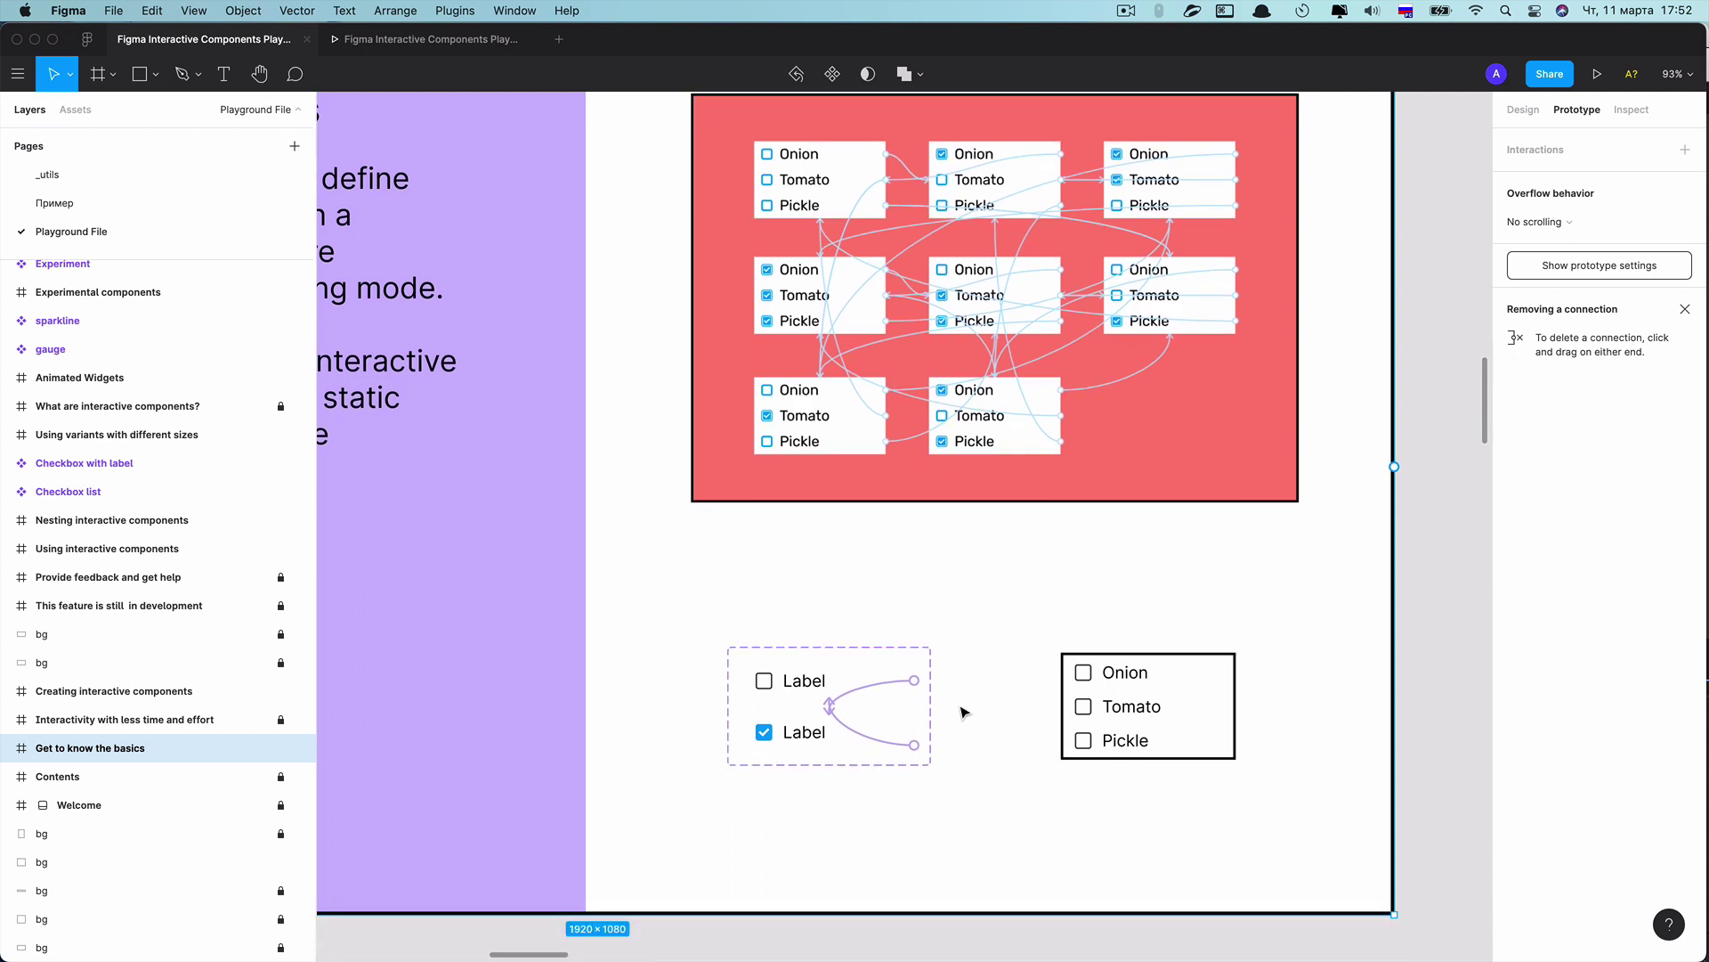
{"action": "scroll", "coordinate": [963, 712], "scroll_direction": "up", "scroll_amount": 1}
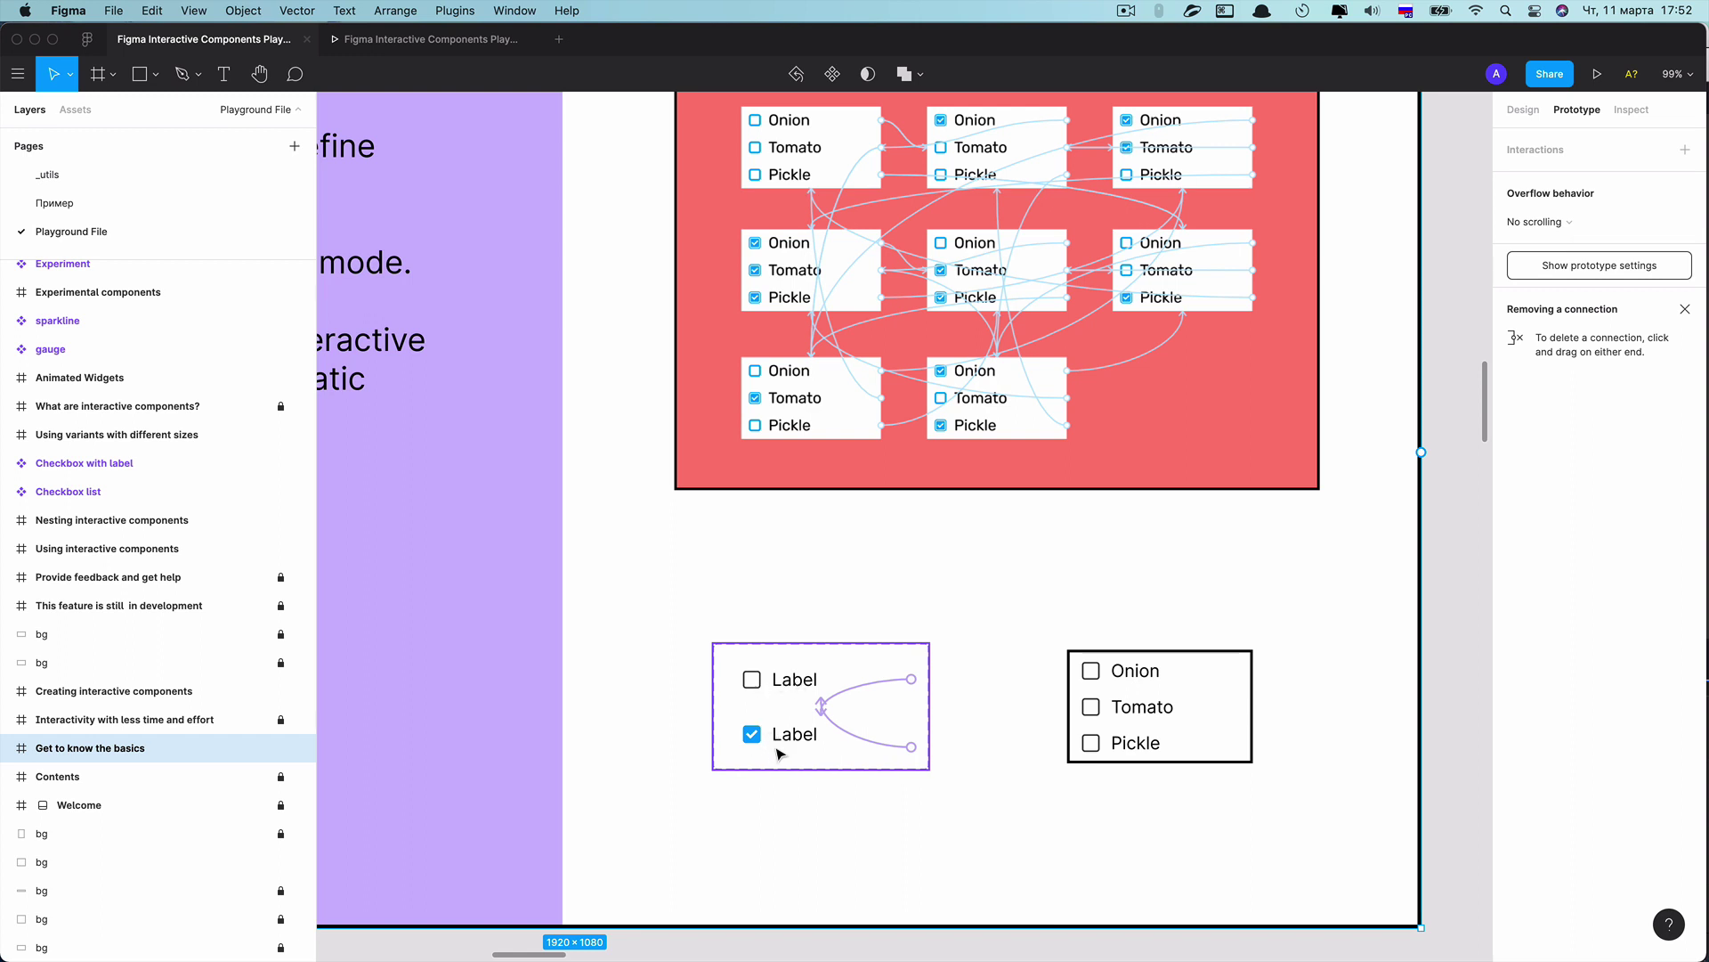
{"action": "scroll", "coordinate": [914, 634], "scroll_direction": "down", "scroll_amount": 2}
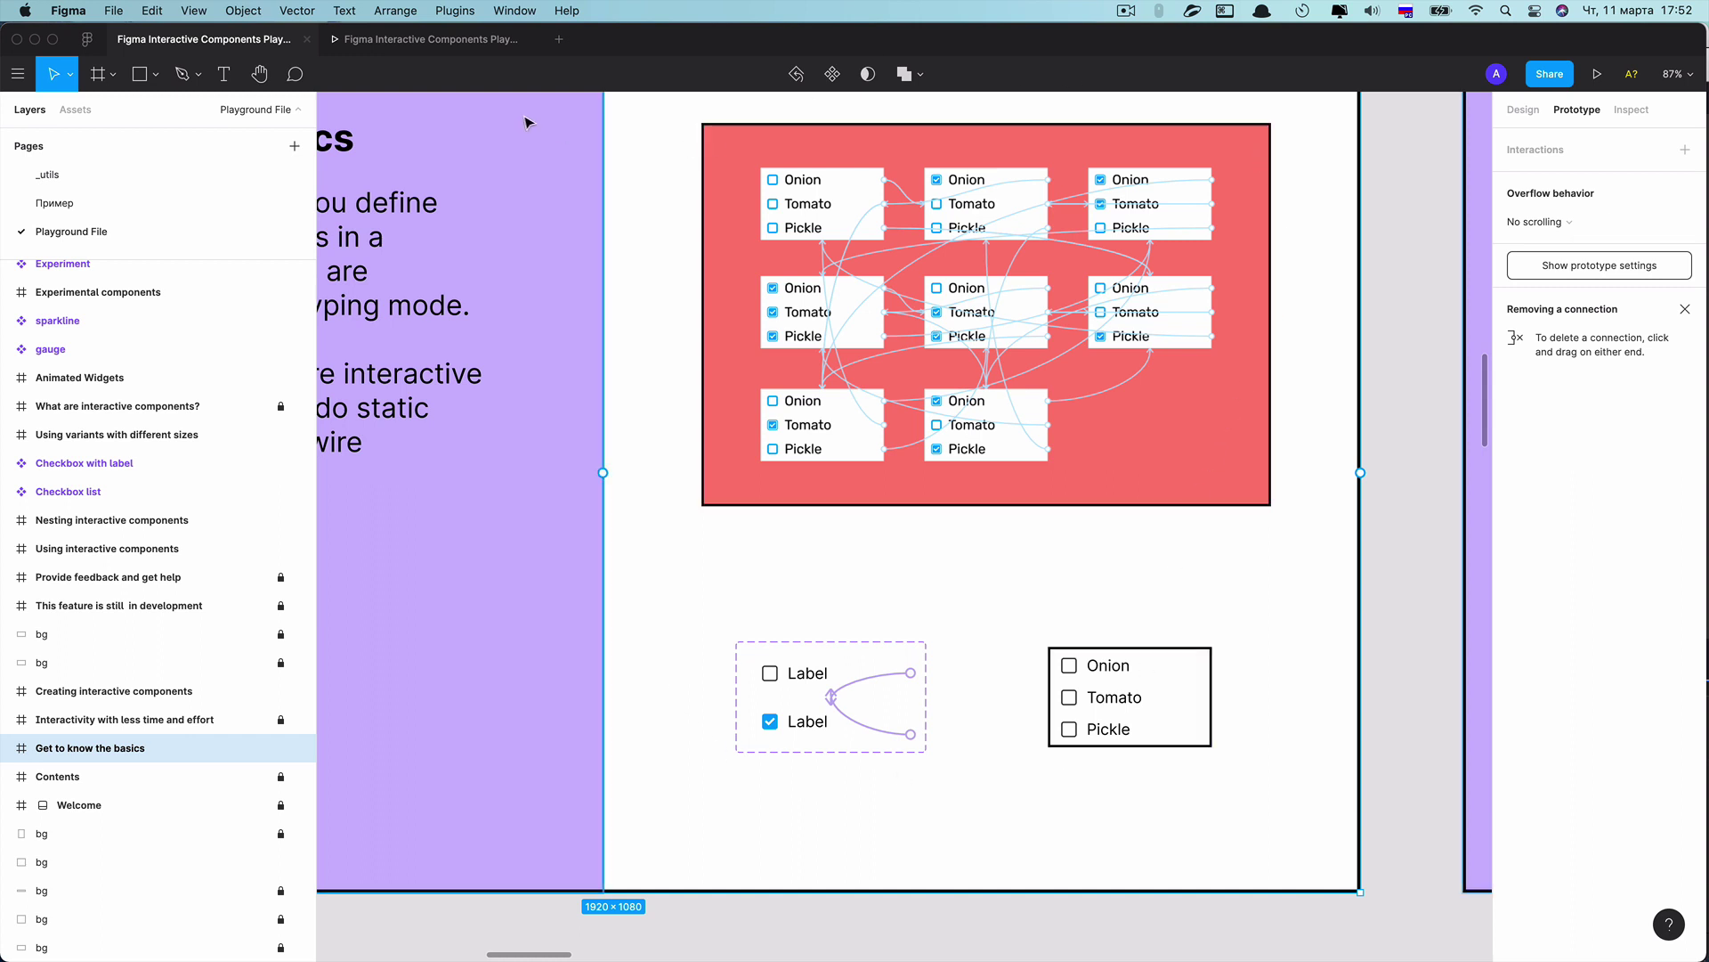
In the running prototype, check Onion, Tomato and Pickle in the example checkbox list
{"action": "left_click", "coordinate": [469, 40]}
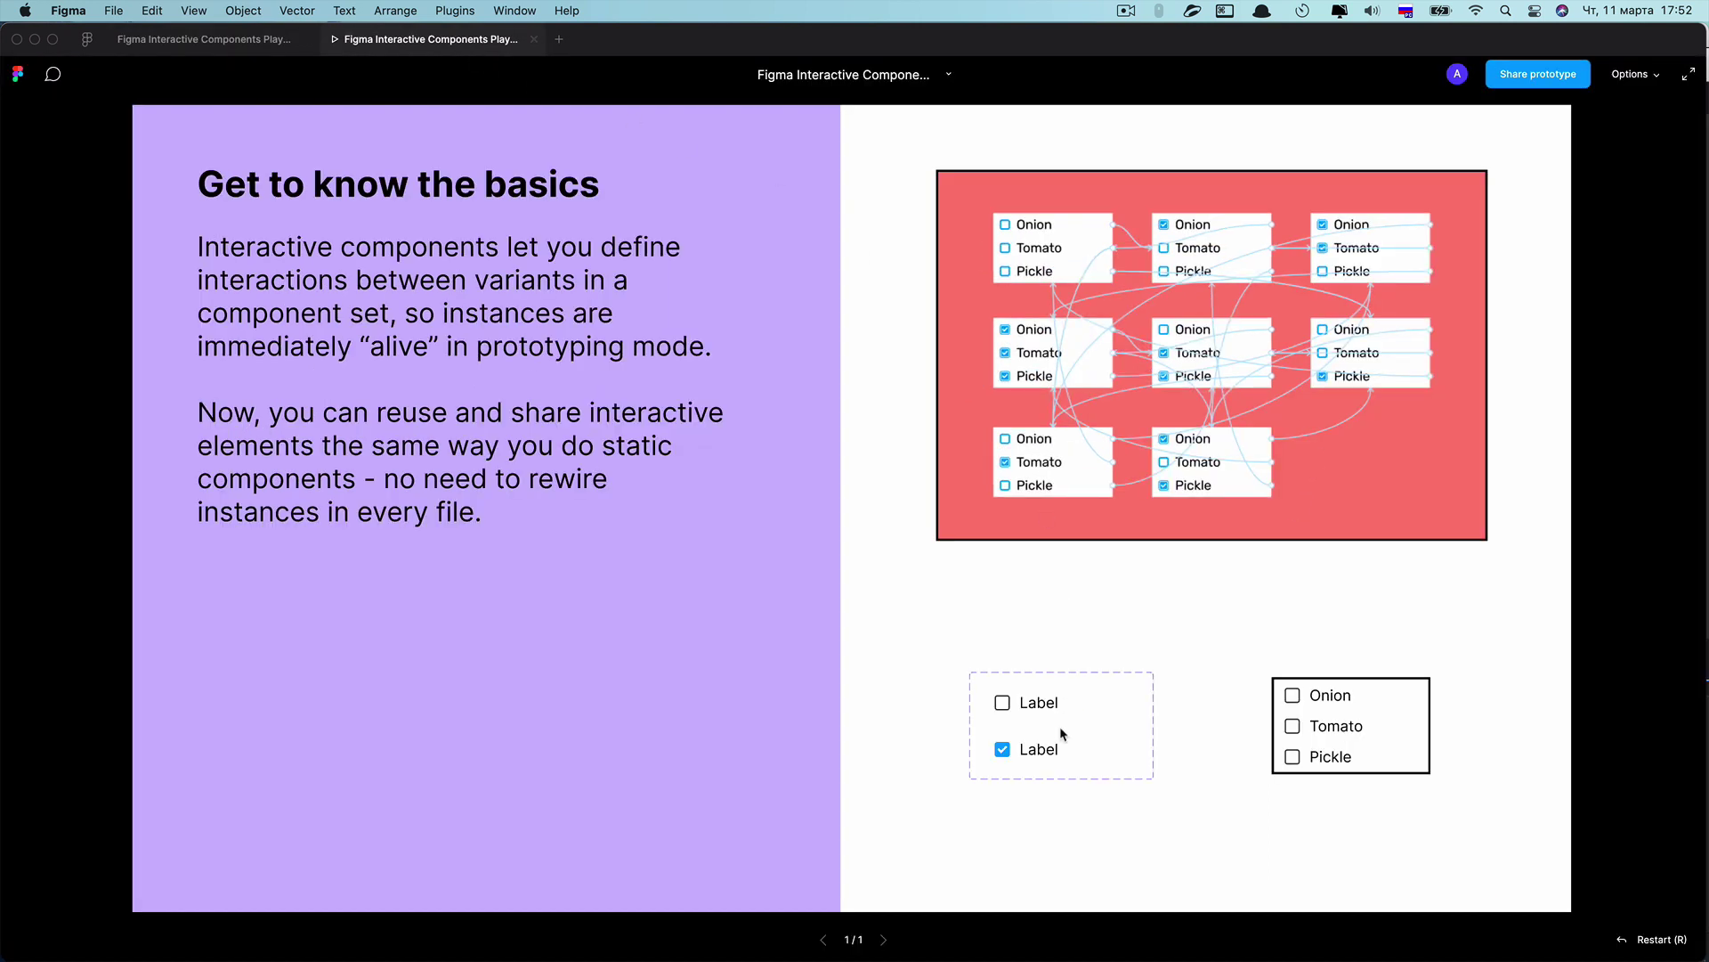
{"action": "left_click", "coordinate": [1293, 695]}
{"action": "left_click", "coordinate": [1292, 726]}
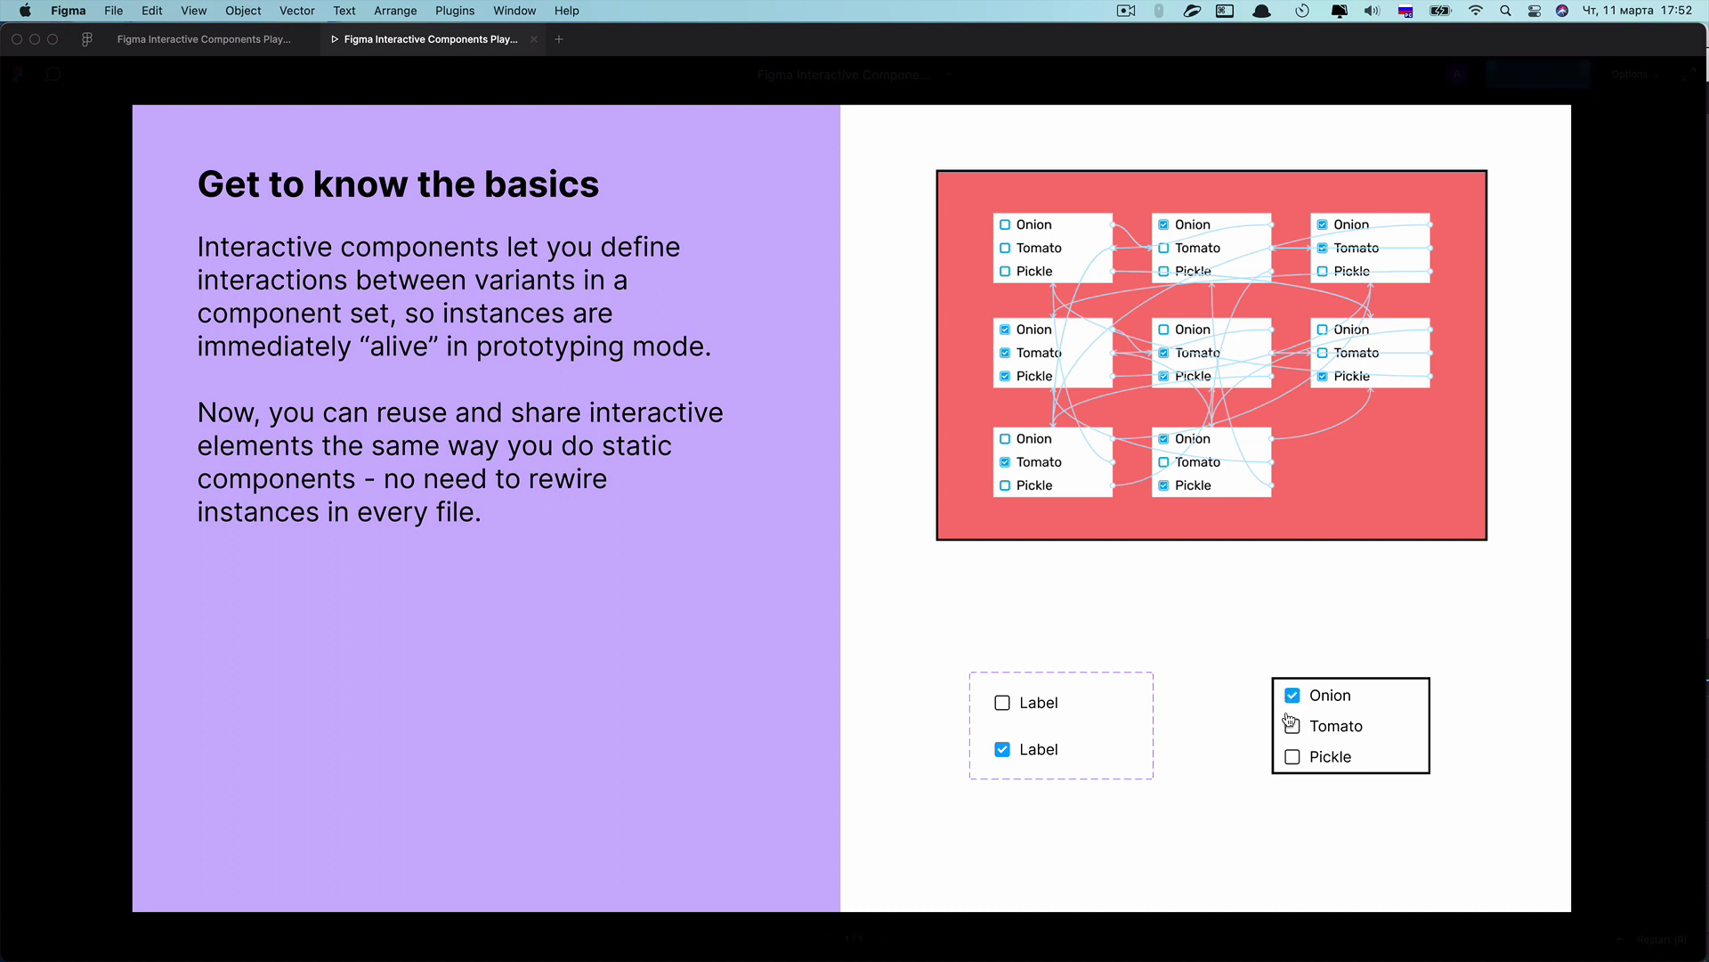
{"action": "left_click", "coordinate": [1292, 695]}
{"action": "left_click", "coordinate": [1293, 726]}
{"action": "left_click", "coordinate": [1293, 695]}
{"action": "left_click", "coordinate": [1293, 726]}
{"action": "left_click", "coordinate": [1293, 757]}
Flip the example toggle on and off, advance slides and place an O in the game
{"action": "left_click", "coordinate": [255, 46]}
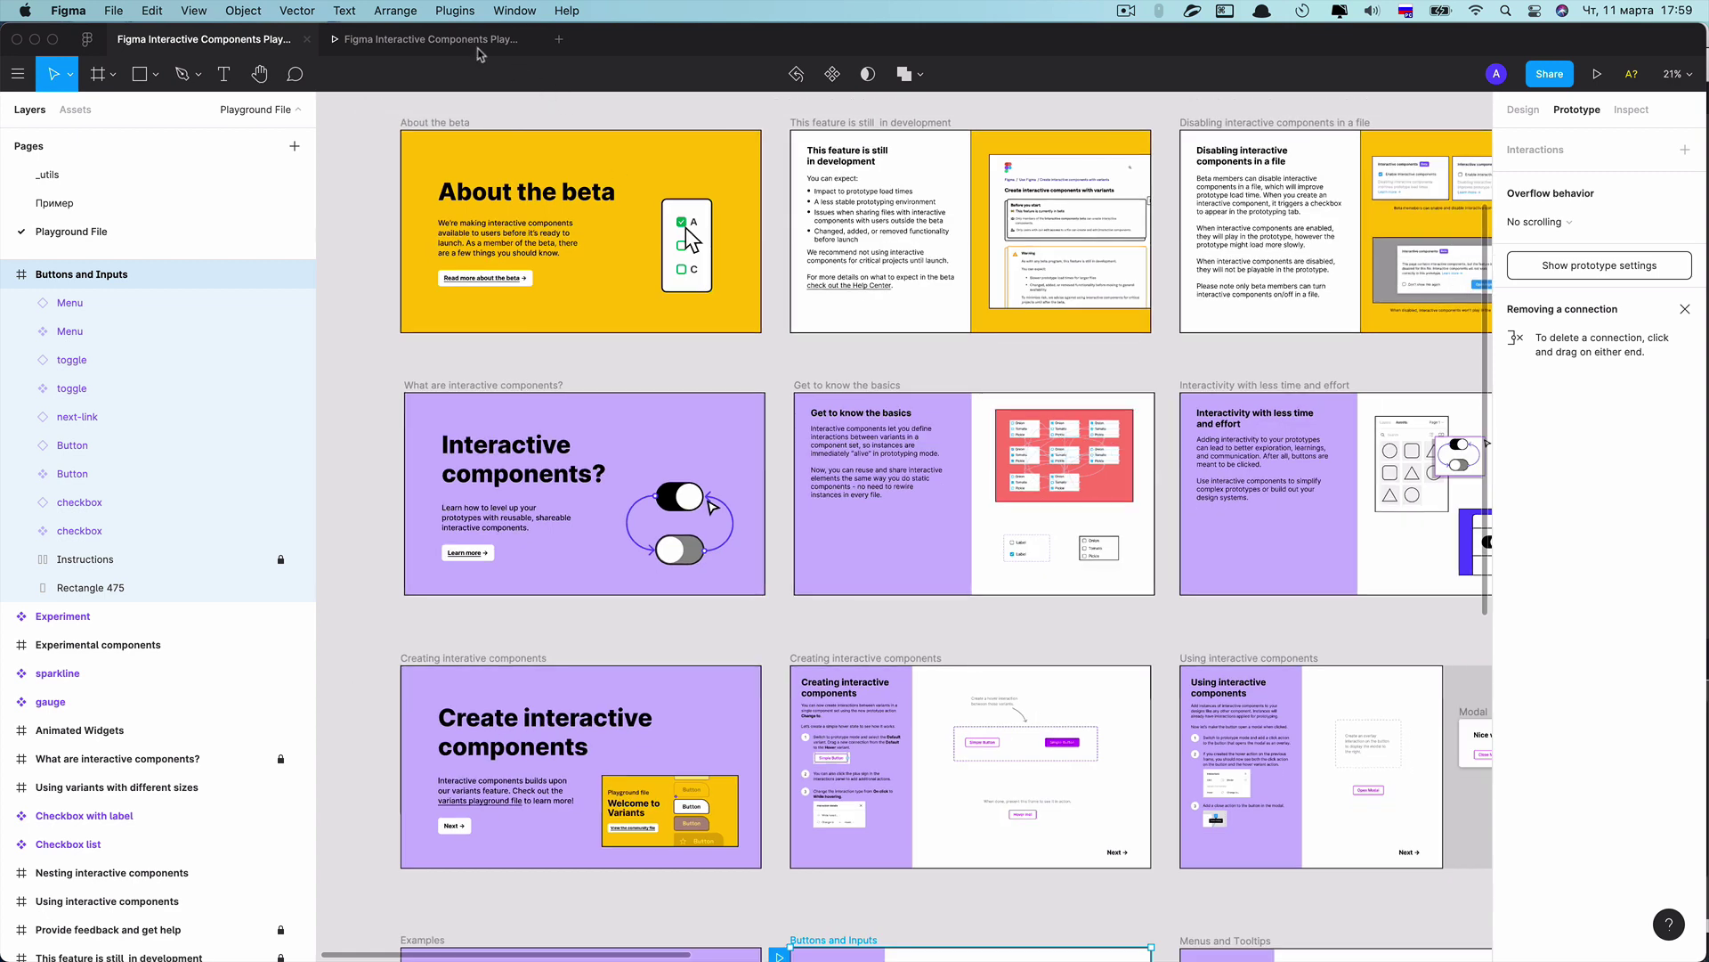
{"action": "left_click", "coordinate": [479, 44]}
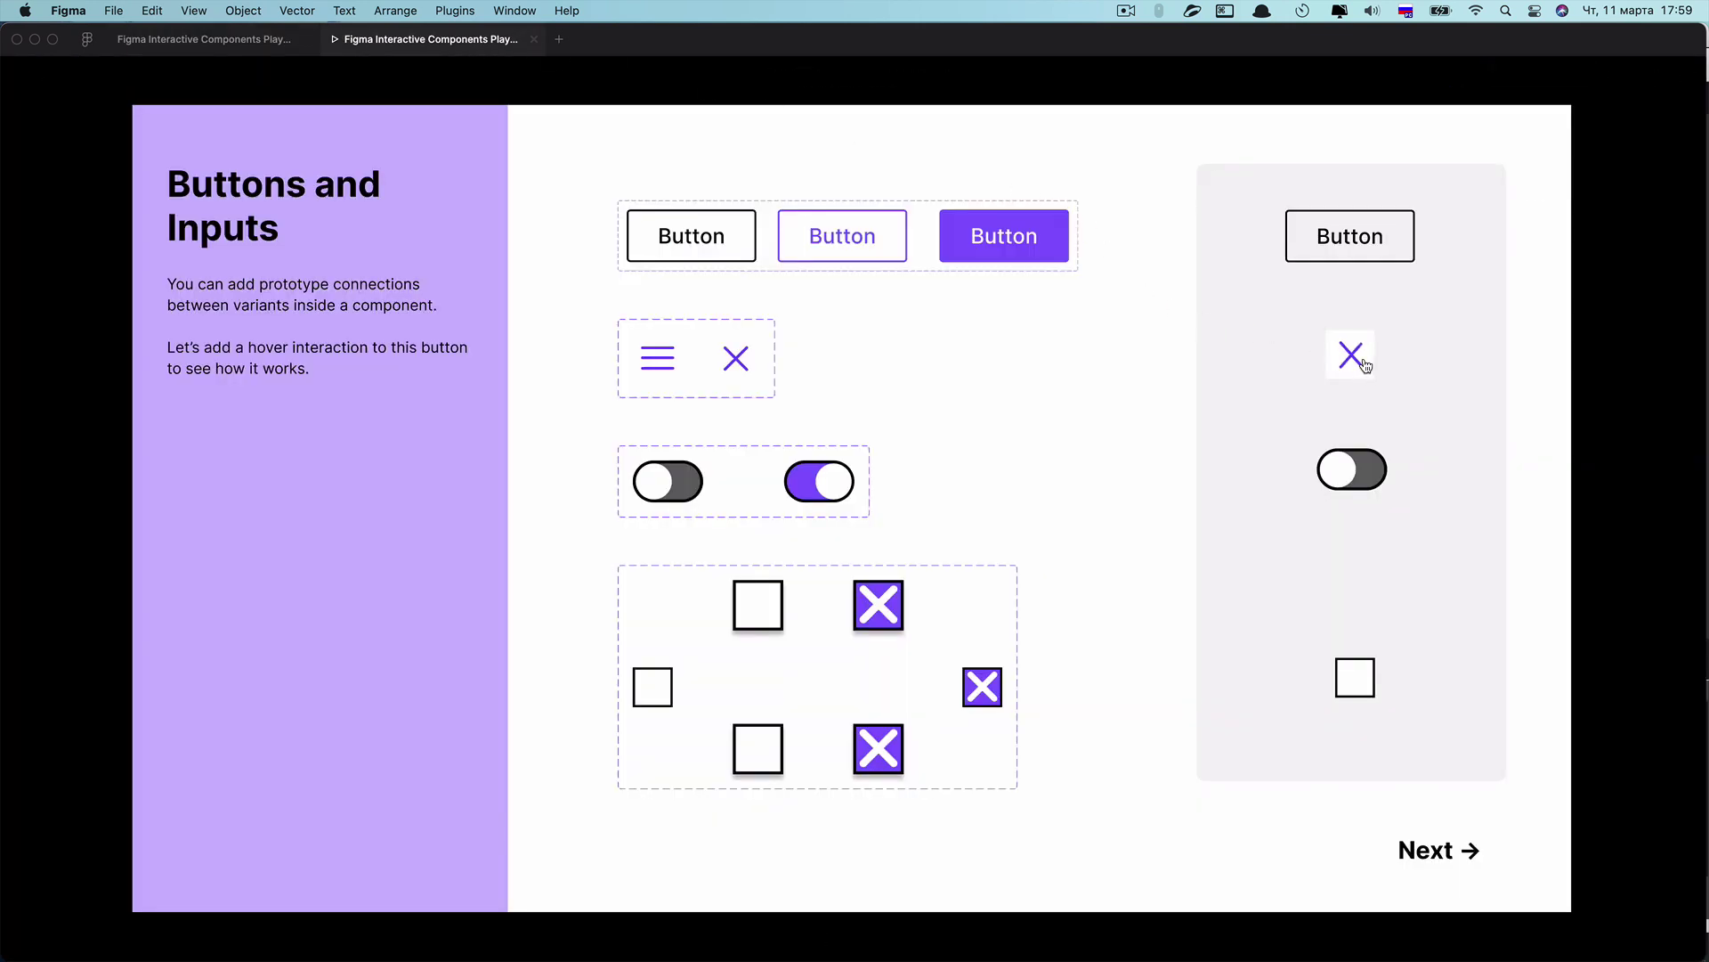
{"action": "left_click", "coordinate": [1368, 470]}
{"action": "left_click", "coordinate": [1368, 470]}
{"action": "key", "text": "Right"}
{"action": "key", "text": "Right"}
{"action": "key", "text": "Right"}
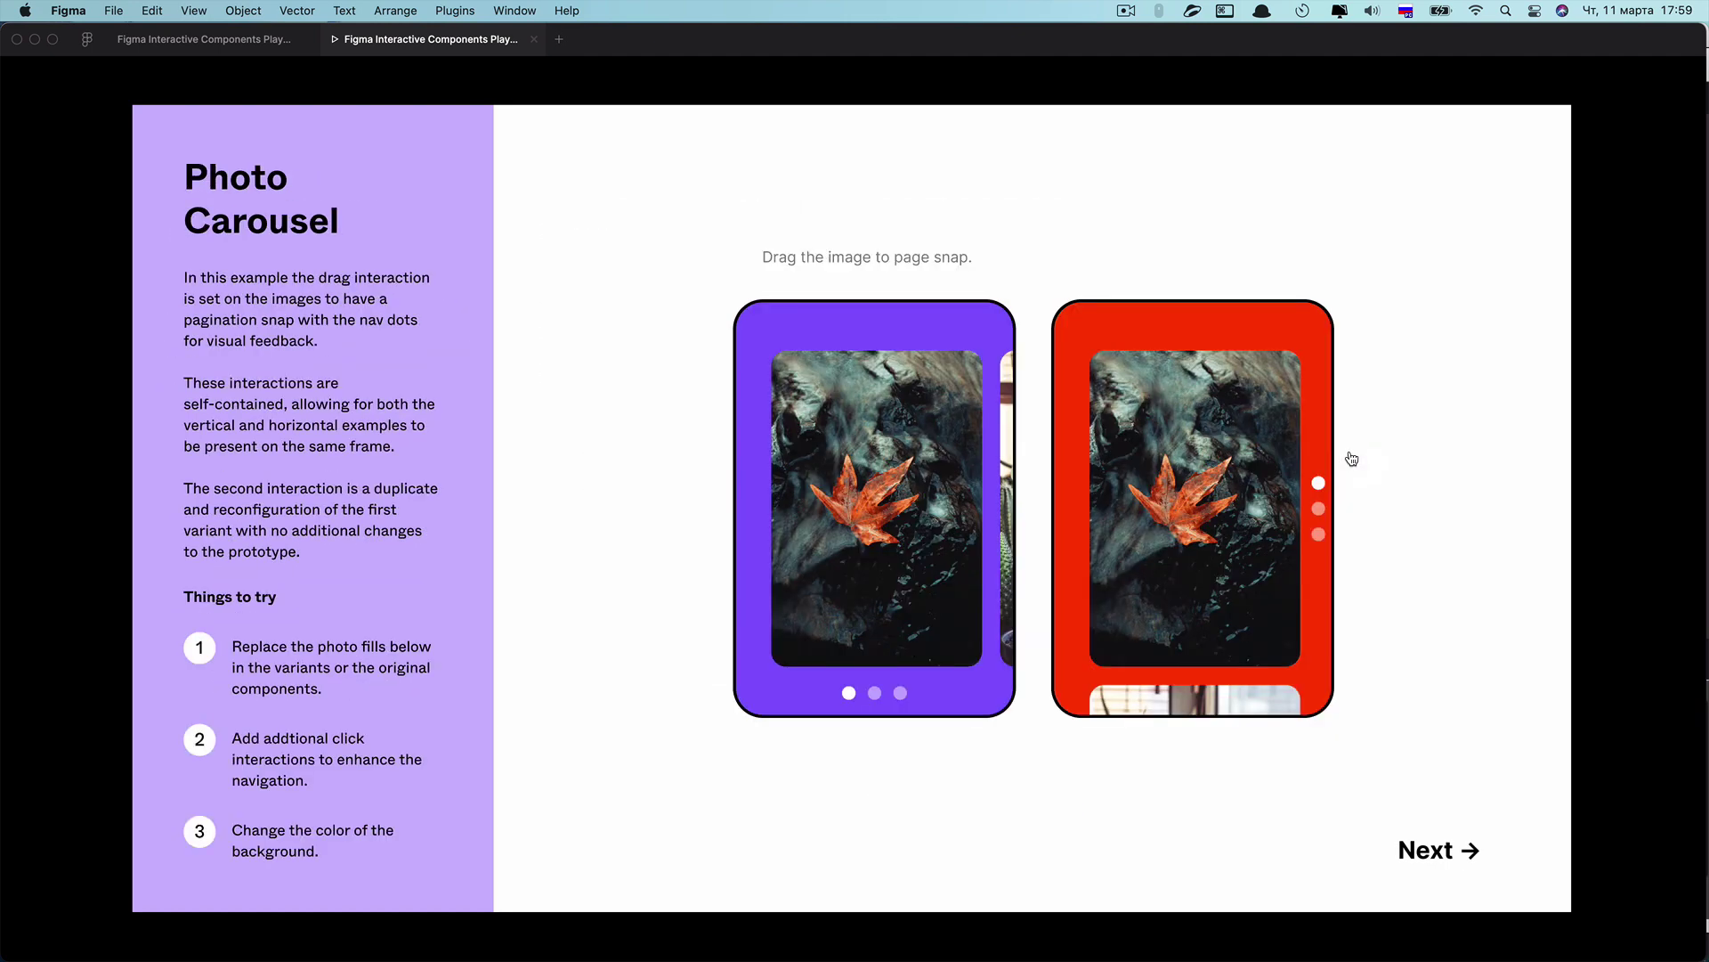
{"action": "key", "text": "Right"}
{"action": "mouse_move", "coordinate": [1180, 479]}
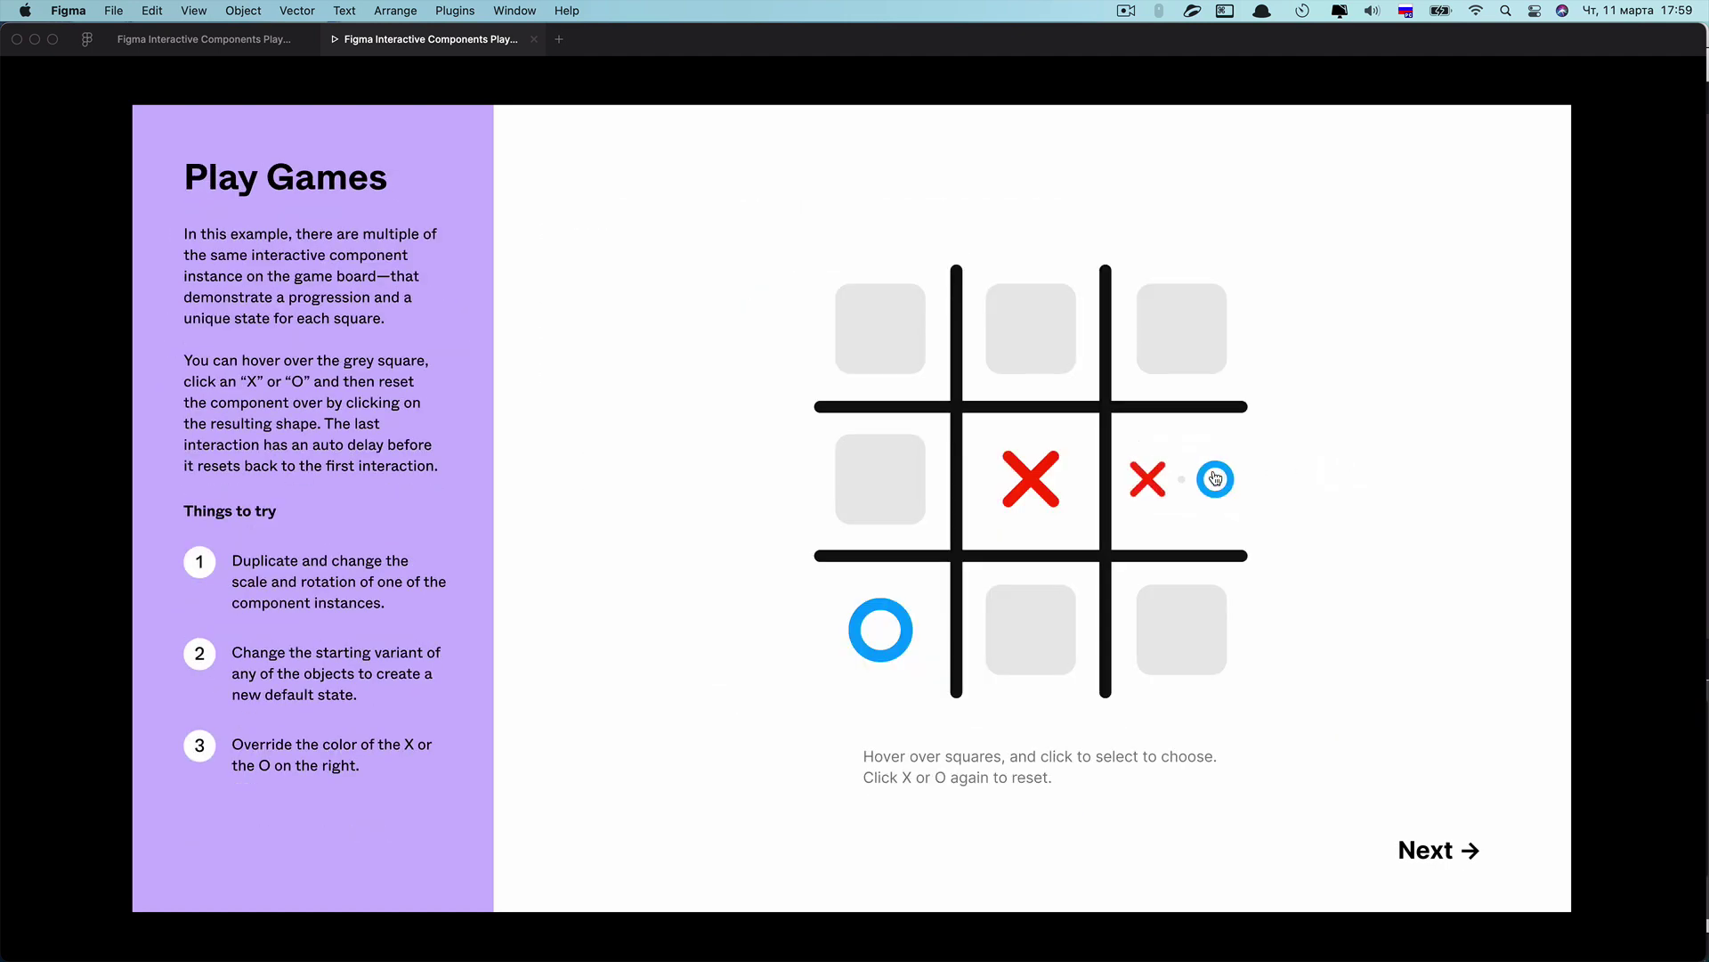
{"action": "left_click", "coordinate": [1215, 477]}
{"action": "key", "text": "Right"}
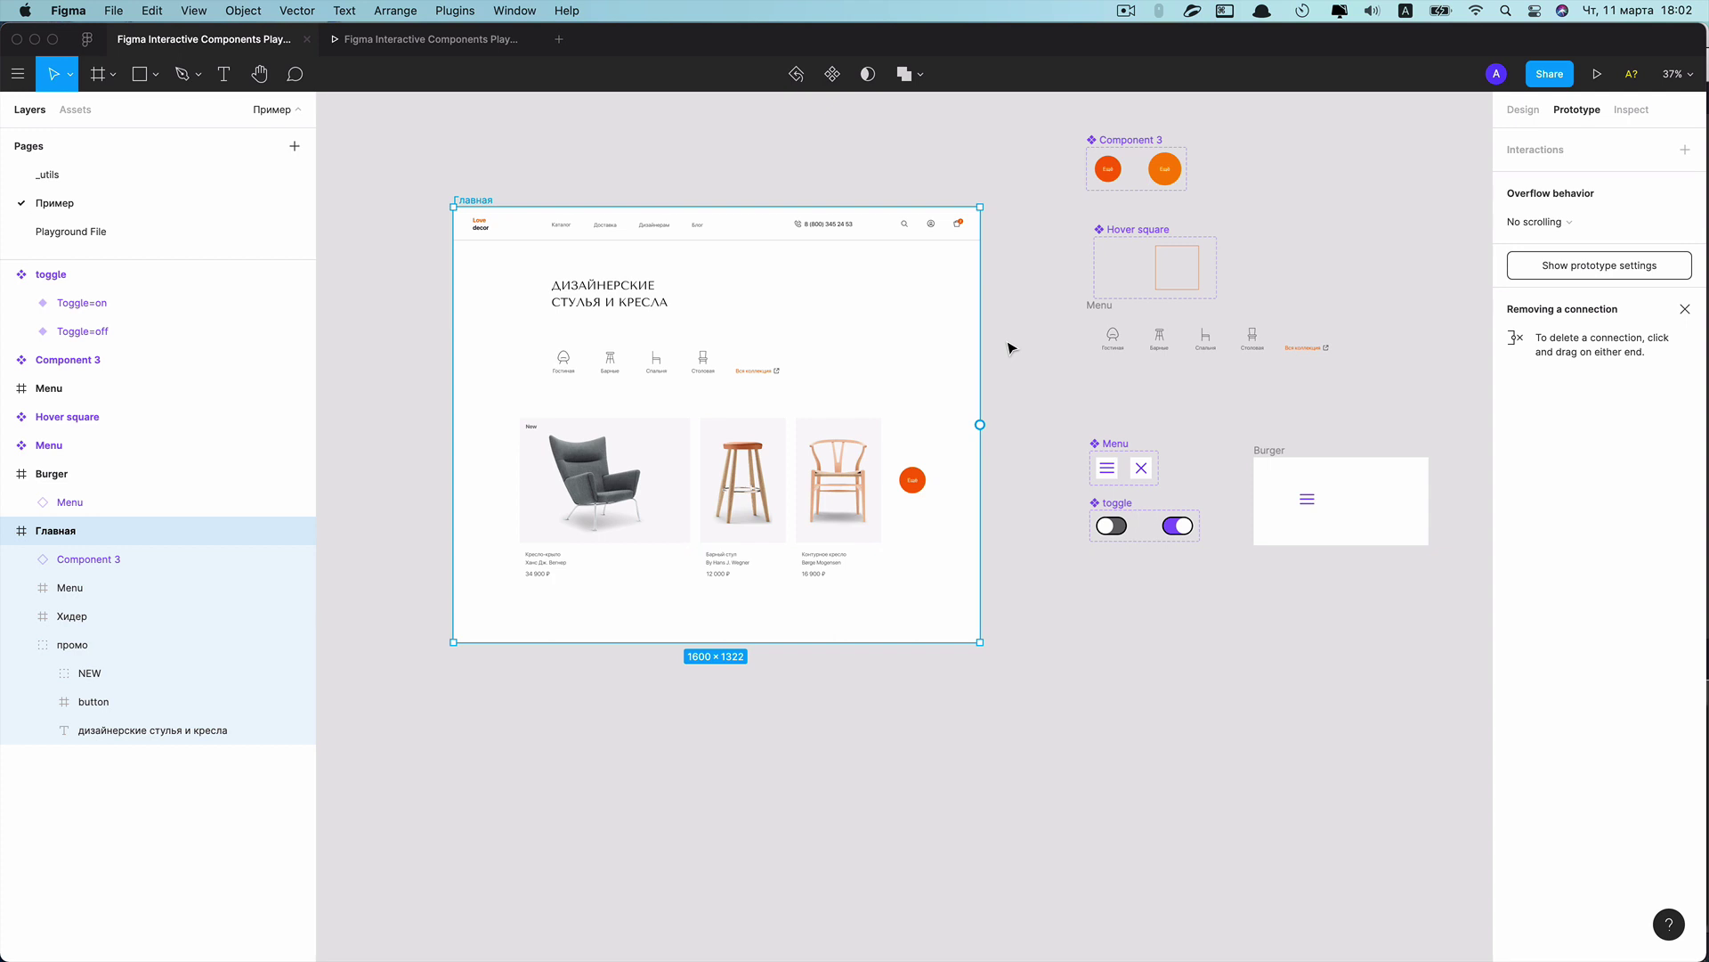
Inspect the Toggle=on and Toggle=off variants' click interactions in the toggle component set
{"action": "scroll", "coordinate": [1264, 605], "scroll_direction": "up", "scroll_amount": 3}
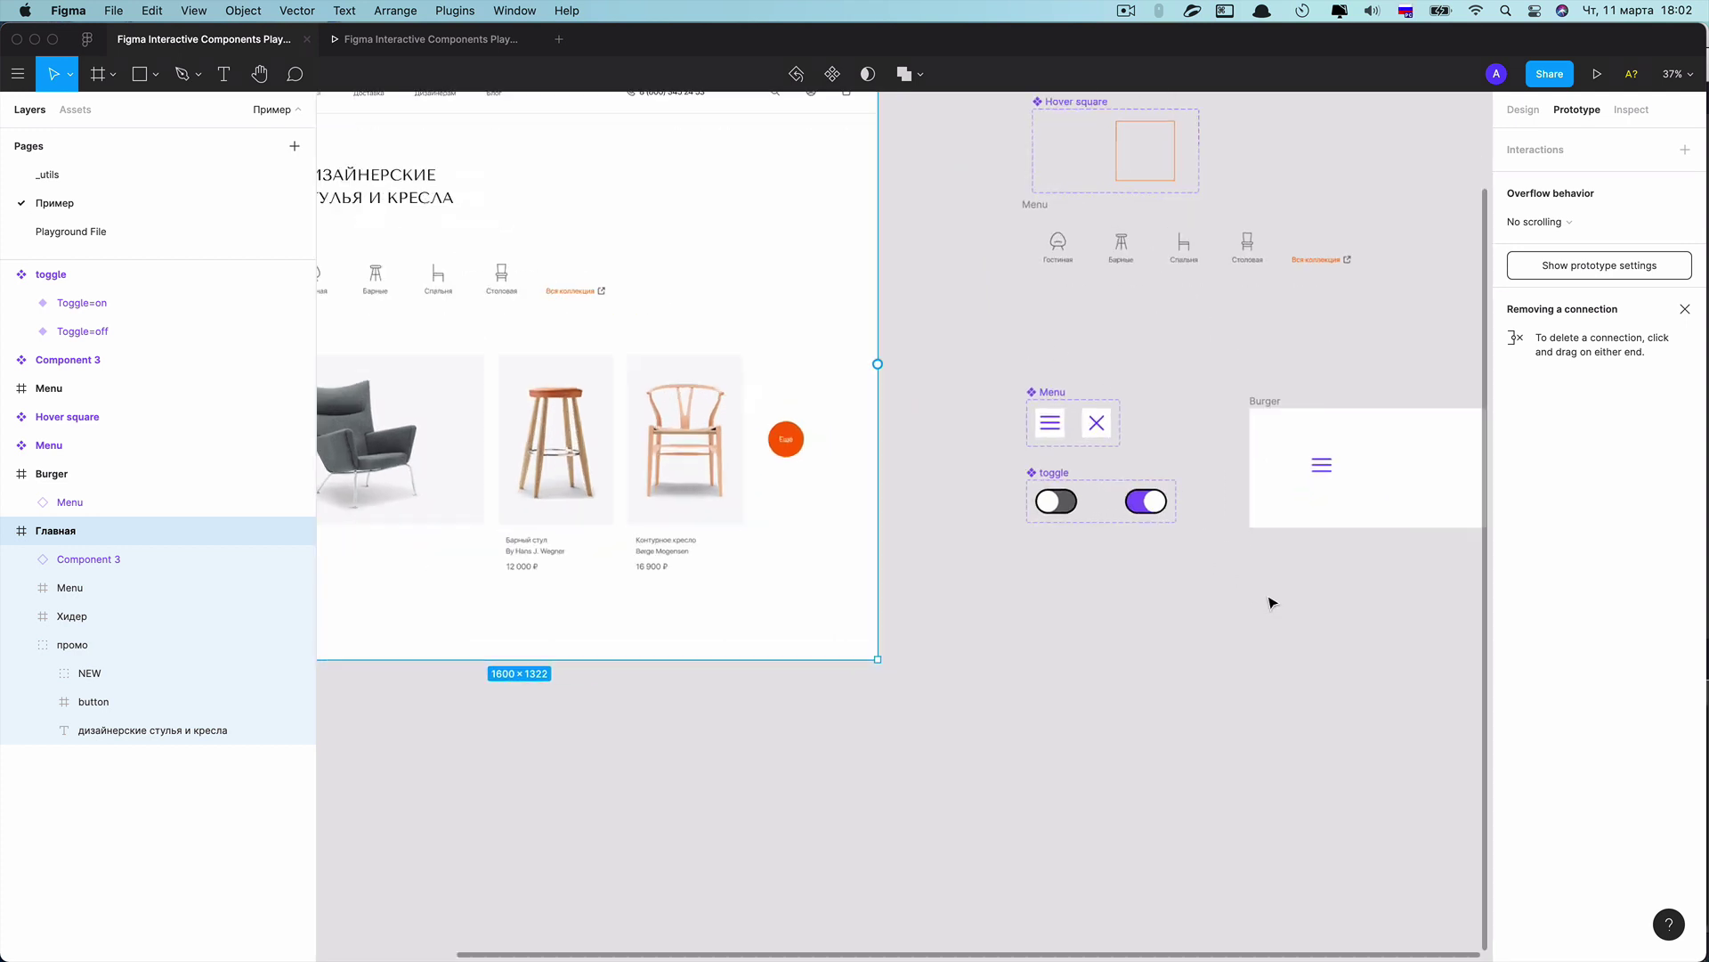
{"action": "scroll", "coordinate": [1163, 496], "scroll_direction": "up", "scroll_amount": 2}
{"action": "scroll", "coordinate": [1164, 496], "scroll_direction": "up", "scroll_amount": 2}
{"action": "scroll", "coordinate": [1163, 496], "scroll_direction": "up", "scroll_amount": 2}
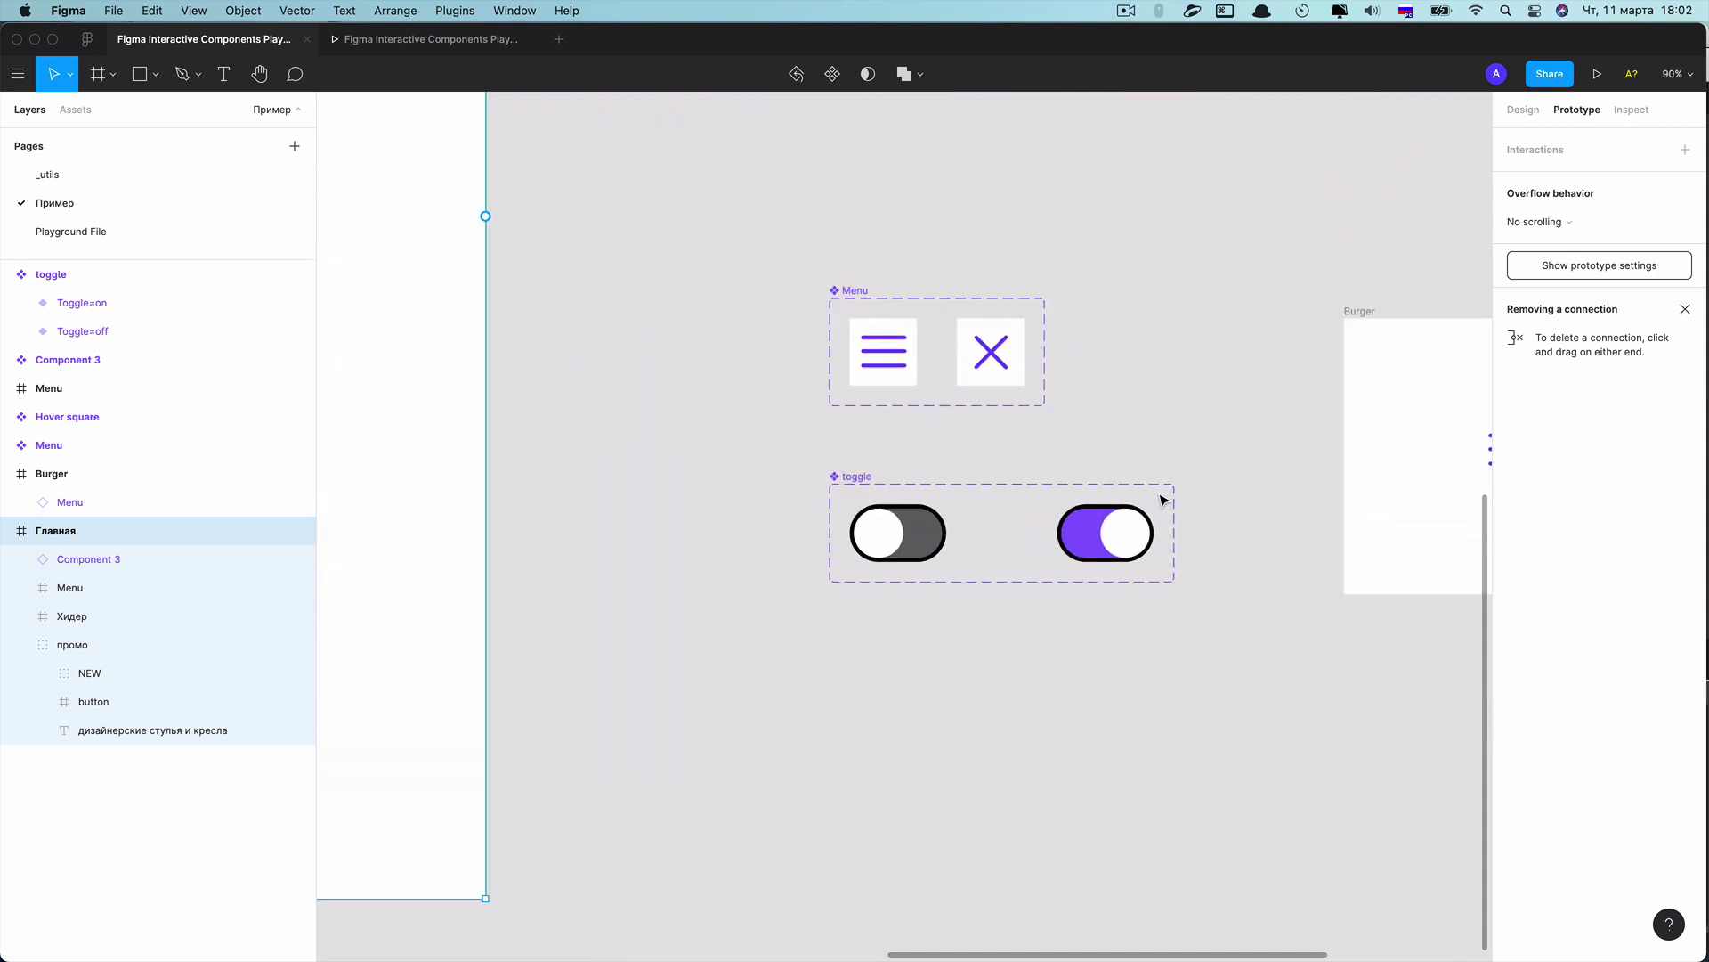
{"action": "scroll", "coordinate": [1135, 501], "scroll_direction": "up", "scroll_amount": 2}
{"action": "left_click", "coordinate": [787, 478]}
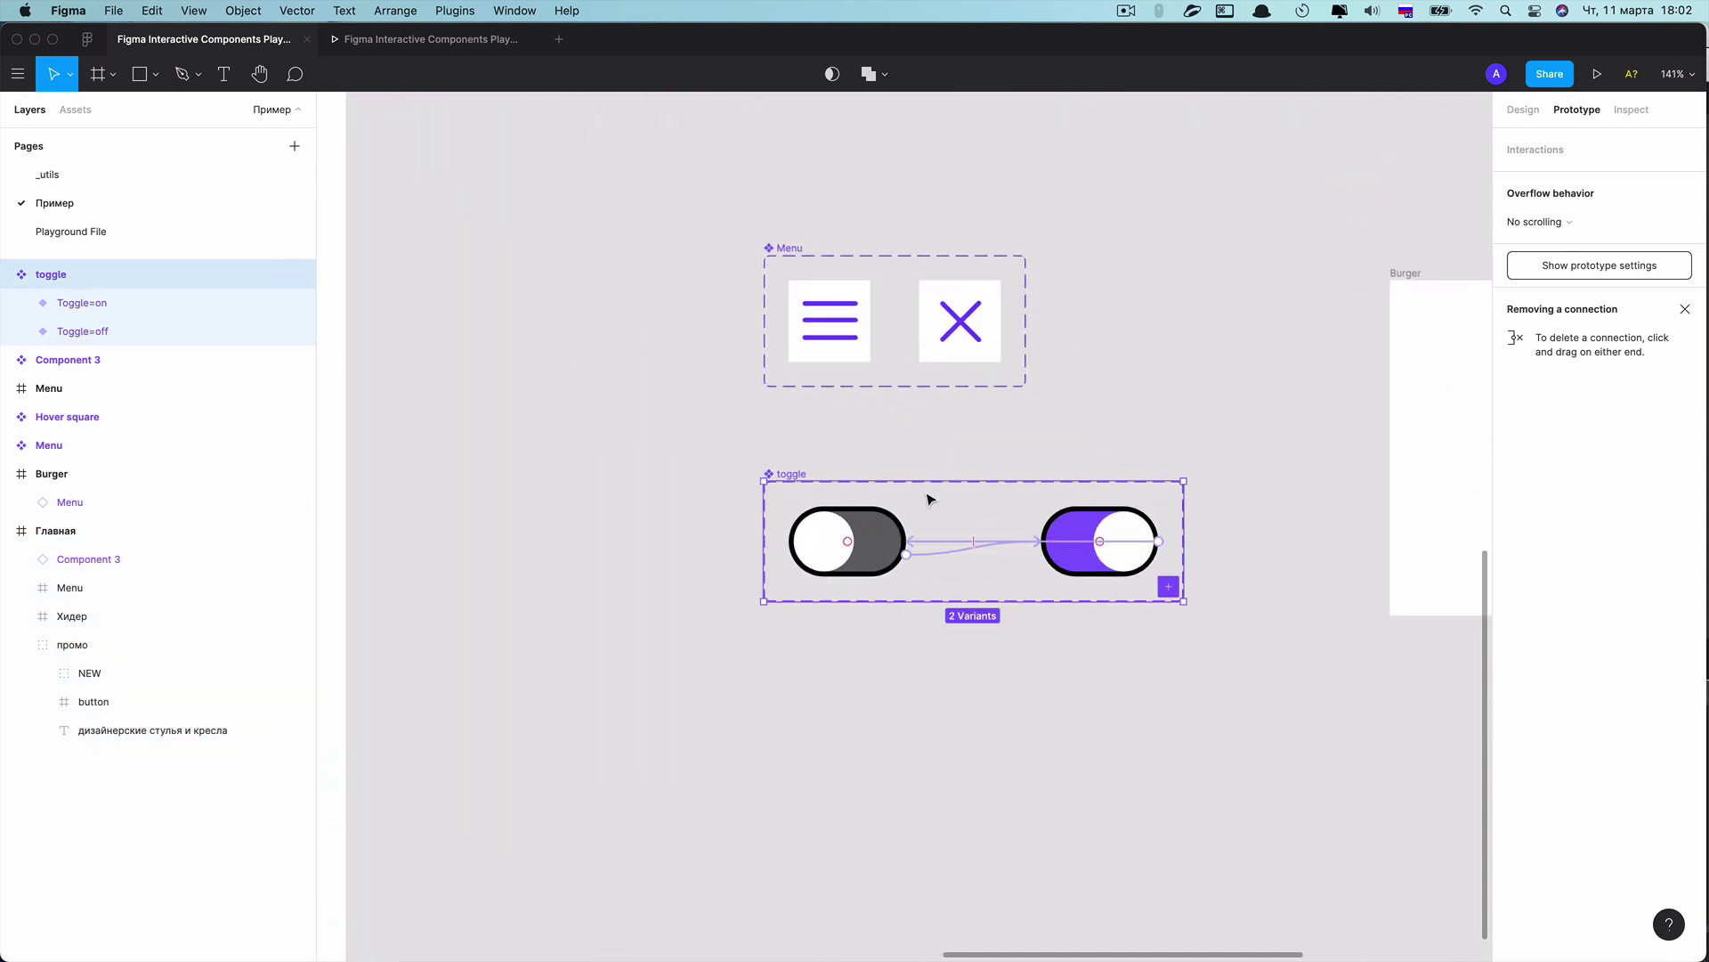
{"action": "scroll", "coordinate": [930, 499], "scroll_direction": "up", "scroll_amount": 3}
{"action": "left_click", "coordinate": [164, 307]}
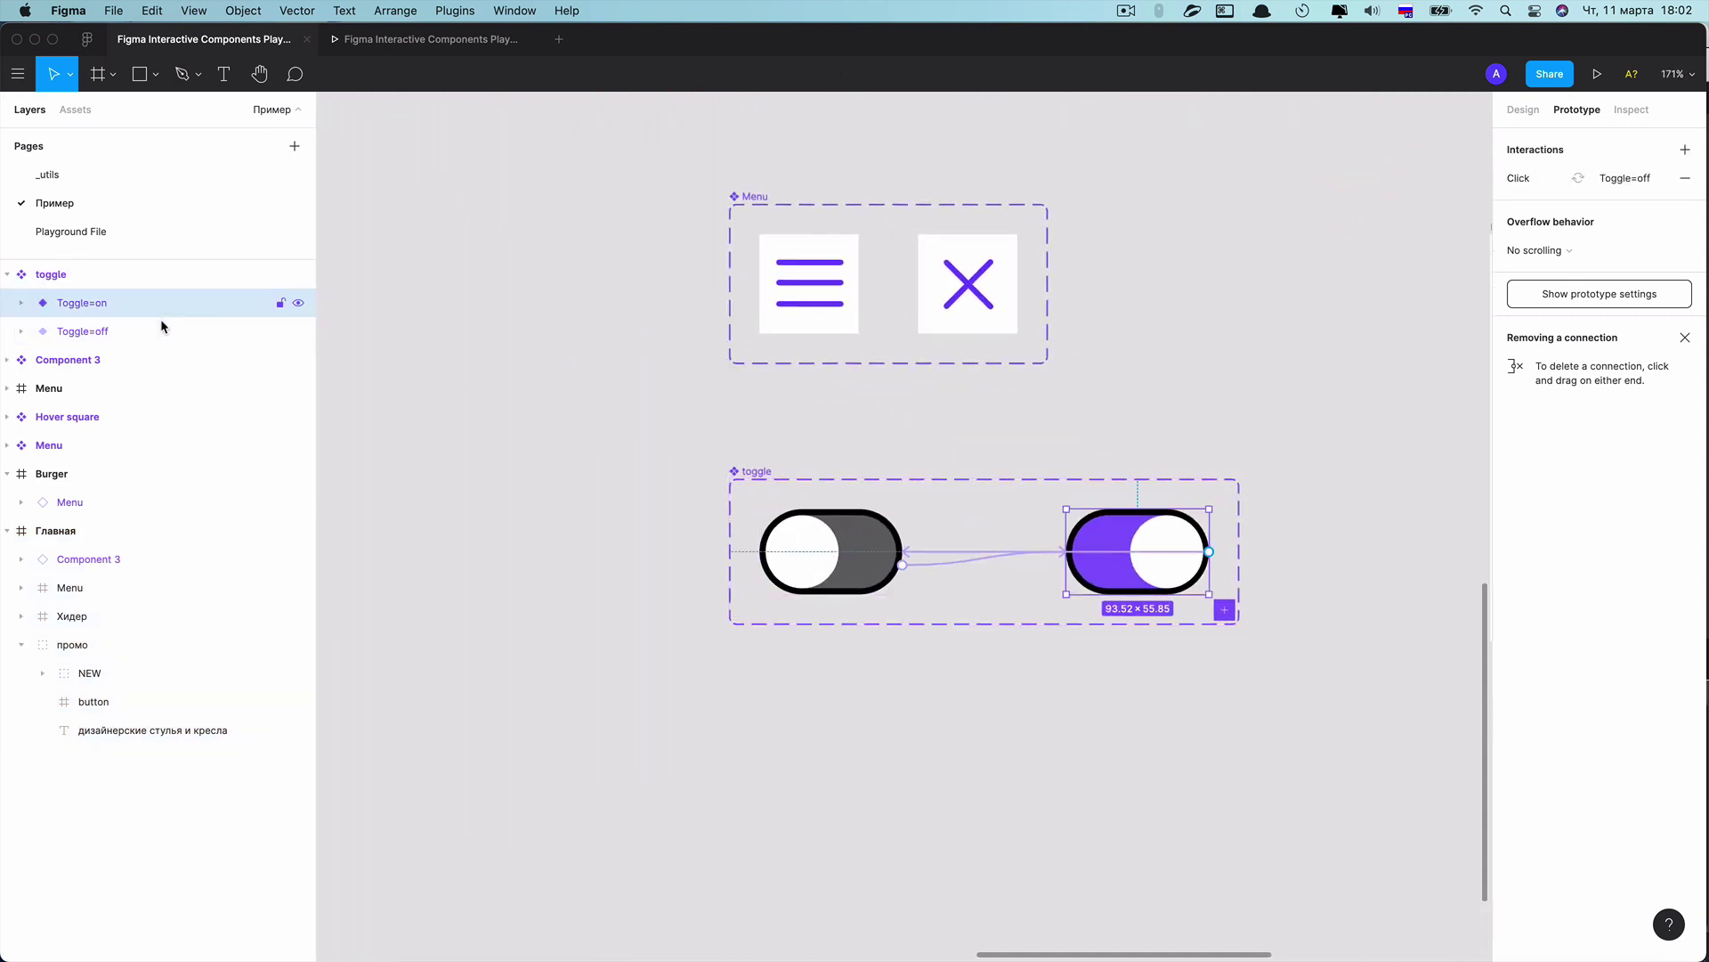
{"action": "left_click", "coordinate": [162, 336]}
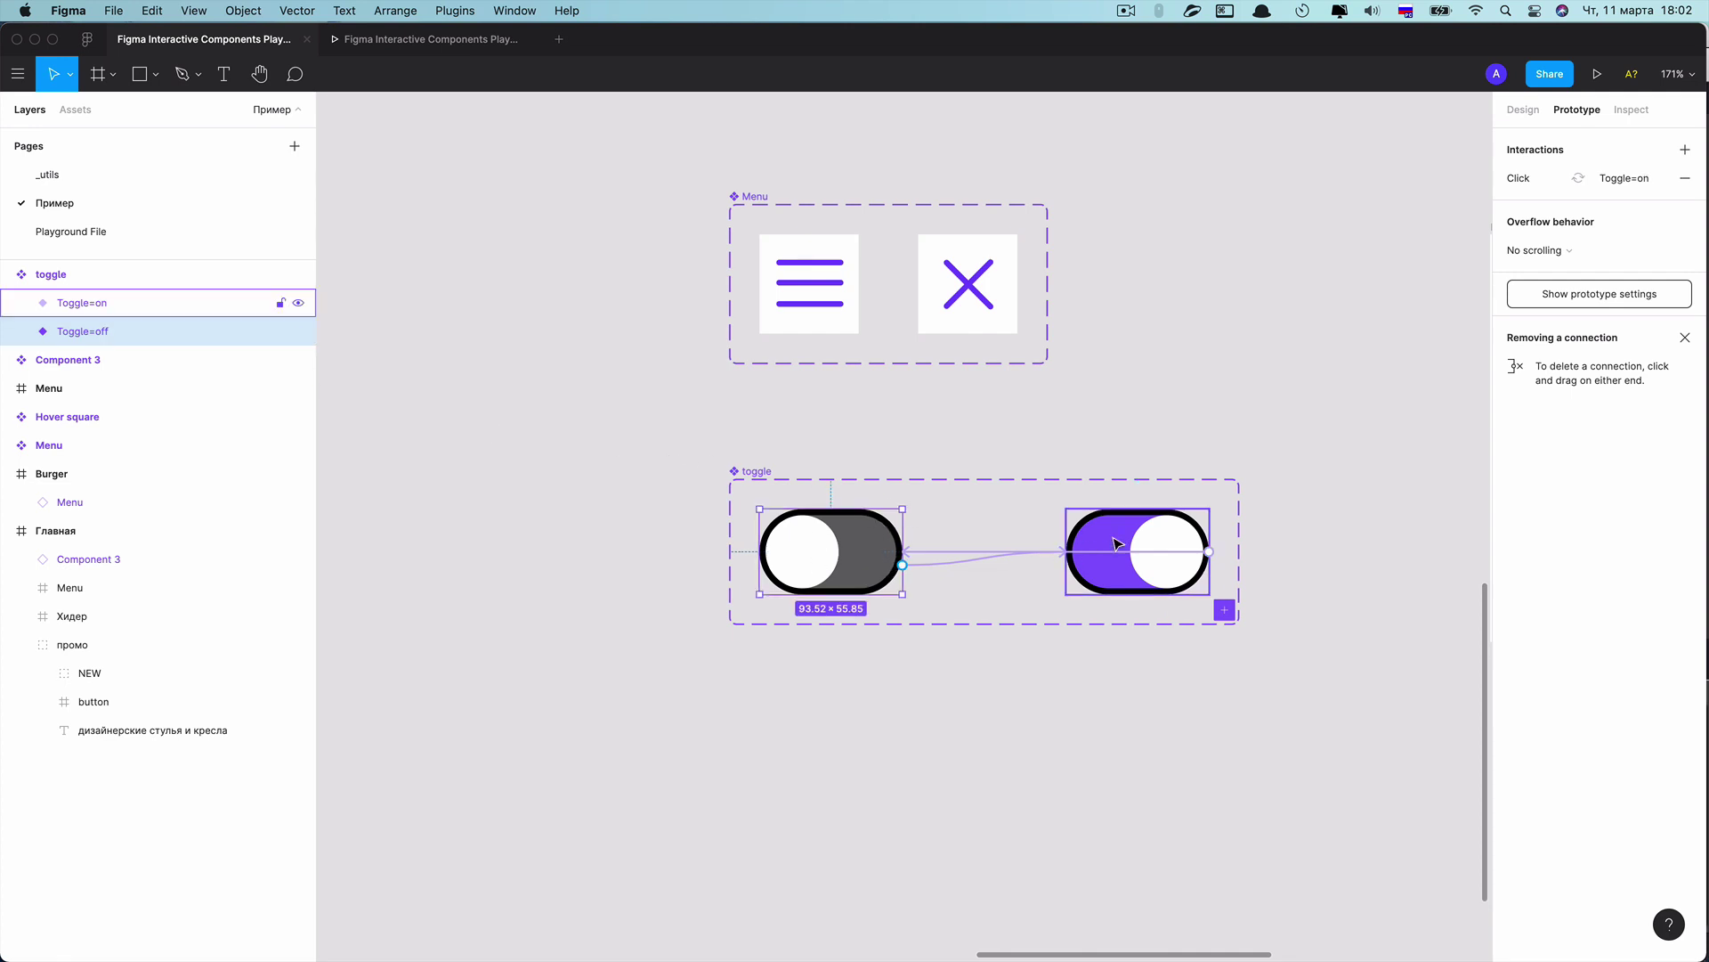
{"action": "left_click", "coordinate": [752, 472]}
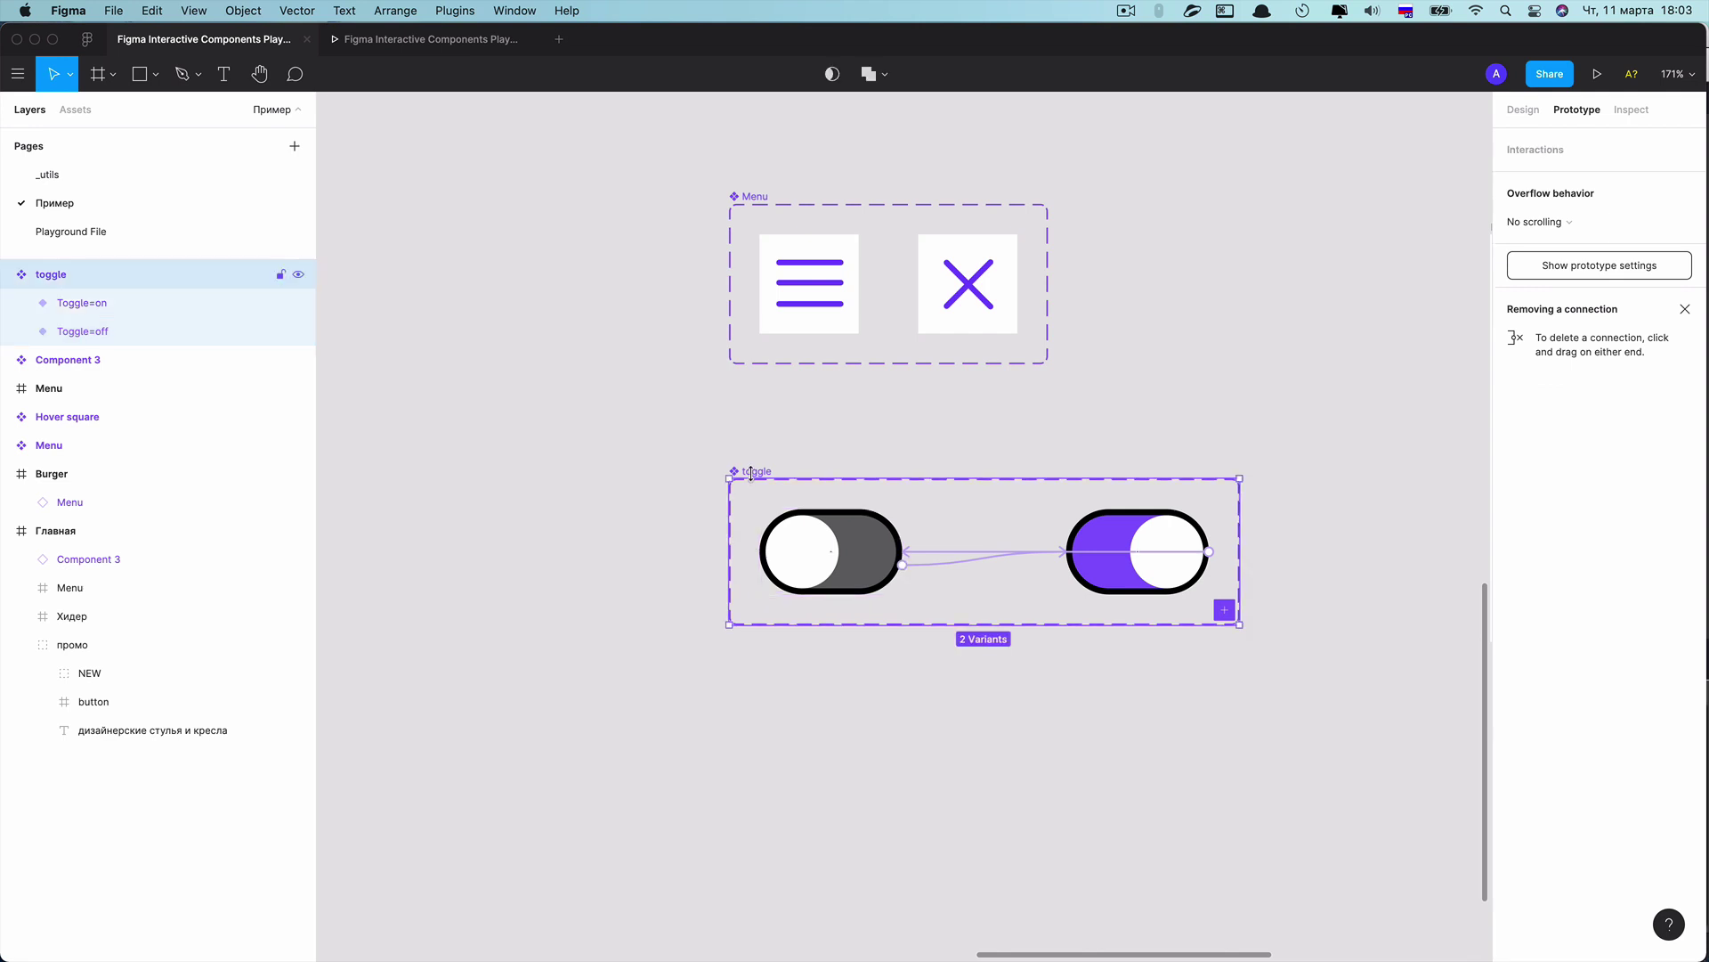
{"action": "left_click", "coordinate": [1521, 111]}
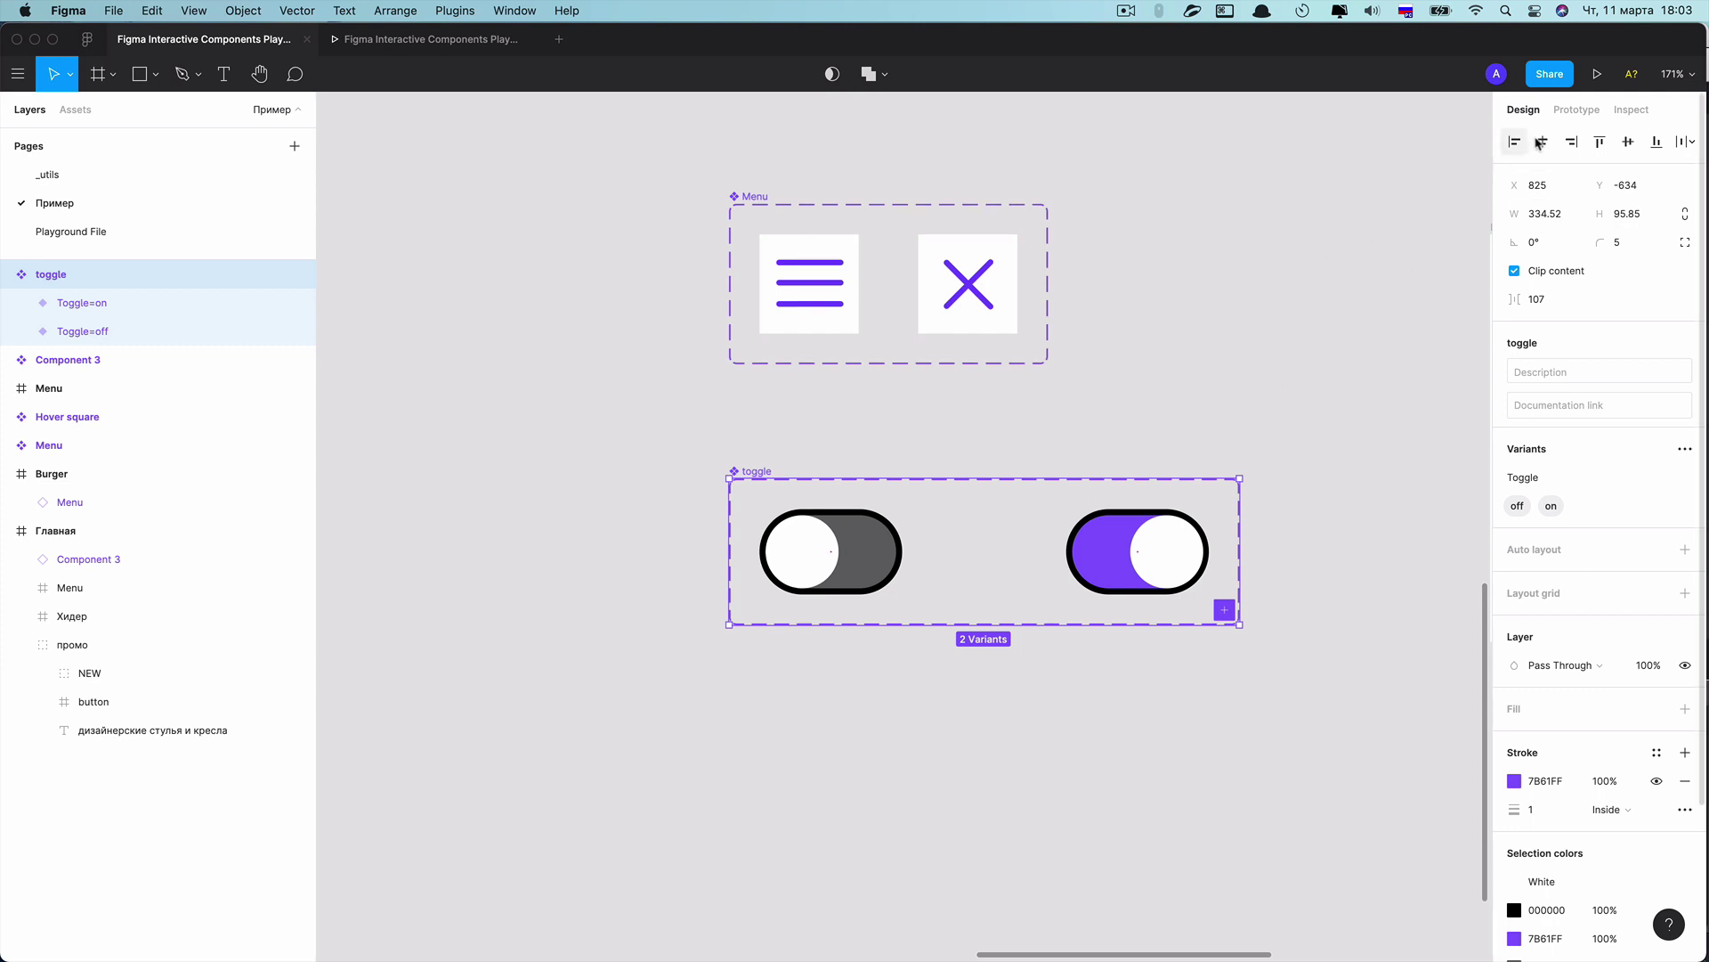
{"action": "left_click", "coordinate": [1577, 110]}
Confirm Toggle=off's On click → Change to interaction targets Toggle=on, then select Toggle=on
{"action": "scroll", "coordinate": [1037, 575], "scroll_direction": "up", "scroll_amount": 3}
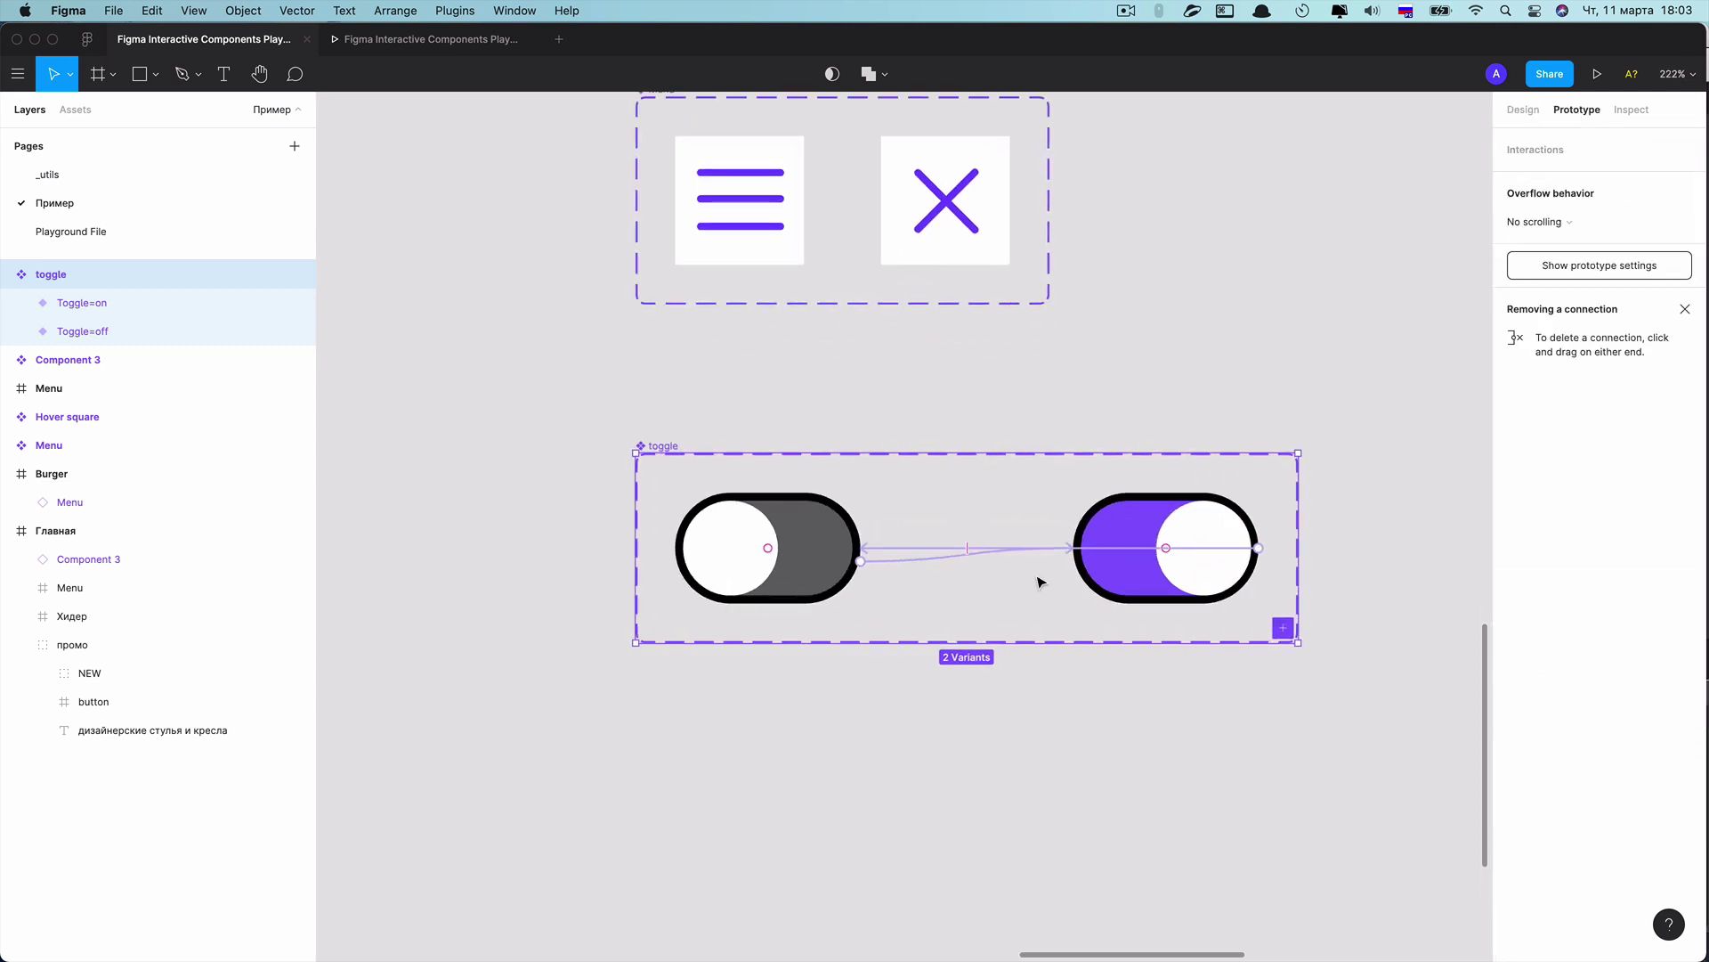
{"action": "scroll", "coordinate": [1037, 575], "scroll_direction": "up", "scroll_amount": 2}
{"action": "scroll", "coordinate": [1037, 570], "scroll_direction": "up", "scroll_amount": 1}
{"action": "scroll", "coordinate": [1037, 569], "scroll_direction": "up", "scroll_amount": 1}
{"action": "left_click", "coordinate": [742, 544]}
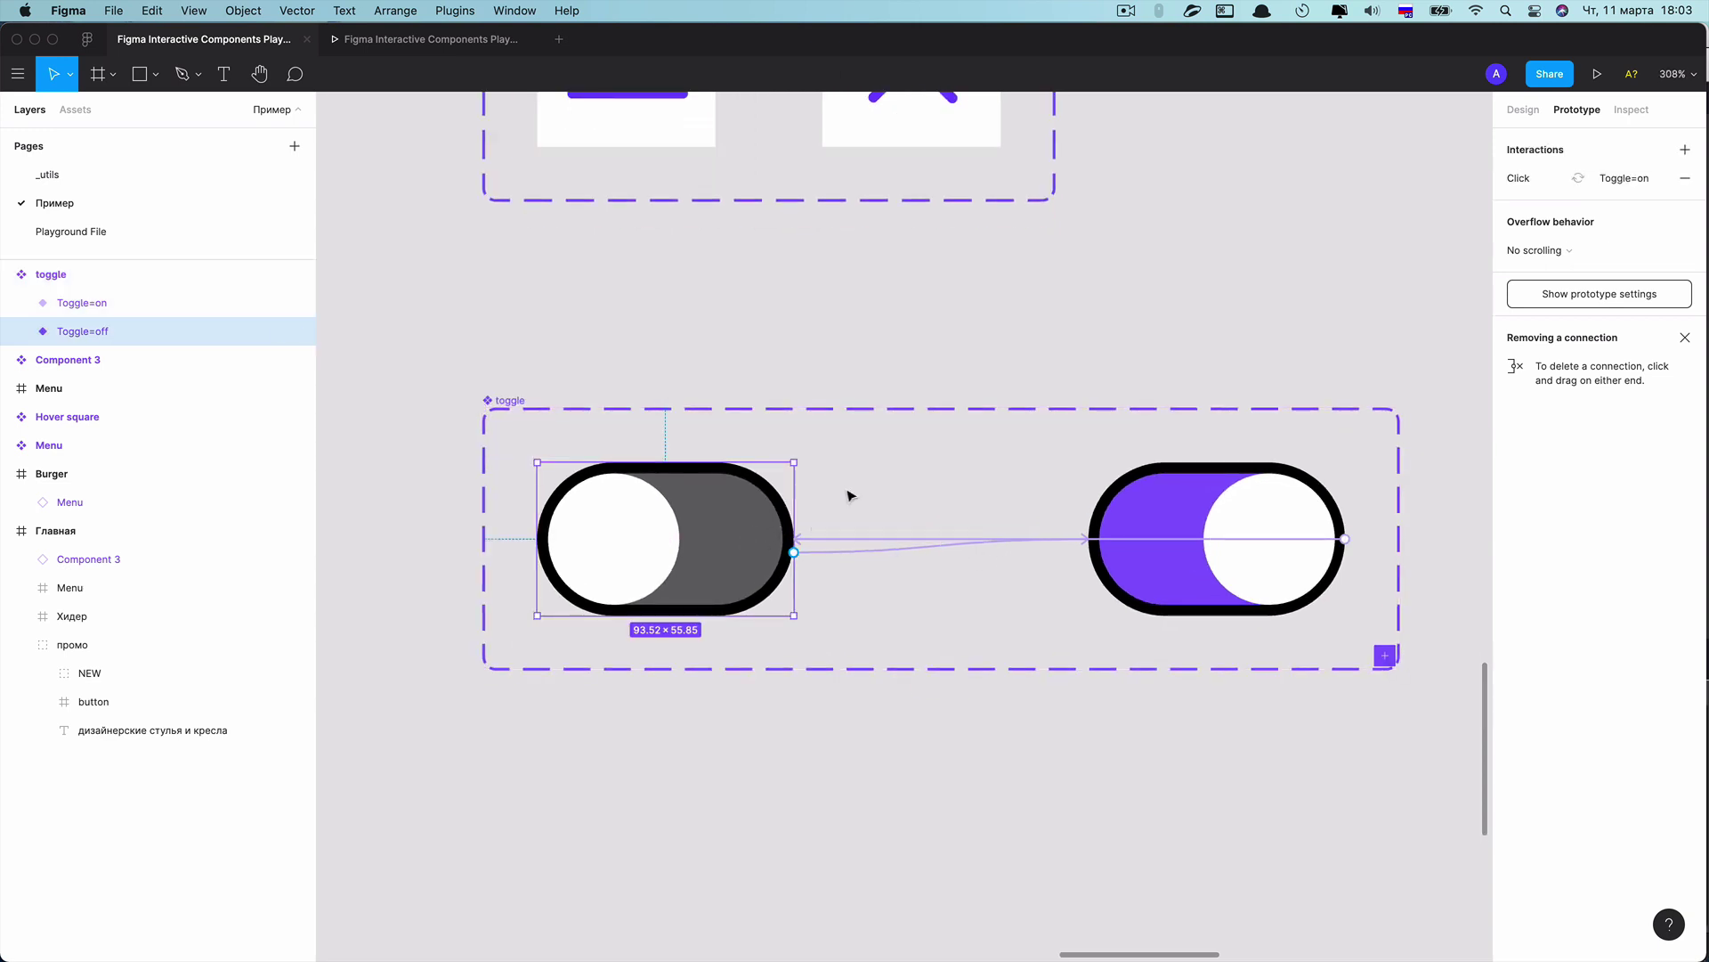
{"action": "left_click", "coordinate": [1537, 181]}
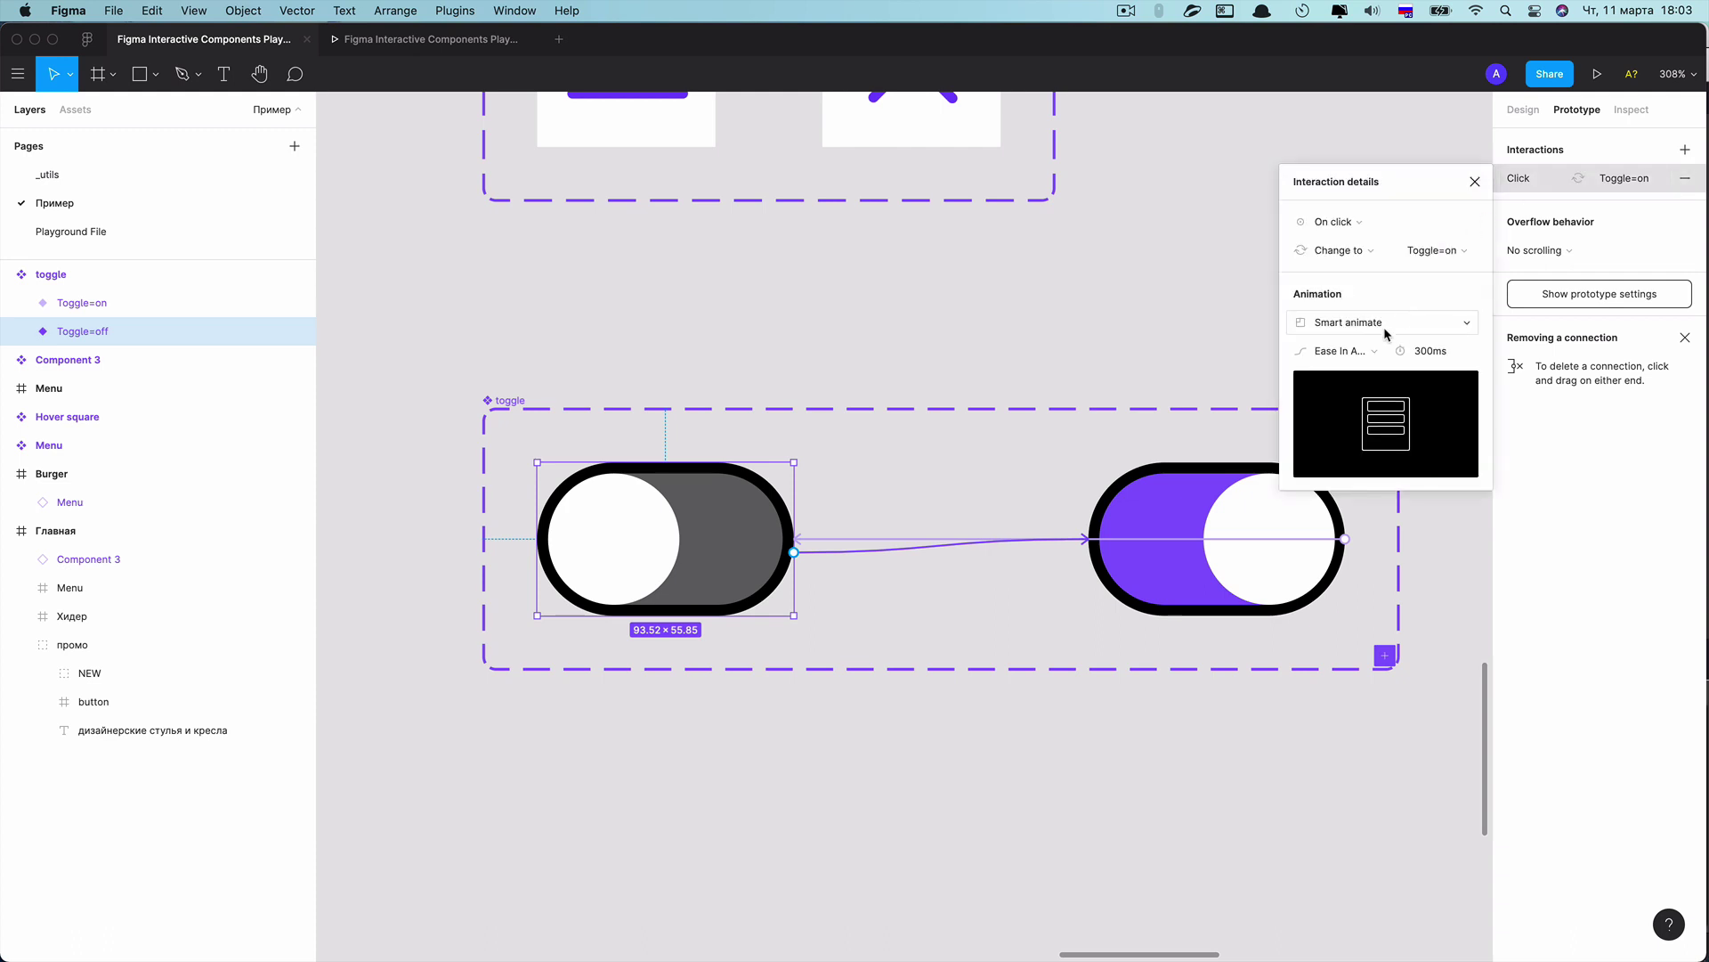
{"action": "left_click", "coordinate": [1174, 491]}
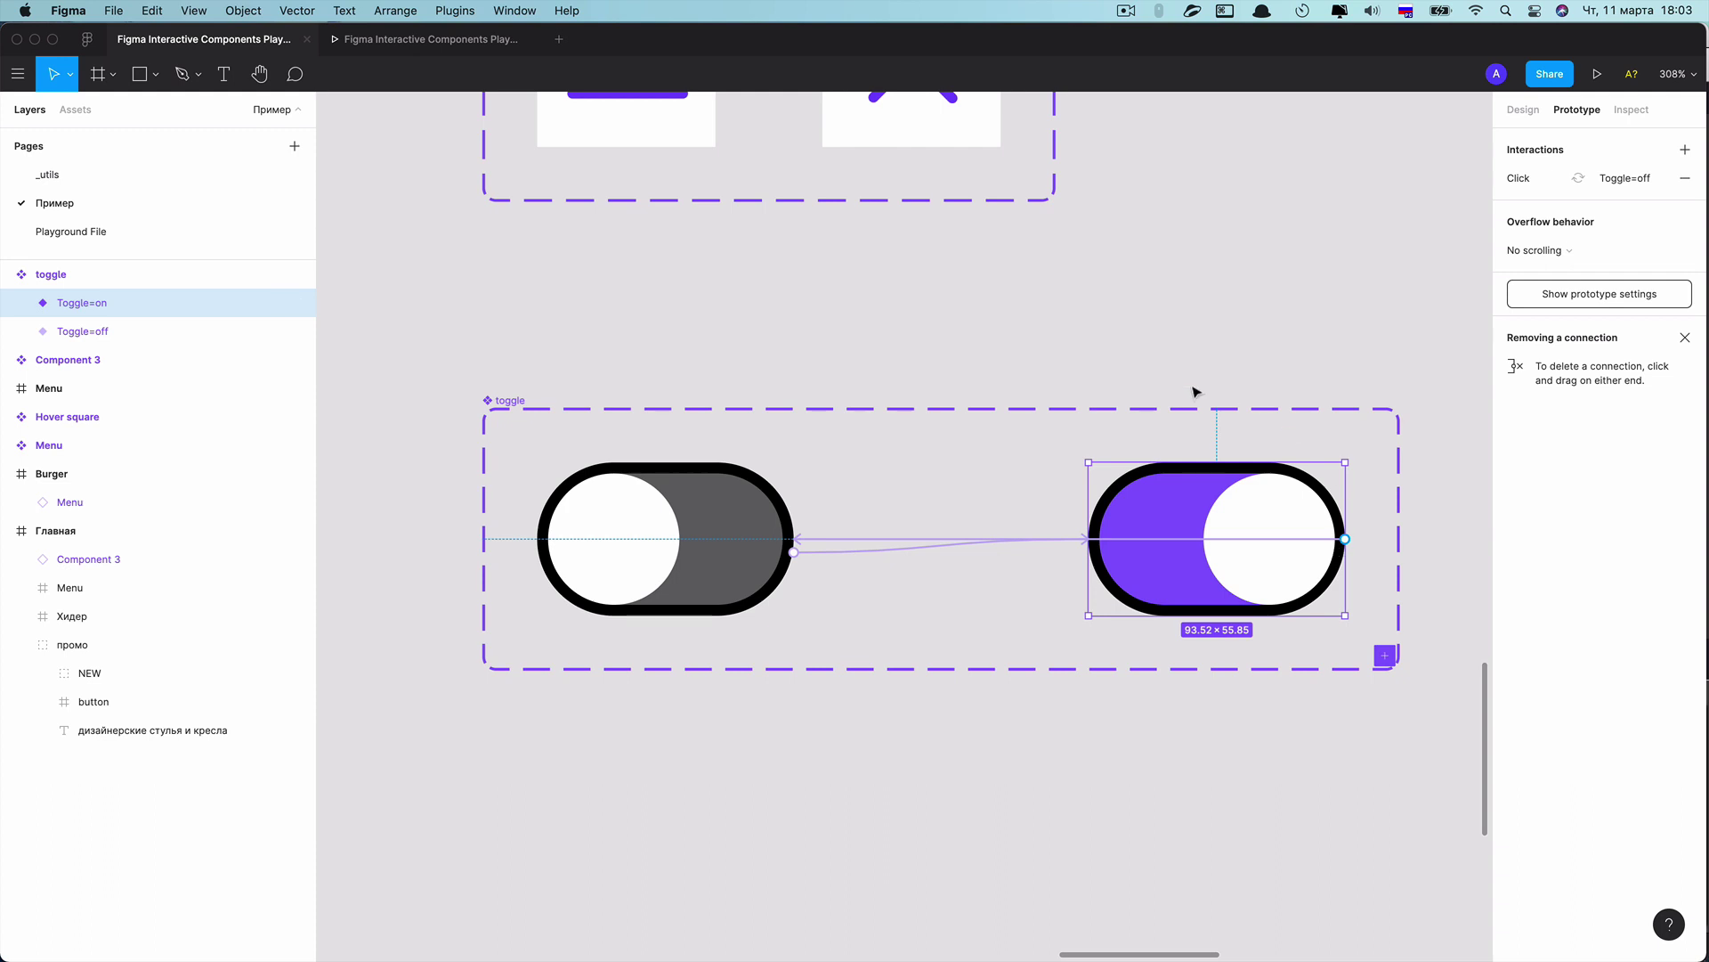
{"action": "scroll", "coordinate": [858, 408], "scroll_direction": "down", "scroll_amount": 3}
{"action": "scroll", "coordinate": [858, 408], "scroll_direction": "down", "scroll_amount": 2}
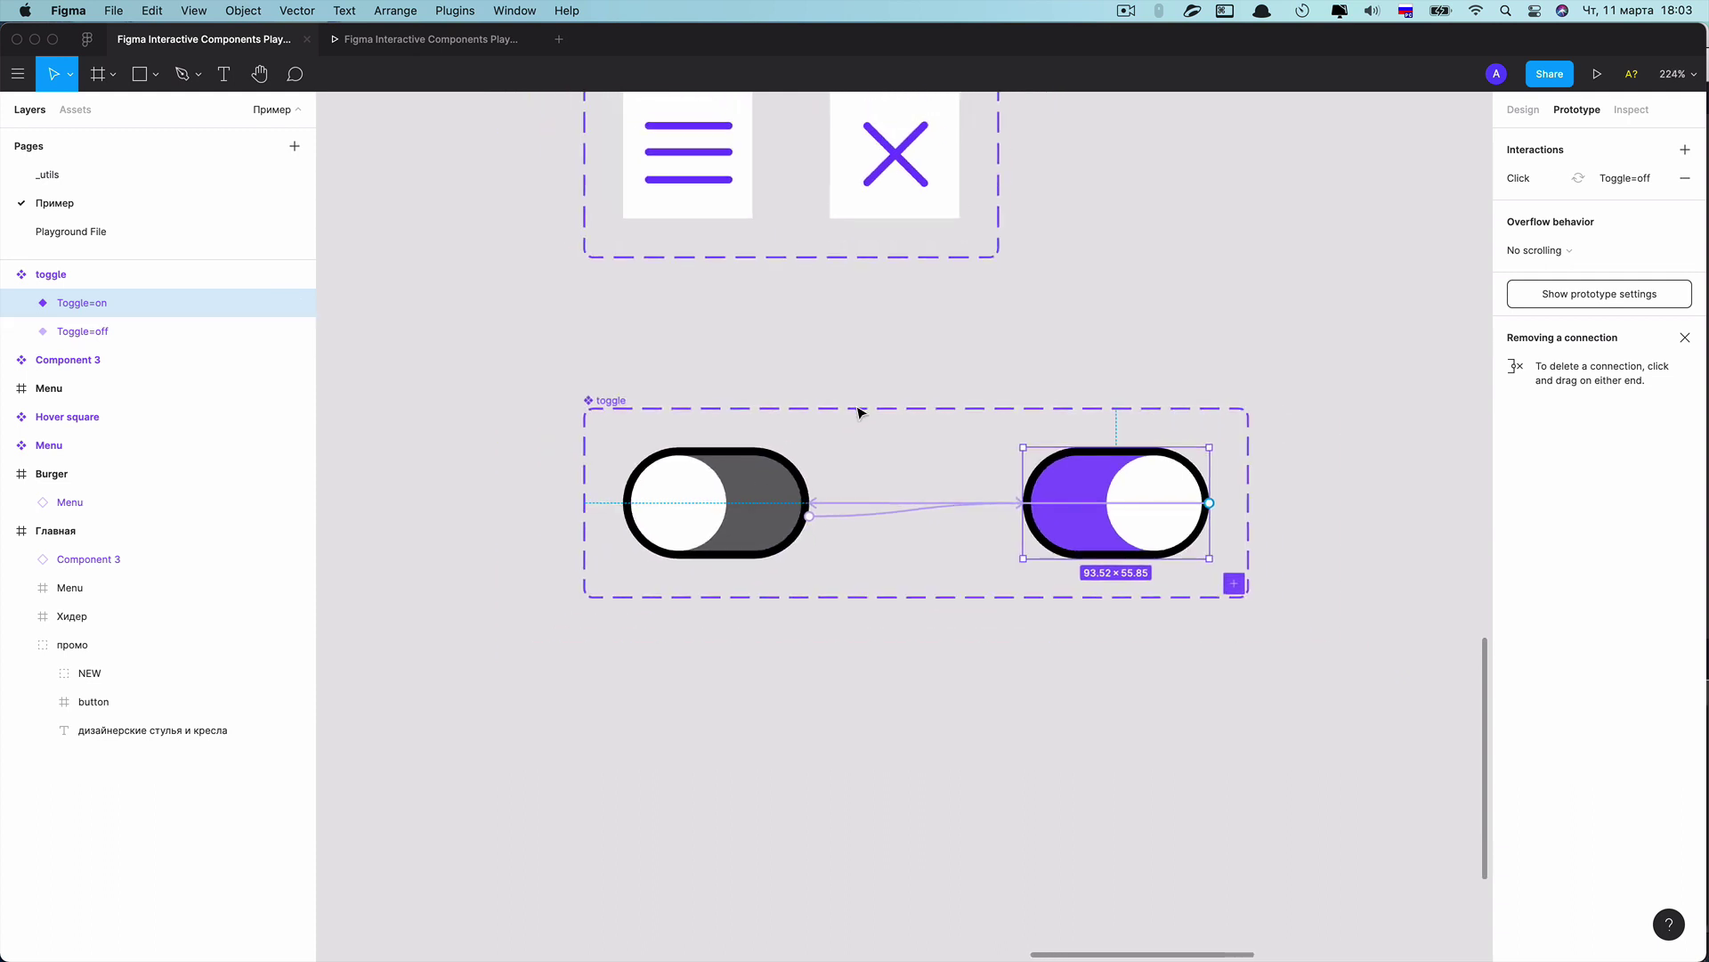
{"action": "scroll", "coordinate": [858, 408], "scroll_direction": "down", "scroll_amount": 3}
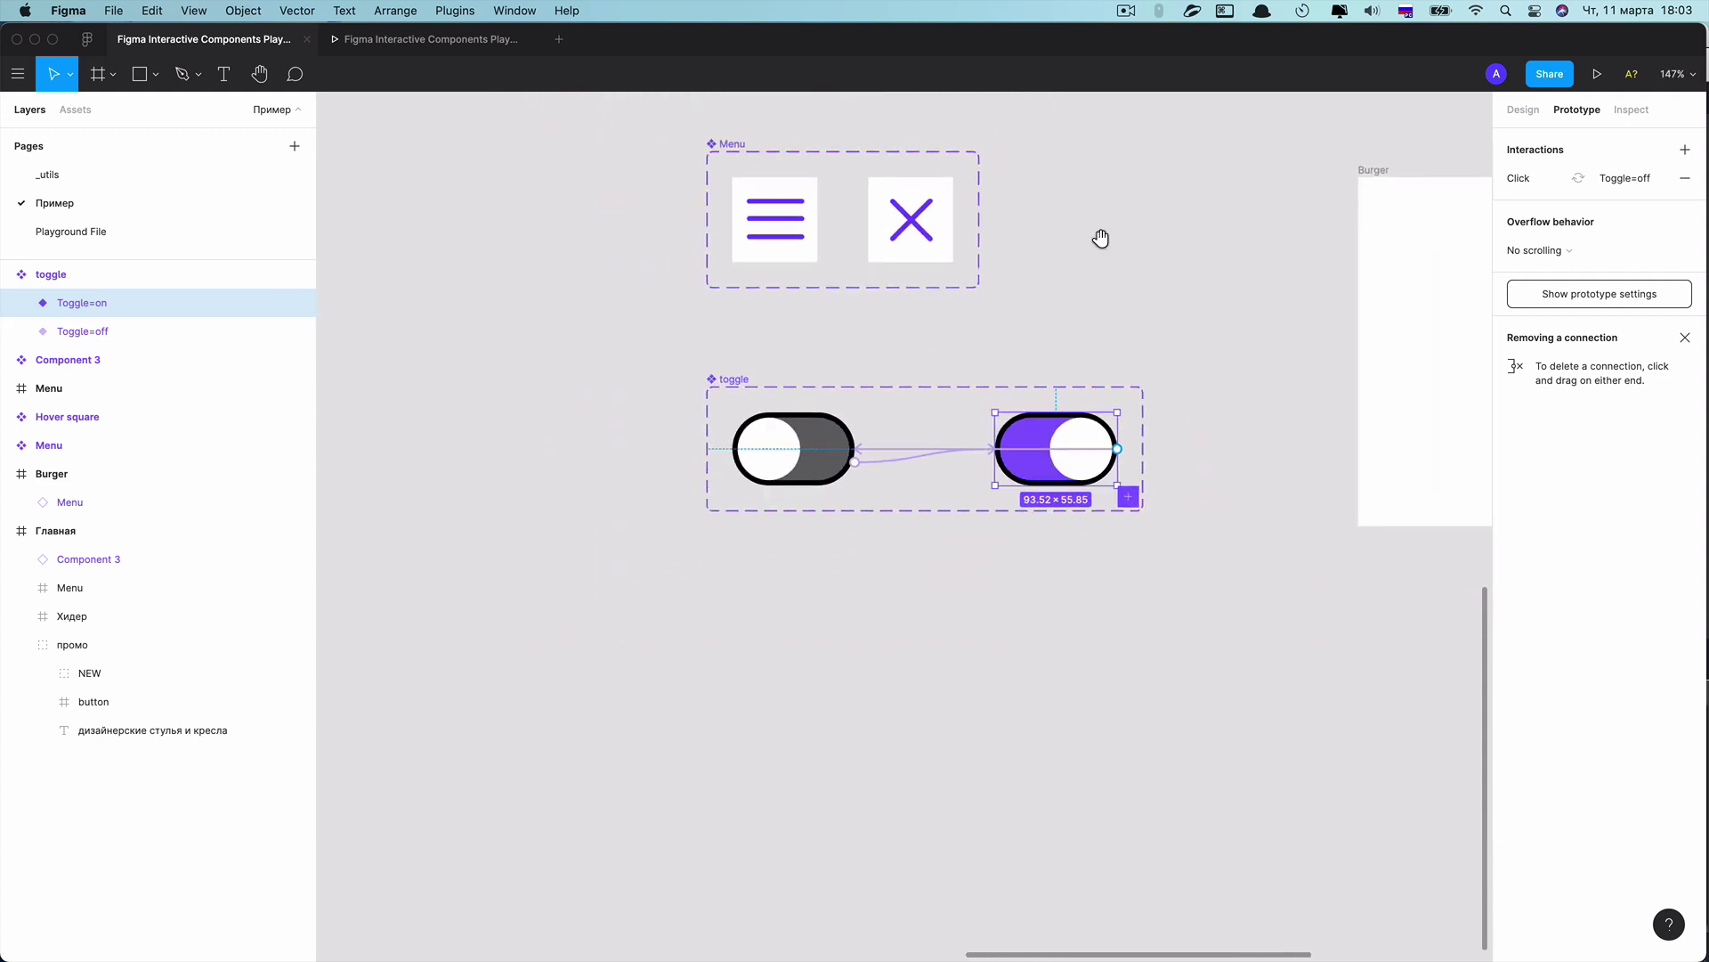
{"action": "scroll", "coordinate": [1098, 239], "scroll_direction": "down", "scroll_amount": 2}
Check the menu icon's close-to-open click interaction: smart animate over 400ms
{"action": "left_click", "coordinate": [577, 328]}
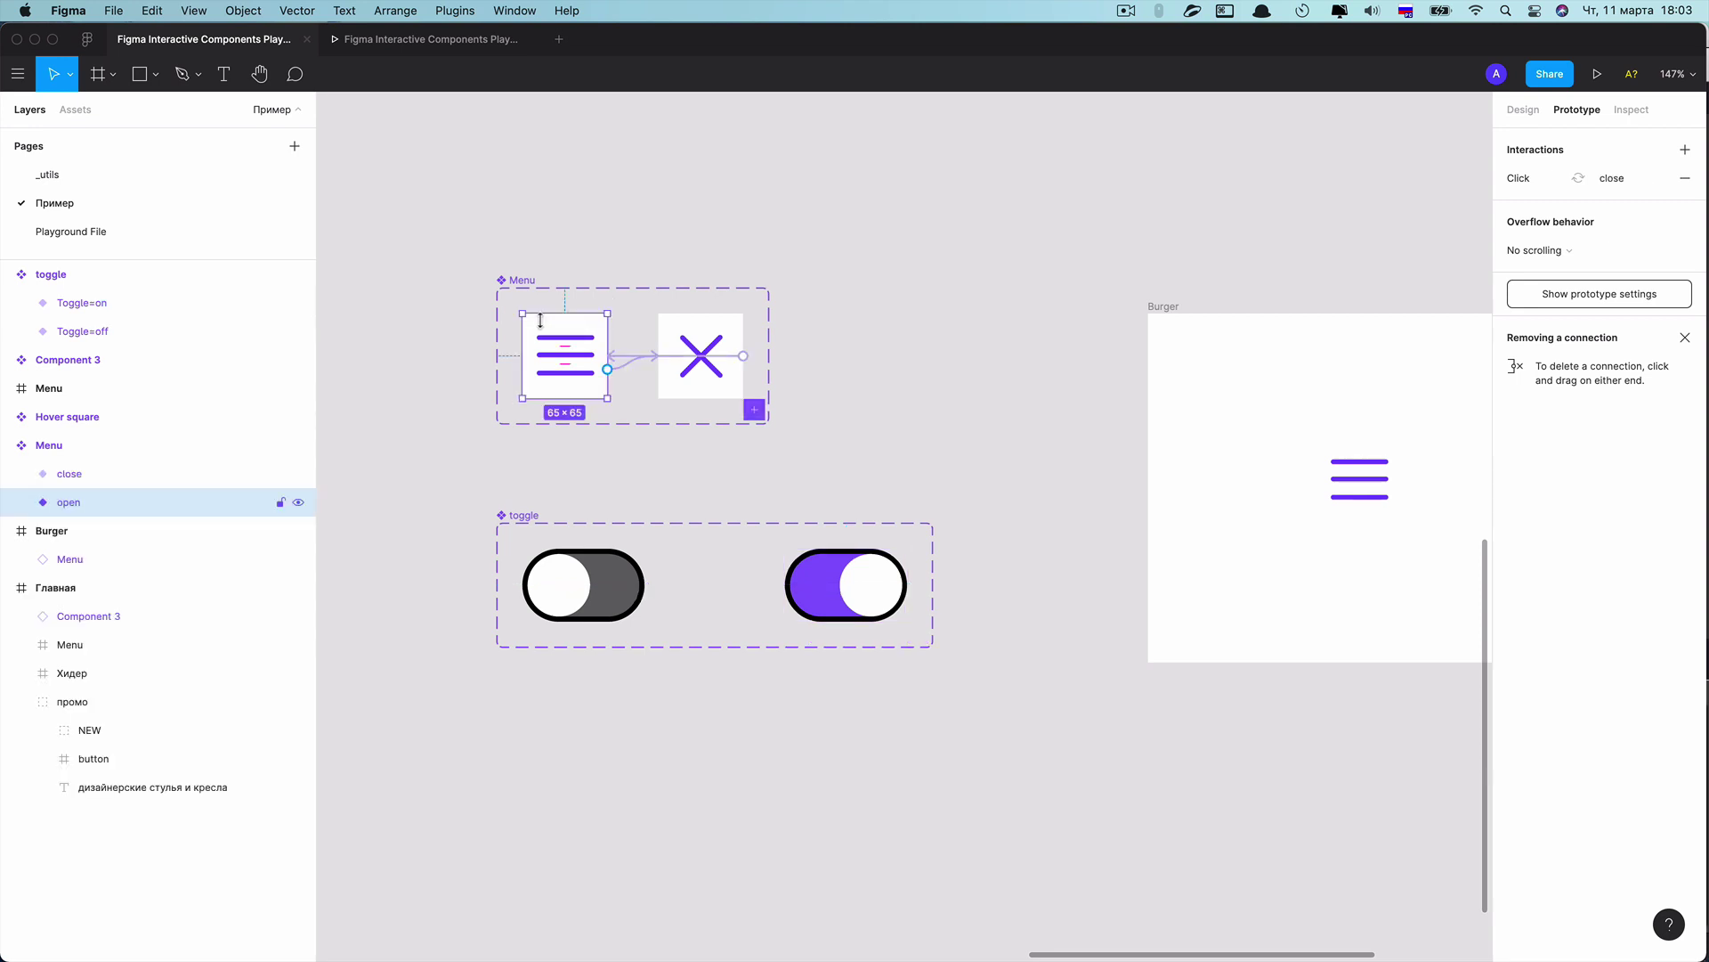
{"action": "scroll", "coordinate": [579, 342], "scroll_direction": "up", "scroll_amount": 1}
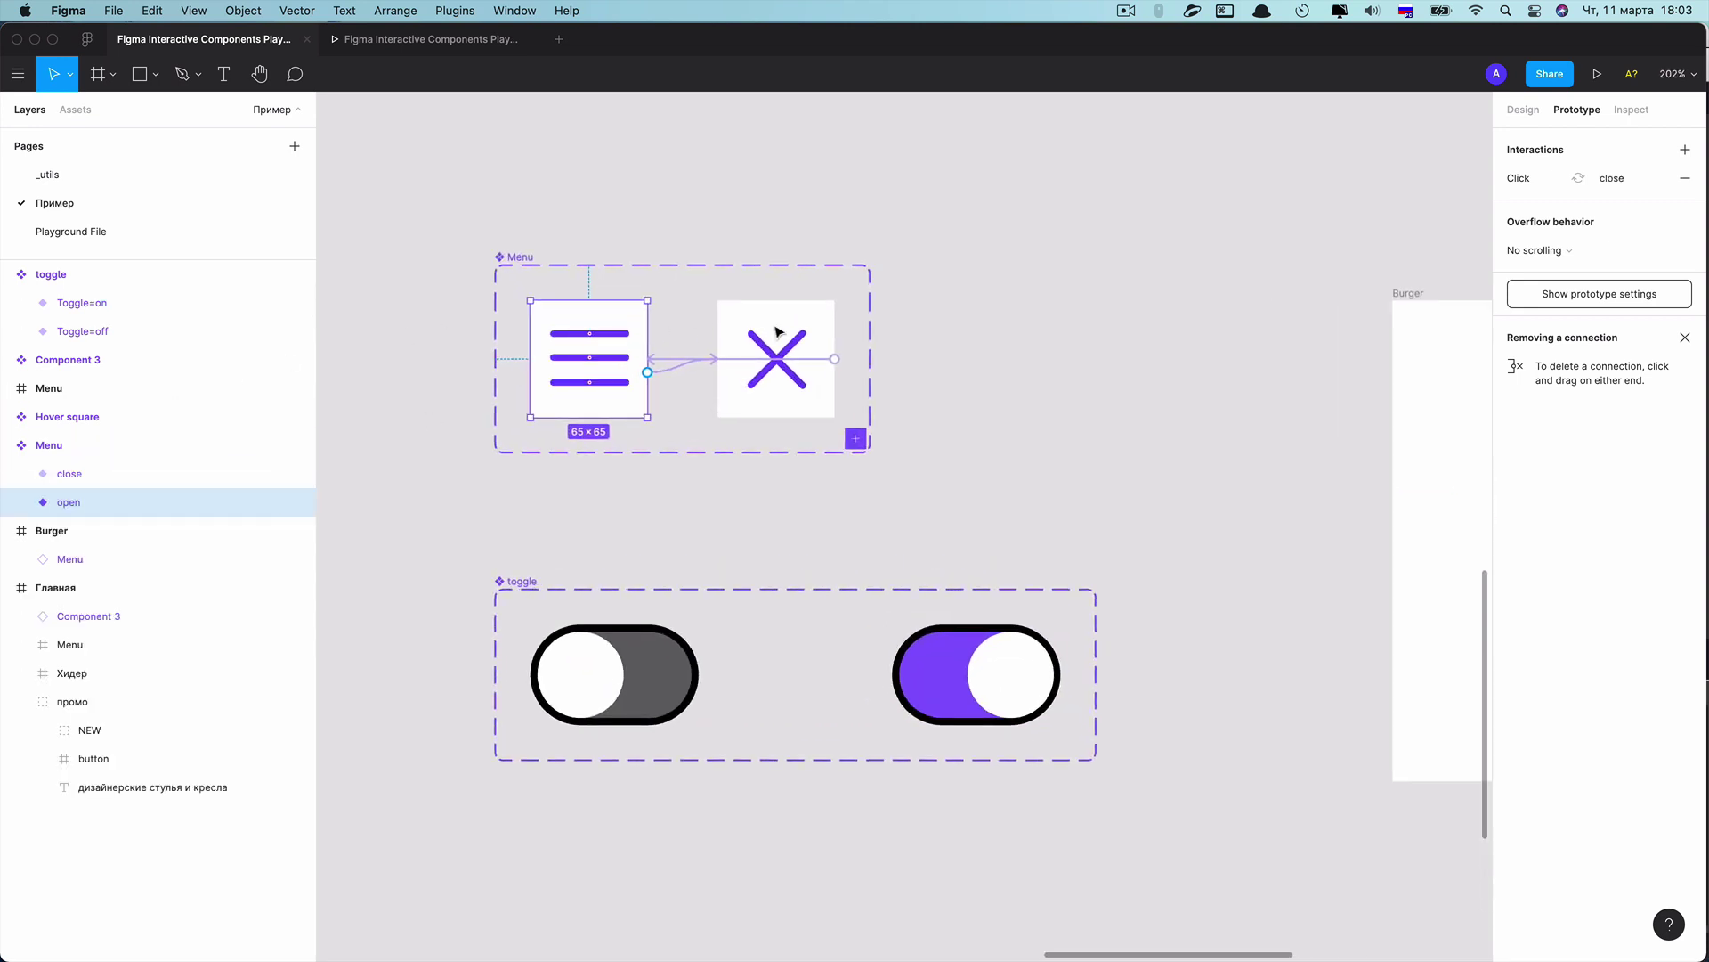
{"action": "left_click", "coordinate": [785, 327]}
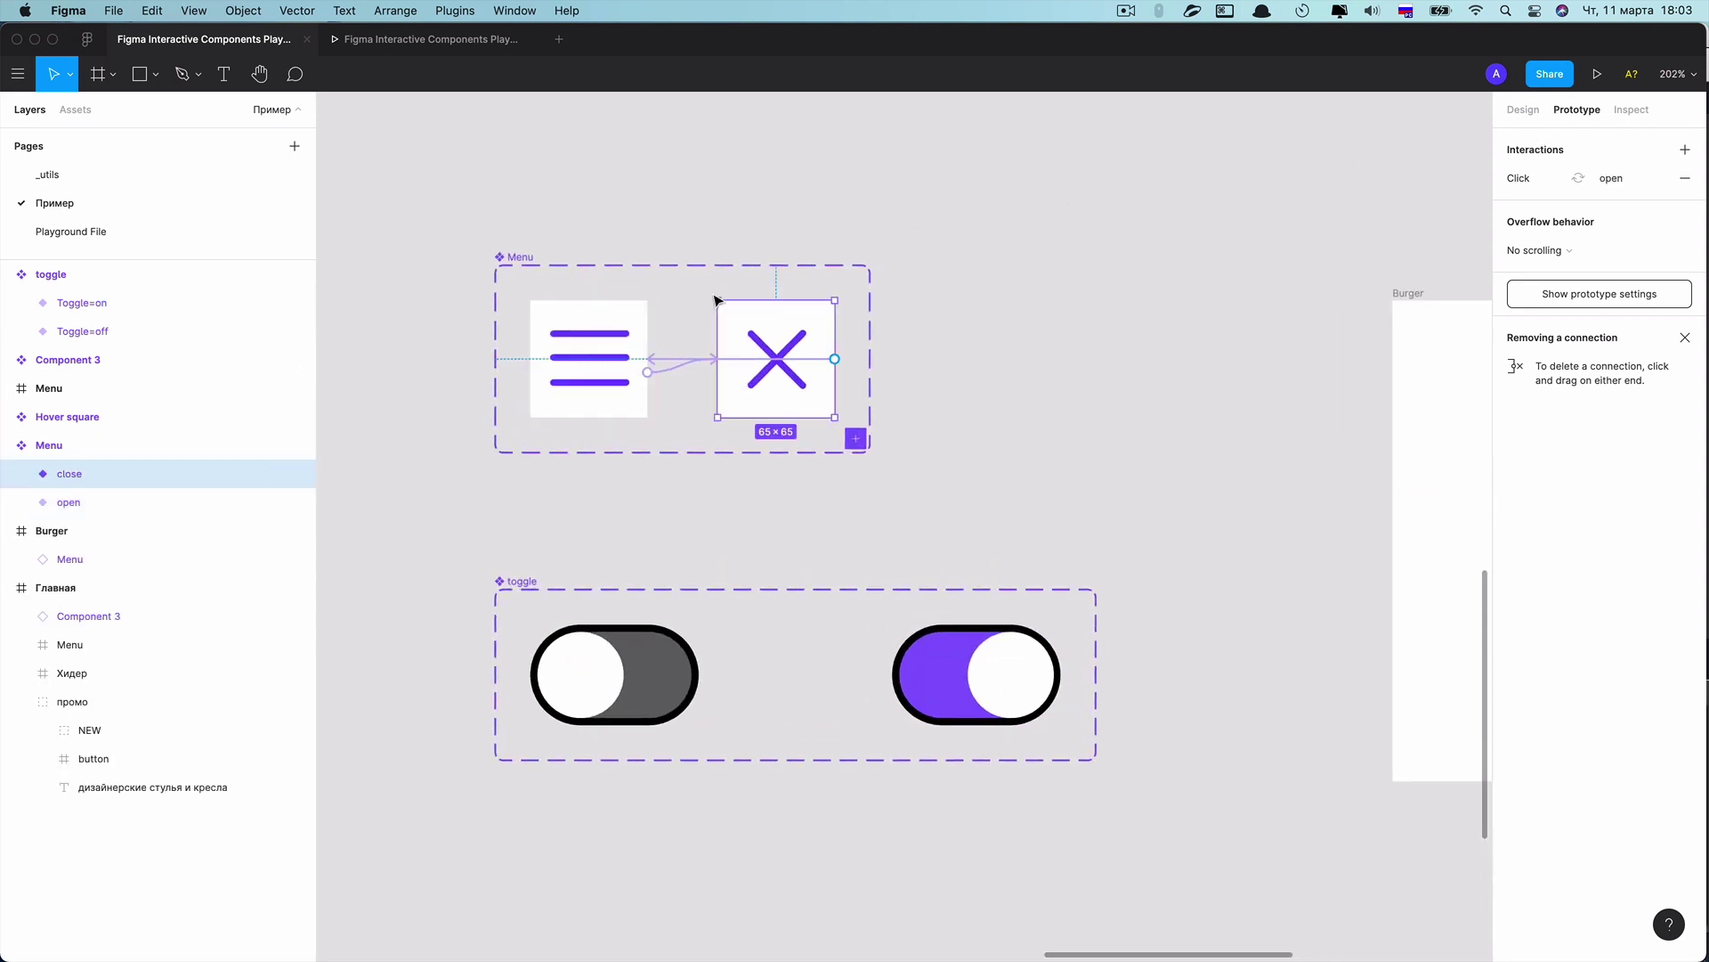
{"action": "left_click", "coordinate": [1537, 179]}
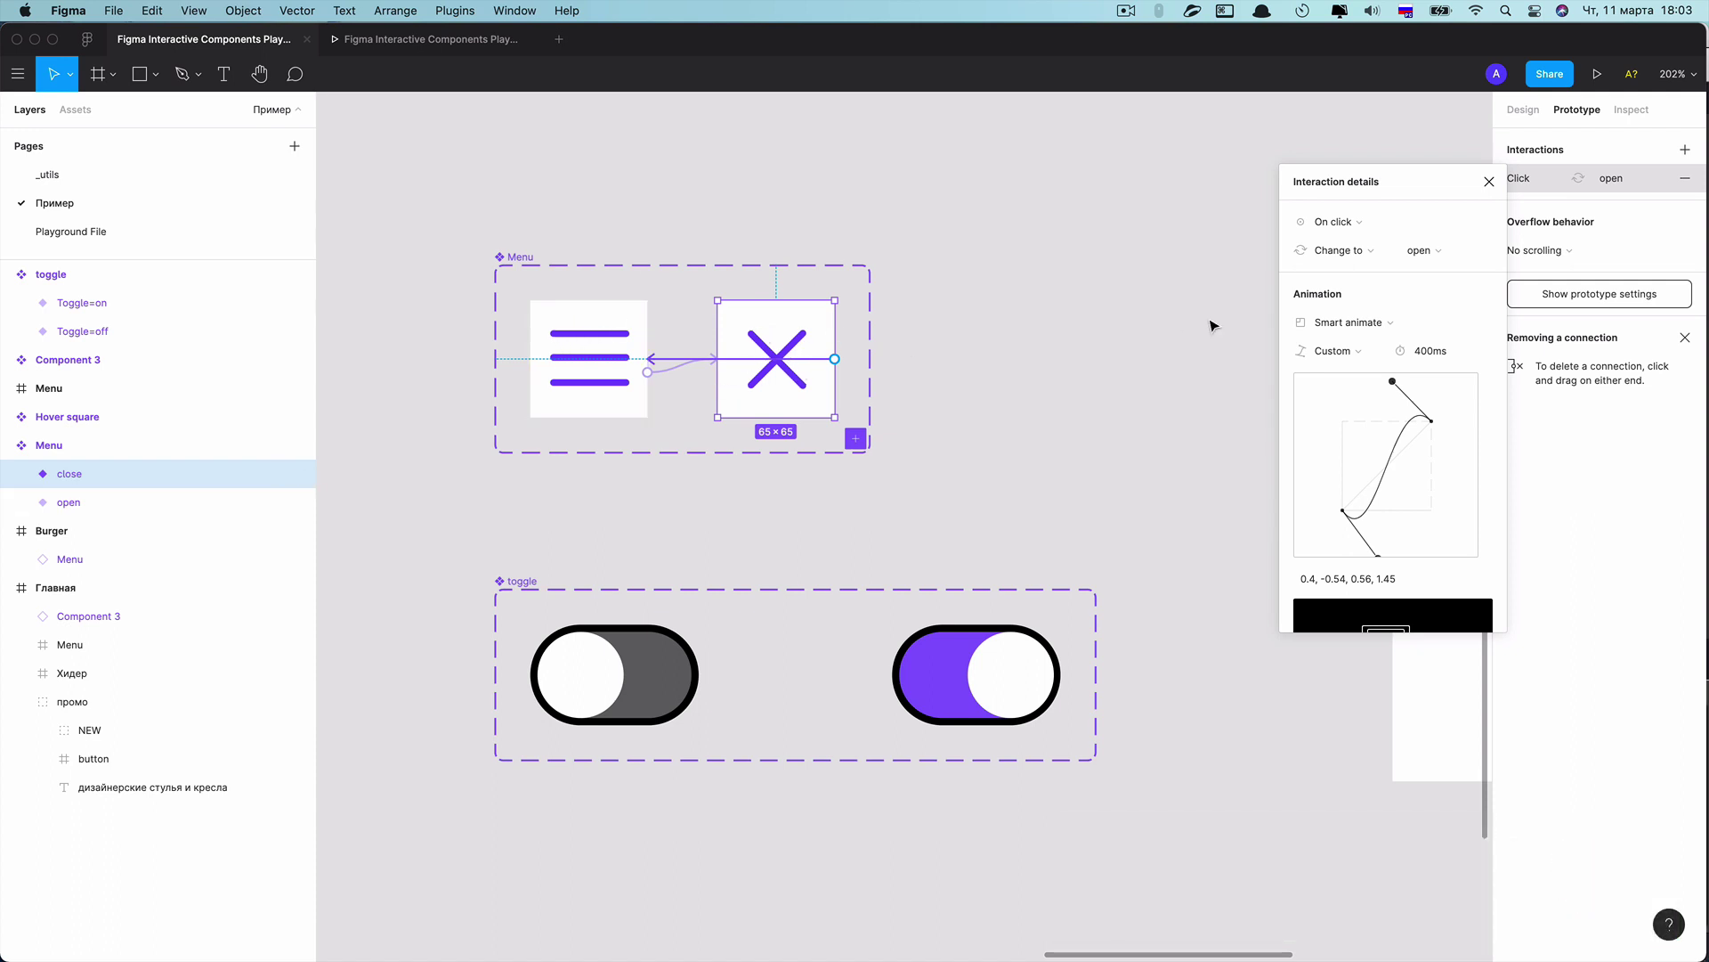
{"action": "left_click", "coordinate": [638, 317]}
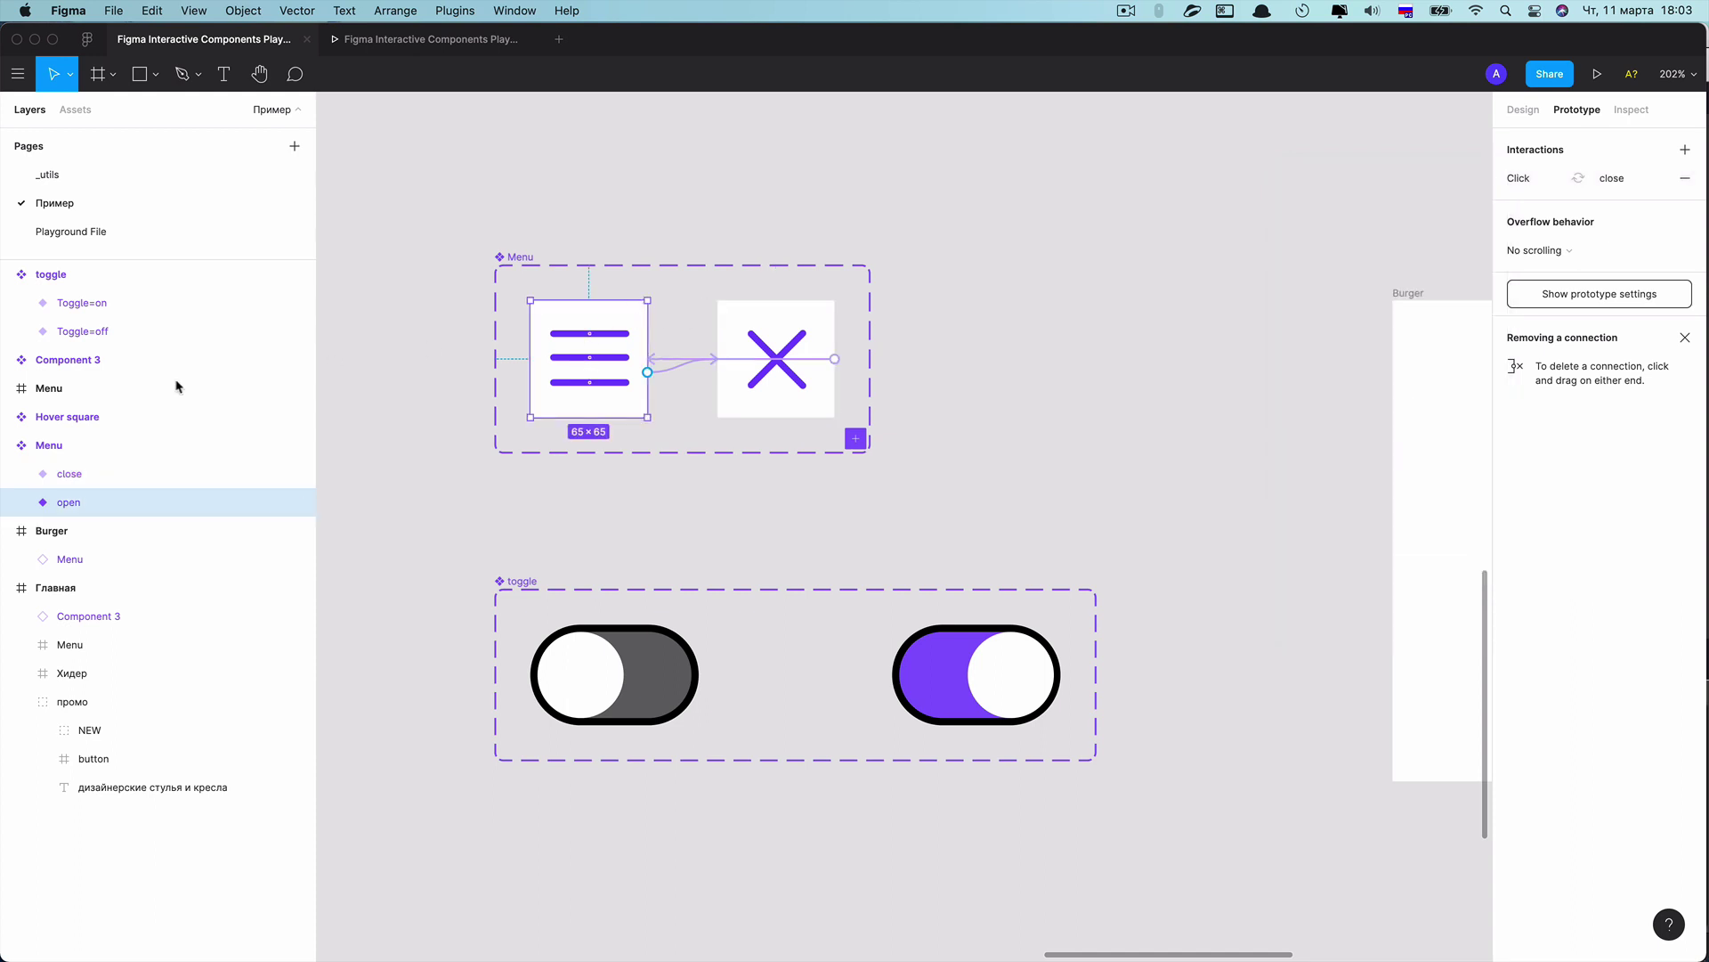
Place a Menu instance into the Burger frame and delete the extra copy
{"action": "scroll", "coordinate": [667, 338], "scroll_direction": "down", "scroll_amount": 3, "text": "ctrl"}
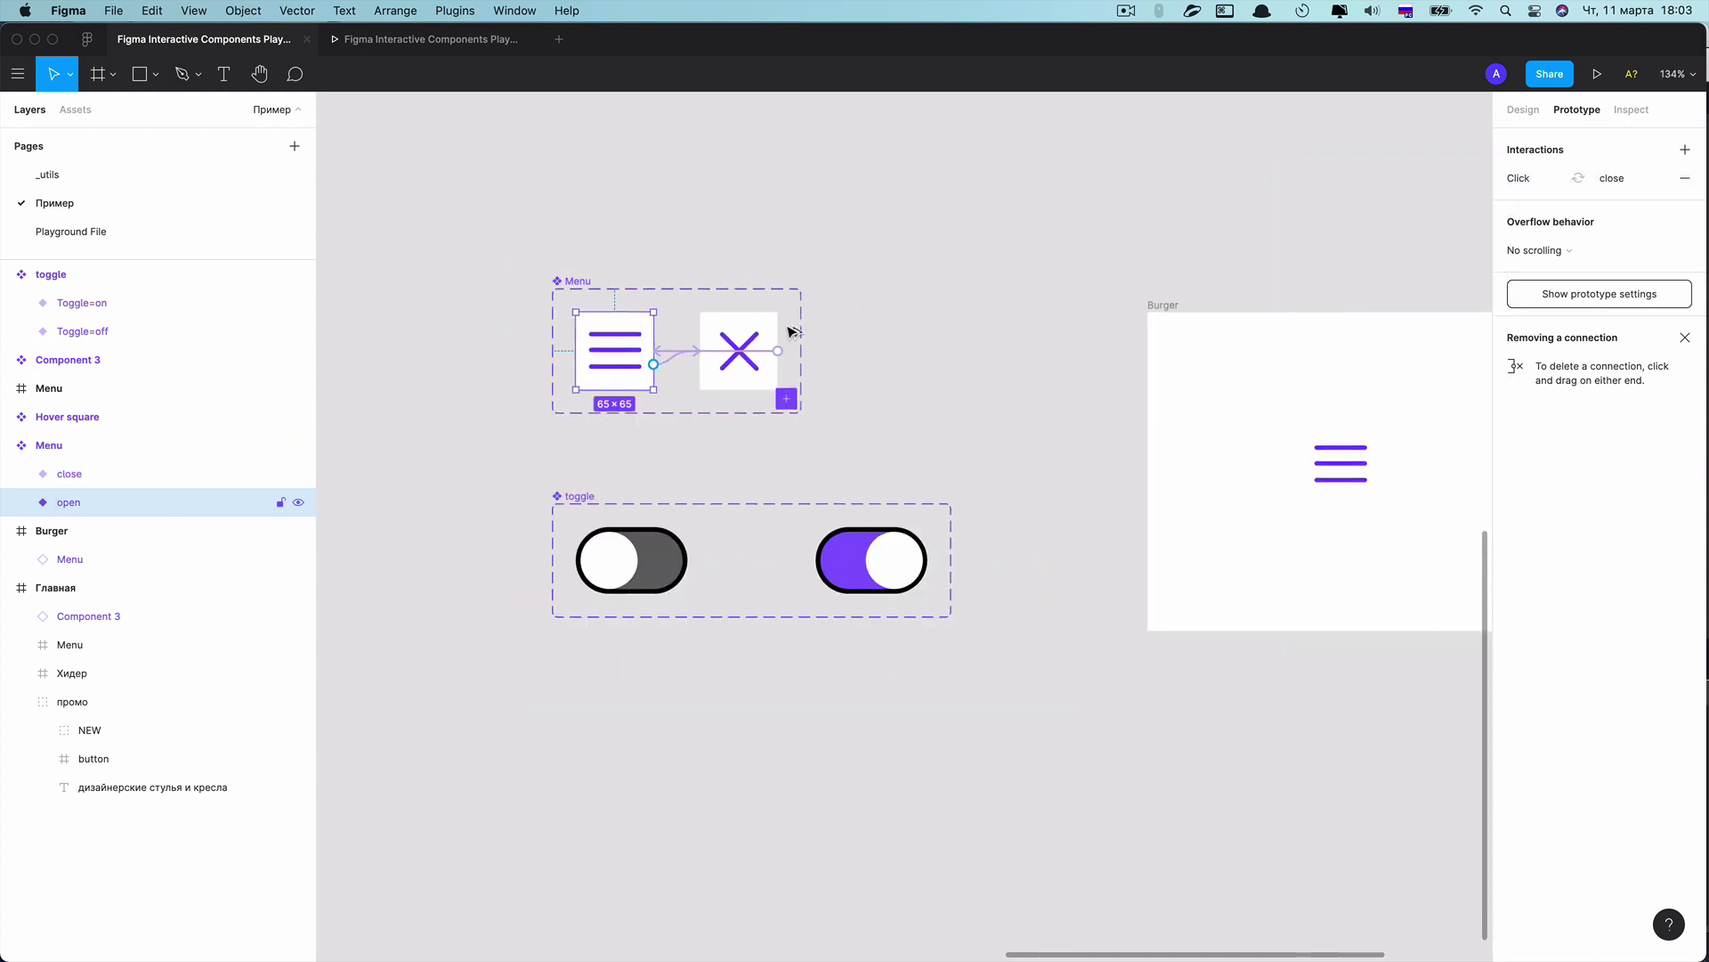
{"action": "left_click_drag", "start_coordinate": [637, 344], "coordinate": [1273, 436]}
{"action": "left_click_drag", "start_coordinate": [1362, 374], "coordinate": [879, 343]}
{"action": "scroll", "coordinate": [801, 414], "scroll_direction": "up", "scroll_amount": 2, "text": "ctrl"}
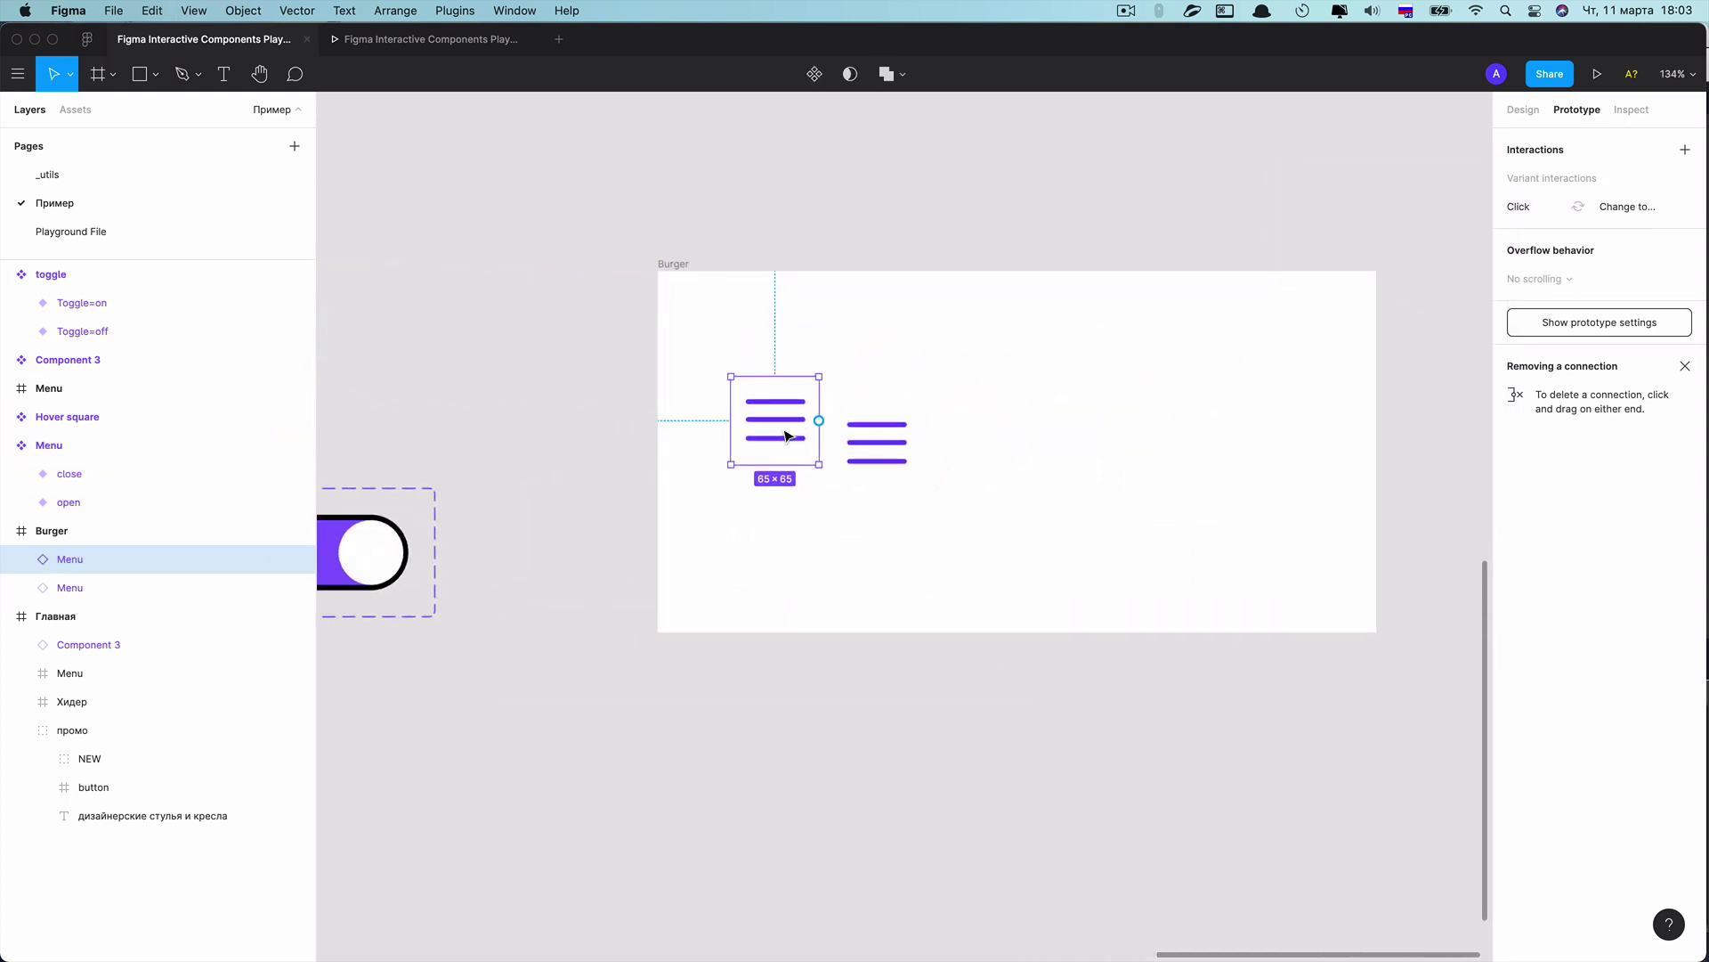
{"action": "key", "text": "Delete"}
{"action": "scroll", "coordinate": [501, 452], "scroll_direction": "left", "scroll_amount": 5}
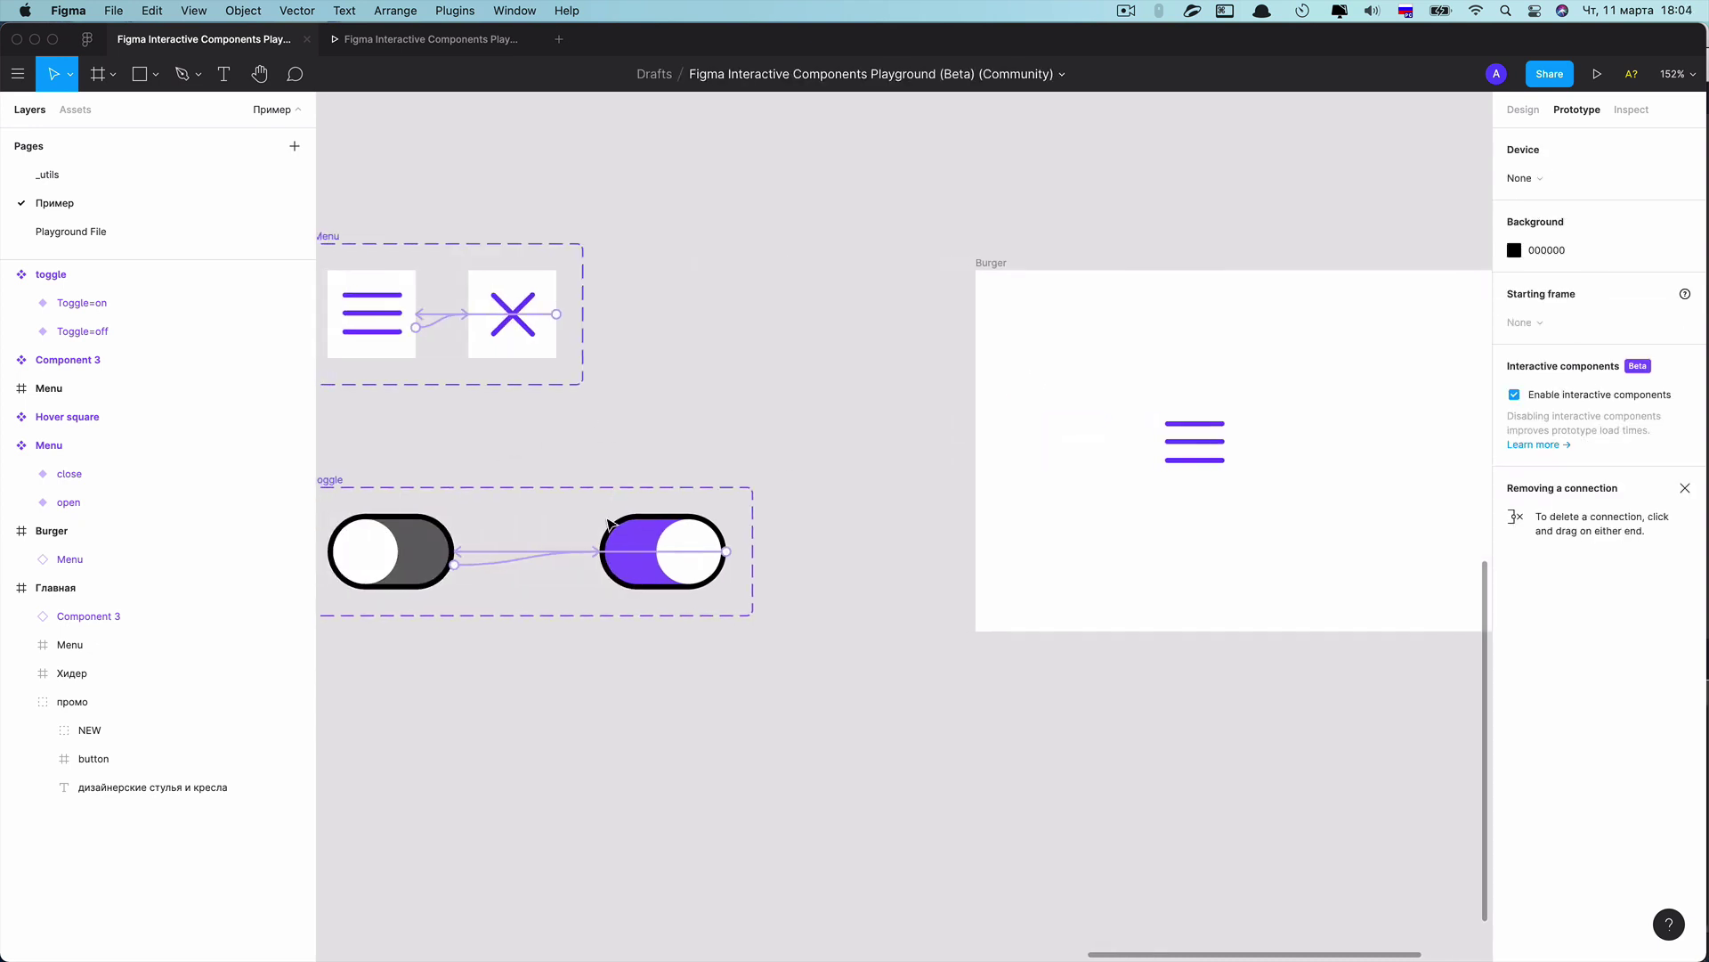
Change the Toggle=on variant's fill from purple 7B61FF to bright green 00FF19
{"action": "left_click", "coordinate": [430, 541]}
{"action": "left_click", "coordinate": [628, 537]}
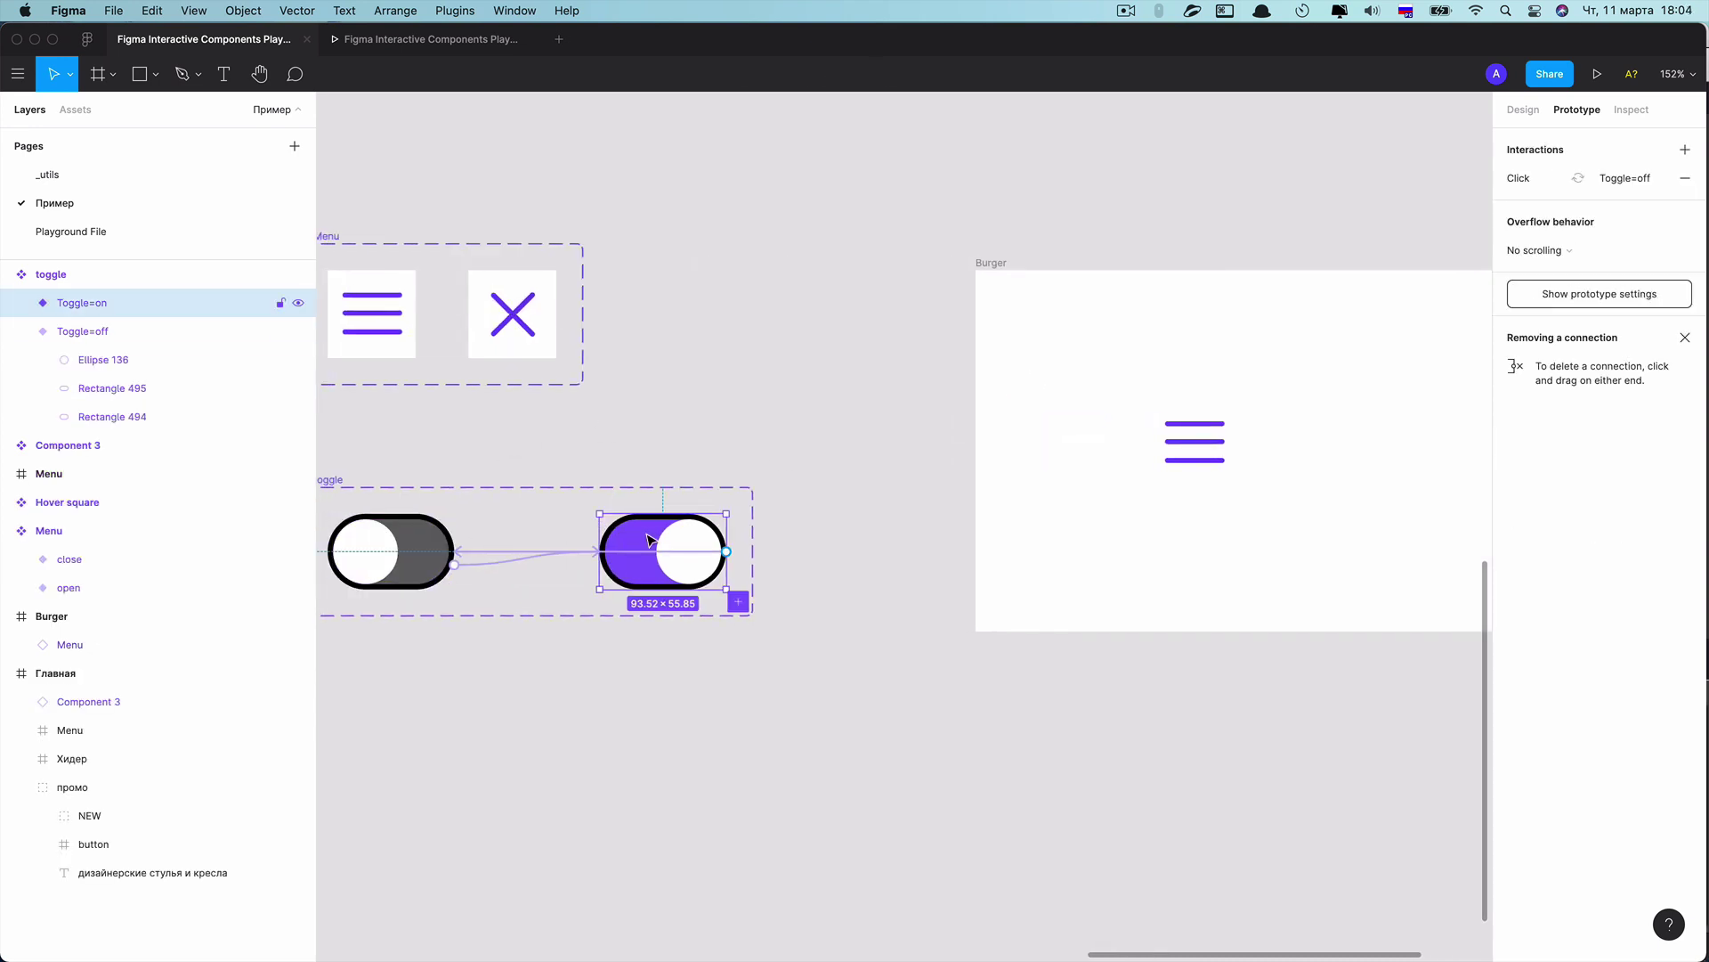
{"action": "left_click", "coordinate": [1531, 112]}
{"action": "scroll", "coordinate": [1525, 717], "scroll_direction": "down", "scroll_amount": 3}
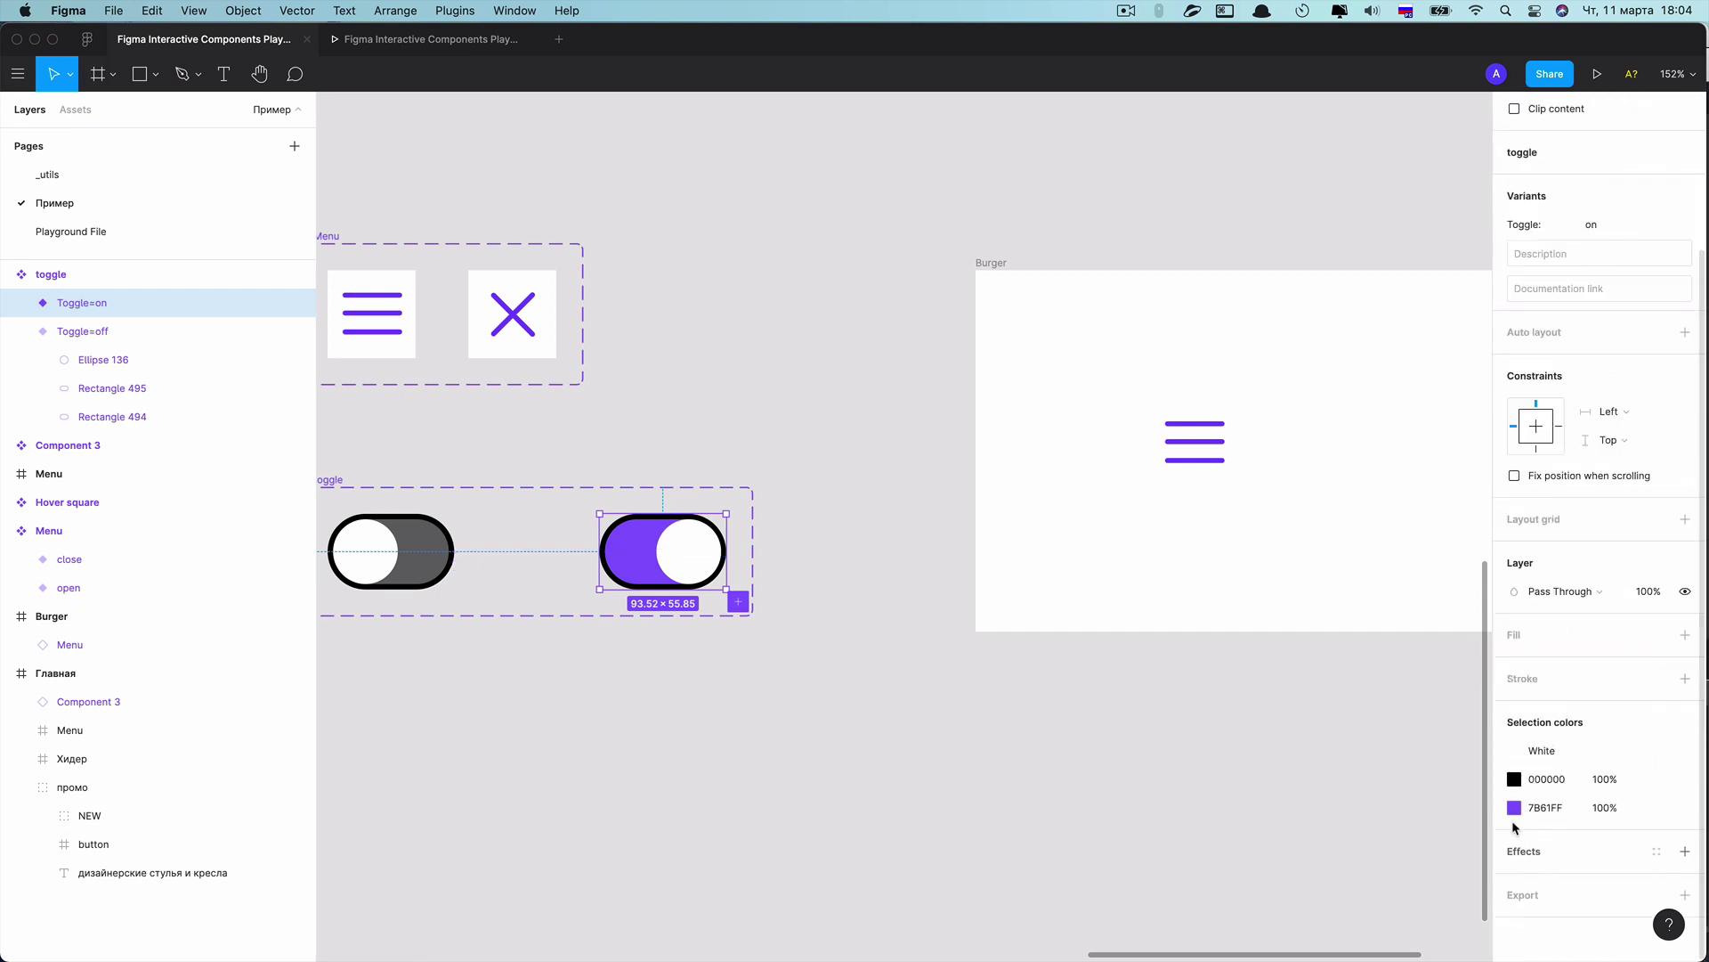
{"action": "left_click", "coordinate": [1513, 808]}
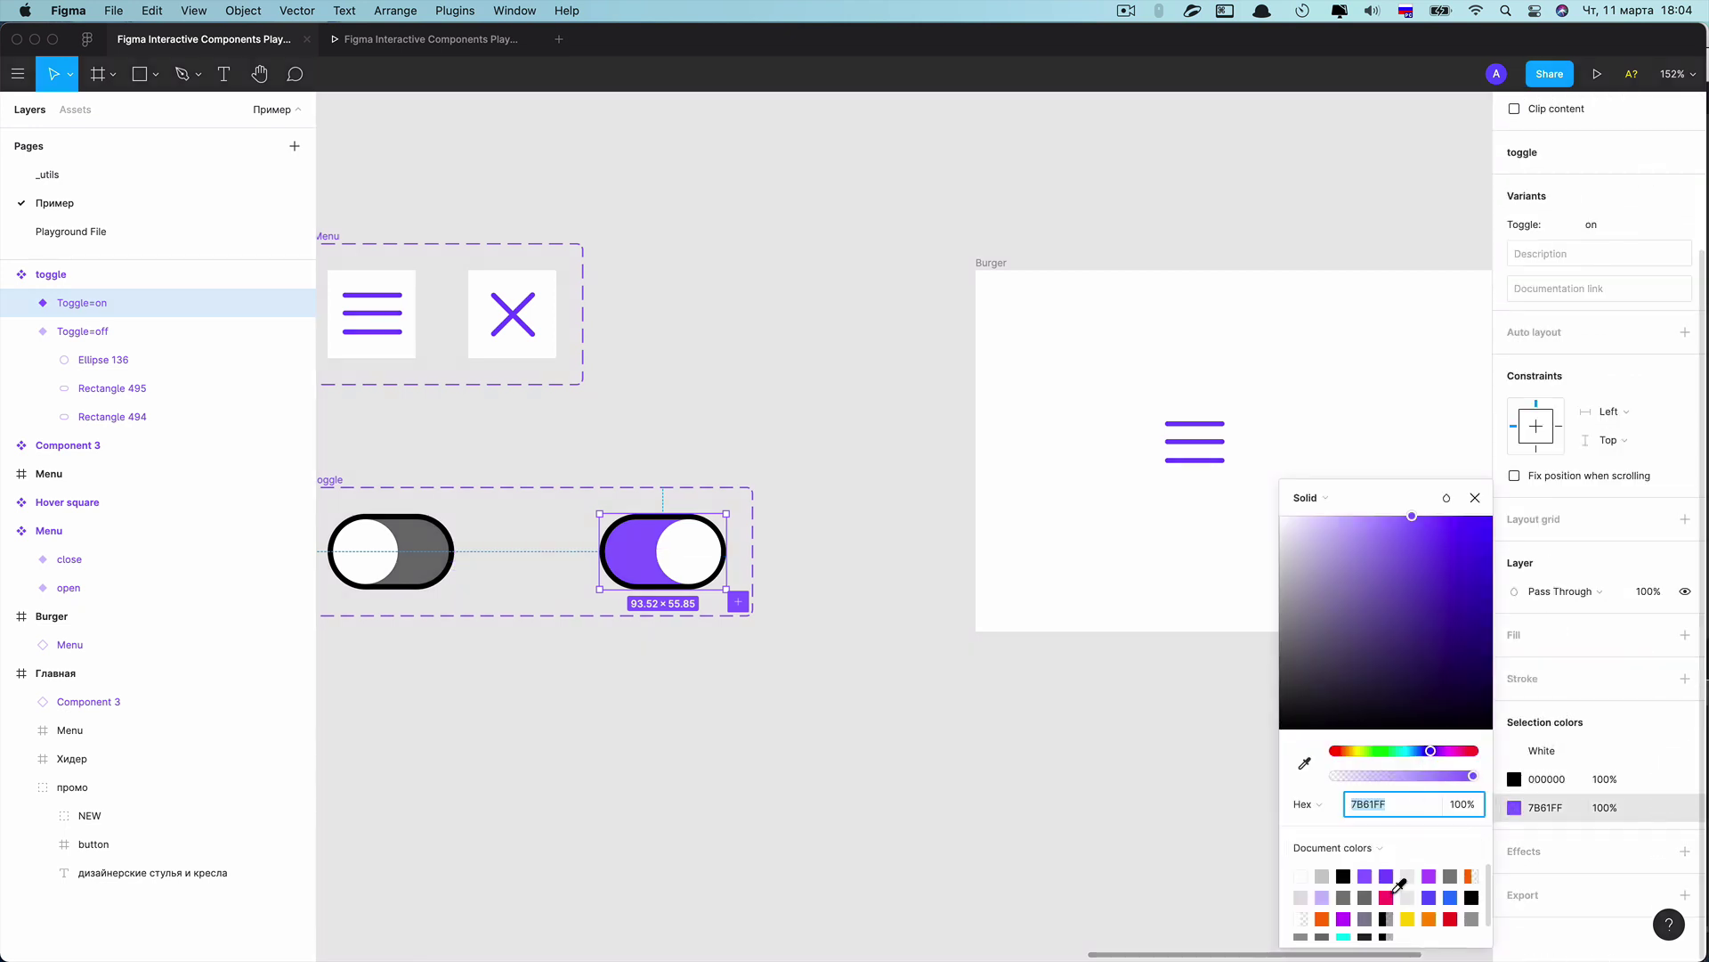
{"action": "left_click", "coordinate": [1387, 897]}
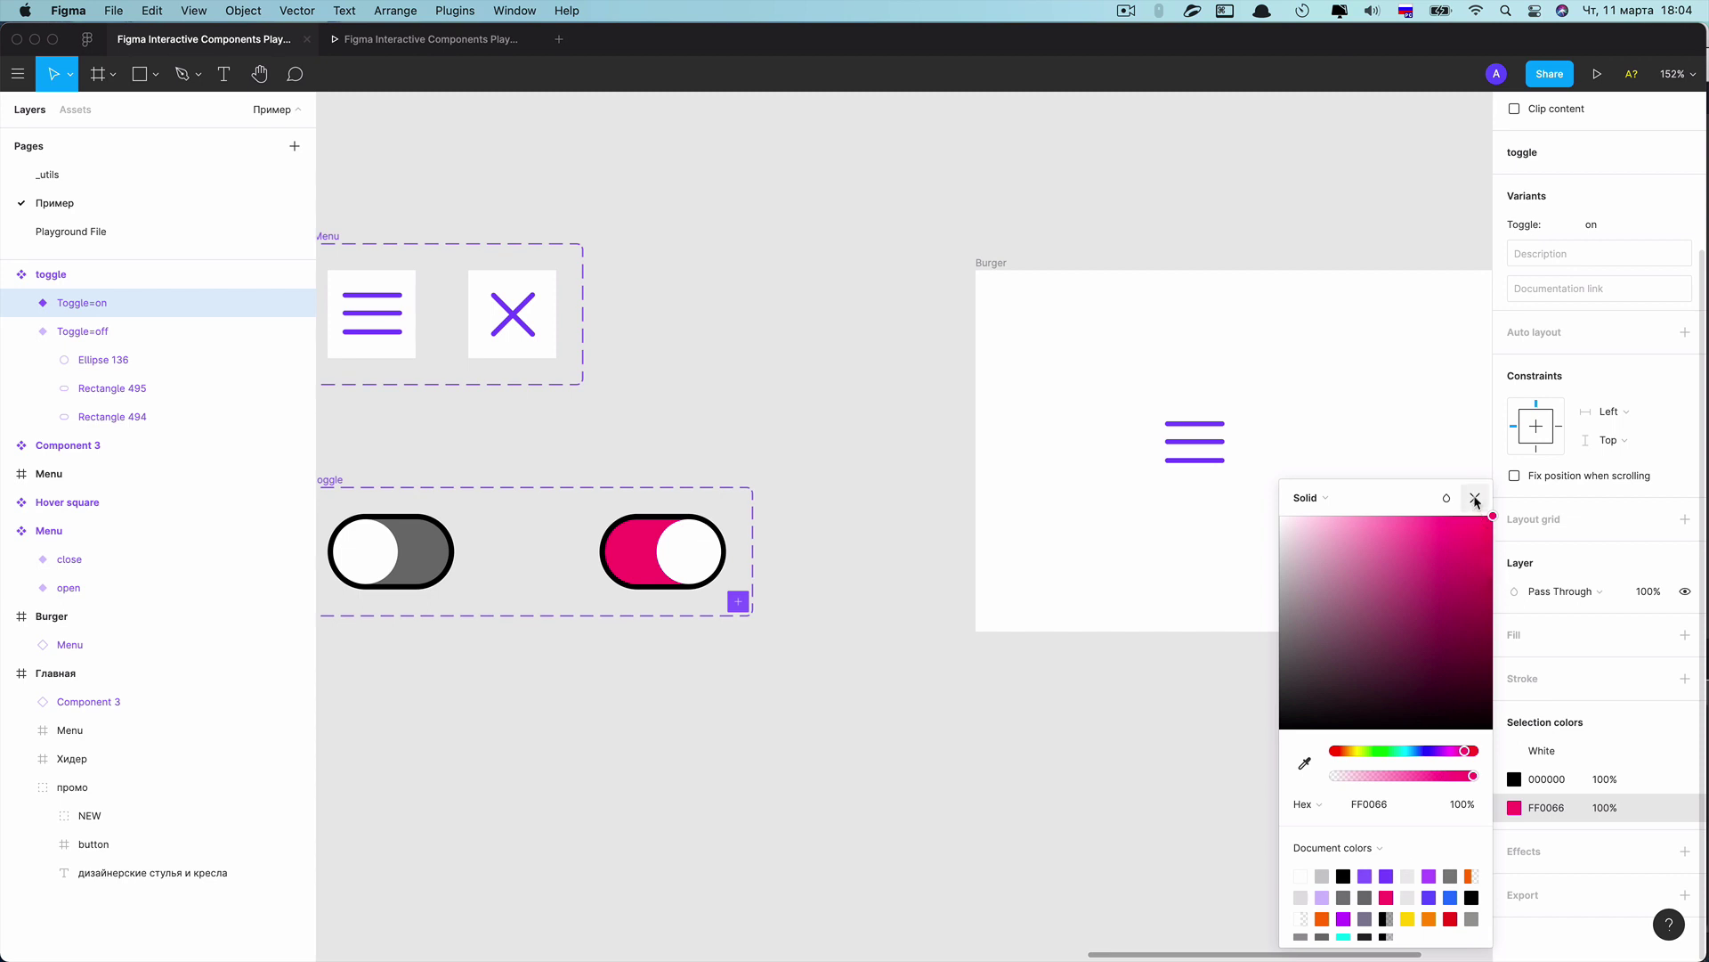
{"action": "scroll", "coordinate": [1353, 900], "scroll_direction": "down", "scroll_amount": 1}
{"action": "left_click_drag", "start_coordinate": [1376, 750], "coordinate": [1383, 751]}
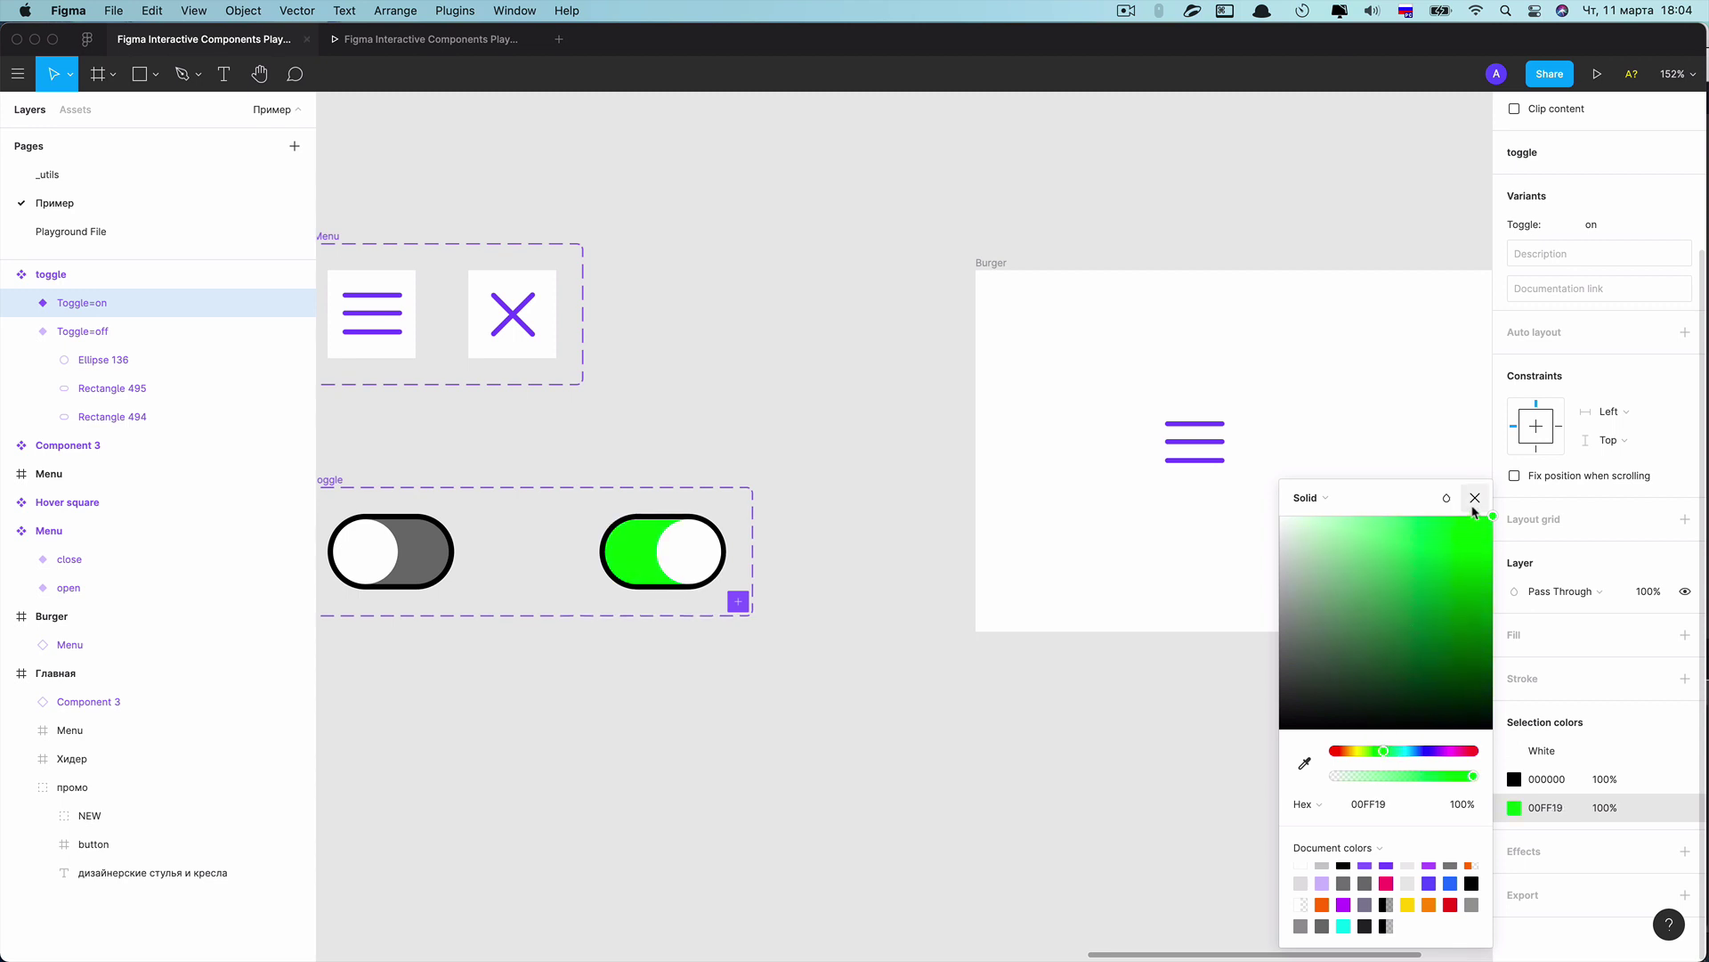
{"action": "left_click", "coordinate": [1476, 498]}
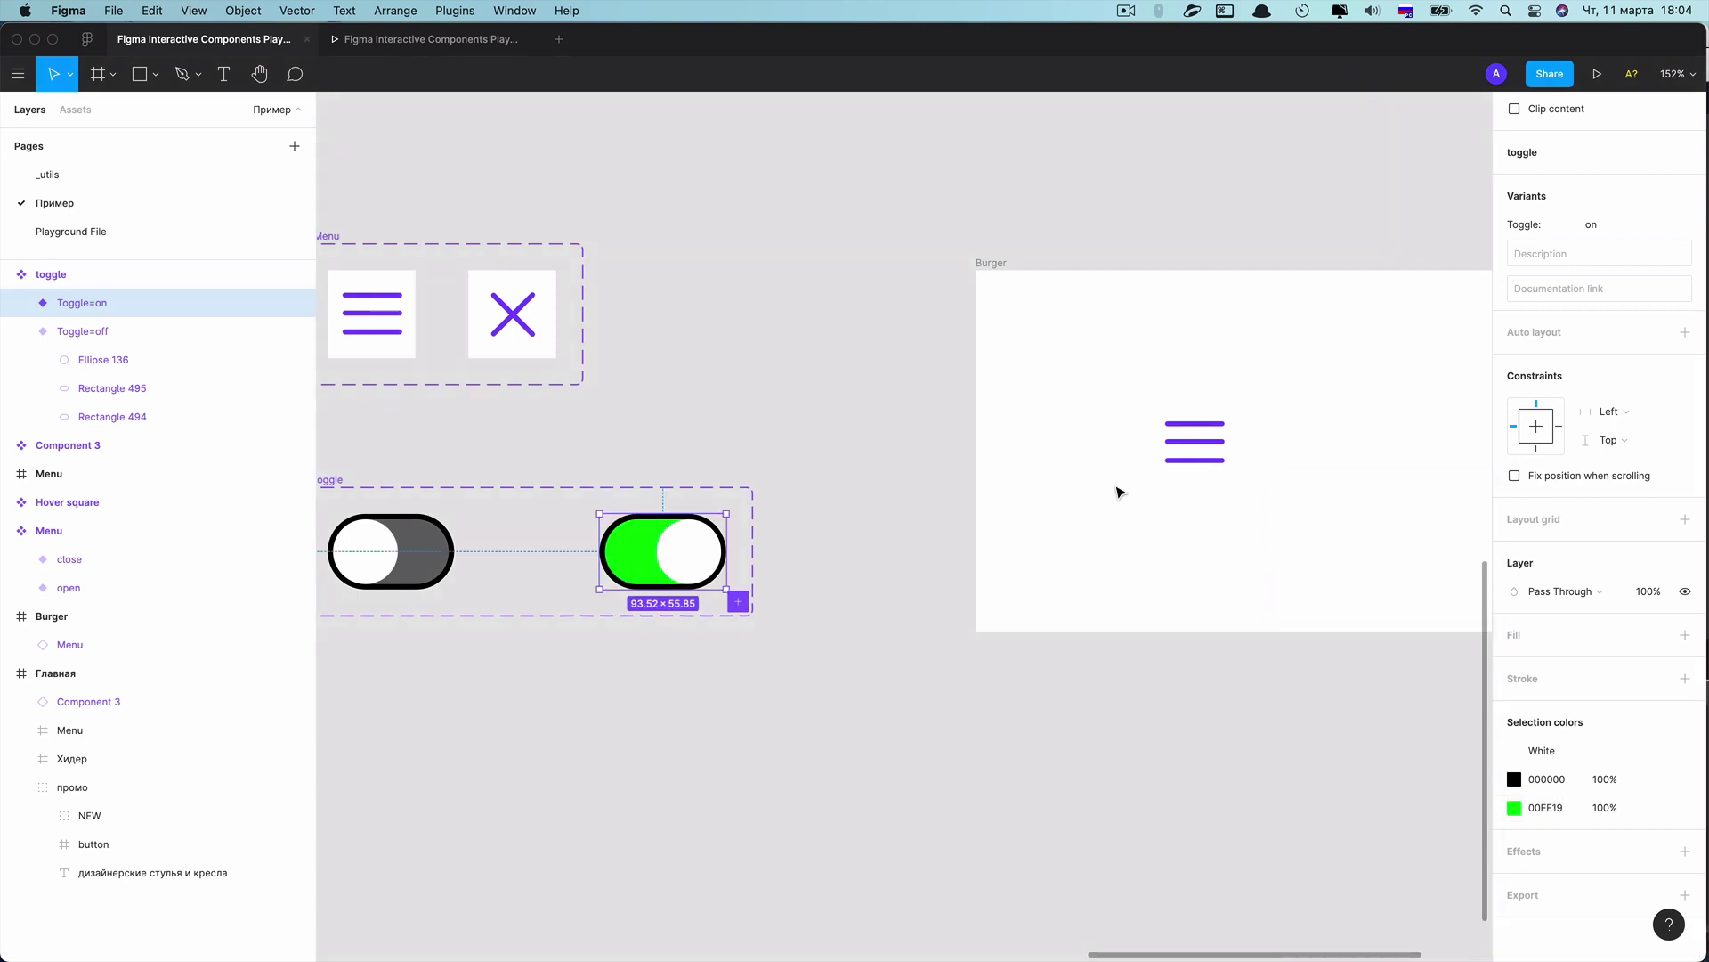
Place a Toggle=off instance in the Burger frame and close the old preview tab
{"action": "left_click", "coordinate": [107, 331]}
{"action": "left_click_drag", "start_coordinate": [416, 548], "coordinate": [1094, 448]}
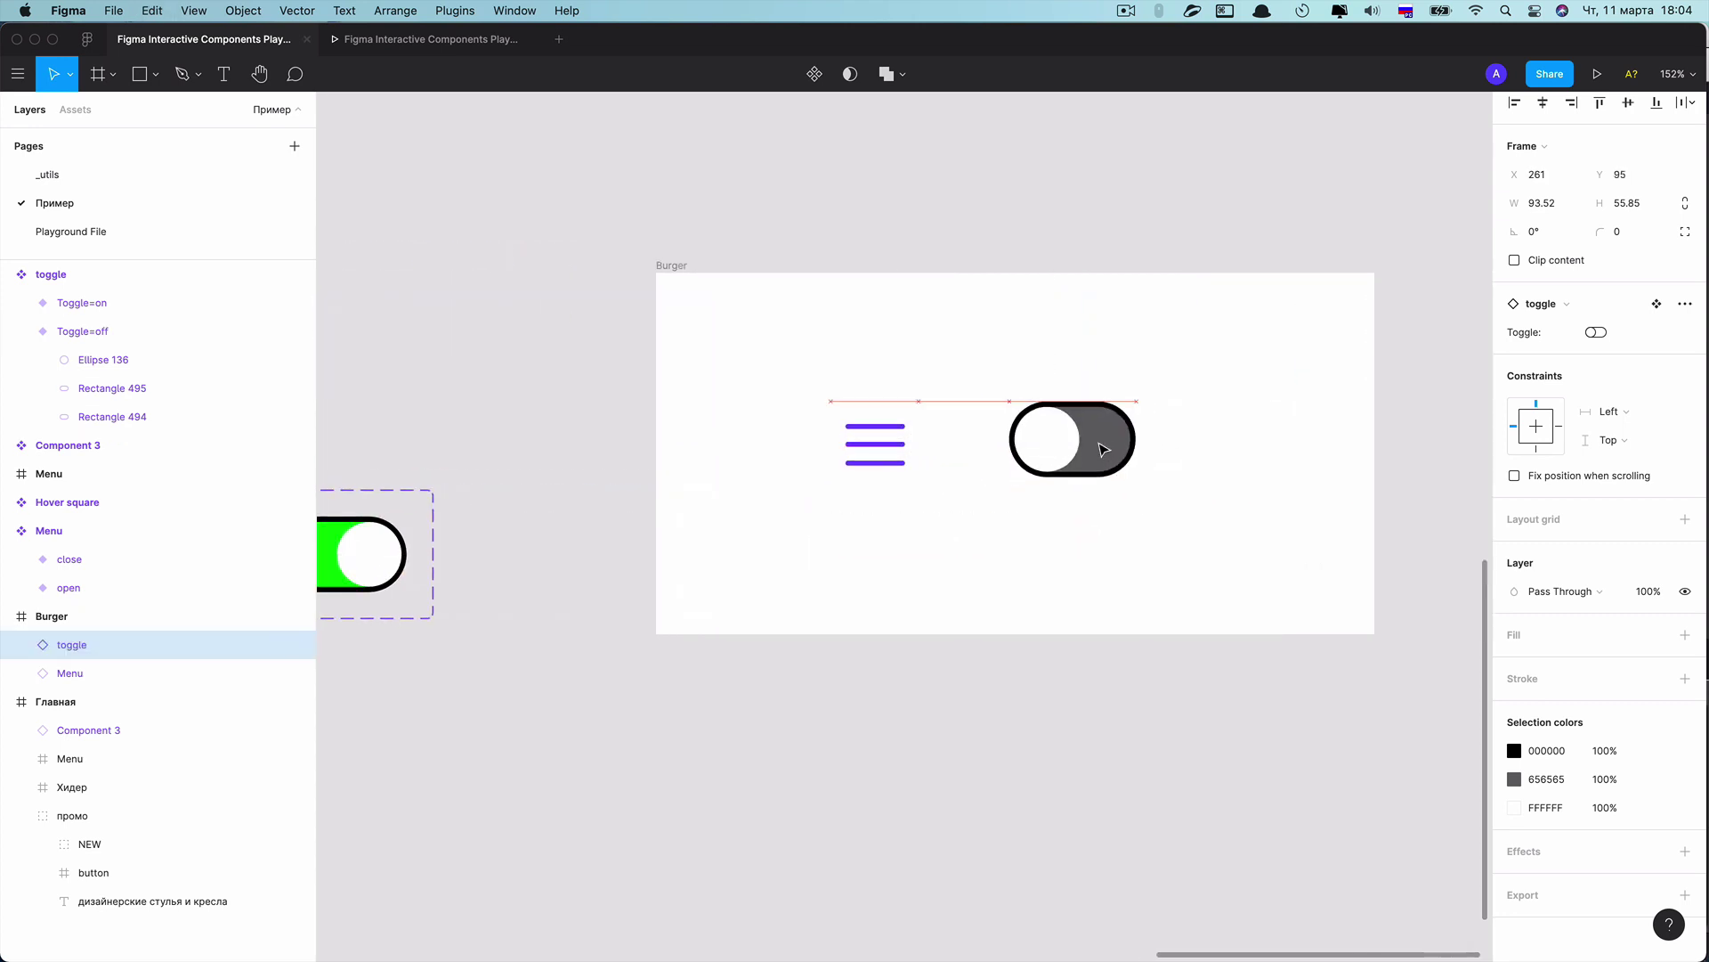
{"action": "mouse_move", "coordinate": [427, 39]}
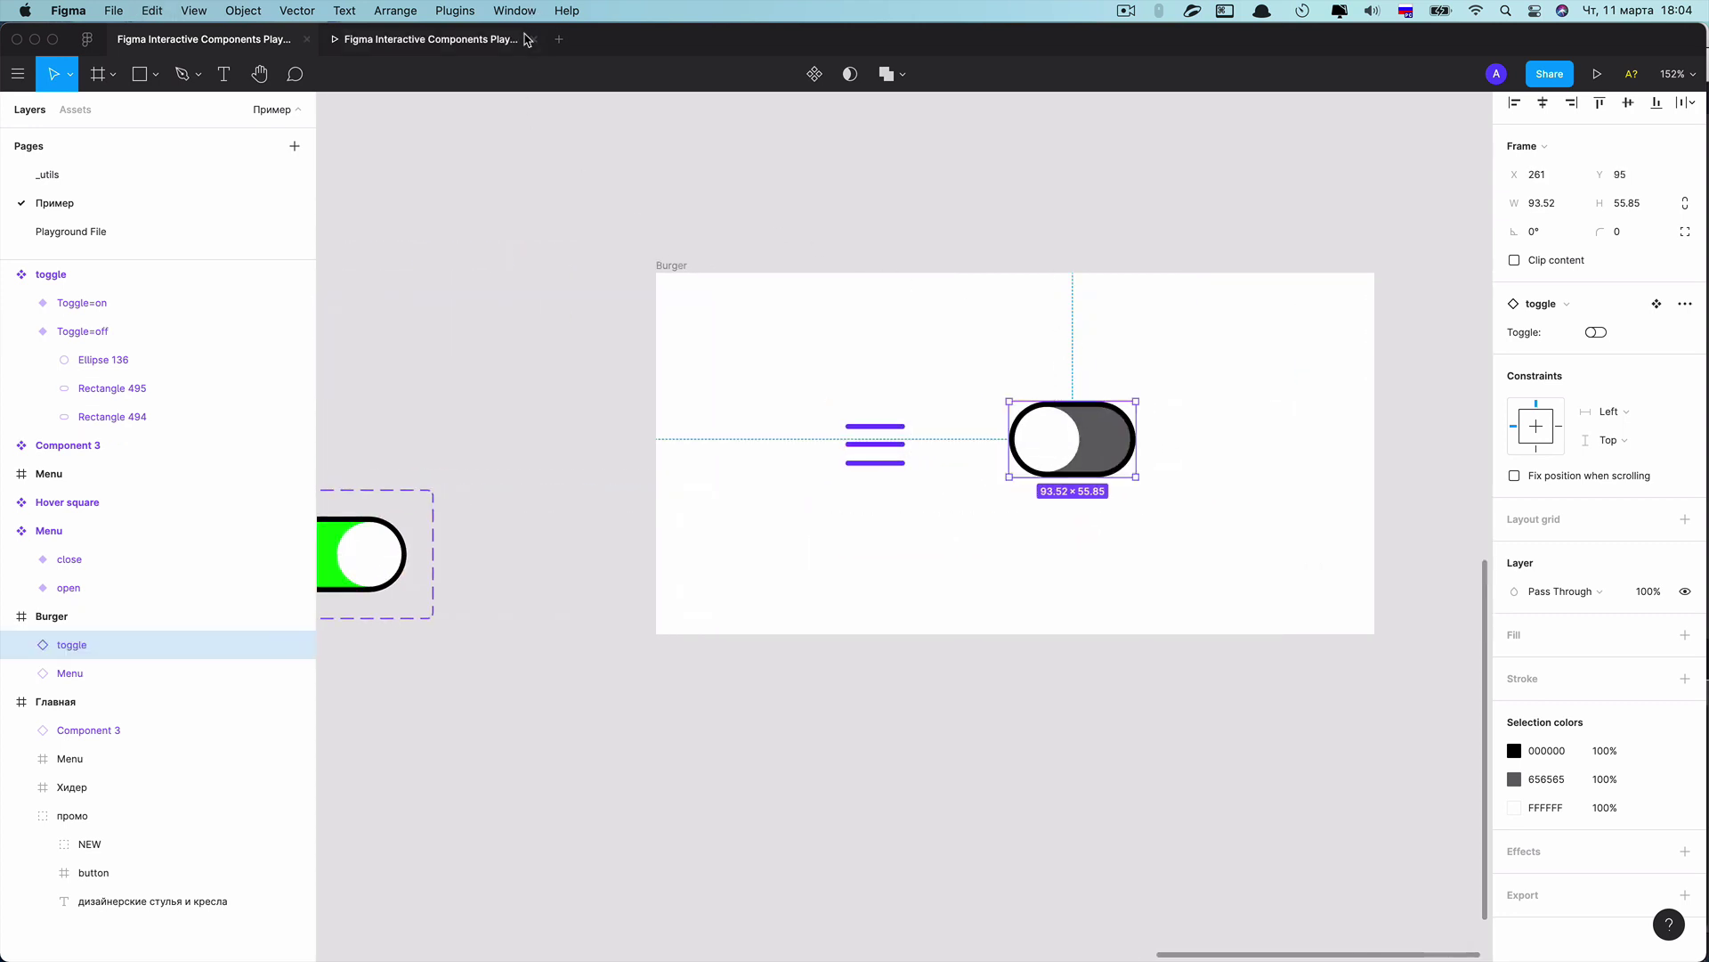
{"action": "left_click", "coordinate": [534, 40]}
{"action": "left_click", "coordinate": [673, 264]}
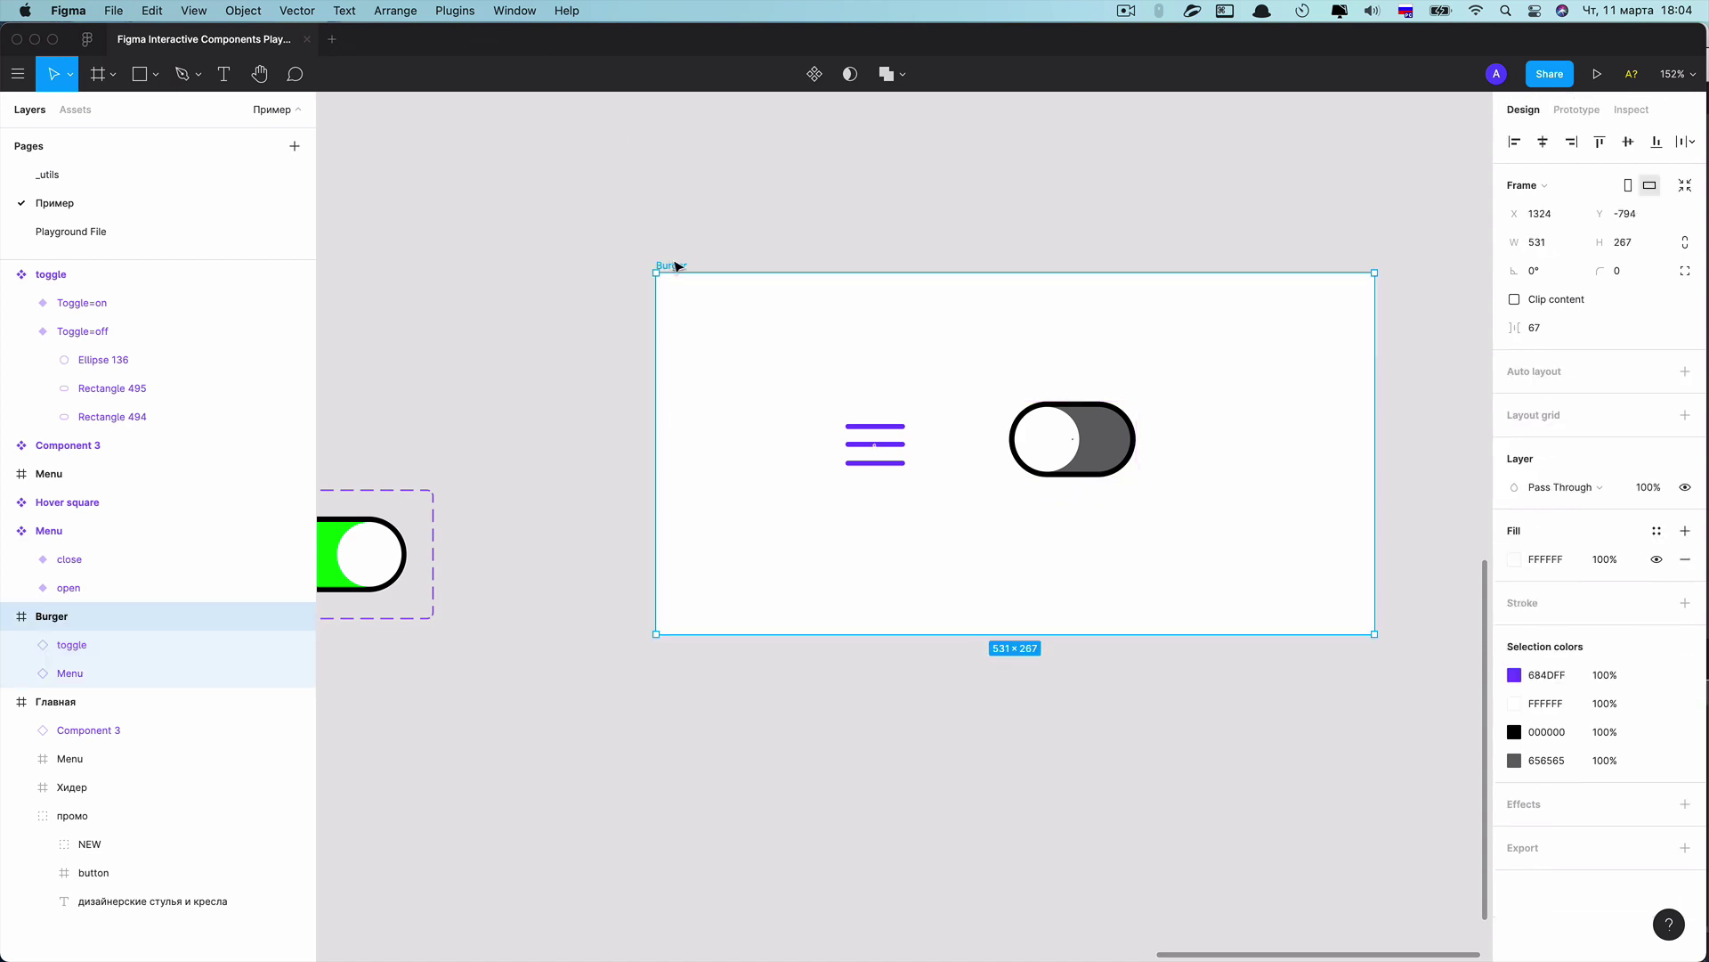
Preview Burger, morphing the menu icon into an X and flipping the toggle green and back
{"action": "left_click", "coordinate": [1598, 75]}
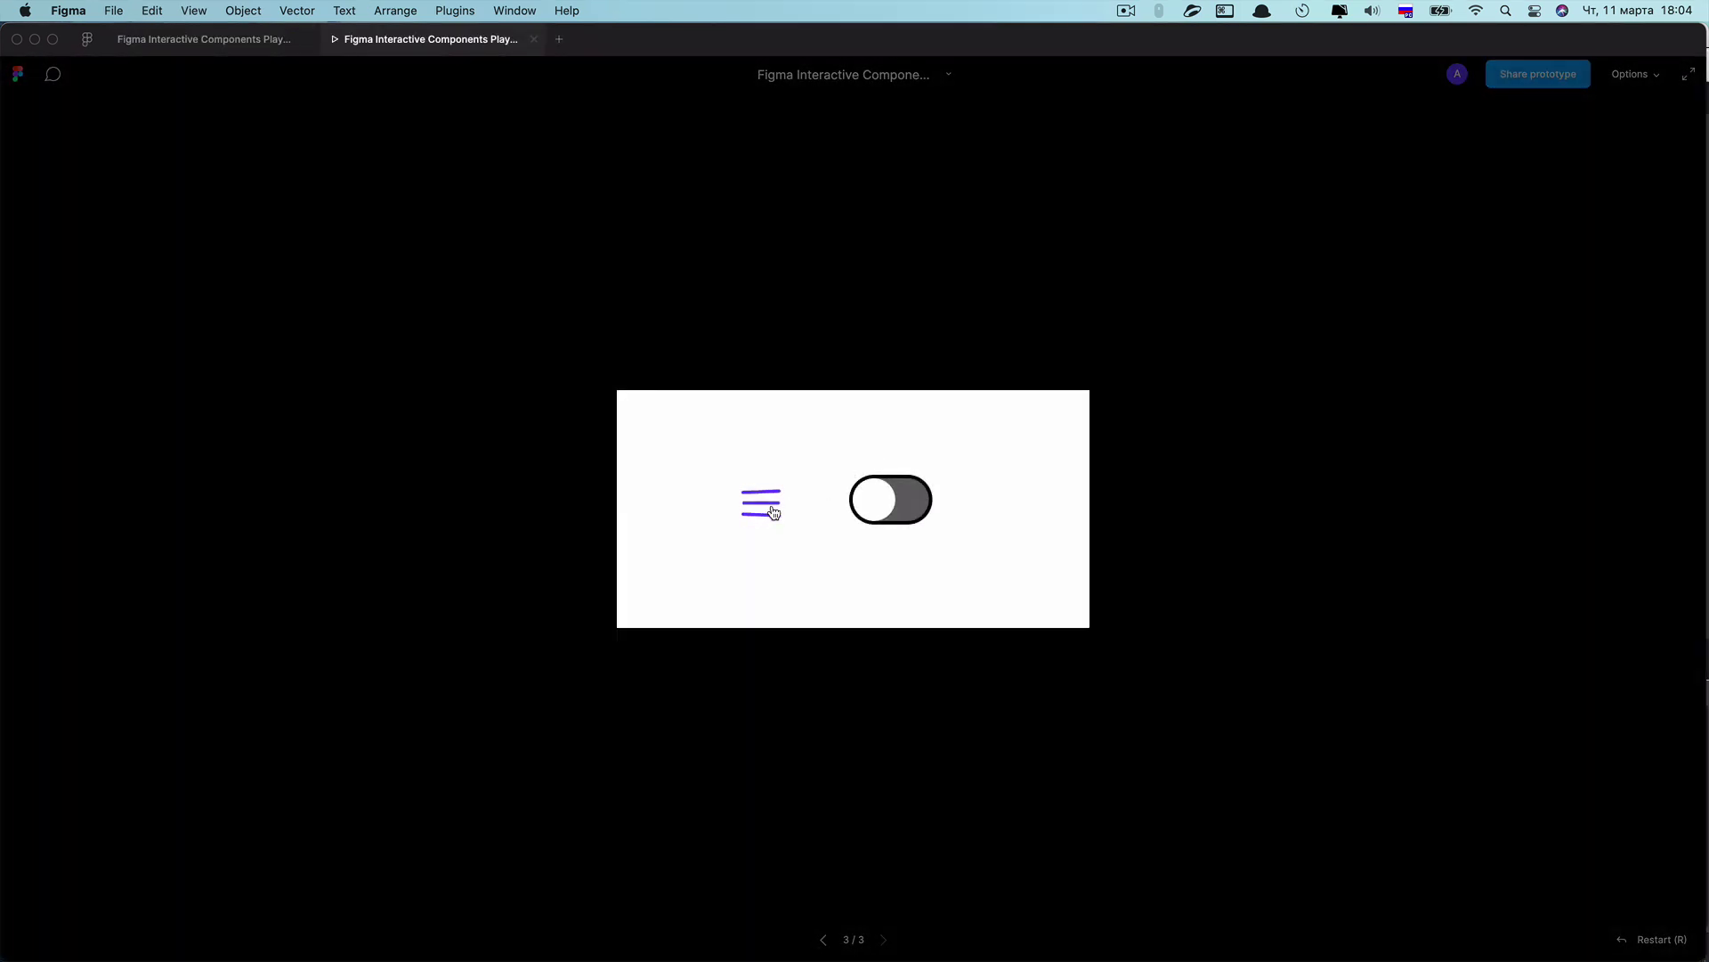
{"action": "left_click", "coordinate": [771, 509]}
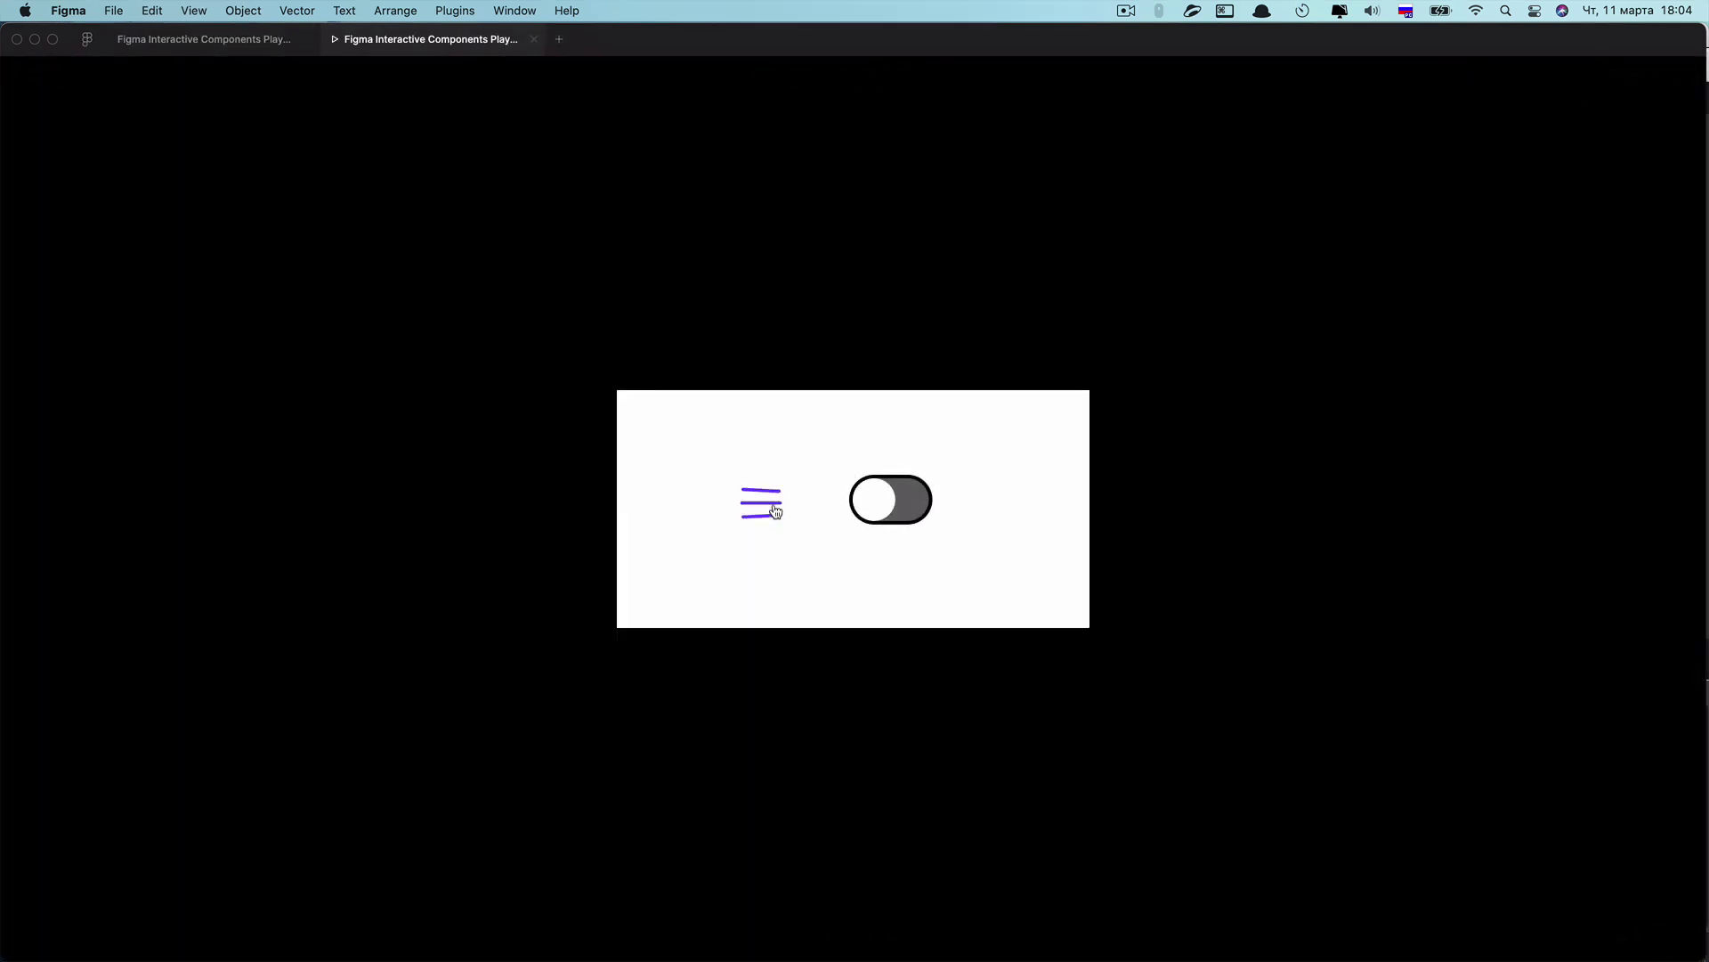
{"action": "left_click", "coordinate": [770, 509]}
{"action": "left_click", "coordinate": [898, 510]}
{"action": "left_click", "coordinate": [904, 512]}
{"action": "left_click", "coordinate": [907, 510]}
{"action": "left_click", "coordinate": [907, 509]}
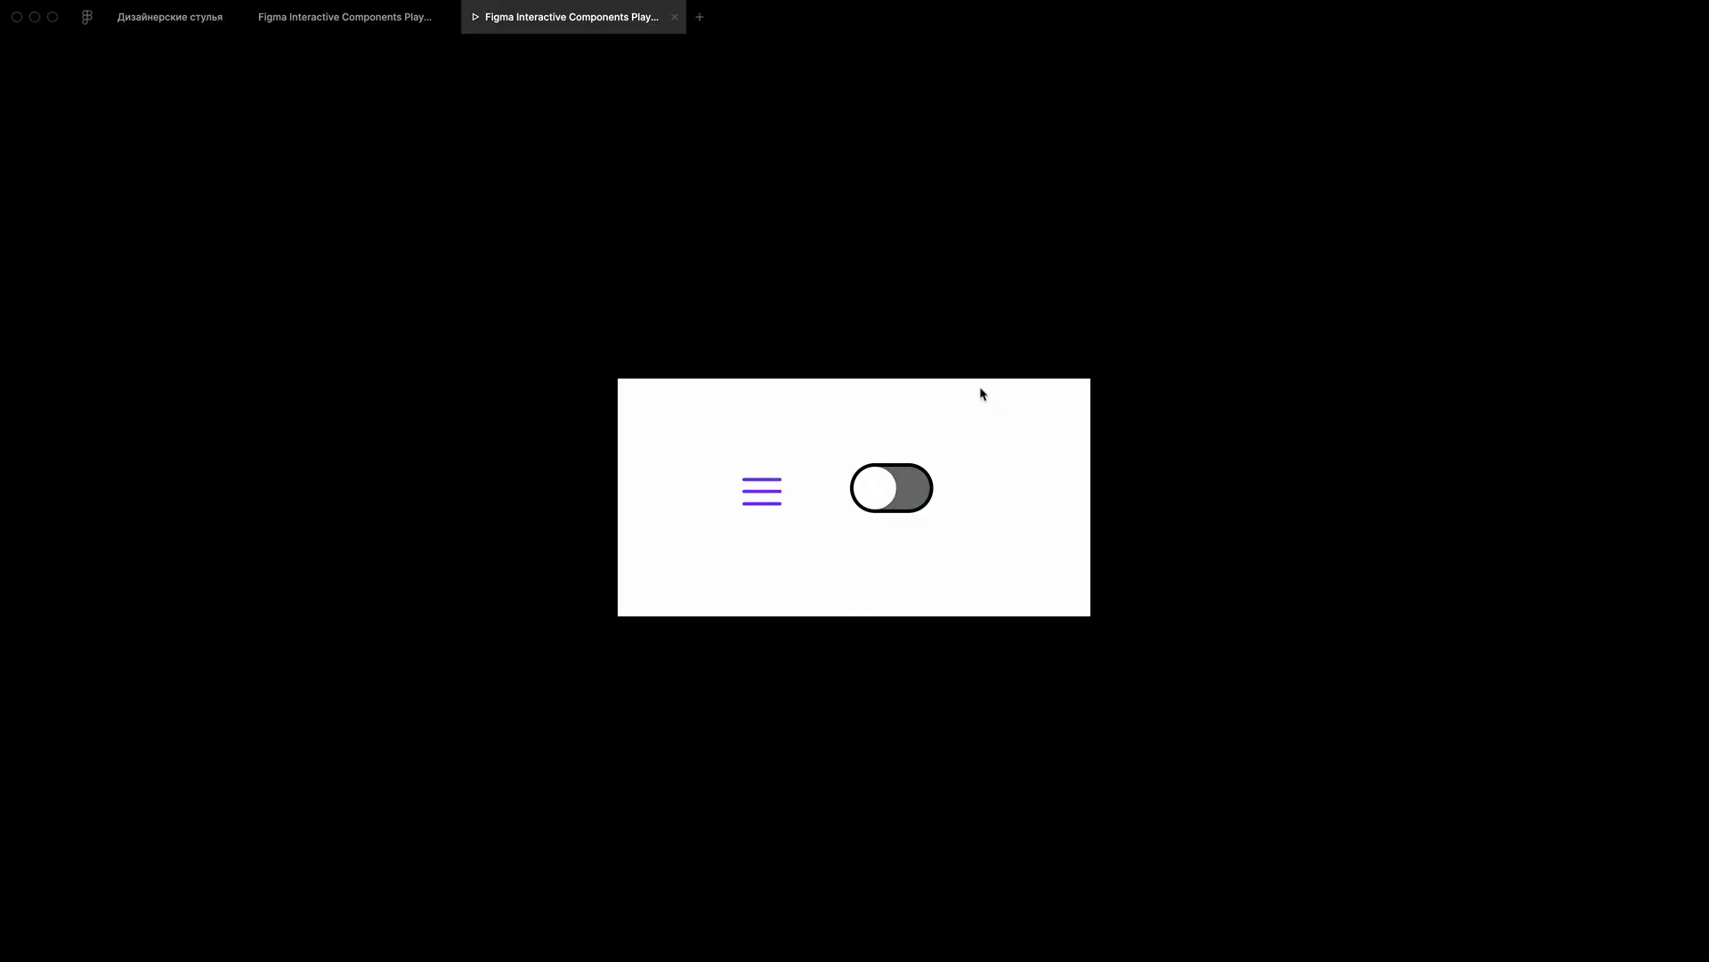
{"action": "left_click", "coordinate": [365, 19]}
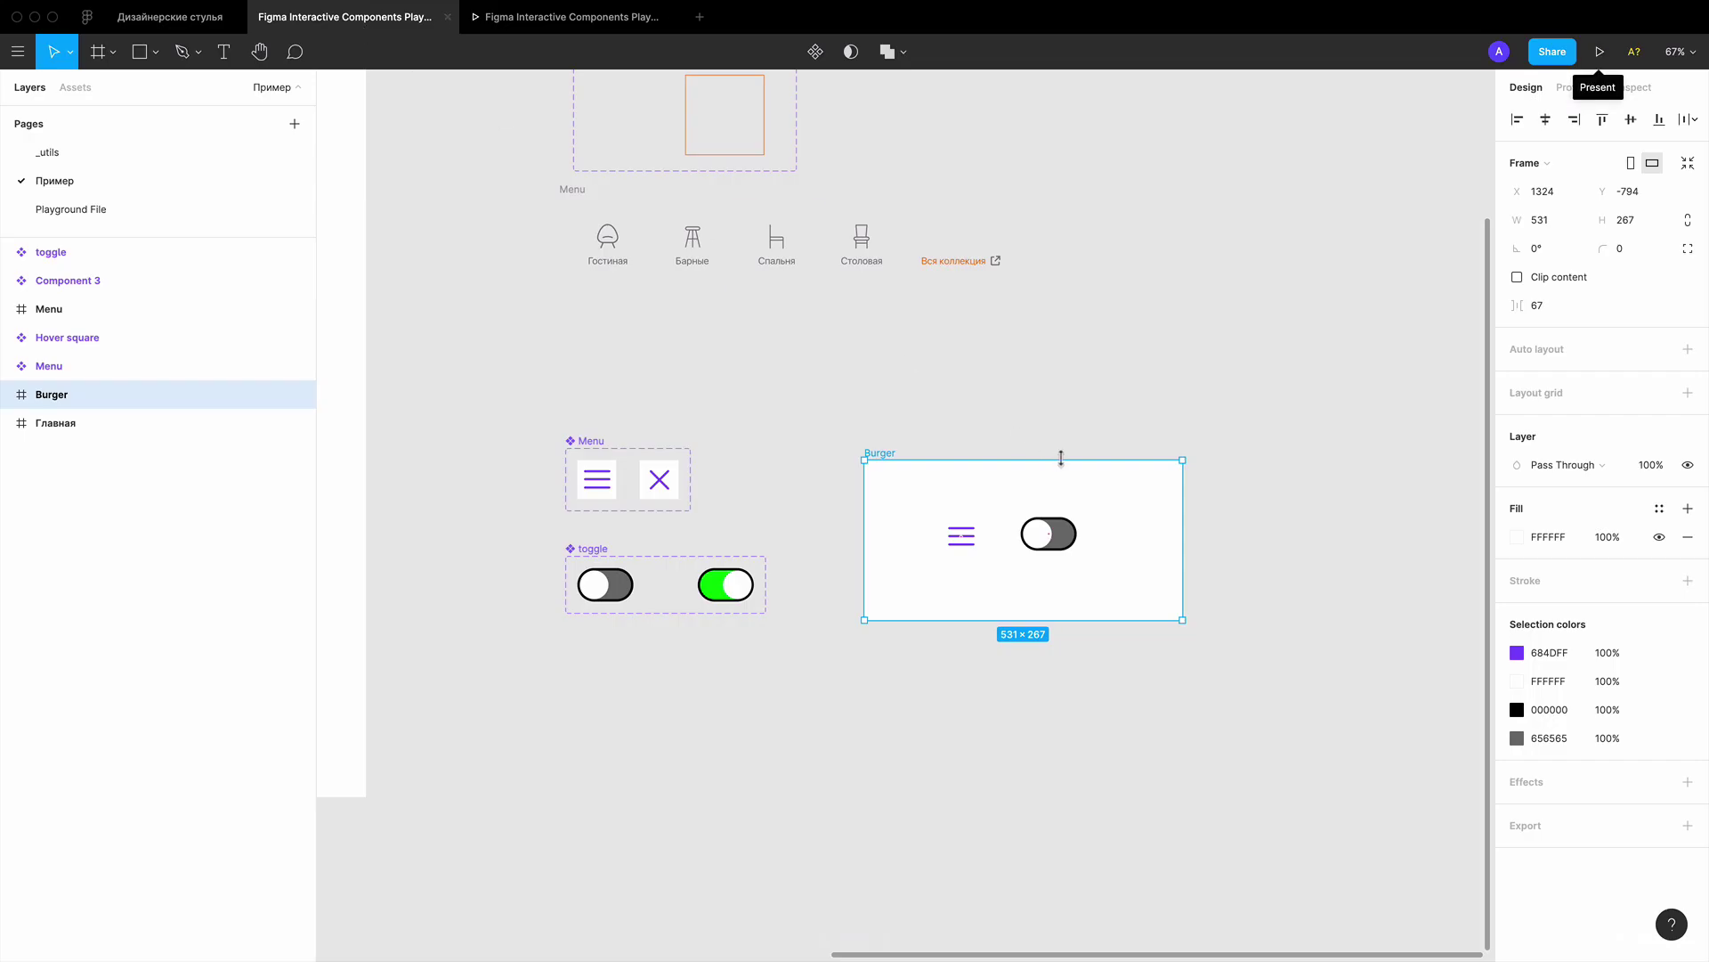
Replace the old preview with a presentation of the Главная frame, then return to the components
{"action": "scroll", "coordinate": [1011, 349], "scroll_direction": "down", "scroll_amount": 5}
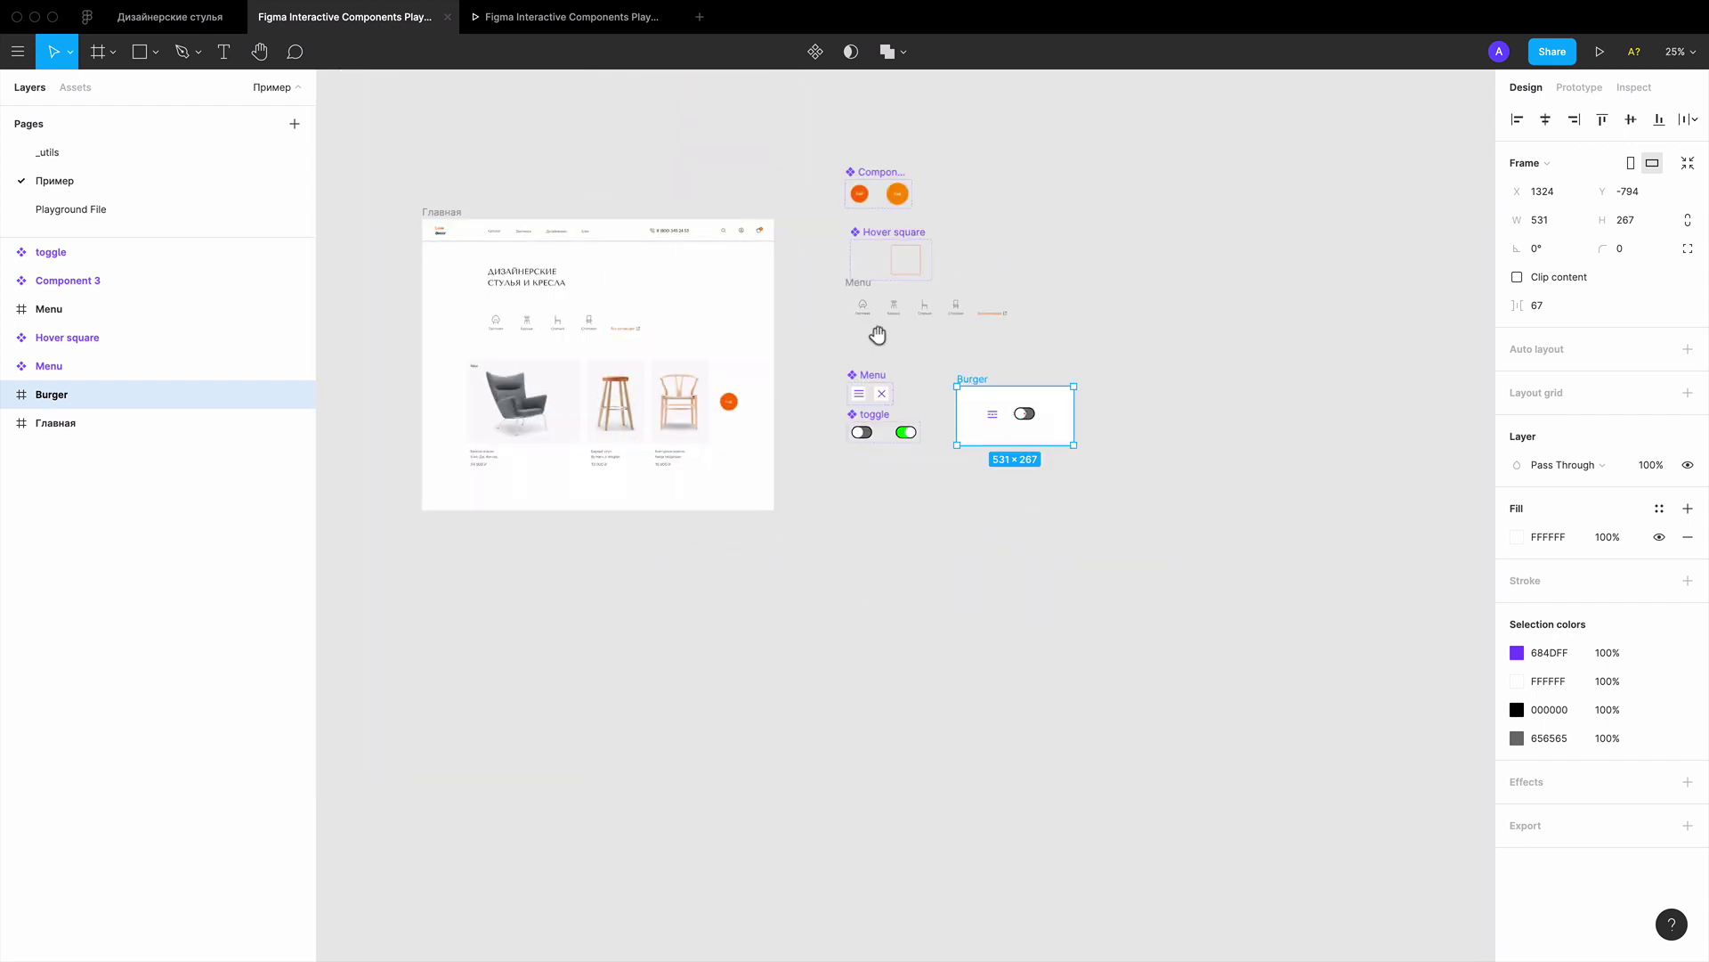
{"action": "scroll", "coordinate": [961, 351], "scroll_direction": "left", "scroll_amount": 5}
{"action": "scroll", "coordinate": [661, 294], "scroll_direction": "up", "scroll_amount": 3}
{"action": "scroll", "coordinate": [662, 295], "scroll_direction": "up", "scroll_amount": 1}
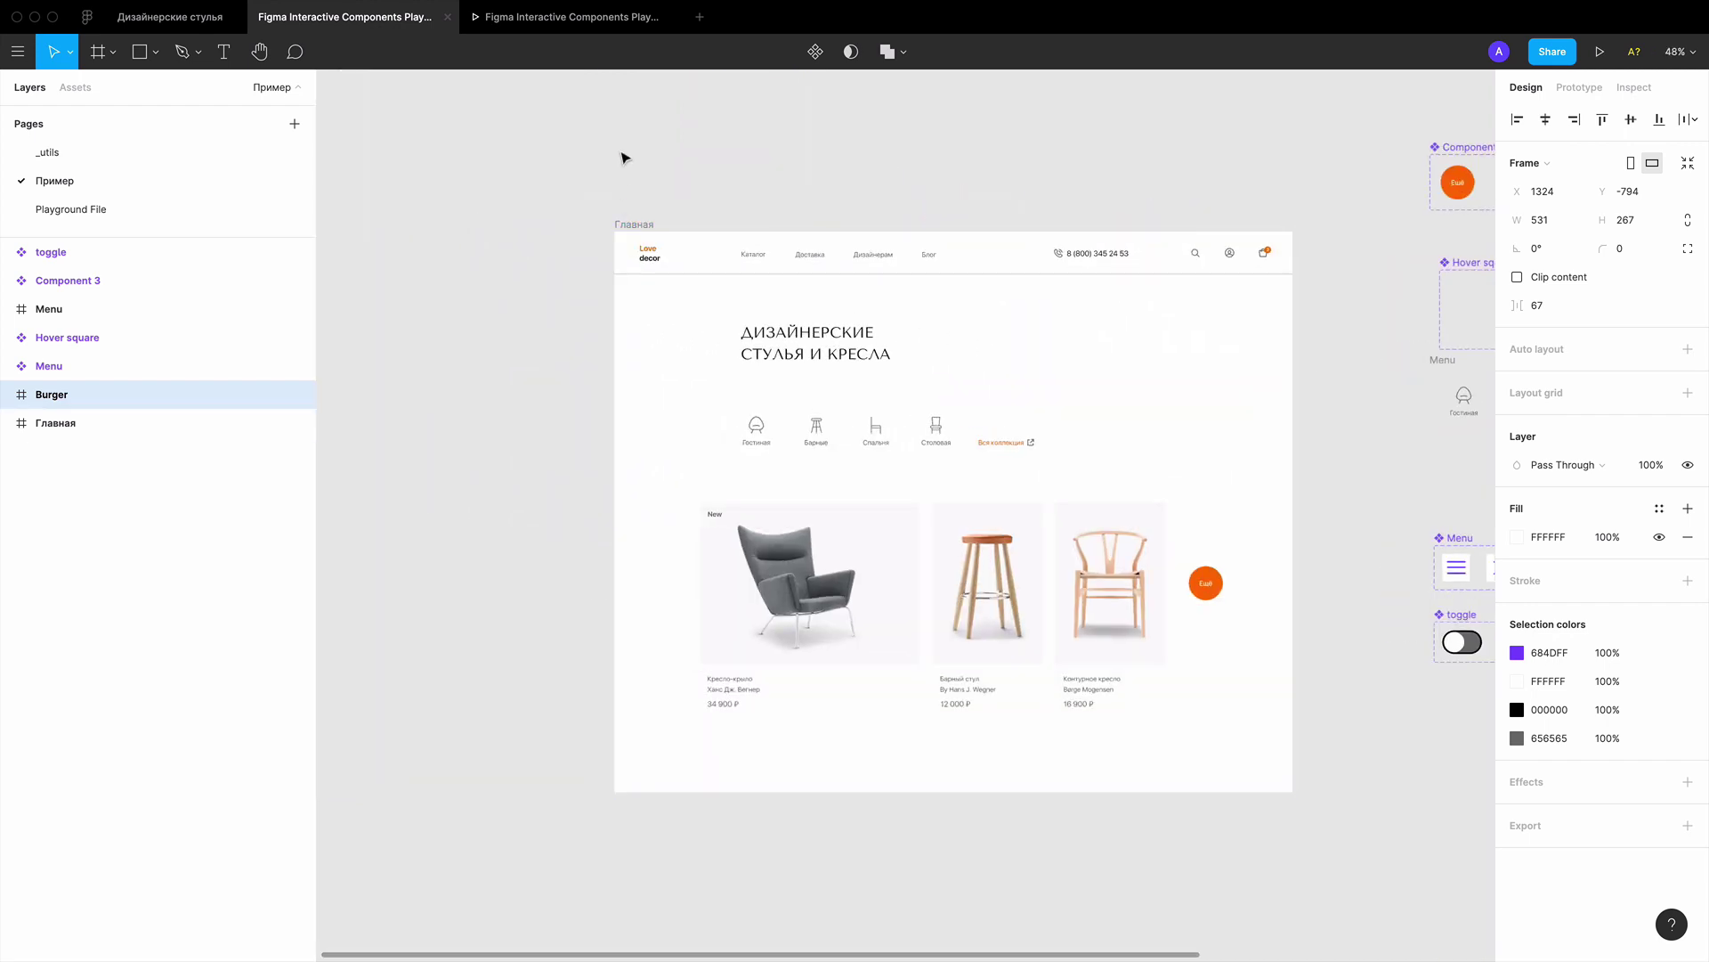
{"action": "left_click", "coordinate": [675, 17]}
{"action": "left_click", "coordinate": [637, 224]}
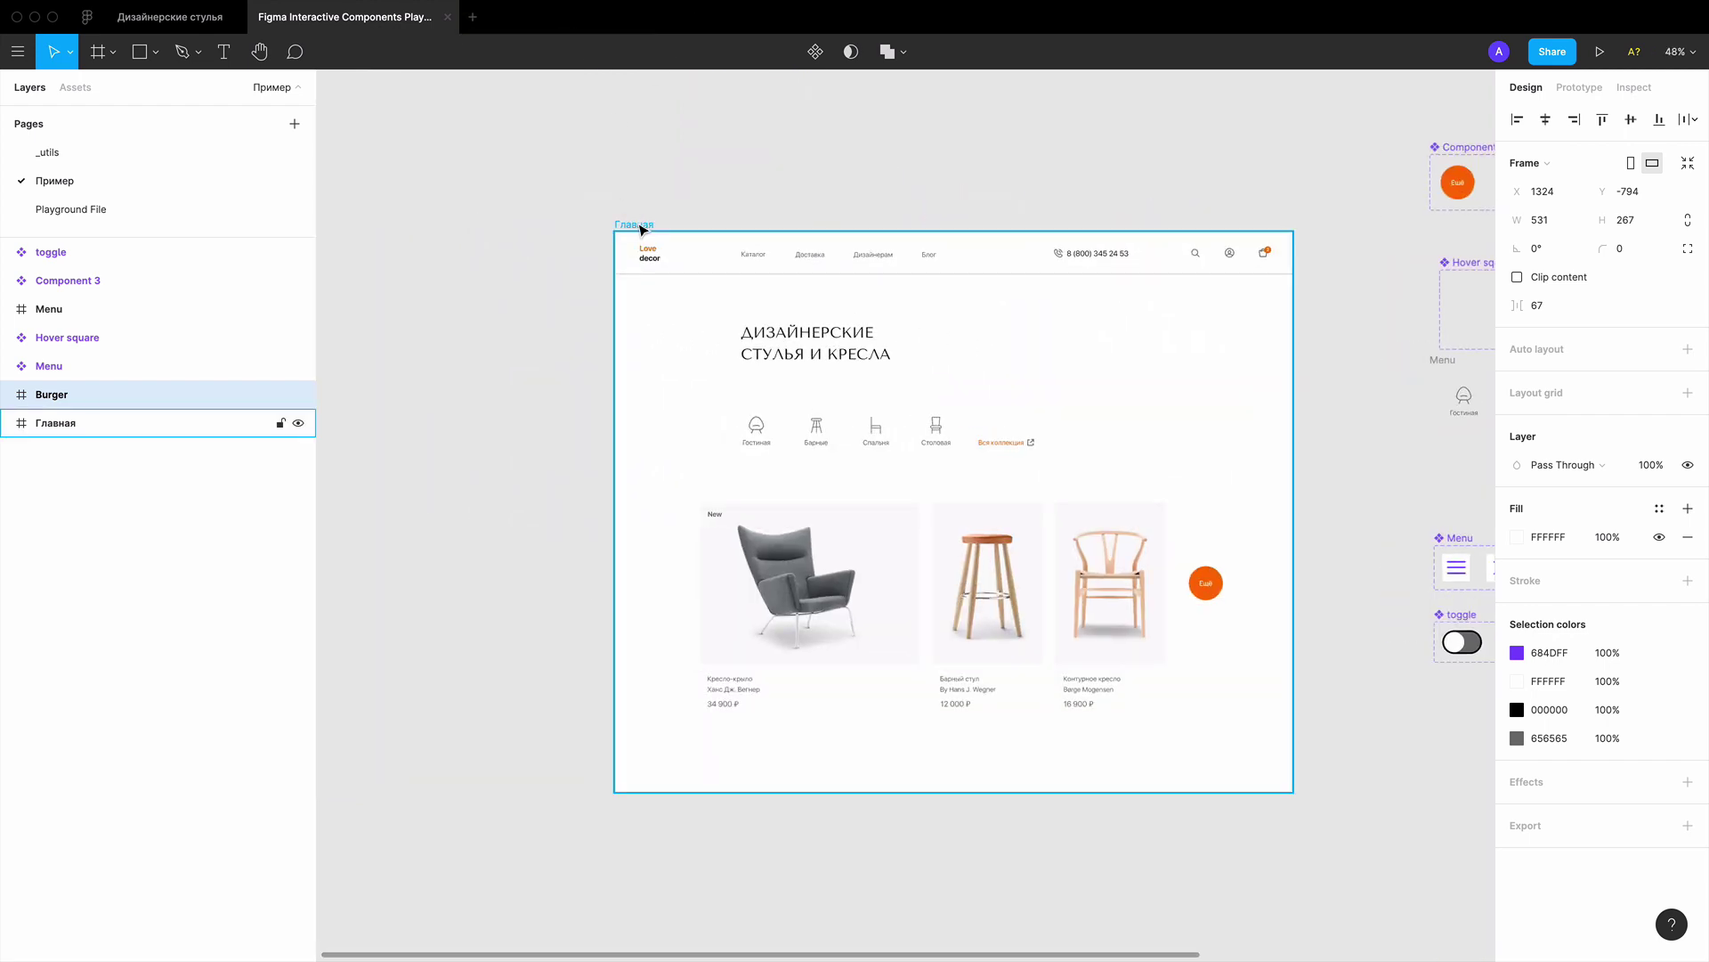
{"action": "left_click", "coordinate": [1586, 66]}
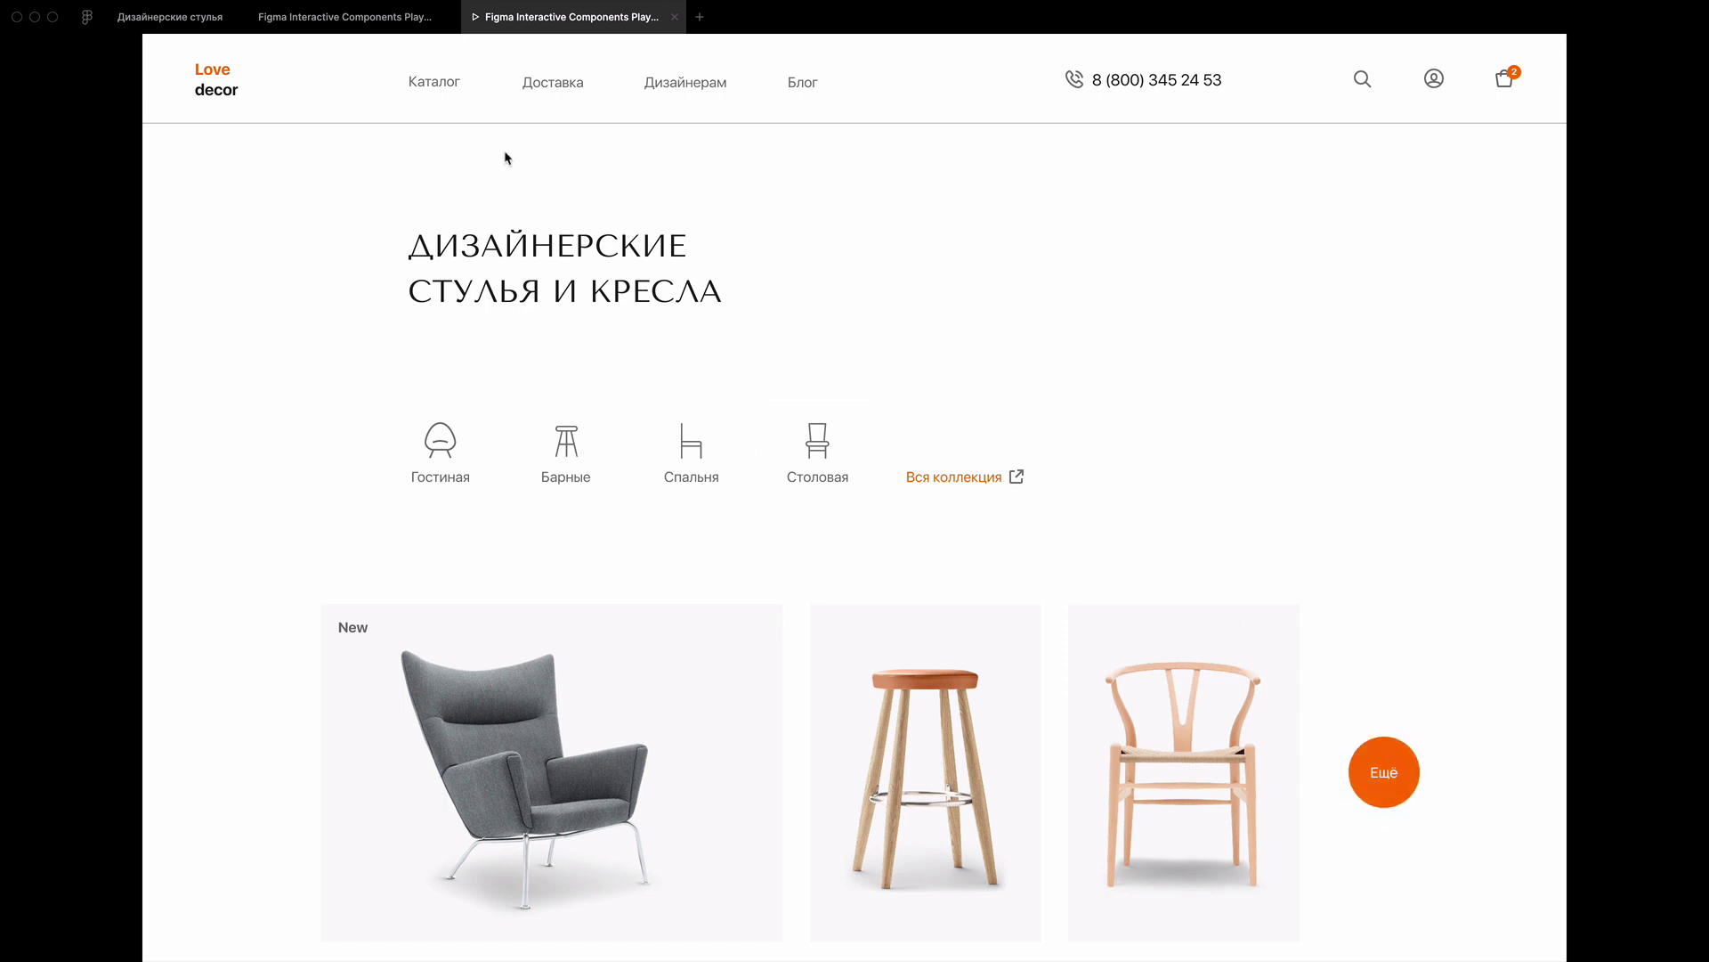
{"action": "left_click", "coordinate": [352, 17]}
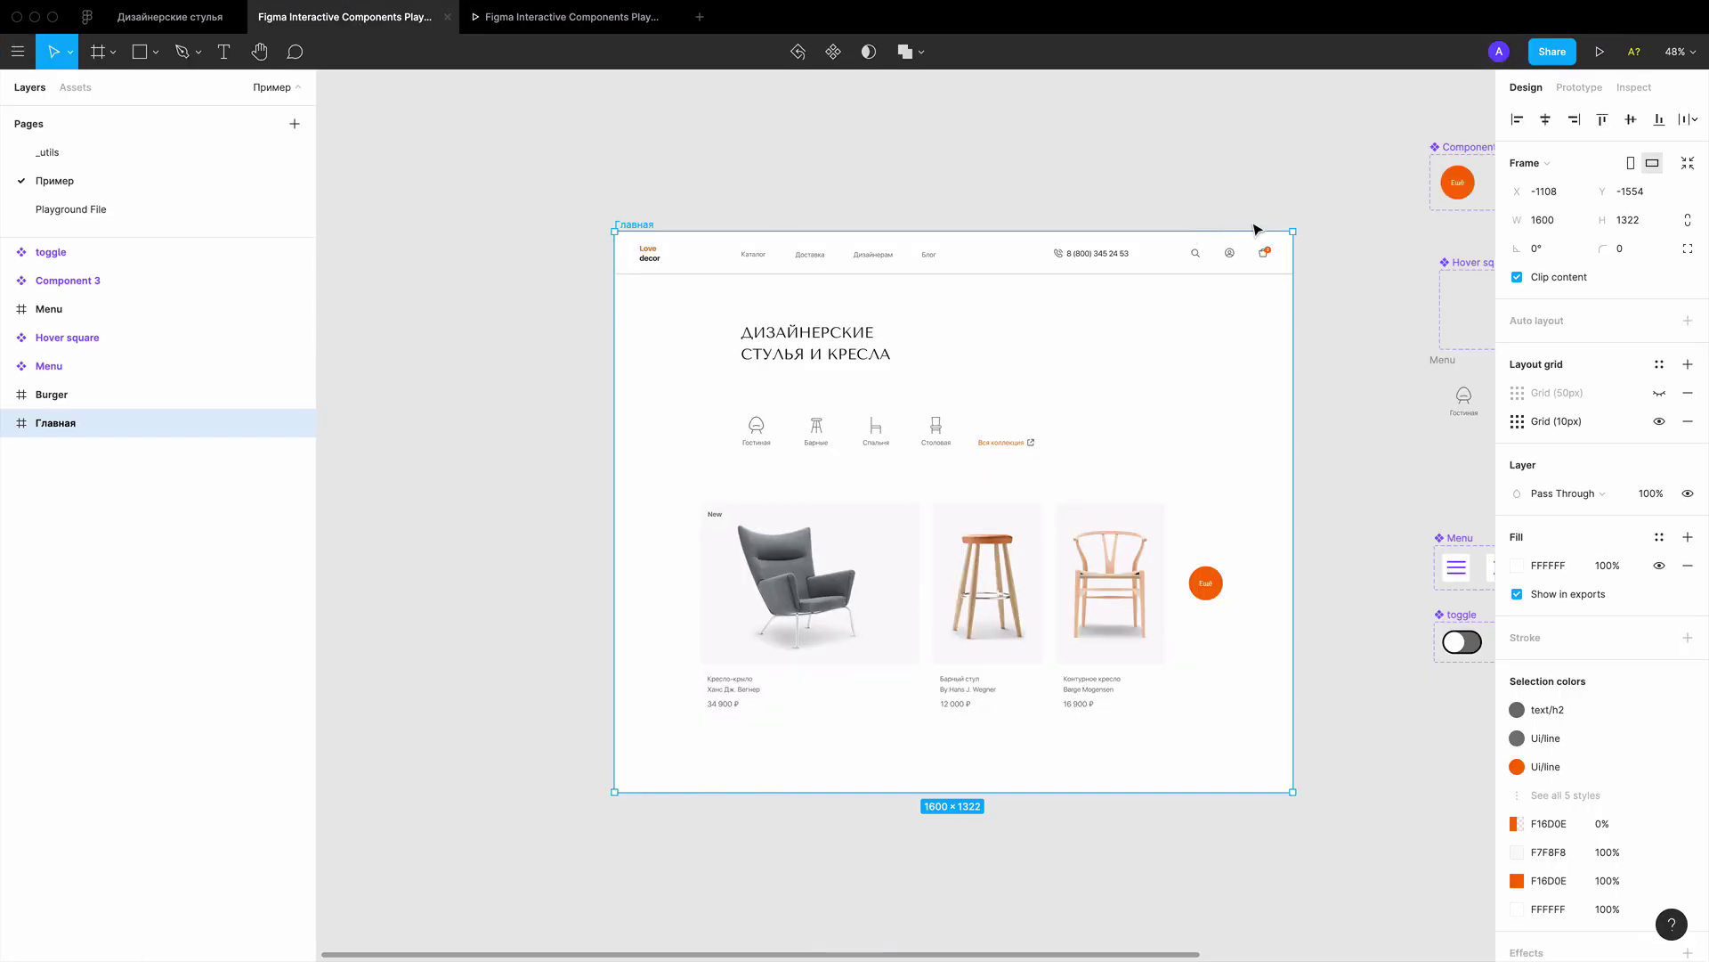
{"action": "mouse_move", "coordinate": [1316, 336]}
{"action": "left_mouse_down"}
{"action": "mouse_move", "coordinate": [855, 312]}
{"action": "mouse_move", "coordinate": [713, 354]}
{"action": "left_mouse_up"}
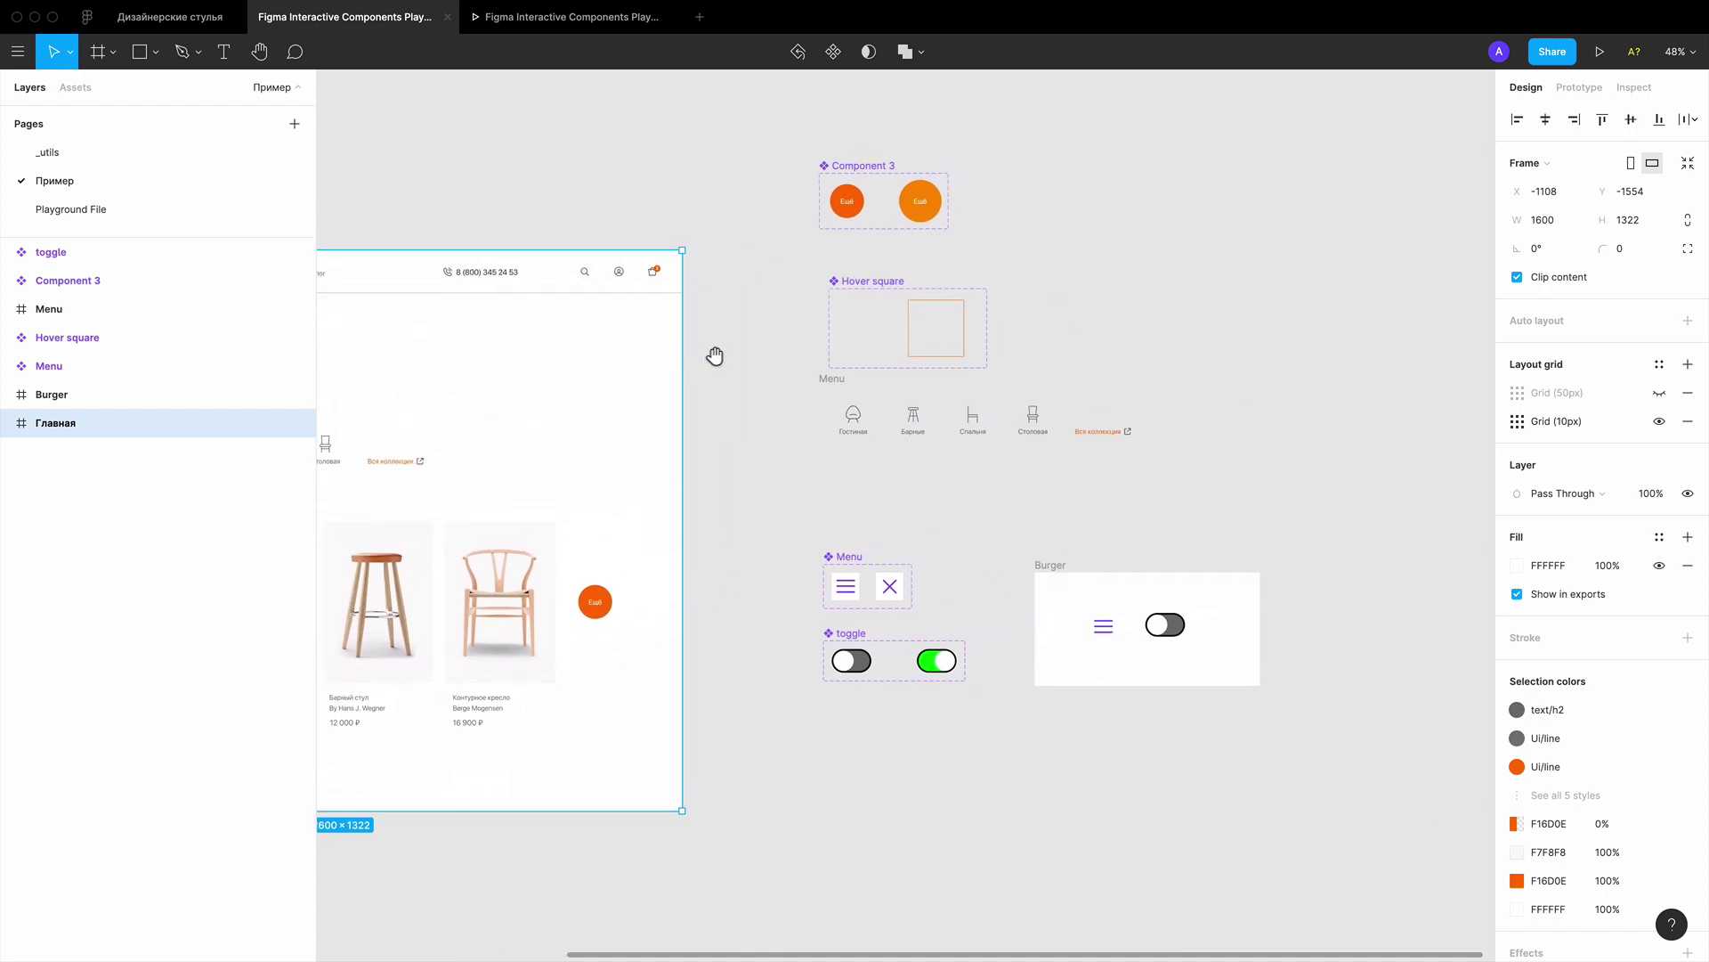
Delete the Component 3 button set after comparing it with the Hover square set
{"action": "scroll", "coordinate": [1004, 252], "scroll_direction": "up", "scroll_amount": 3, "text": "ctrl"}
{"action": "scroll", "coordinate": [1024, 276], "scroll_direction": "up", "scroll_amount": 2, "text": "ctrl"}
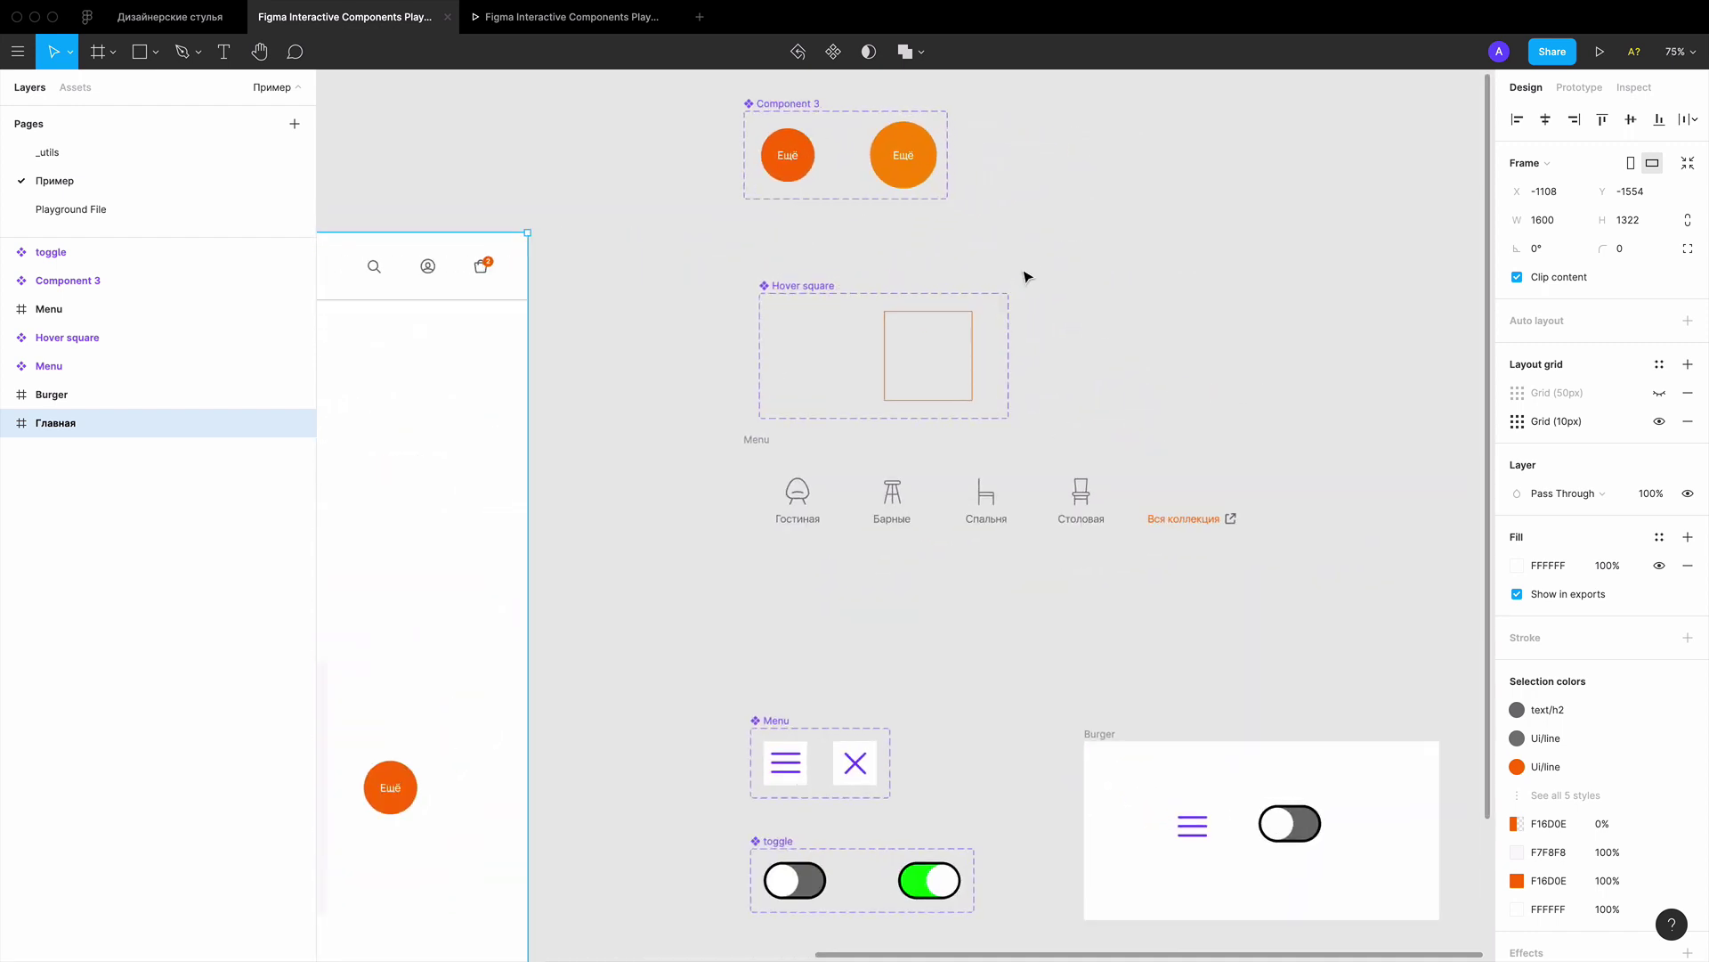
{"action": "scroll", "coordinate": [1024, 271], "scroll_direction": "up", "scroll_amount": 1}
{"action": "scroll", "coordinate": [998, 240], "scroll_direction": "up", "scroll_amount": 2, "text": "ctrl"}
{"action": "scroll", "coordinate": [891, 205], "scroll_direction": "up", "scroll_amount": 1, "text": "ctrl"}
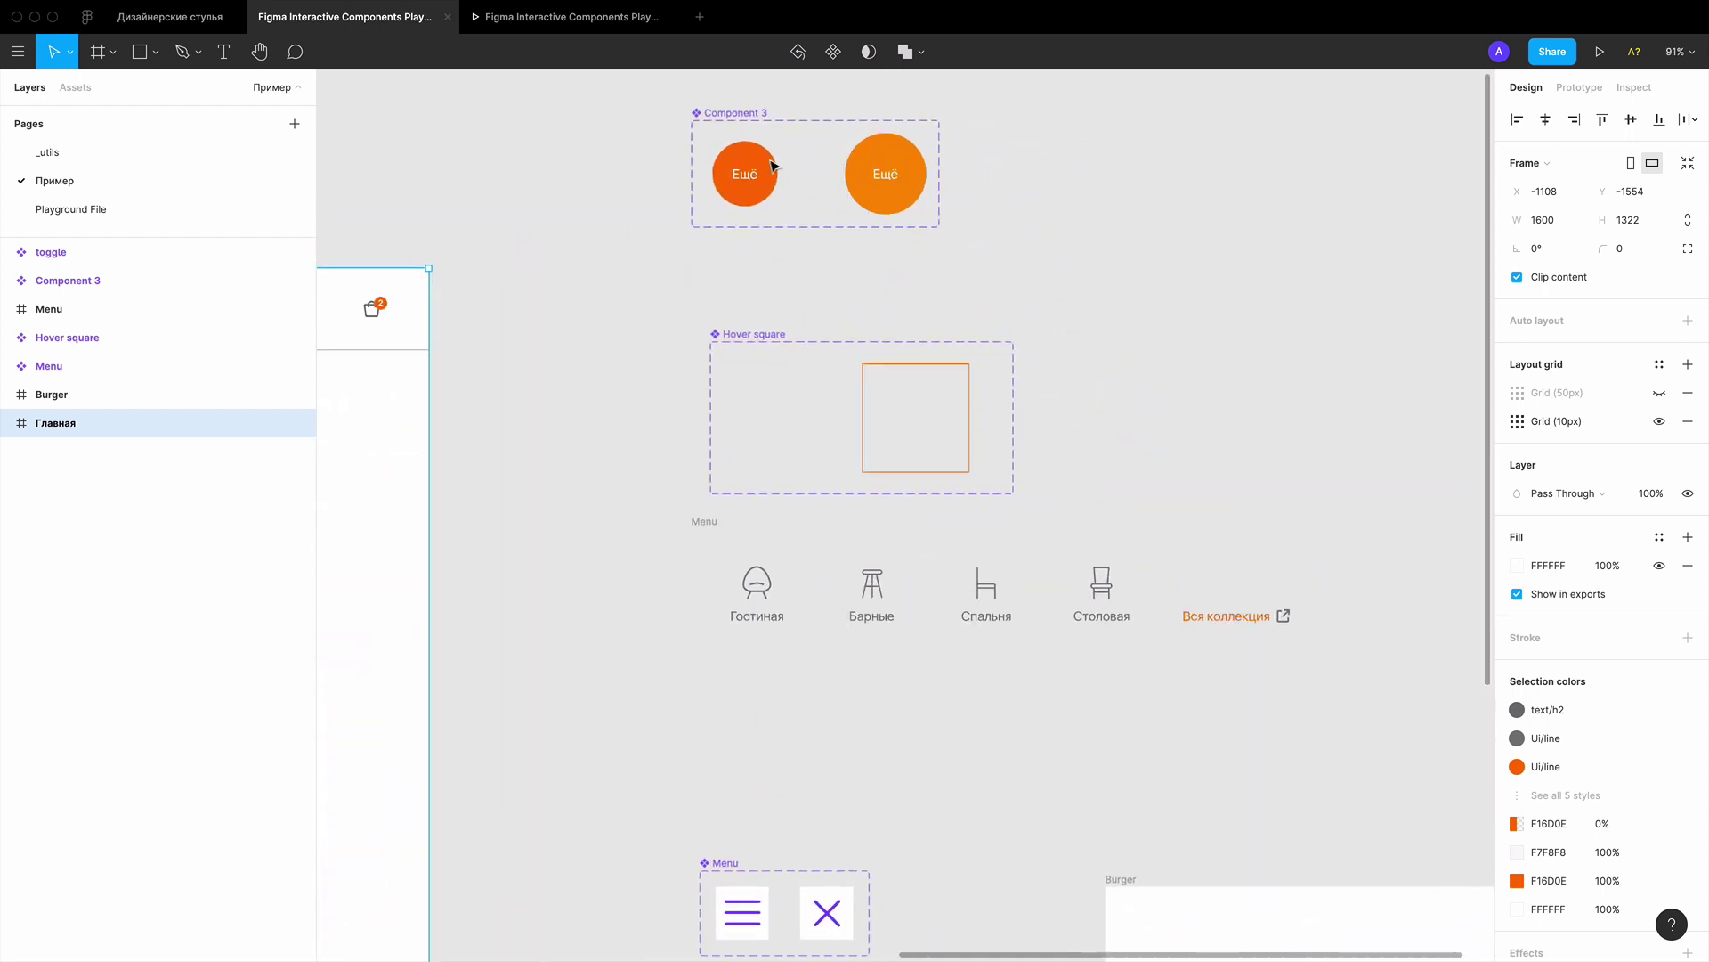
{"action": "scroll", "coordinate": [721, 148], "scroll_direction": "up", "scroll_amount": 1}
{"action": "left_click", "coordinate": [721, 148]}
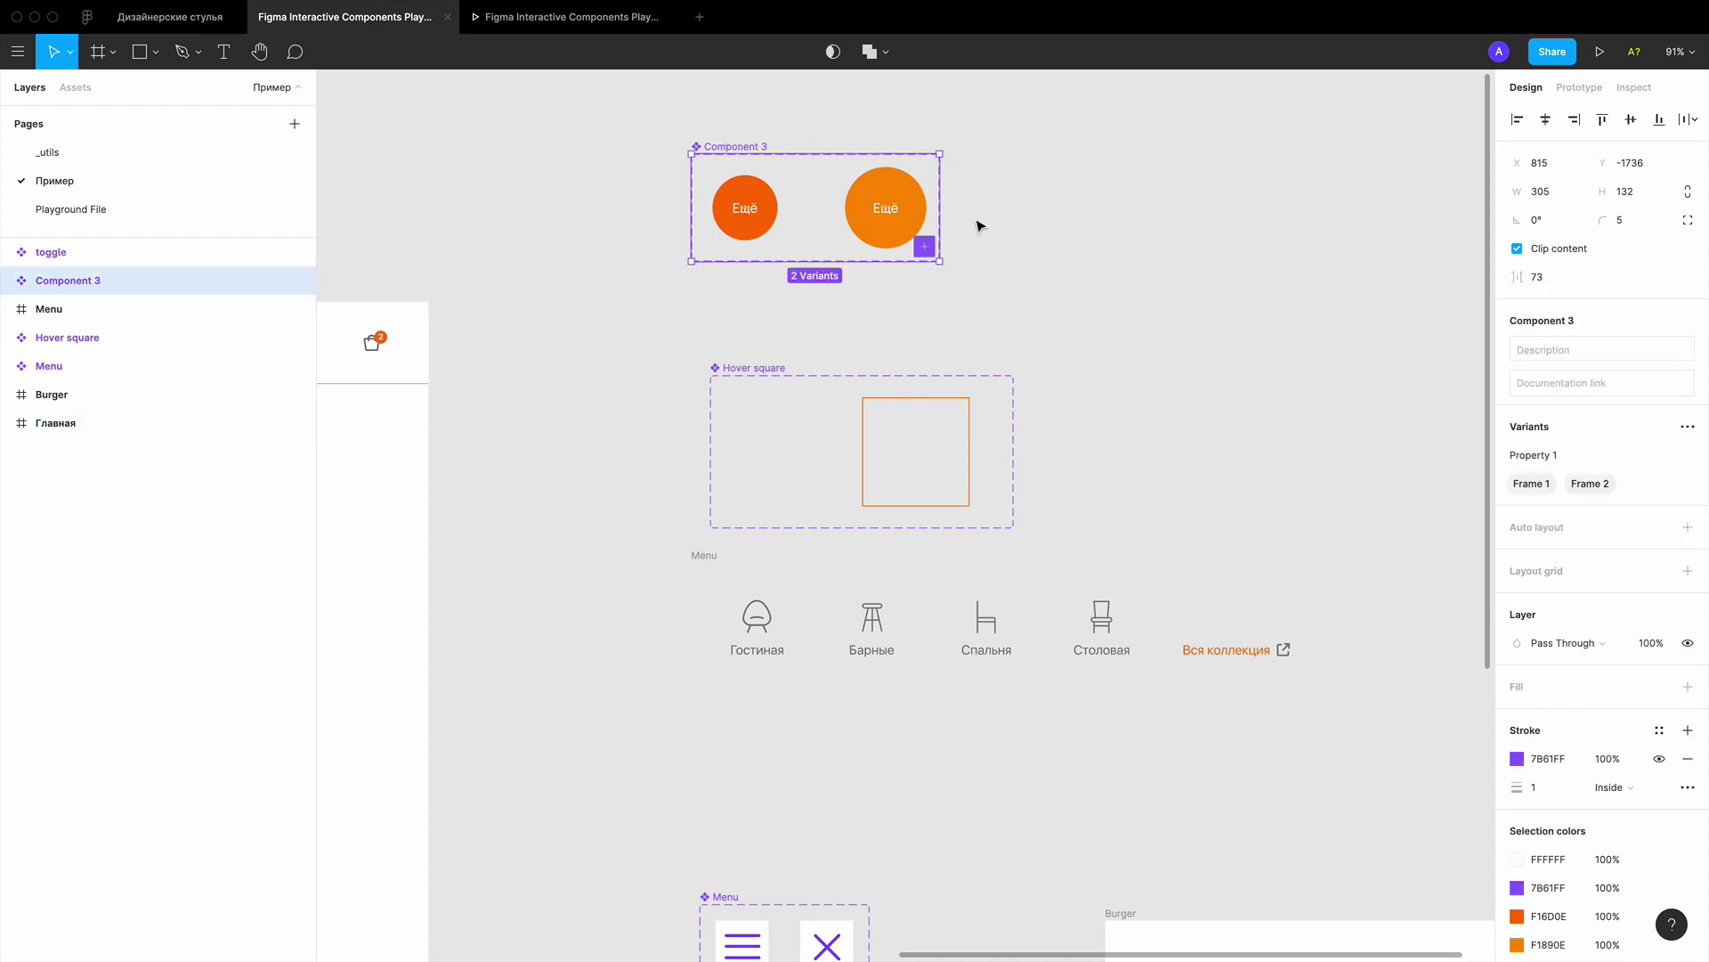
{"action": "left_click", "coordinate": [773, 368]}
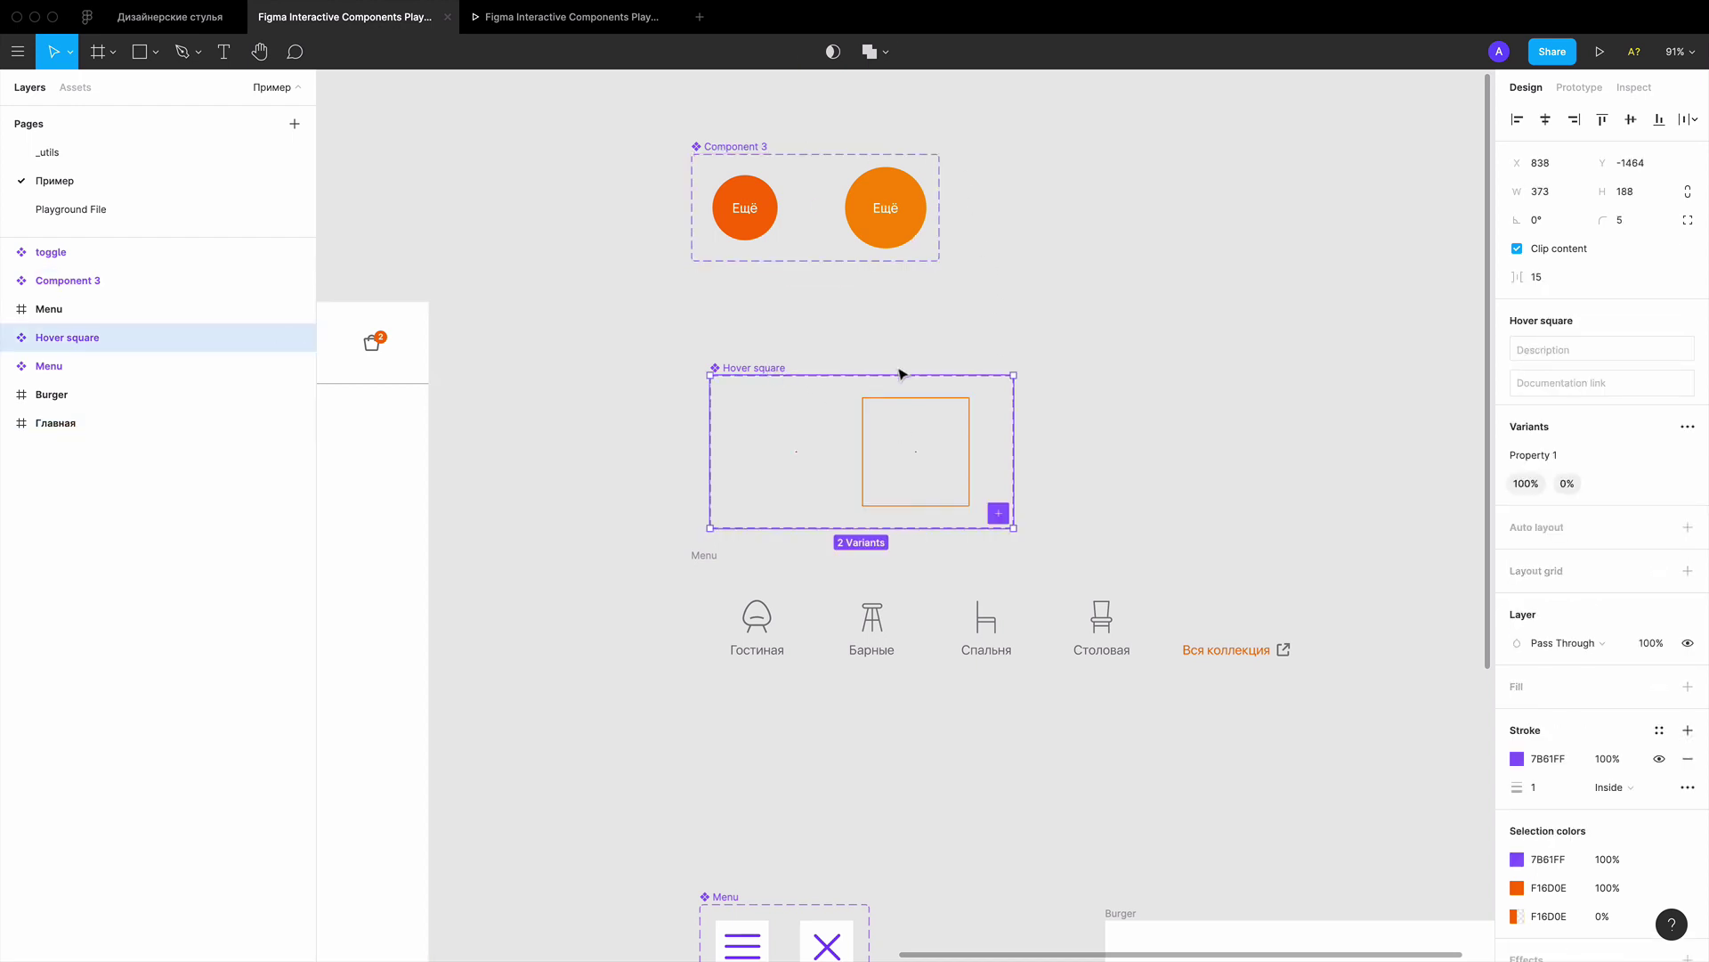
{"action": "scroll", "coordinate": [893, 473], "scroll_direction": "up", "scroll_amount": 2, "text": "ctrl"}
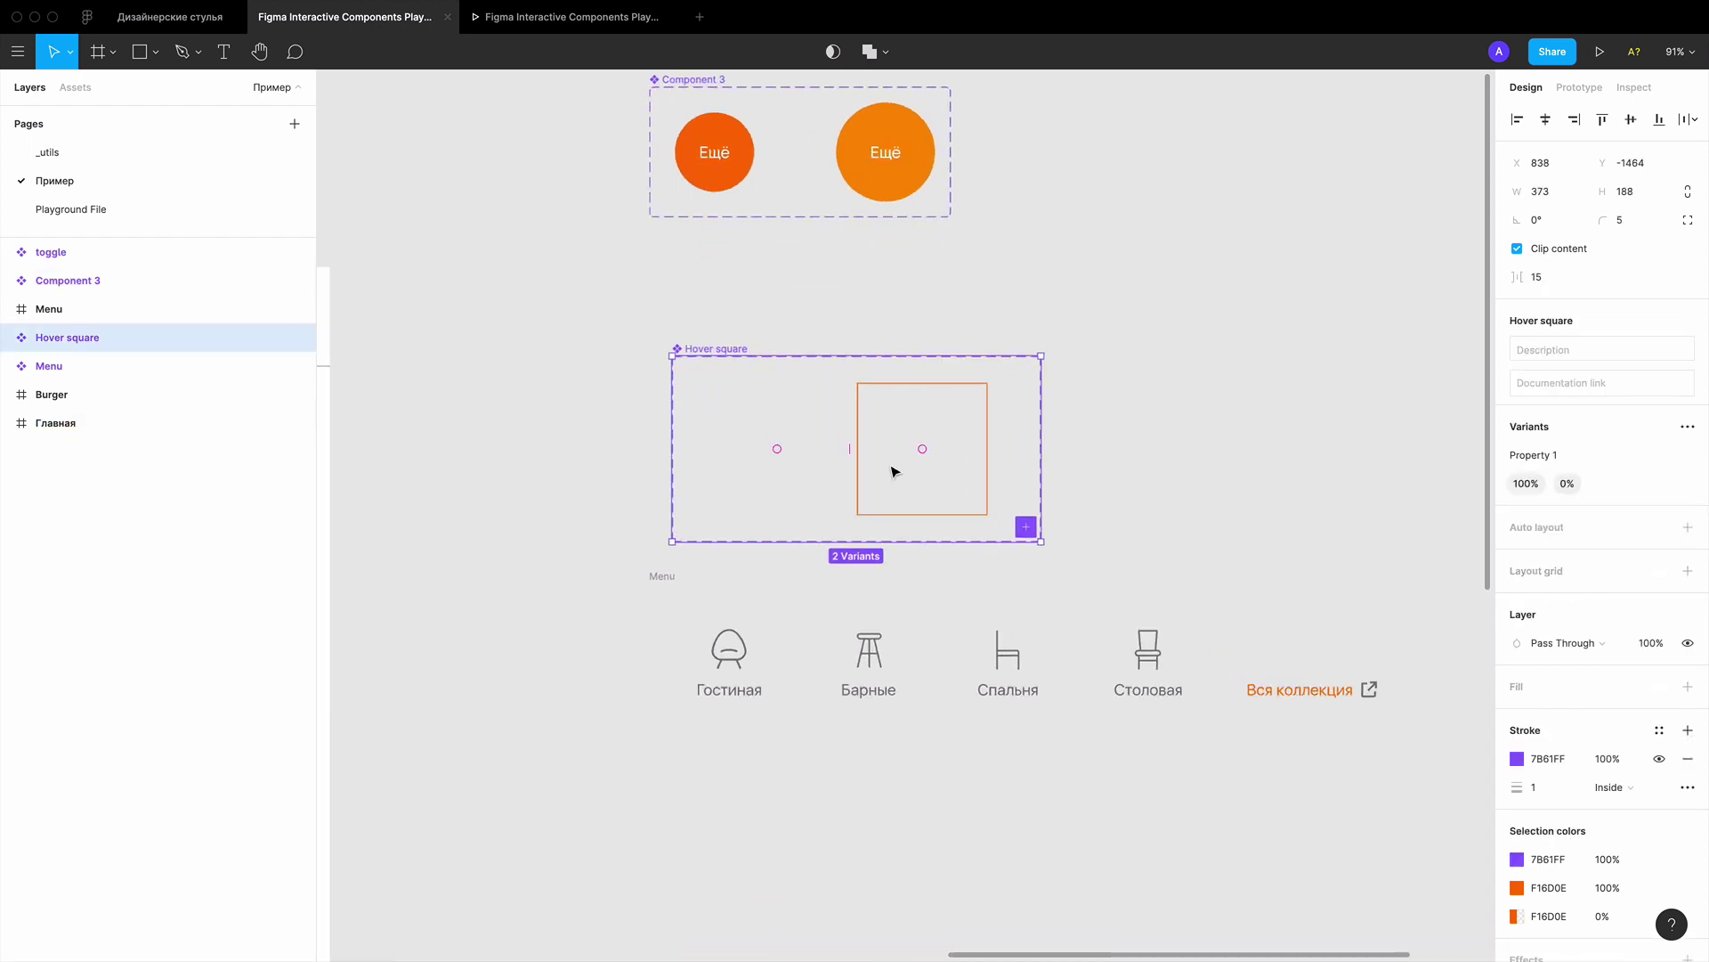
{"action": "scroll", "coordinate": [951, 418], "scroll_direction": "down", "scroll_amount": 1}
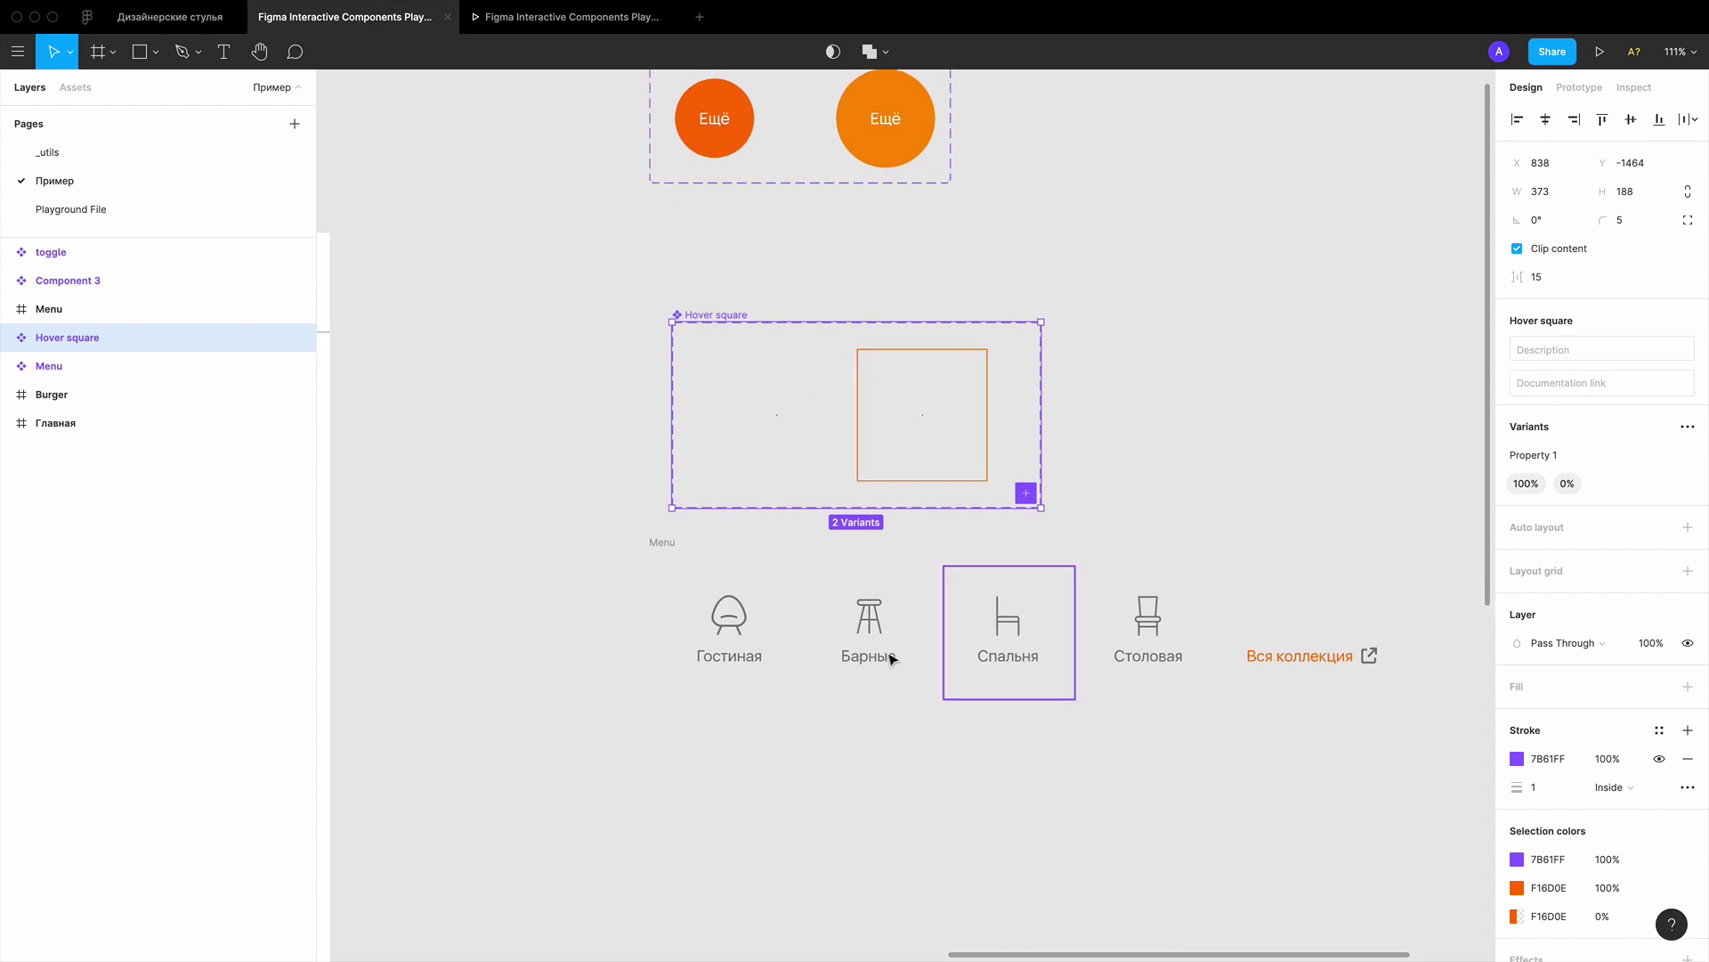
{"action": "scroll", "coordinate": [1246, 486], "scroll_direction": "down", "scroll_amount": 2, "text": "ctrl"}
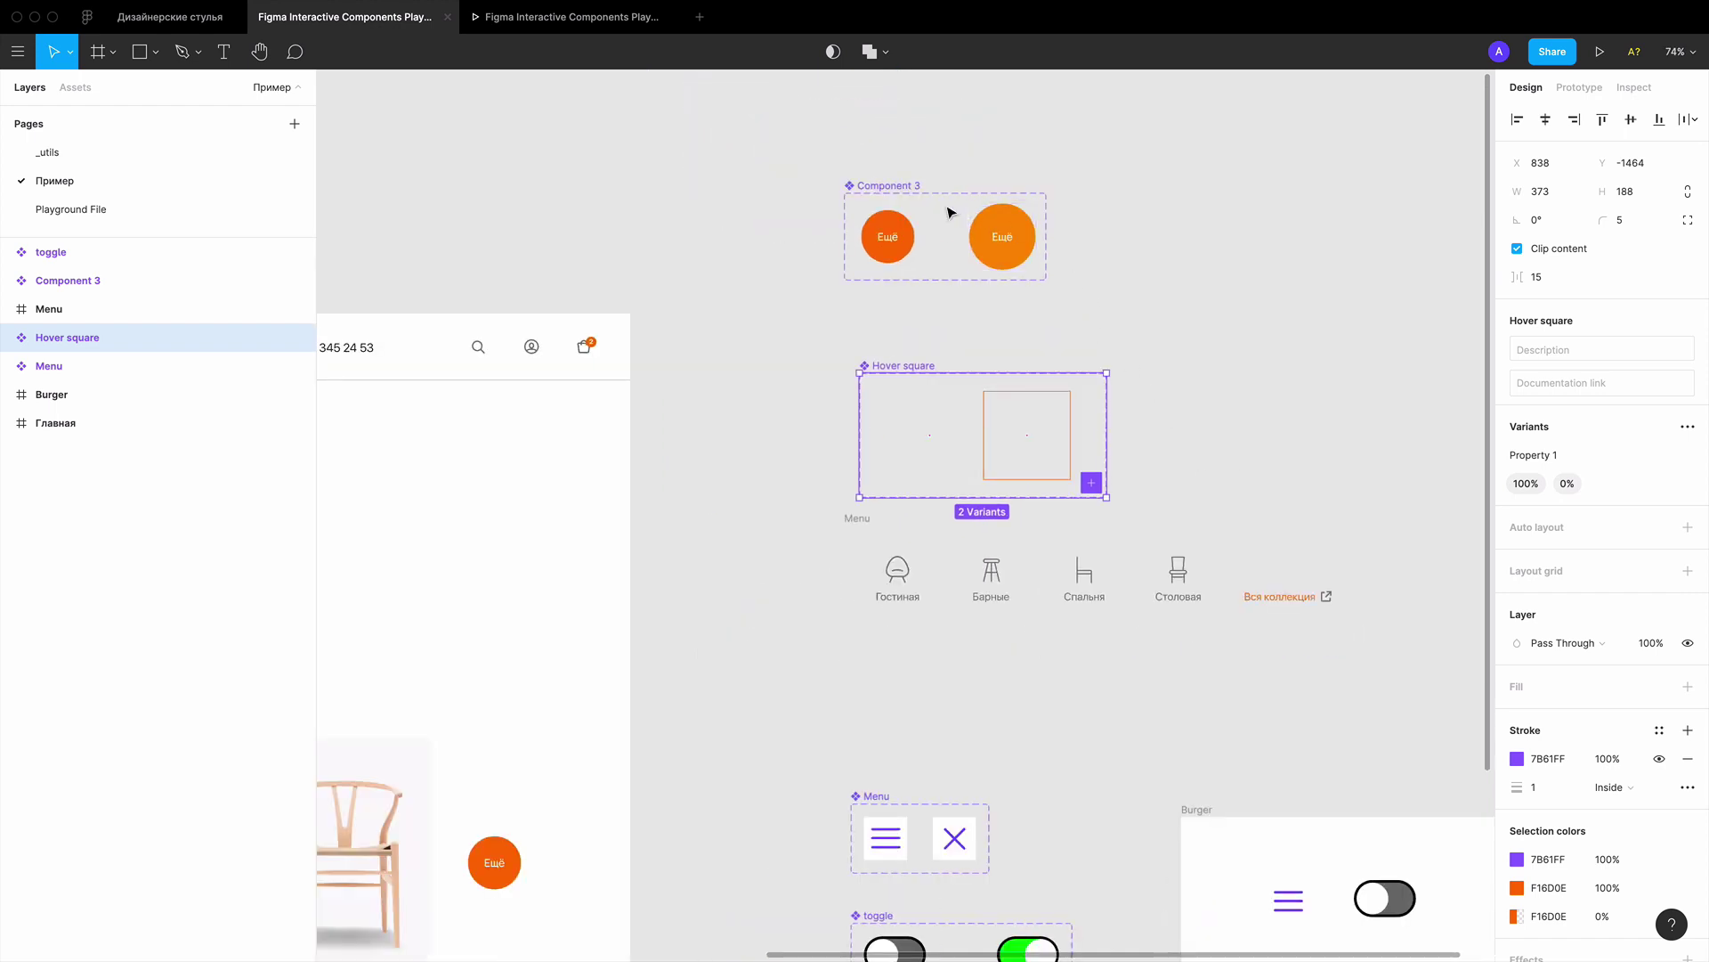
{"action": "left_click", "coordinate": [880, 189]}
{"action": "scroll", "coordinate": [1071, 194], "scroll_direction": "up", "scroll_amount": 2}
{"action": "scroll", "coordinate": [1071, 194], "scroll_direction": "right", "scroll_amount": 2}
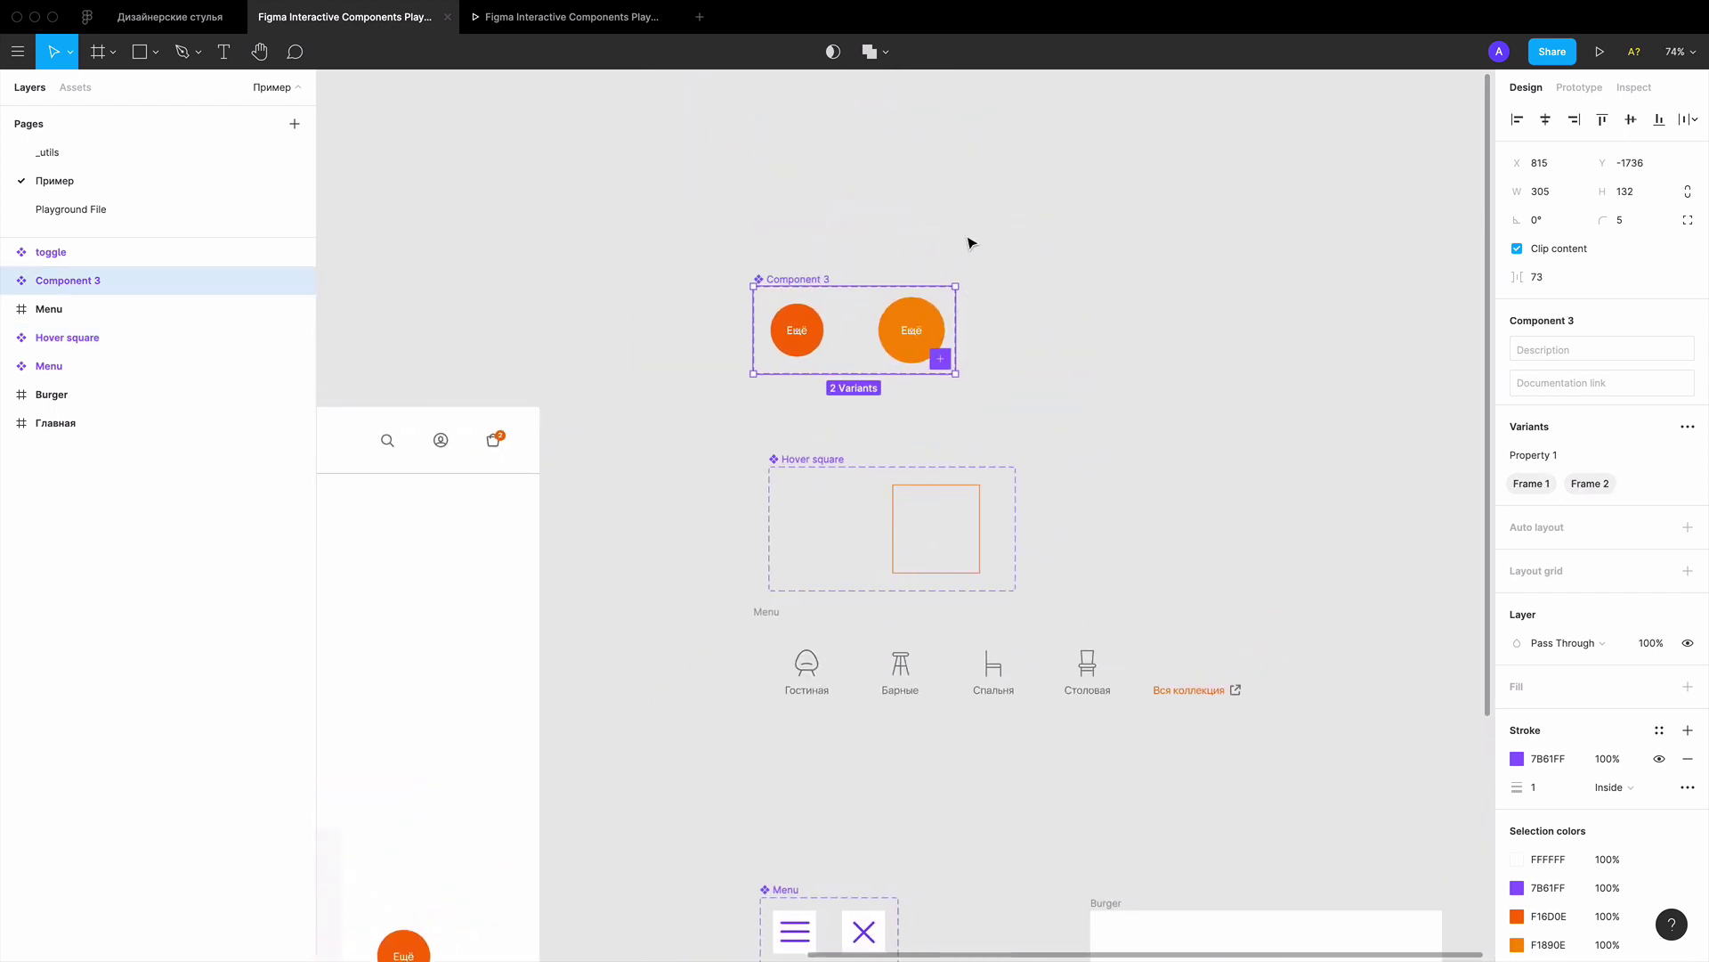
{"action": "key", "text": "Delete"}
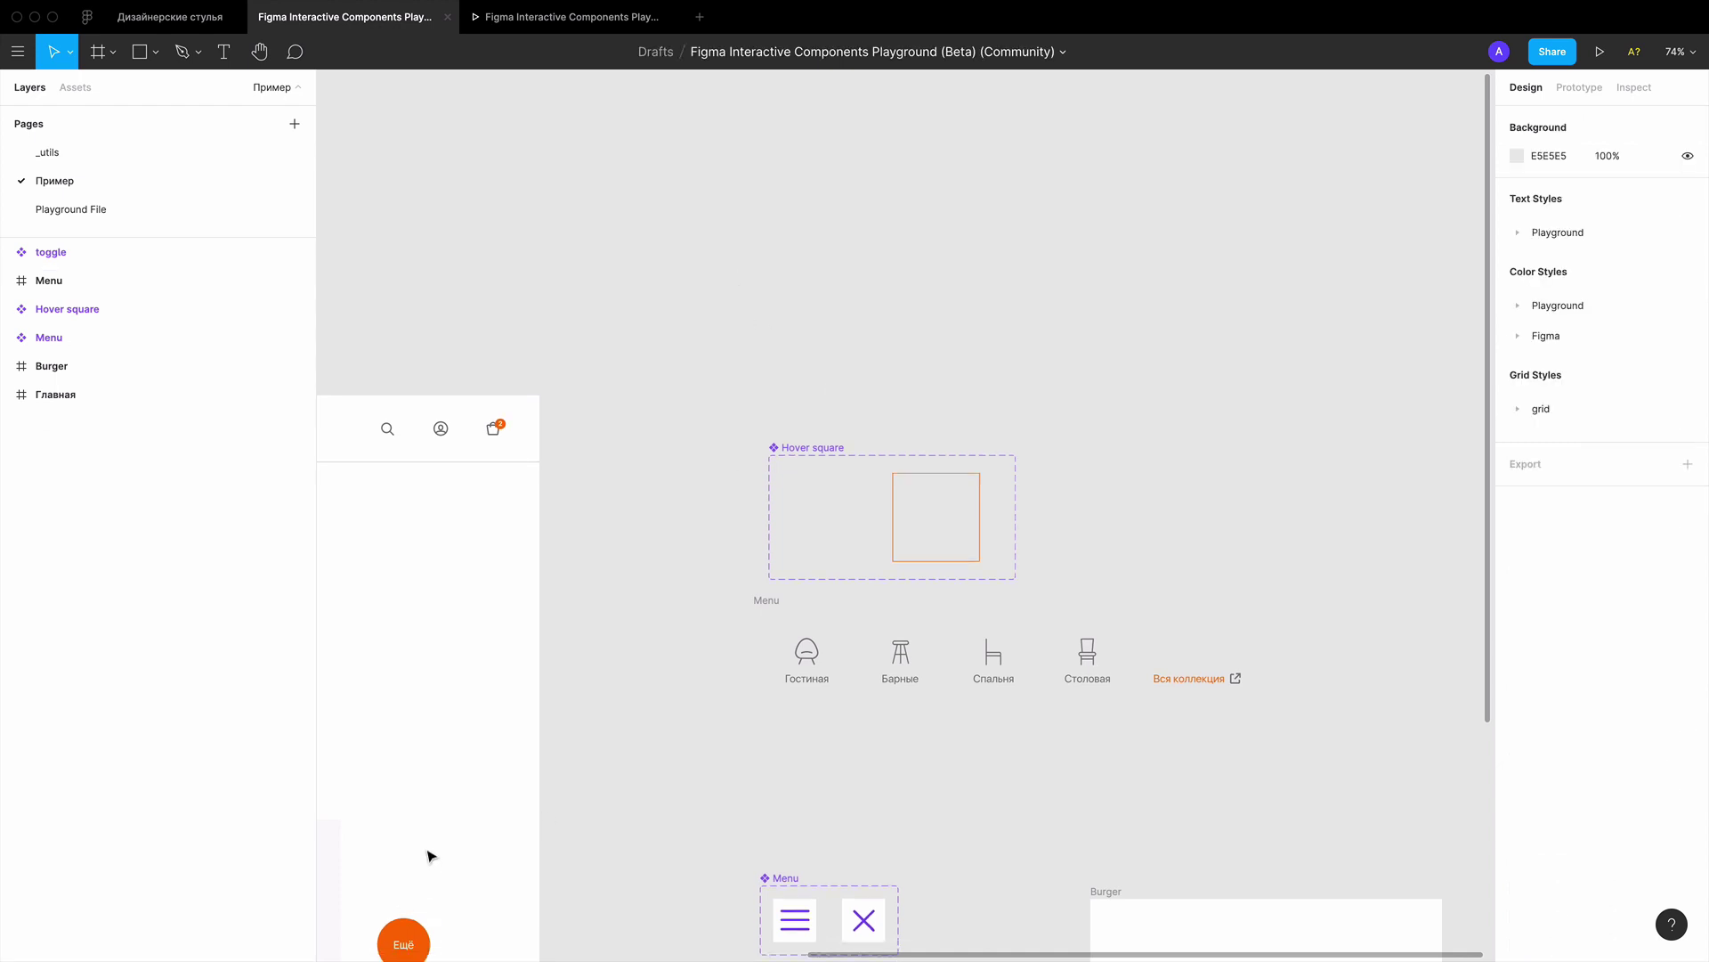
Delete the orange Ещё circle from the Главная page mockup
{"action": "scroll", "coordinate": [418, 819], "scroll_direction": "down", "scroll_amount": 5}
{"action": "left_click", "coordinate": [410, 759]}
{"action": "key", "text": "Delete"}
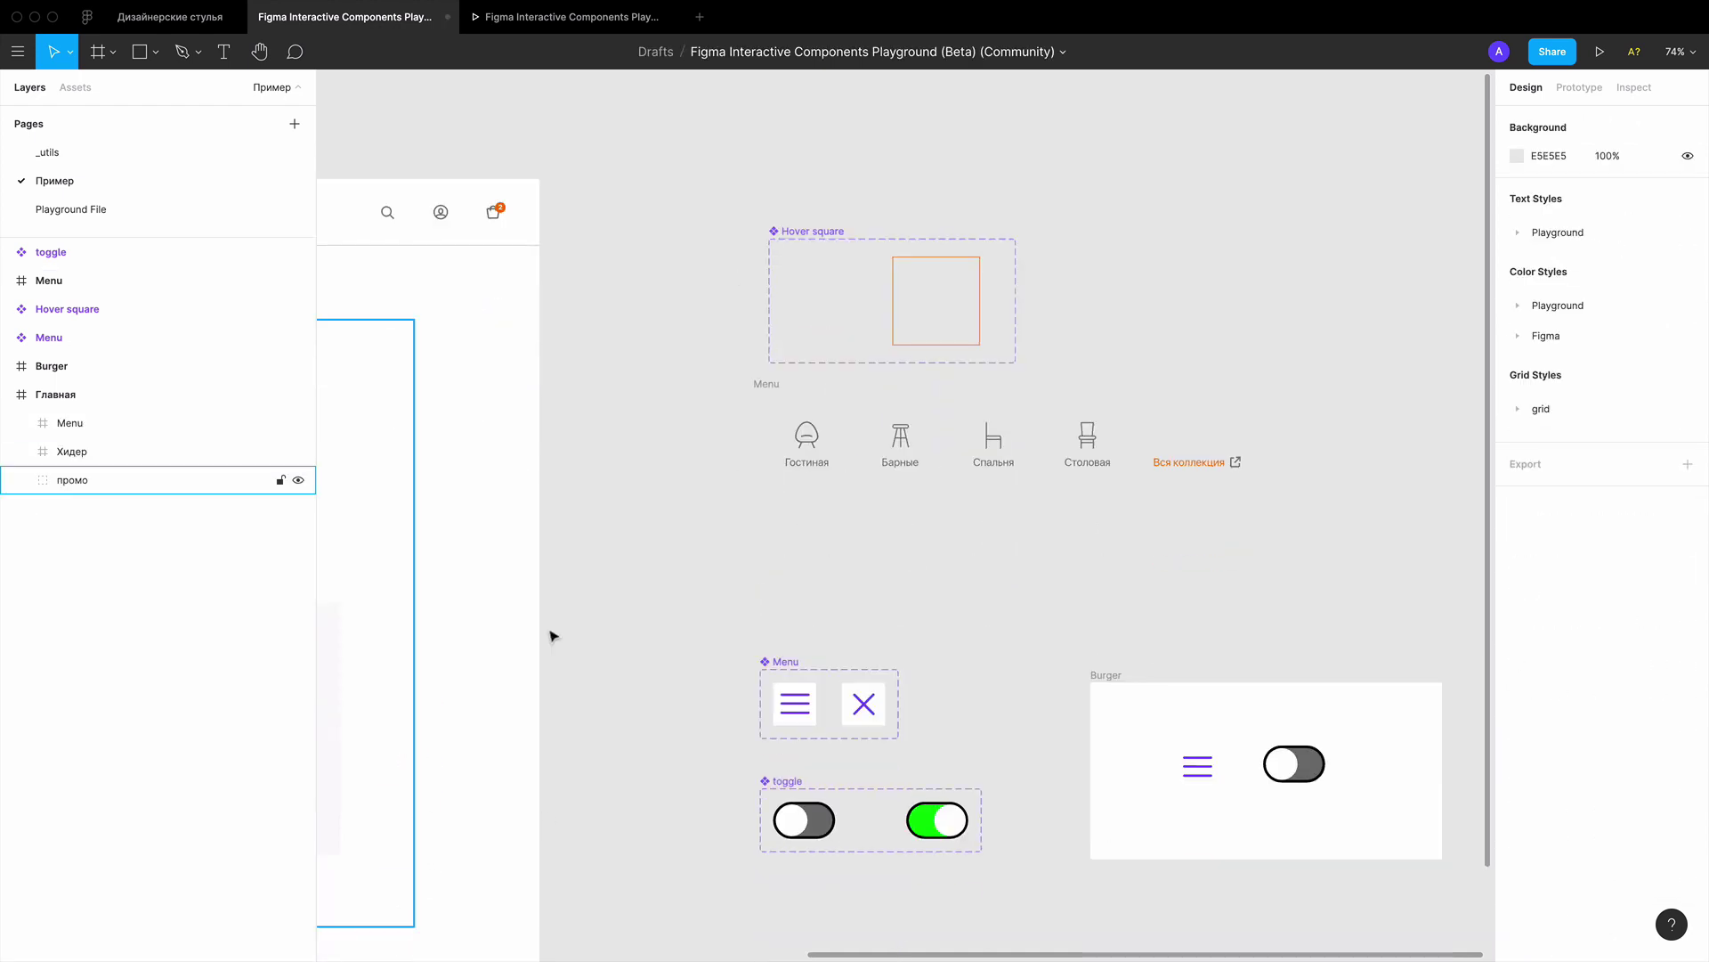
{"action": "scroll", "coordinate": [834, 283], "scroll_direction": "up", "scroll_amount": 2}
{"action": "scroll", "coordinate": [894, 279], "scroll_direction": "up", "scroll_amount": 4}
{"action": "scroll", "coordinate": [894, 287], "scroll_direction": "up", "scroll_amount": 1}
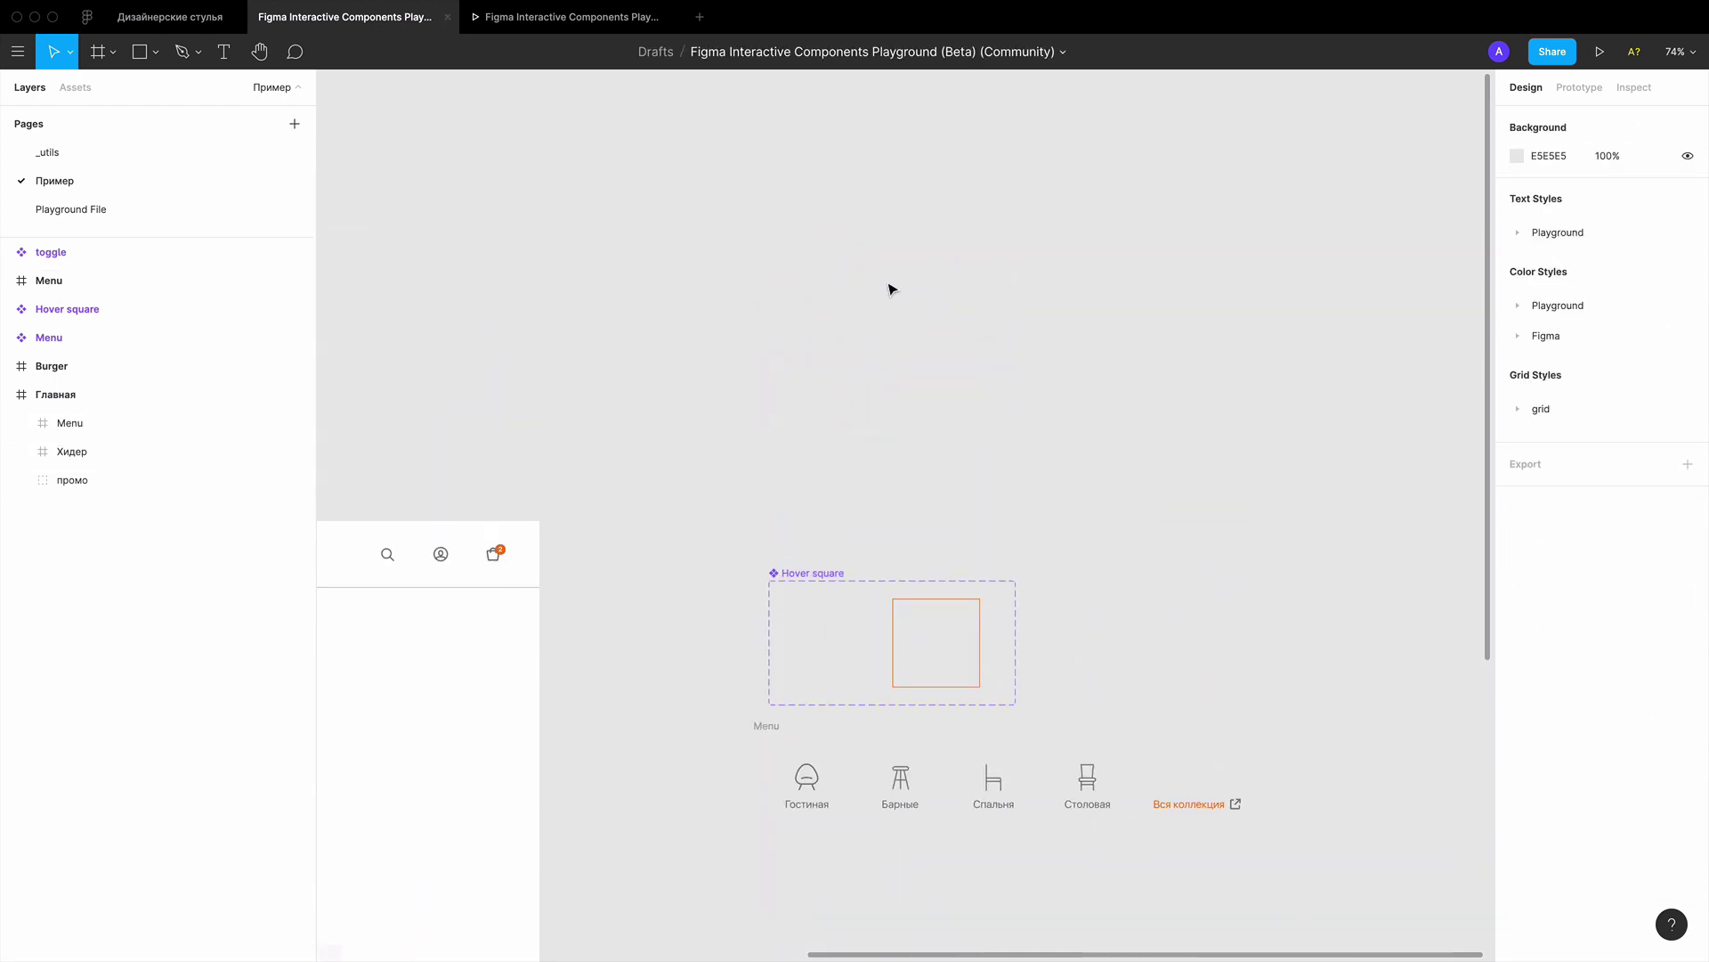
{"action": "scroll", "coordinate": [886, 303], "scroll_direction": "up", "scroll_amount": 2}
Draw a circle with the ellipse tool (O) and resize it to 80×80
{"action": "key", "text": "o"}
{"action": "left_click", "coordinate": [837, 329]}
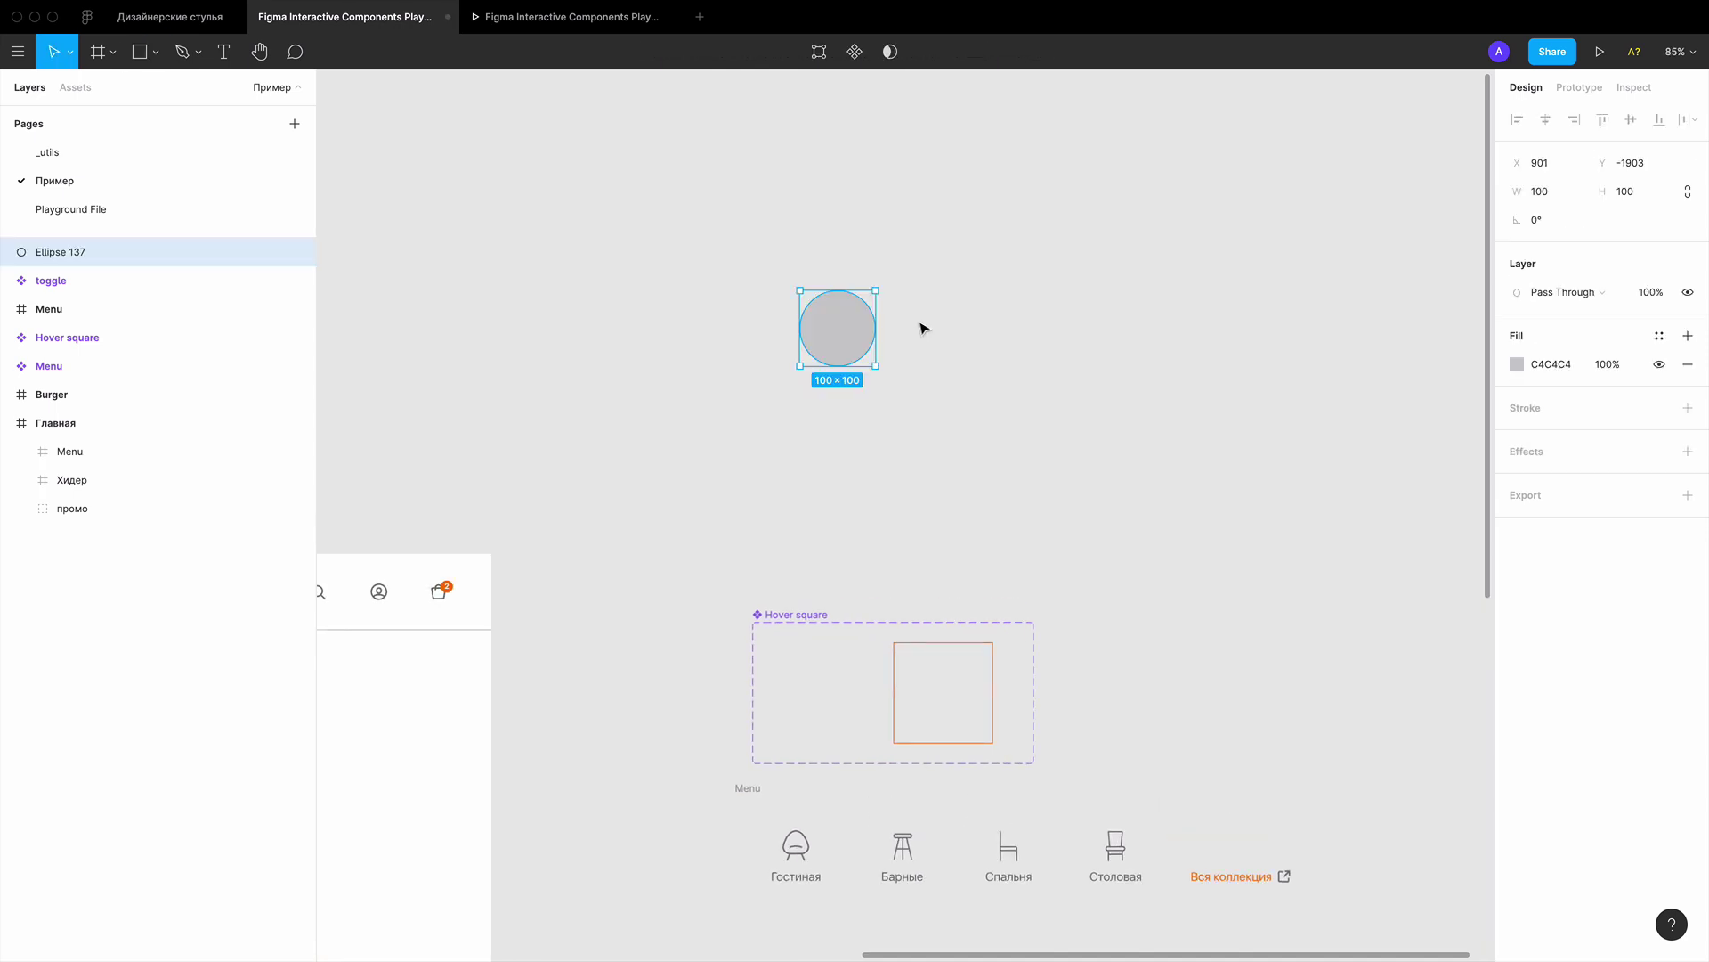
{"action": "left_click", "coordinate": [1550, 198]}
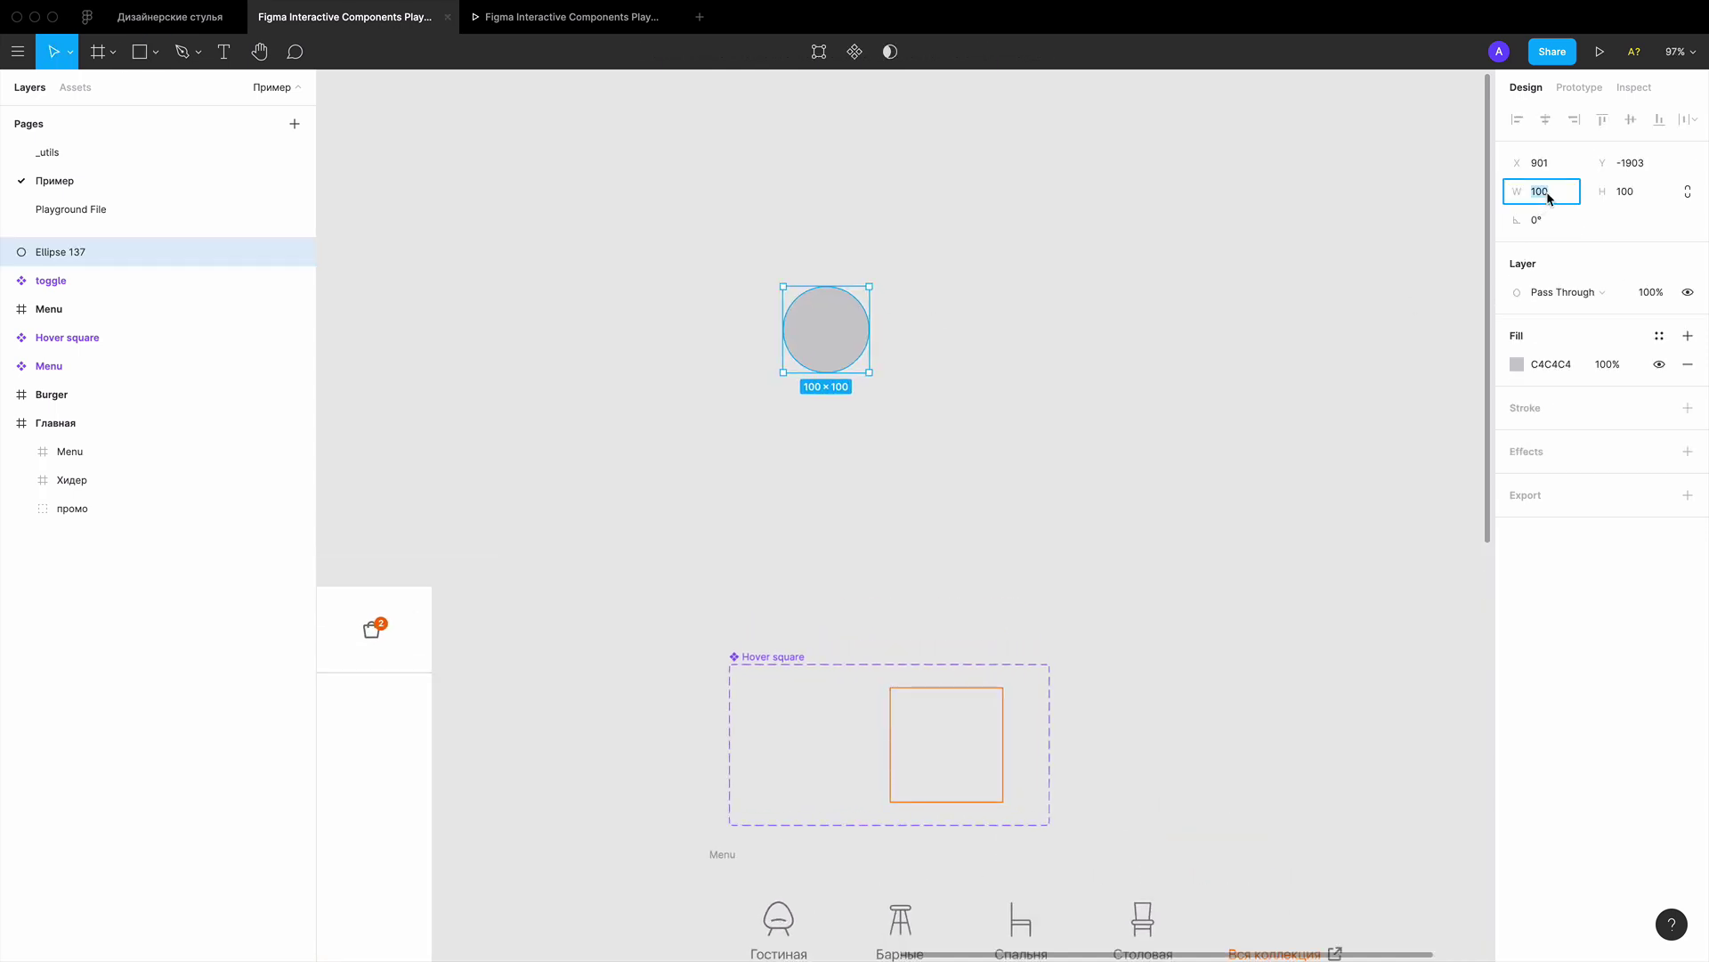
{"action": "type", "text": "80"}
{"action": "key", "text": "Return"}
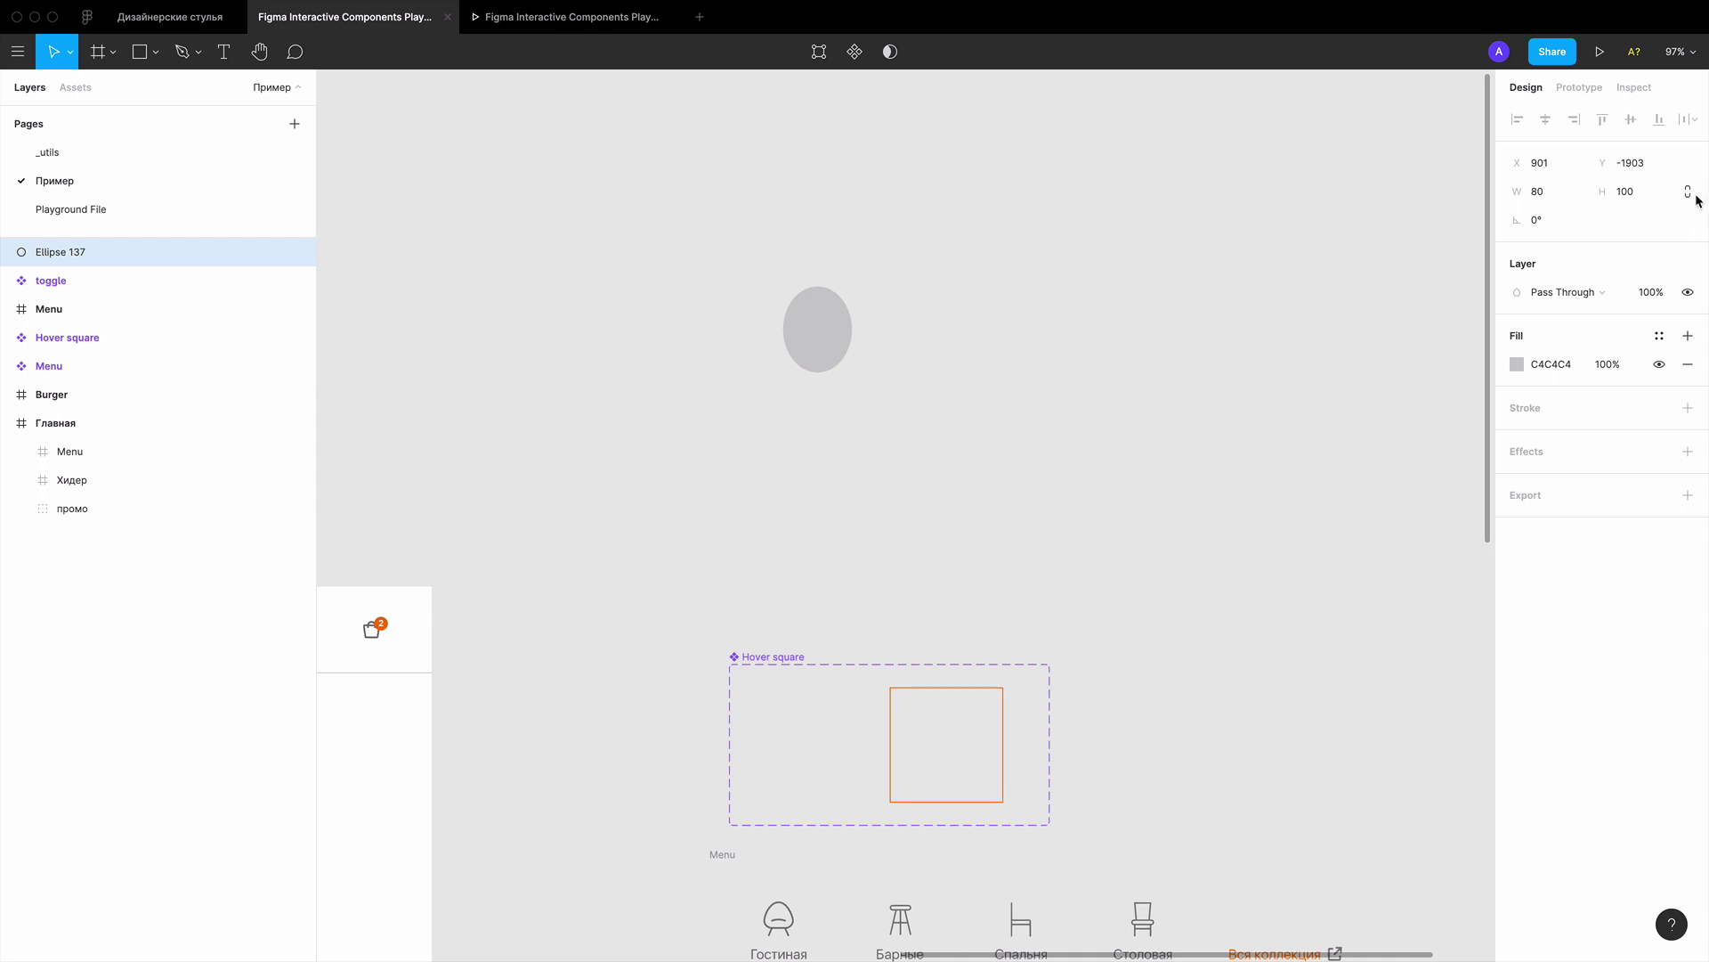
{"action": "left_click", "coordinate": [1646, 193]}
{"action": "type", "text": "80"}
{"action": "key", "text": "Return"}
Fill the new circle with orange
{"action": "left_click", "coordinate": [1517, 366]}
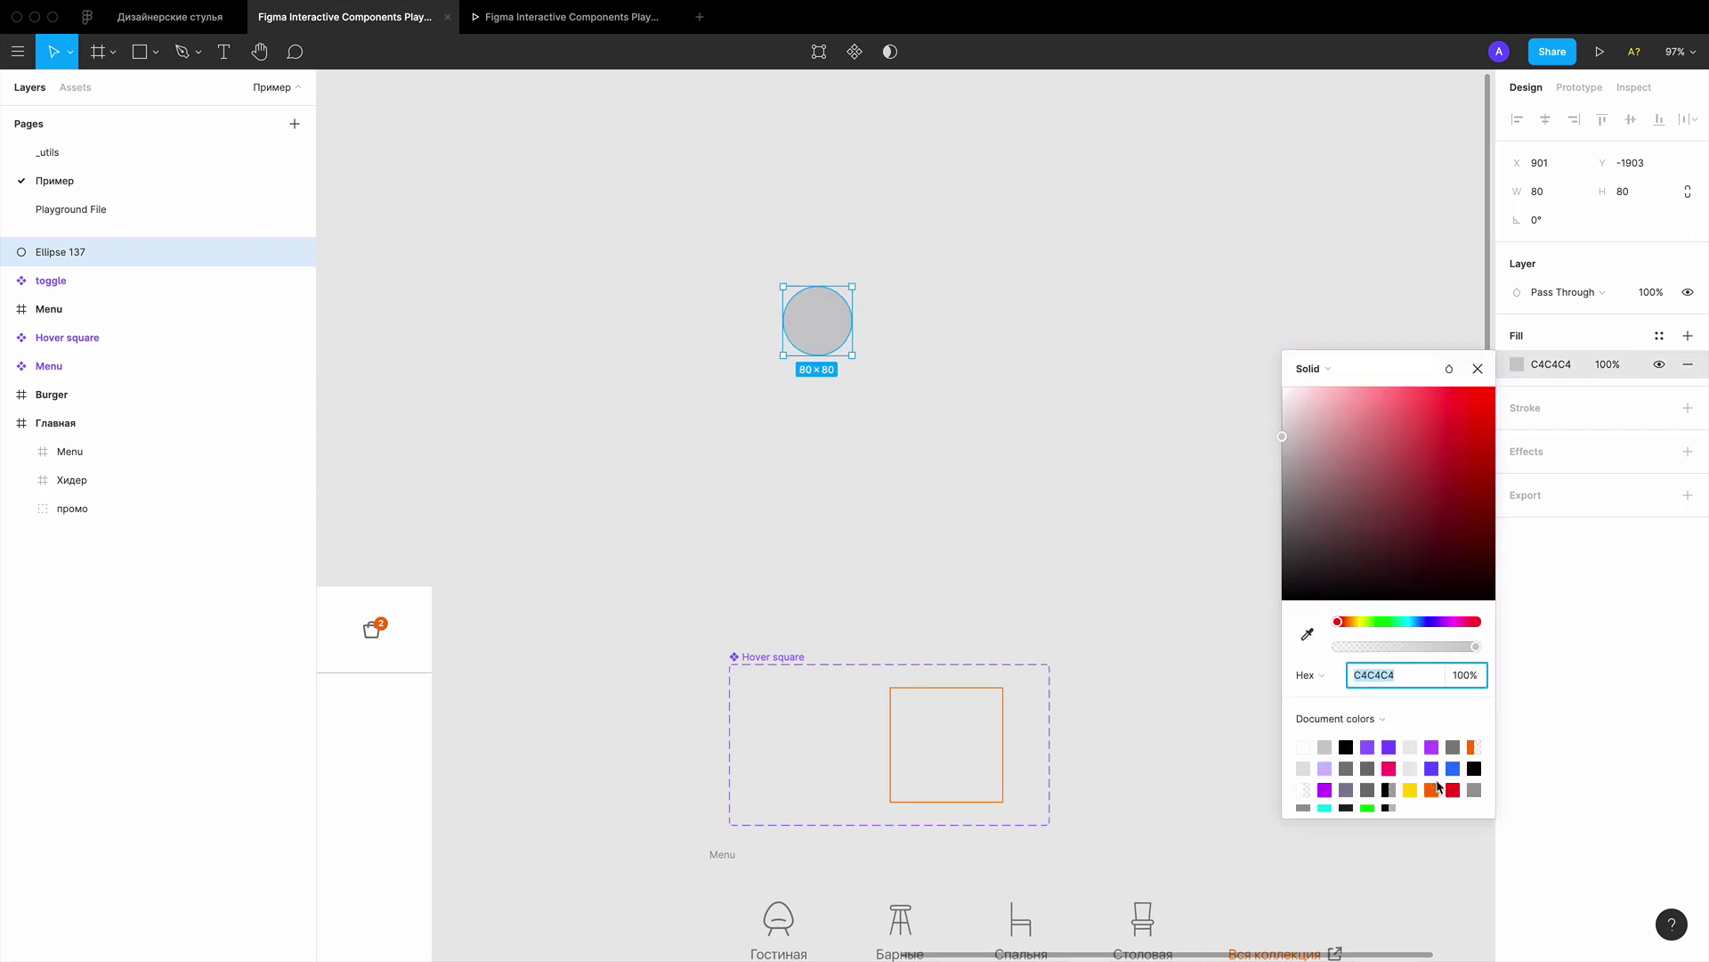
{"action": "left_click", "coordinate": [1435, 788]}
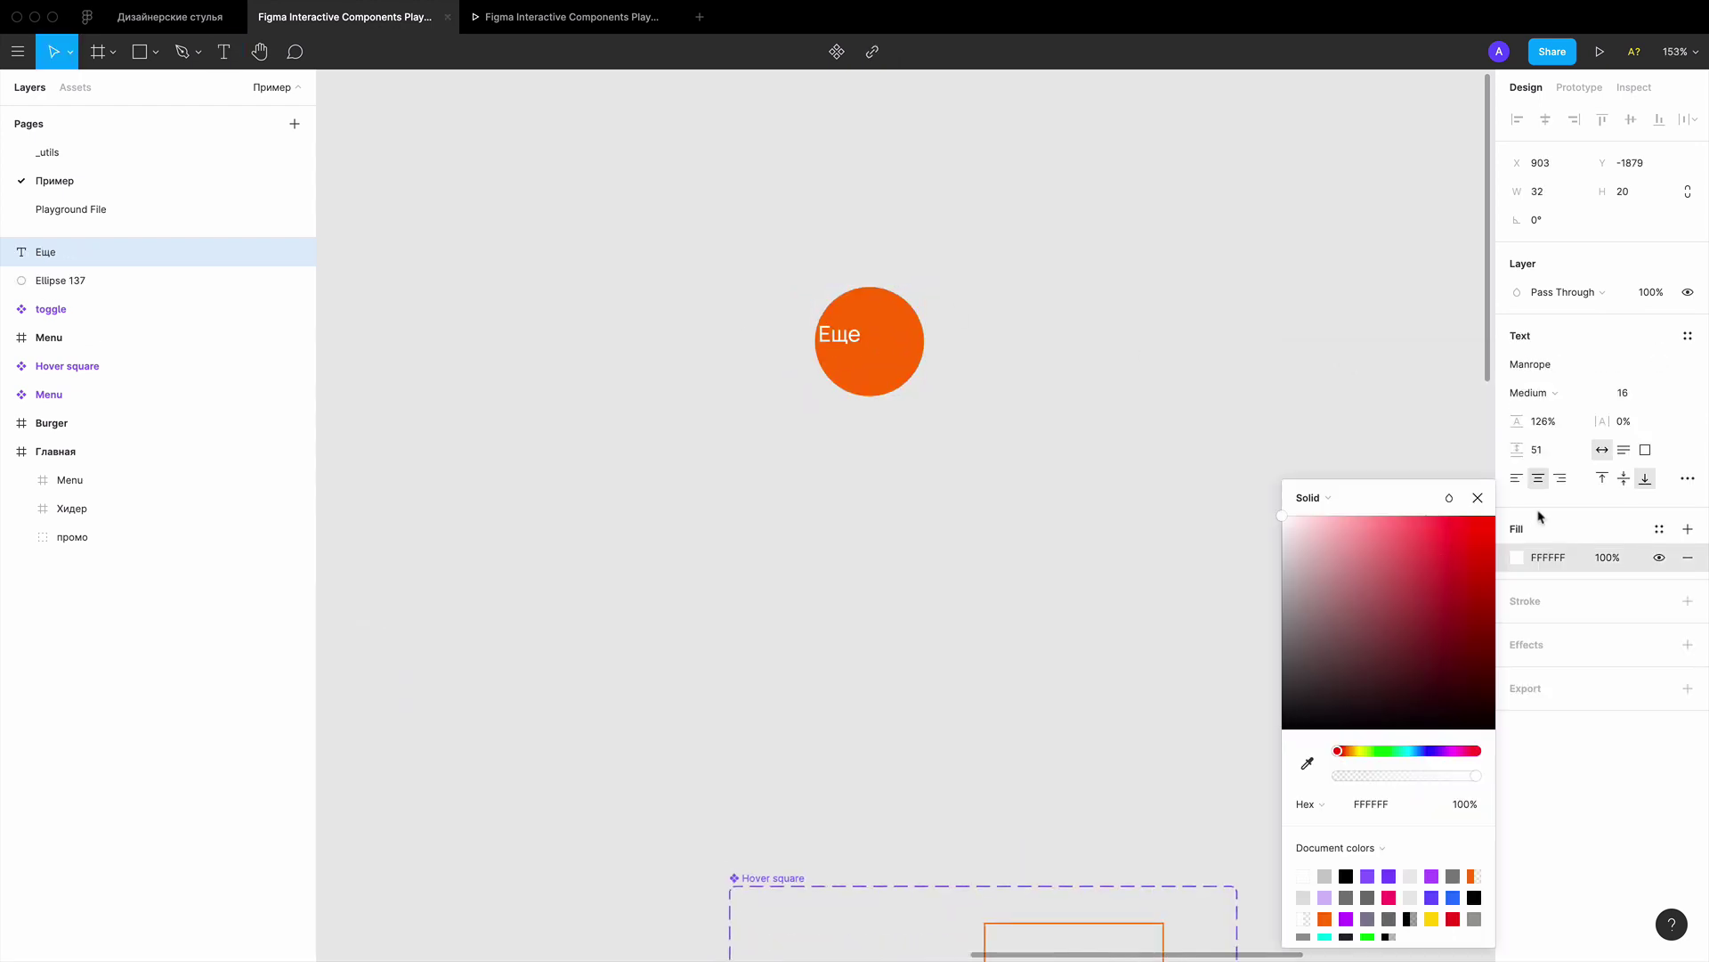
{"action": "key", "text": "Escape"}
{"action": "scroll", "coordinate": [1002, 303], "scroll_direction": "up", "scroll_amount": 5}
Wrap the orange circle and Еще text in a frame (Ctrl+Alt+G) named Buton
{"action": "left_click", "coordinate": [1003, 292]}
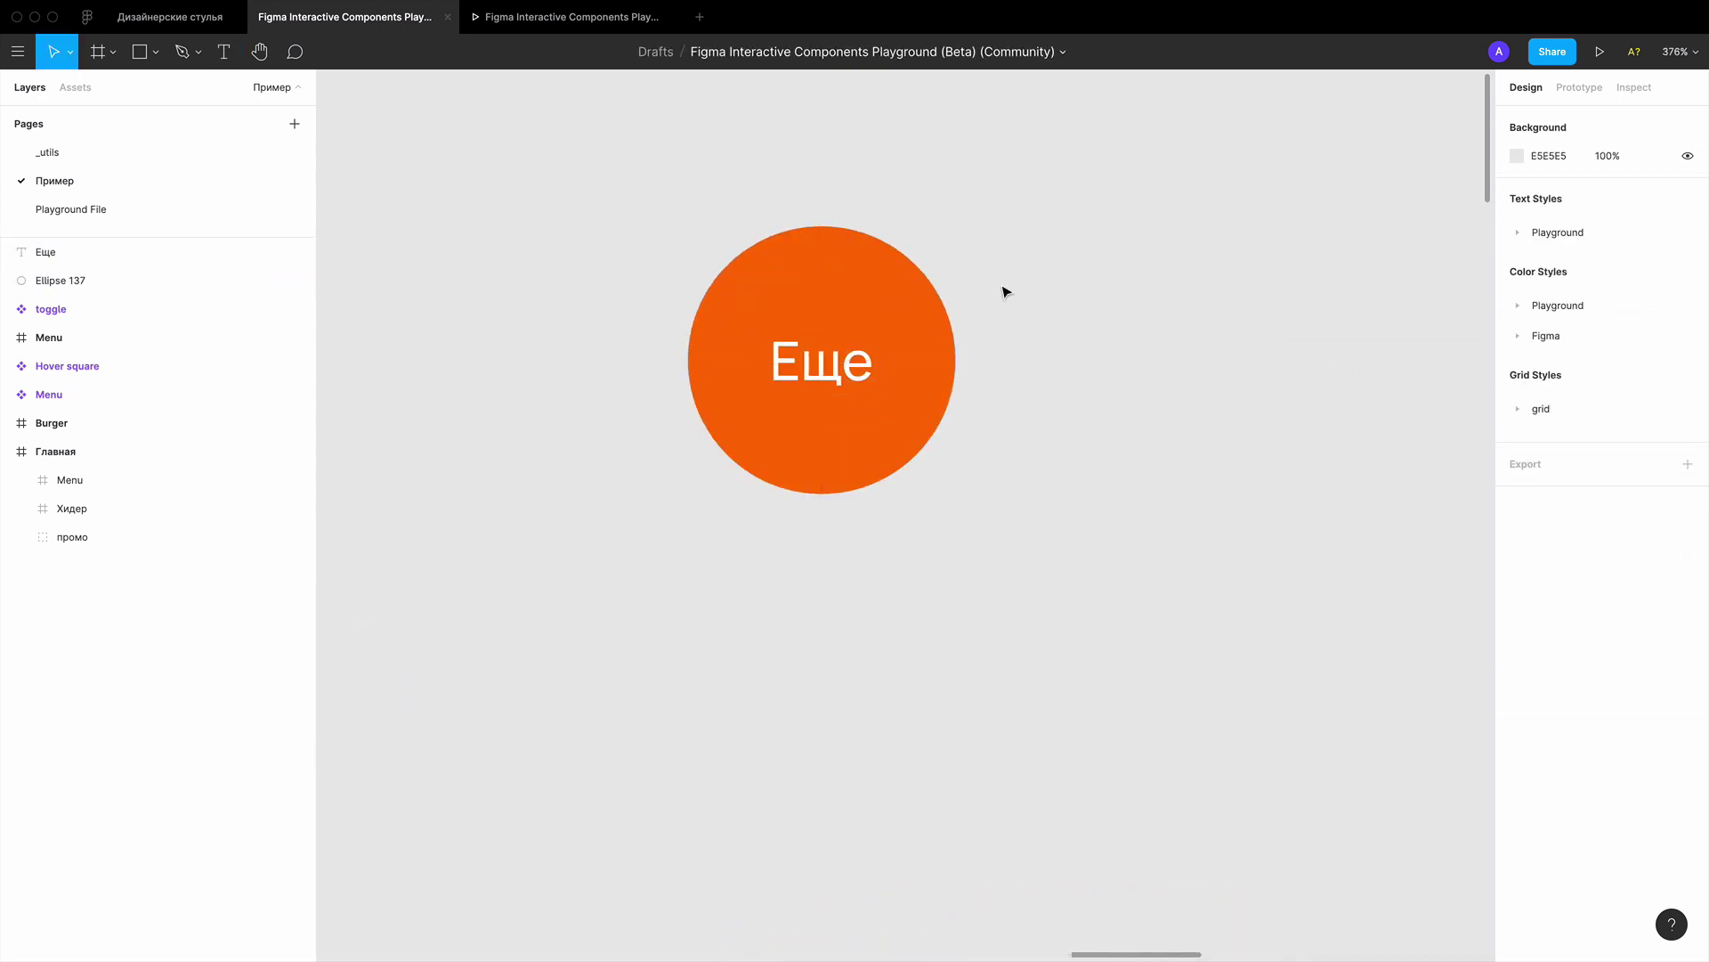
{"action": "left_click_drag", "start_coordinate": [593, 164], "coordinate": [1059, 492]}
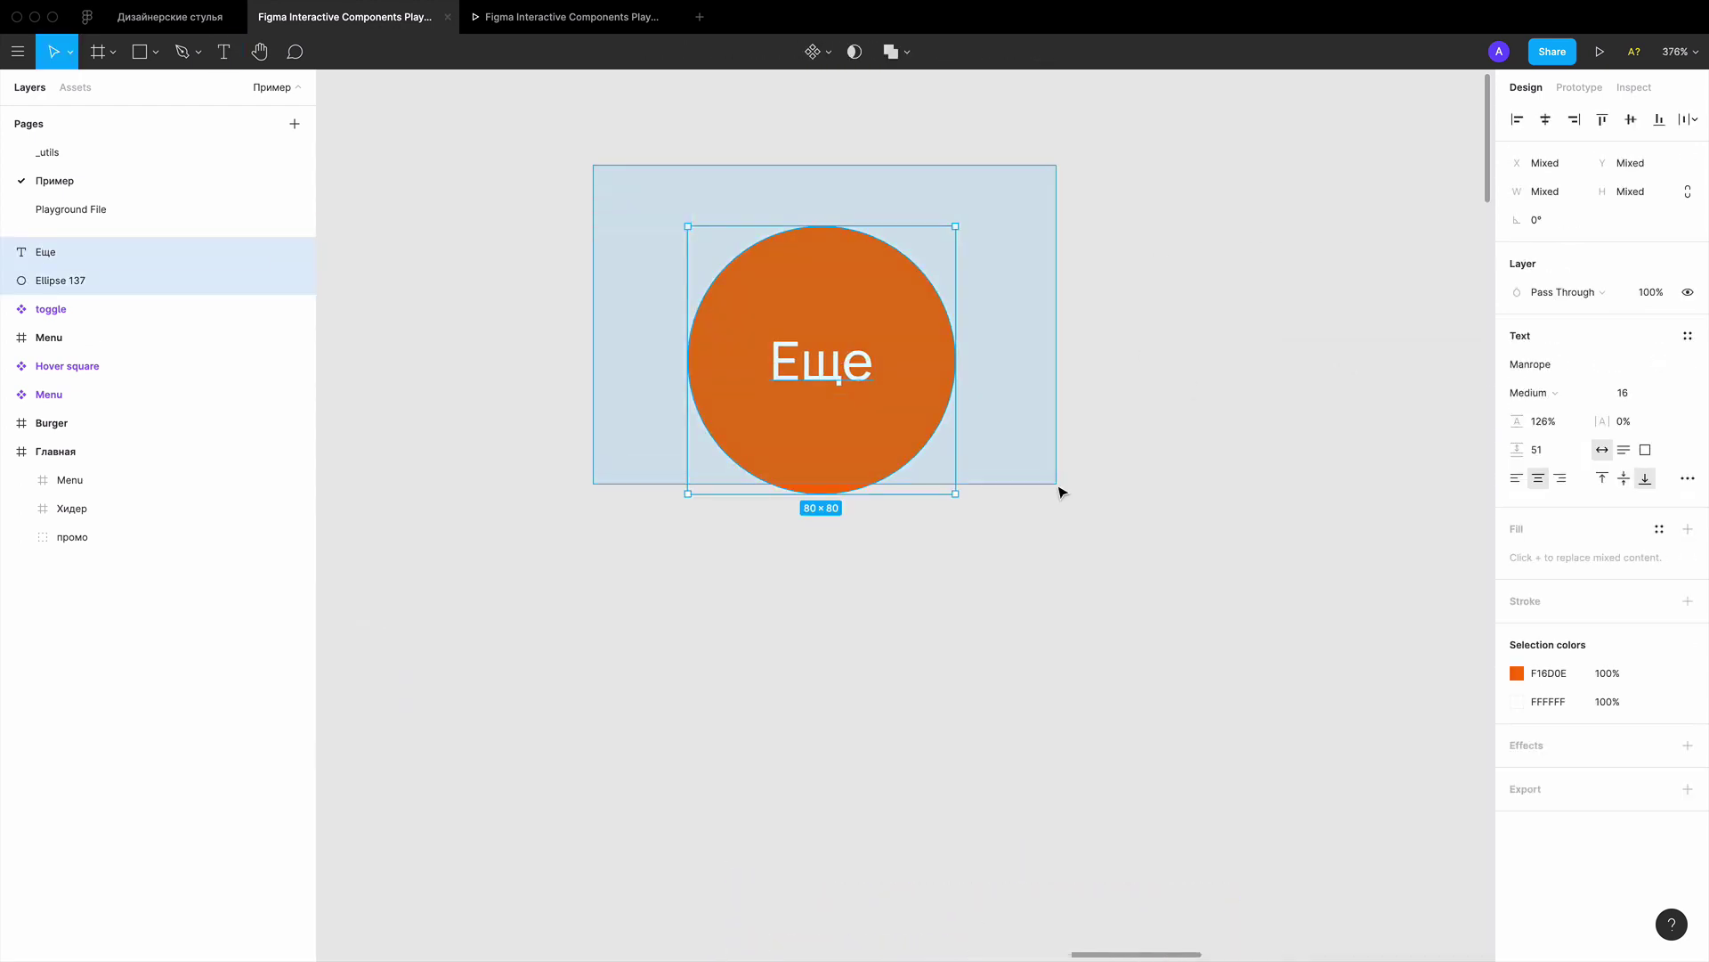
{"action": "key", "text": "ctrl+alt+g"}
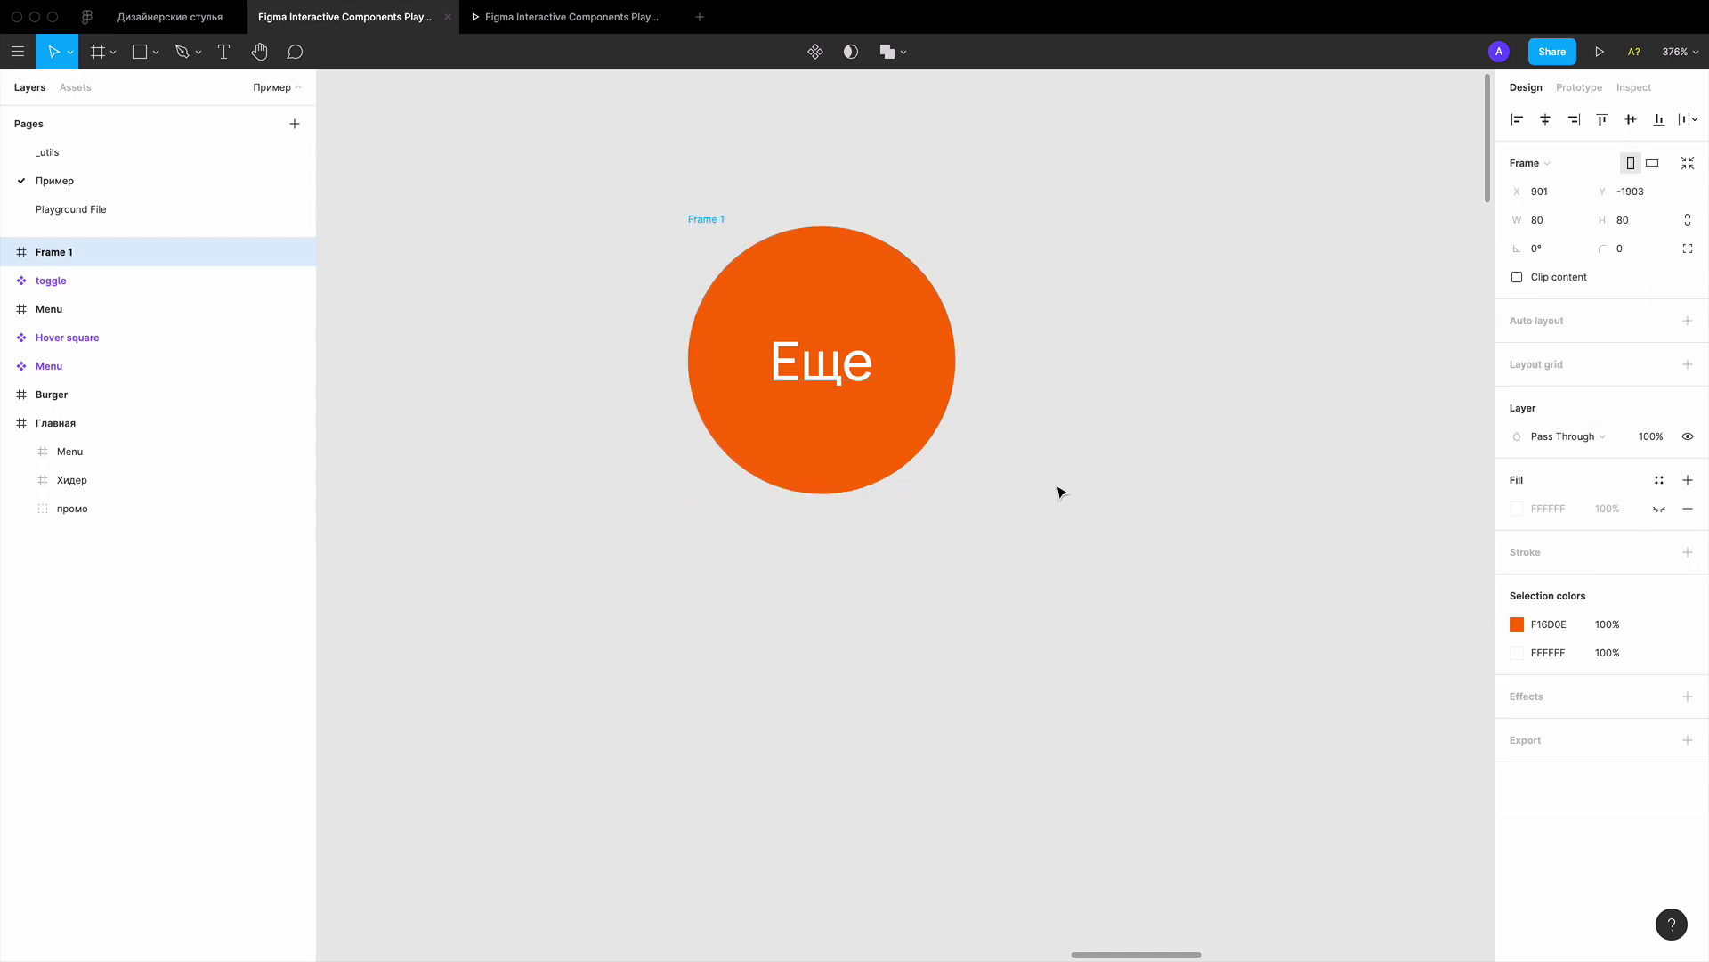
{"action": "double_click", "coordinate": [62, 254]}
{"action": "type", "text": "Иге"}
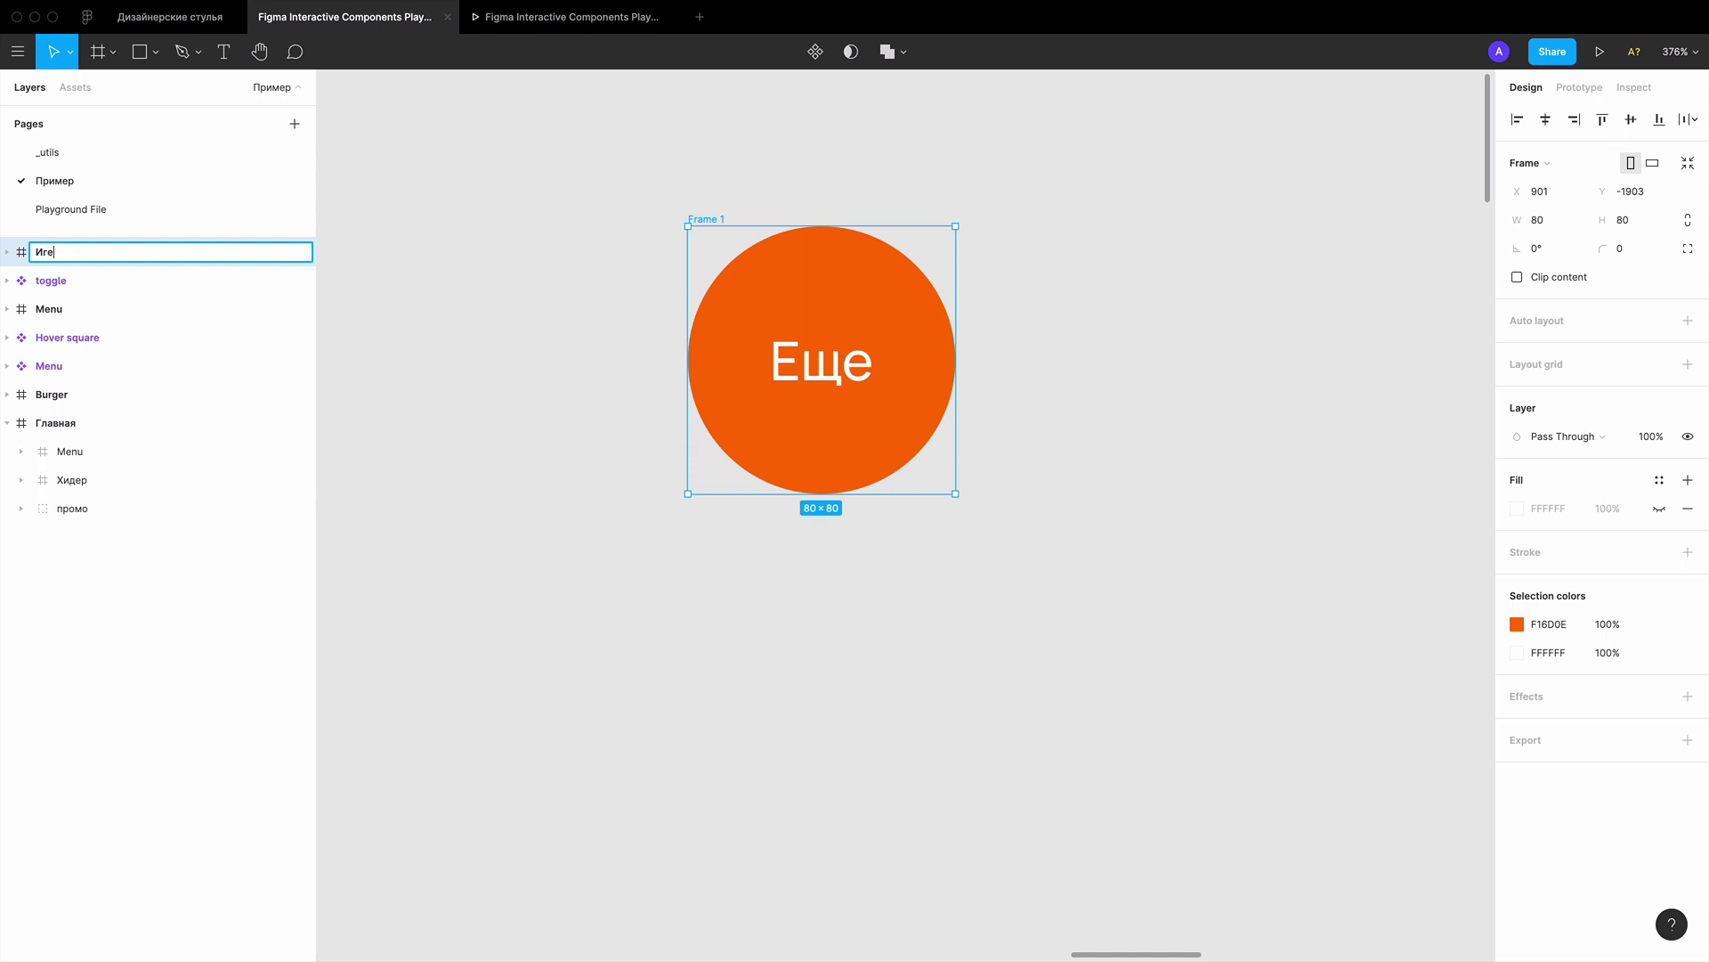
{"action": "type", "text": "Buton"}
{"action": "key", "text": "Return"}
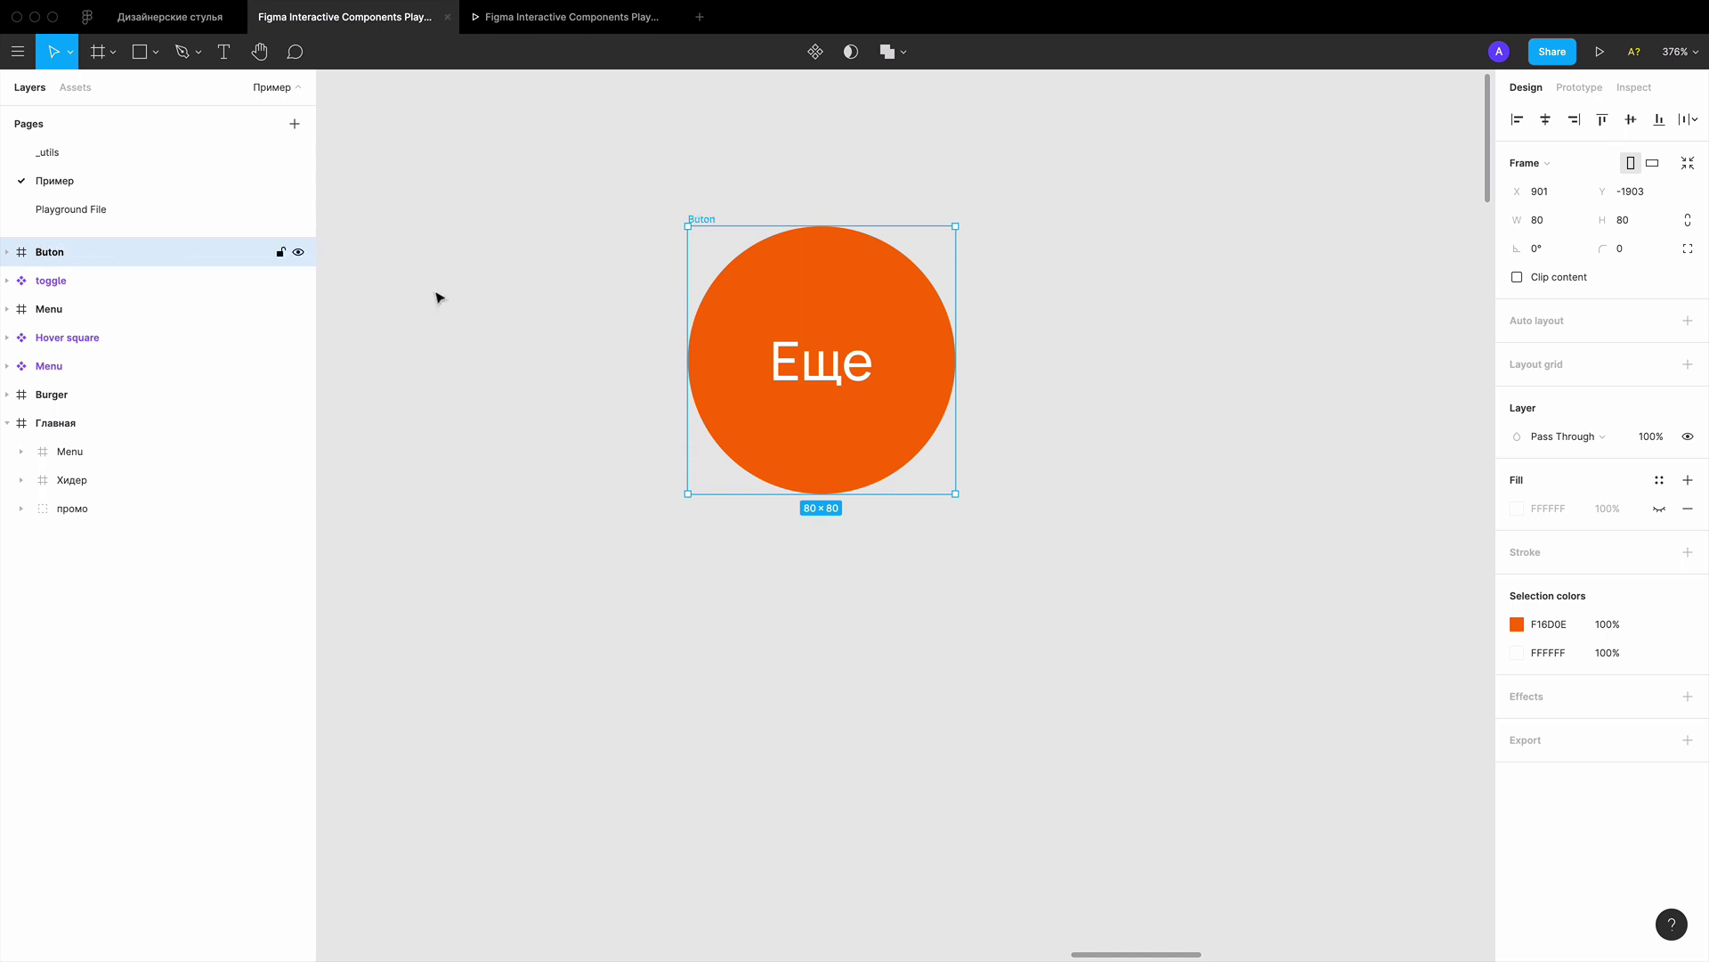
{"action": "scroll", "coordinate": [614, 305], "scroll_direction": "down", "scroll_amount": 1}
Alt-drag a duplicate of the Buton frame and place it to the right of the original
{"action": "left_click_drag", "start_coordinate": [737, 316], "coordinate": [1093, 326], "text": "alt"}
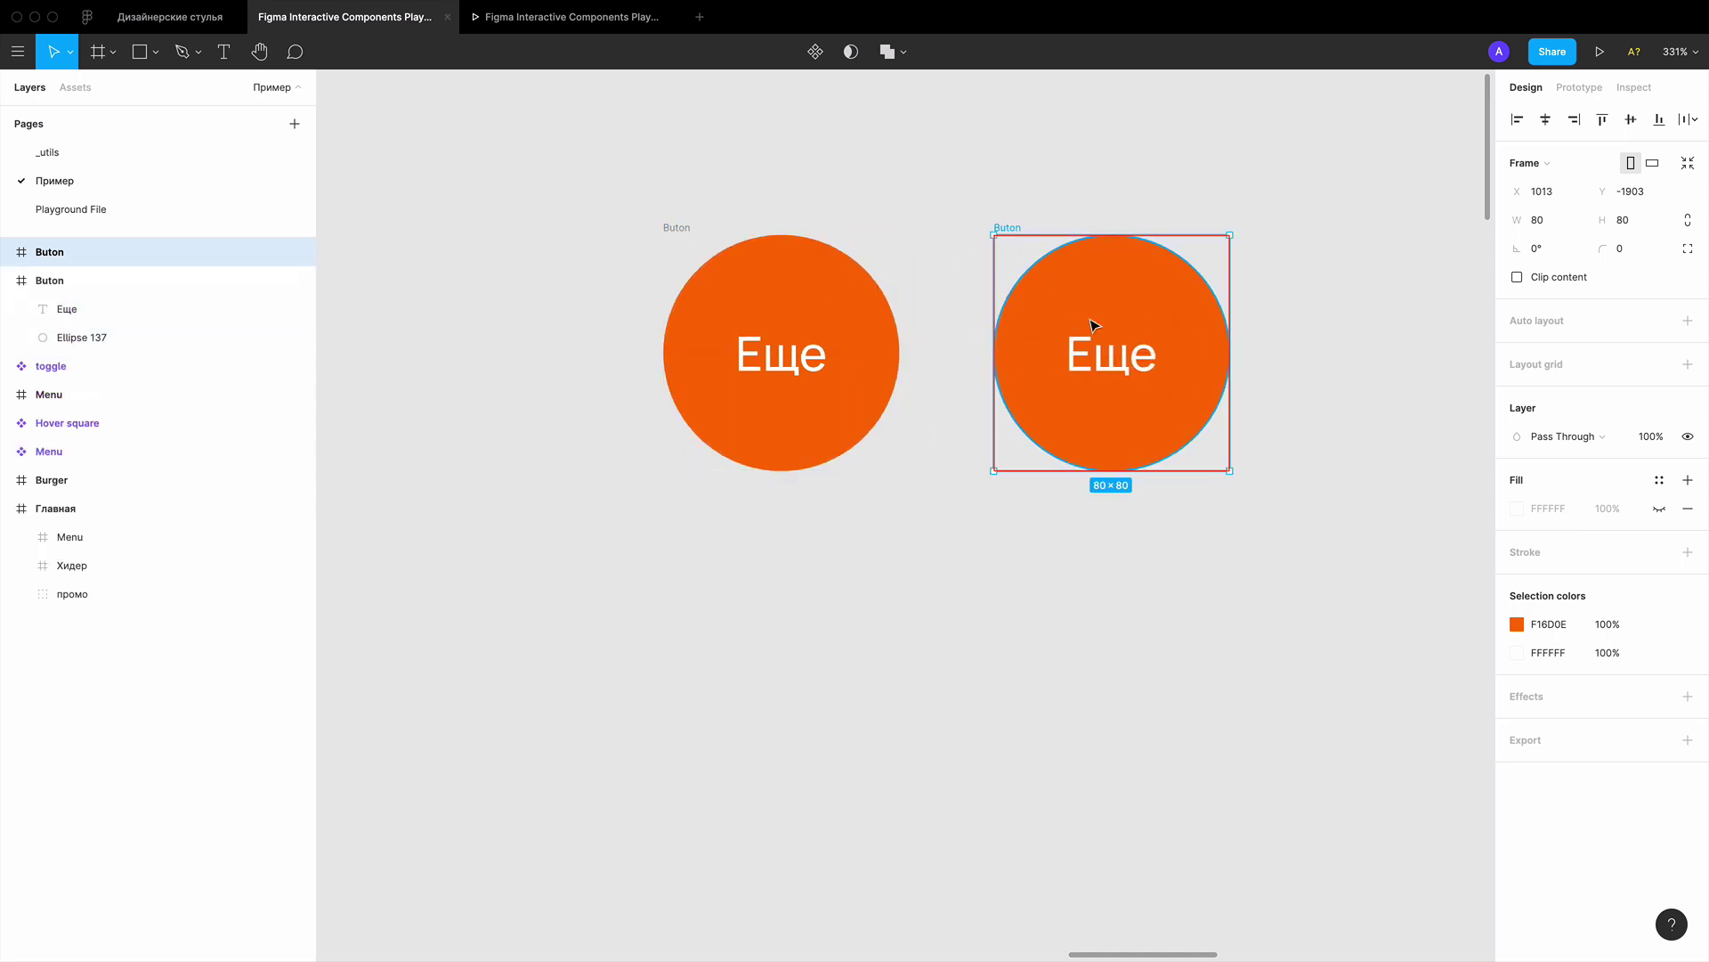
{"action": "scroll", "coordinate": [1123, 434], "scroll_direction": "up", "scroll_amount": 2}
{"action": "scroll", "coordinate": [1124, 433], "scroll_direction": "right", "scroll_amount": 1}
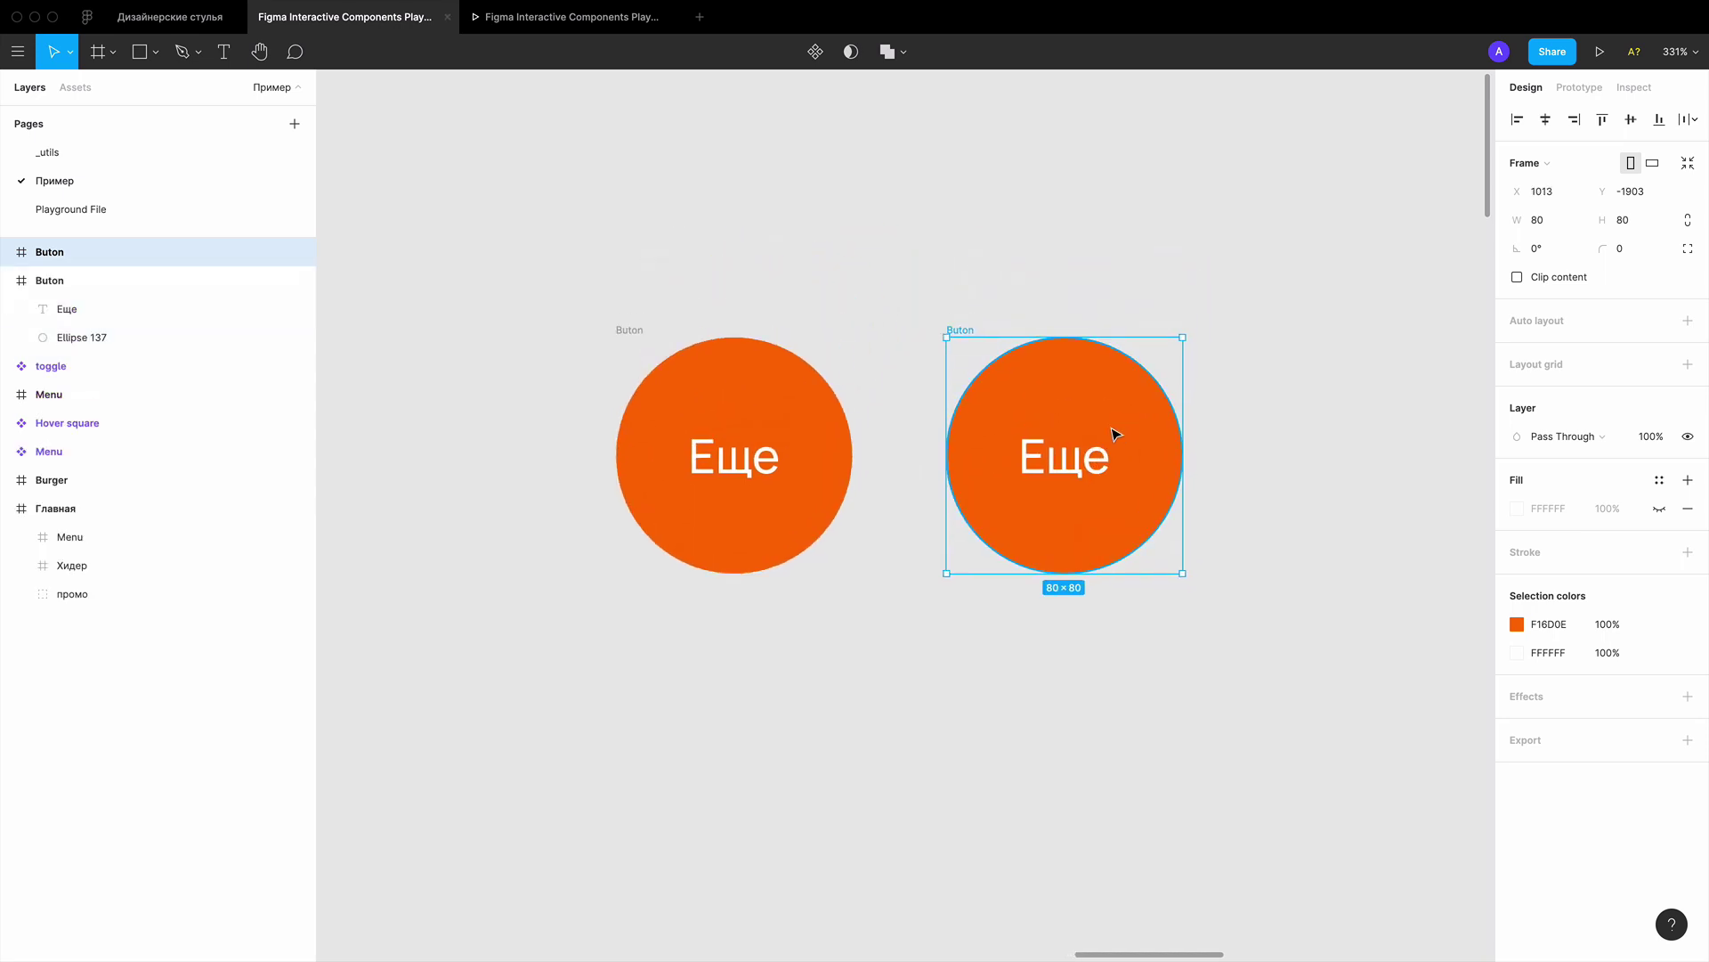
{"action": "left_click_drag", "start_coordinate": [1102, 412], "coordinate": [1134, 408]}
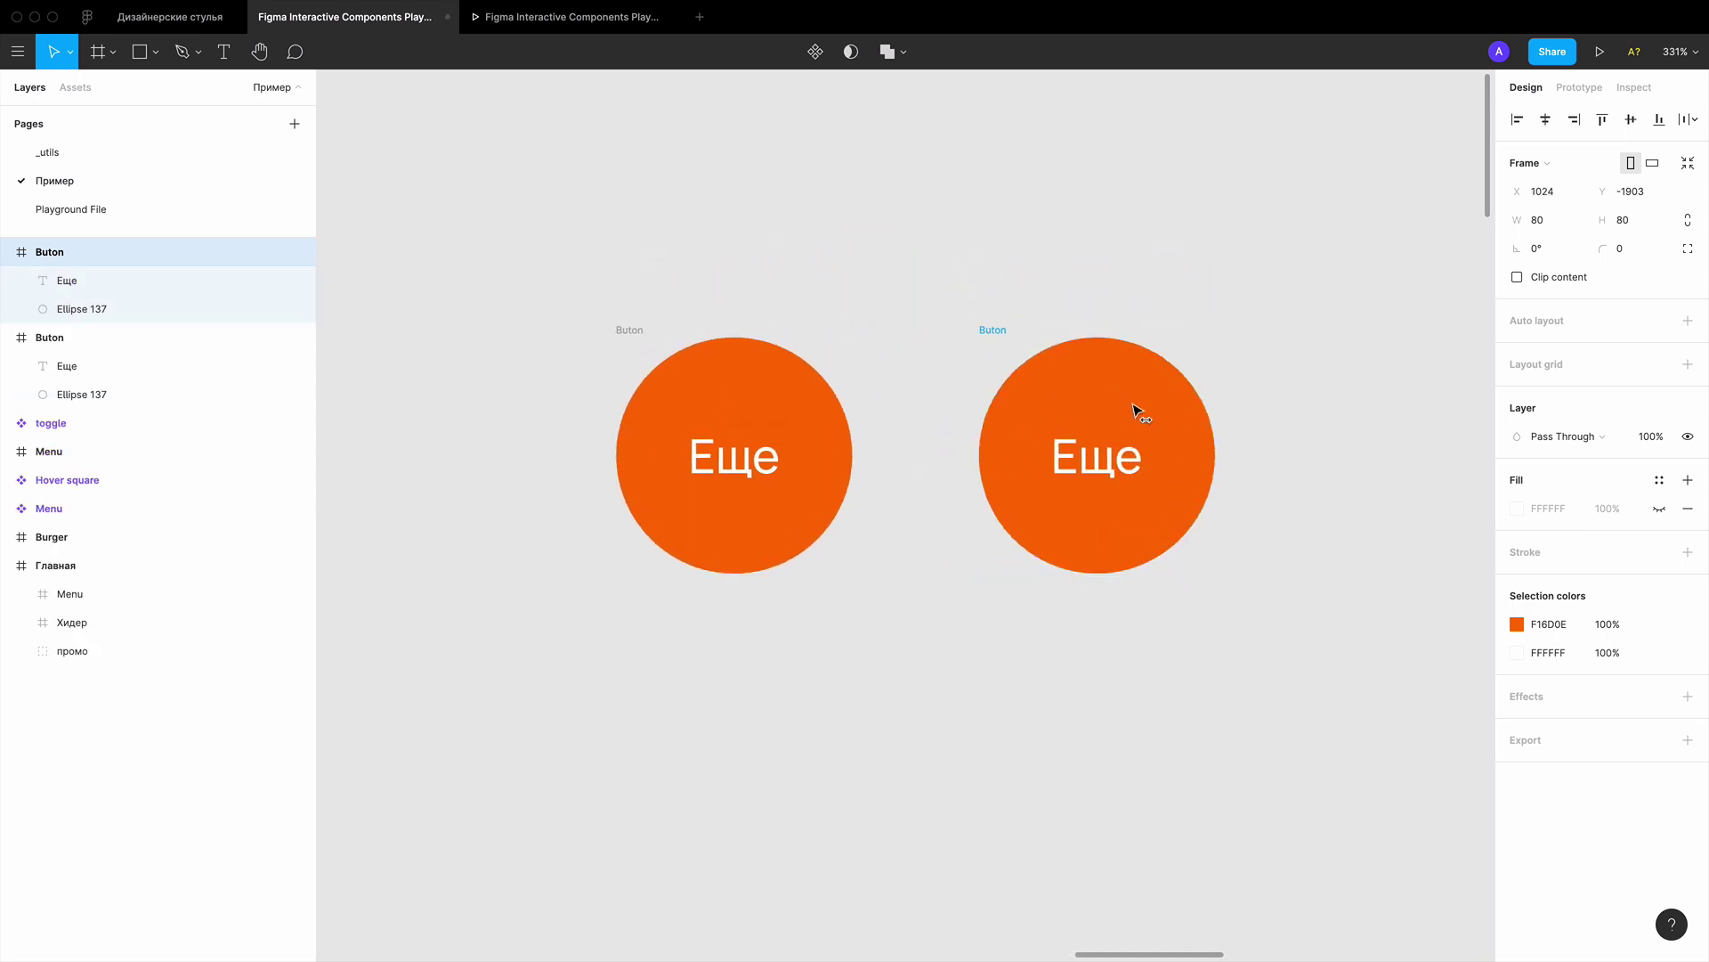
Enlarge the copy's circle from its centre to 102×102
{"action": "left_click", "coordinate": [1267, 385]}
{"action": "left_click", "coordinate": [1038, 366]}
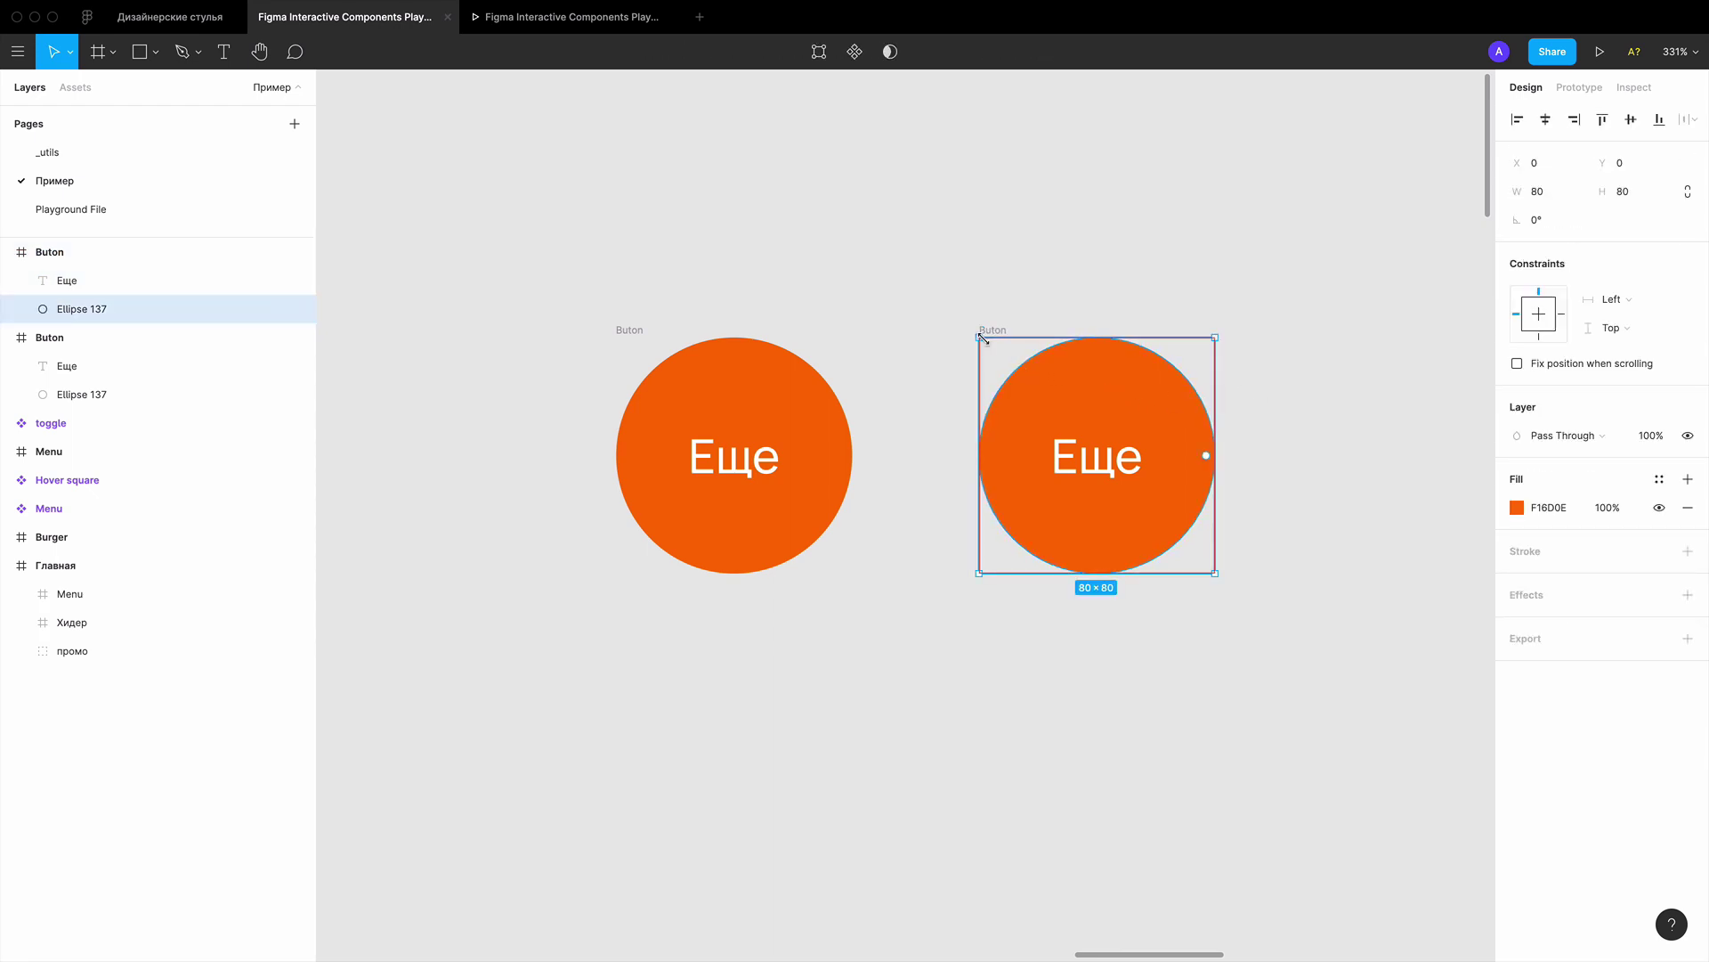
{"action": "mouse_move", "coordinate": [80, 251]}
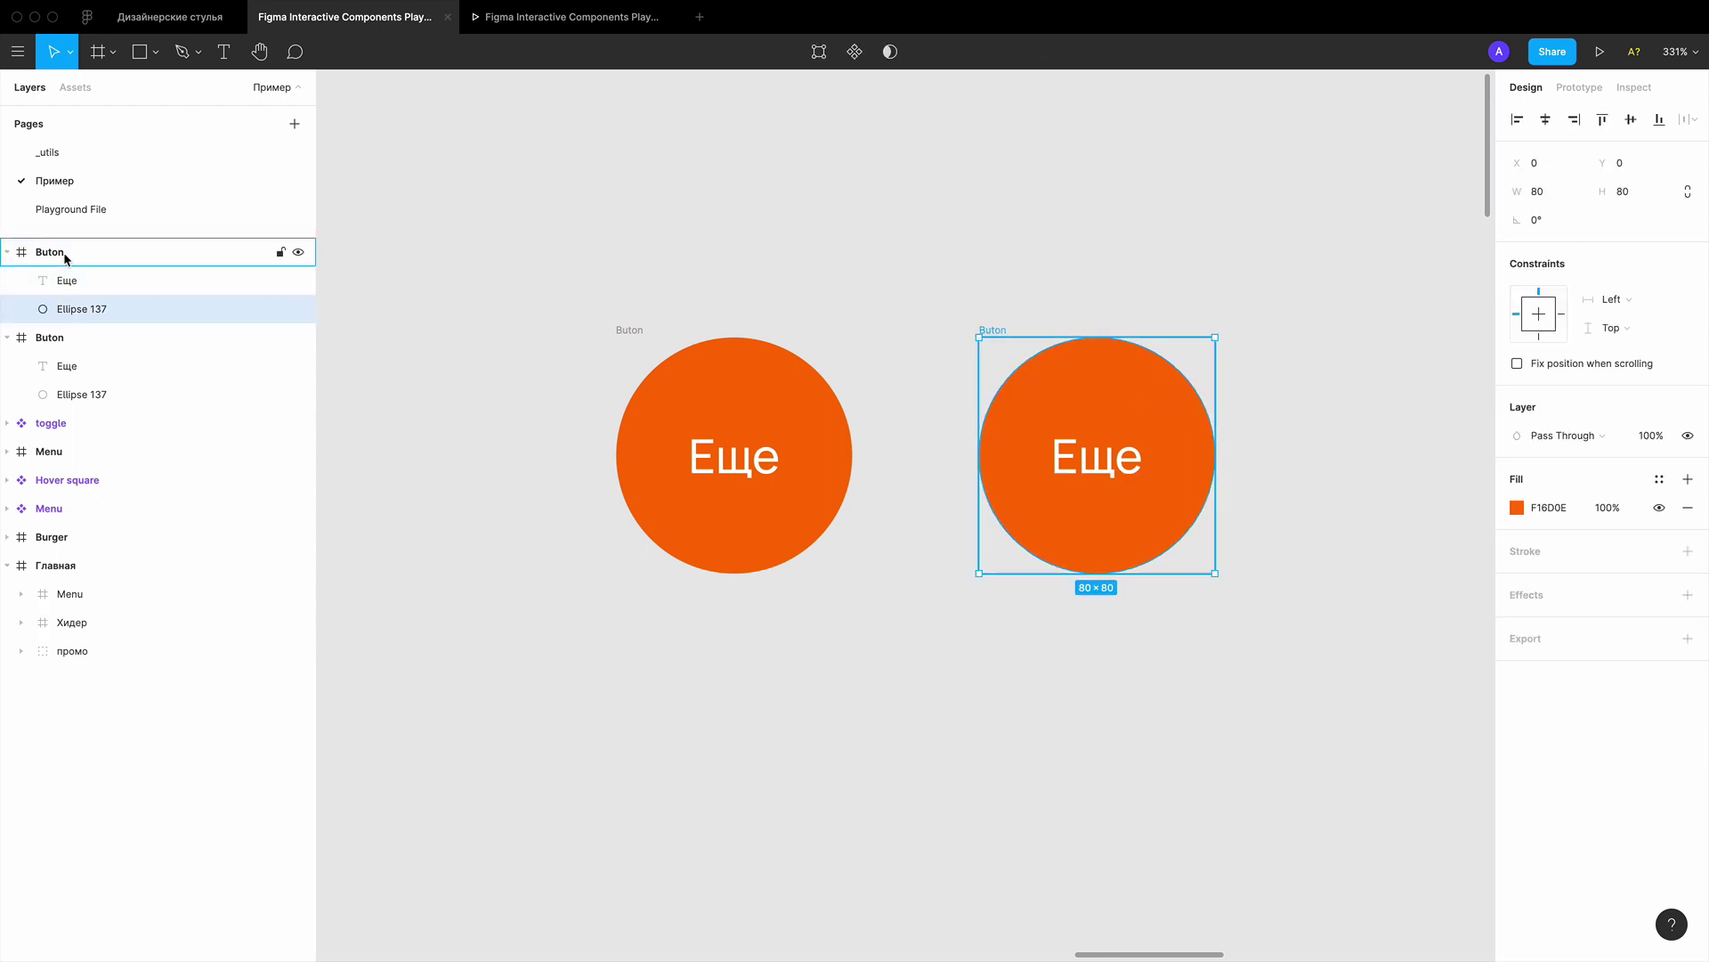
{"action": "left_click_drag", "start_coordinate": [979, 338], "coordinate": [946, 304]}
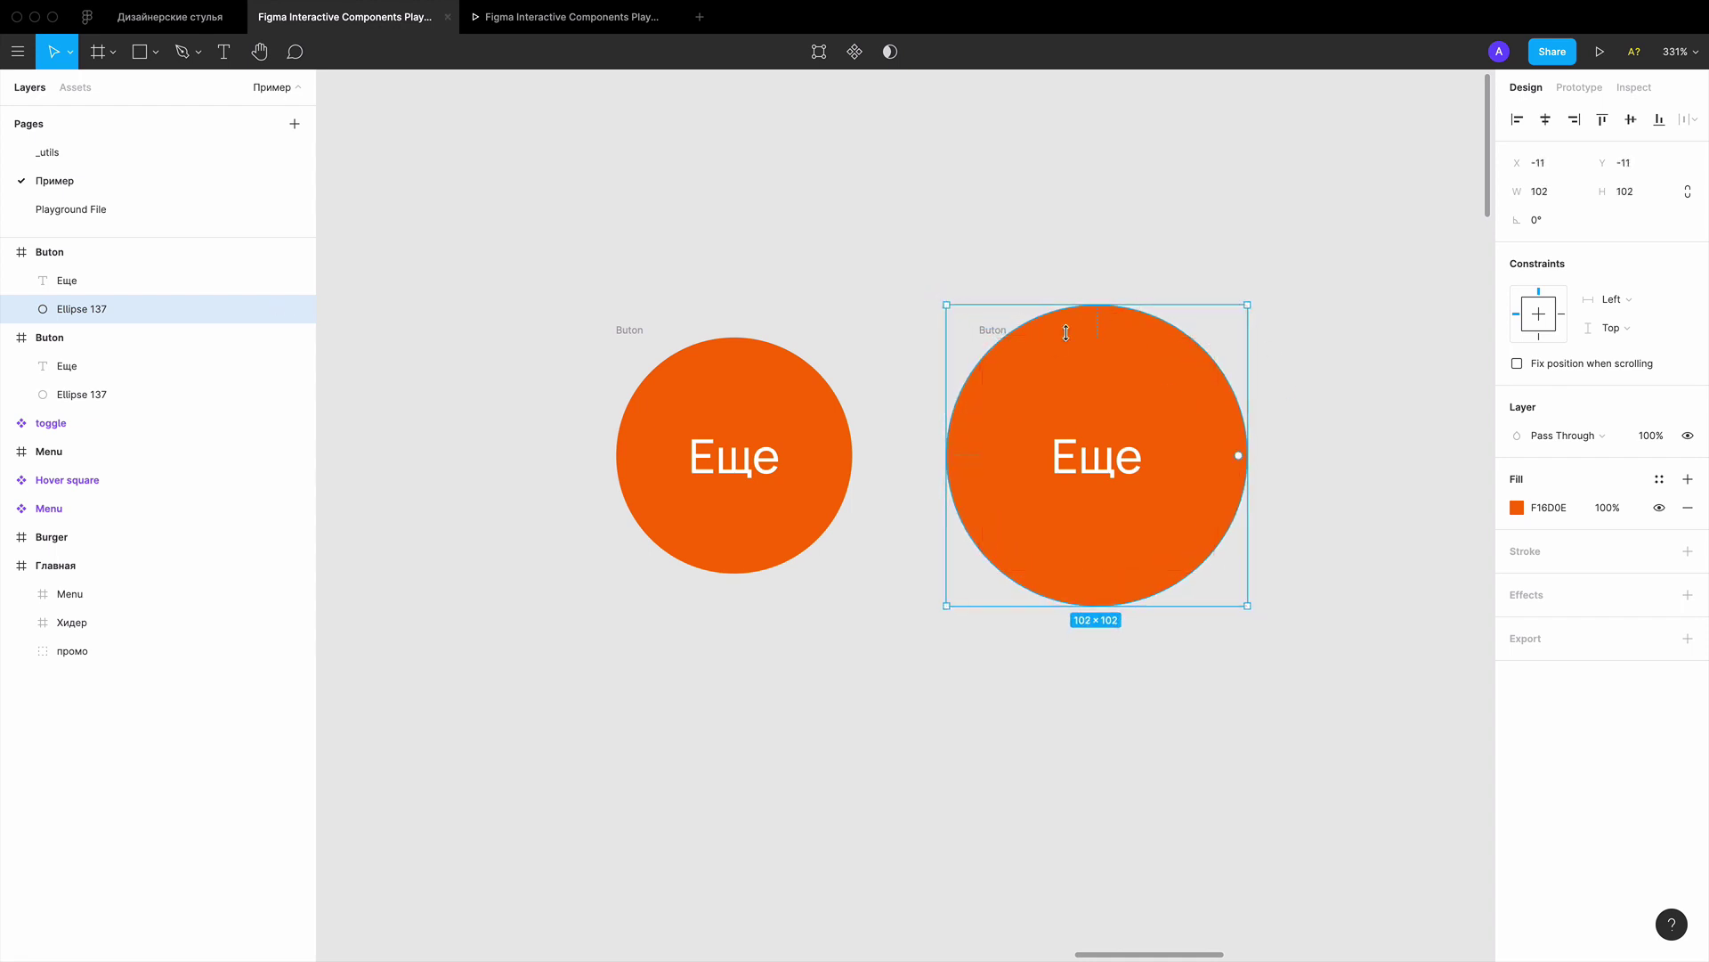
Recolour the enlarged circle to lighter orange F1960E, then select both Buton frames
{"action": "left_click", "coordinate": [1517, 507]}
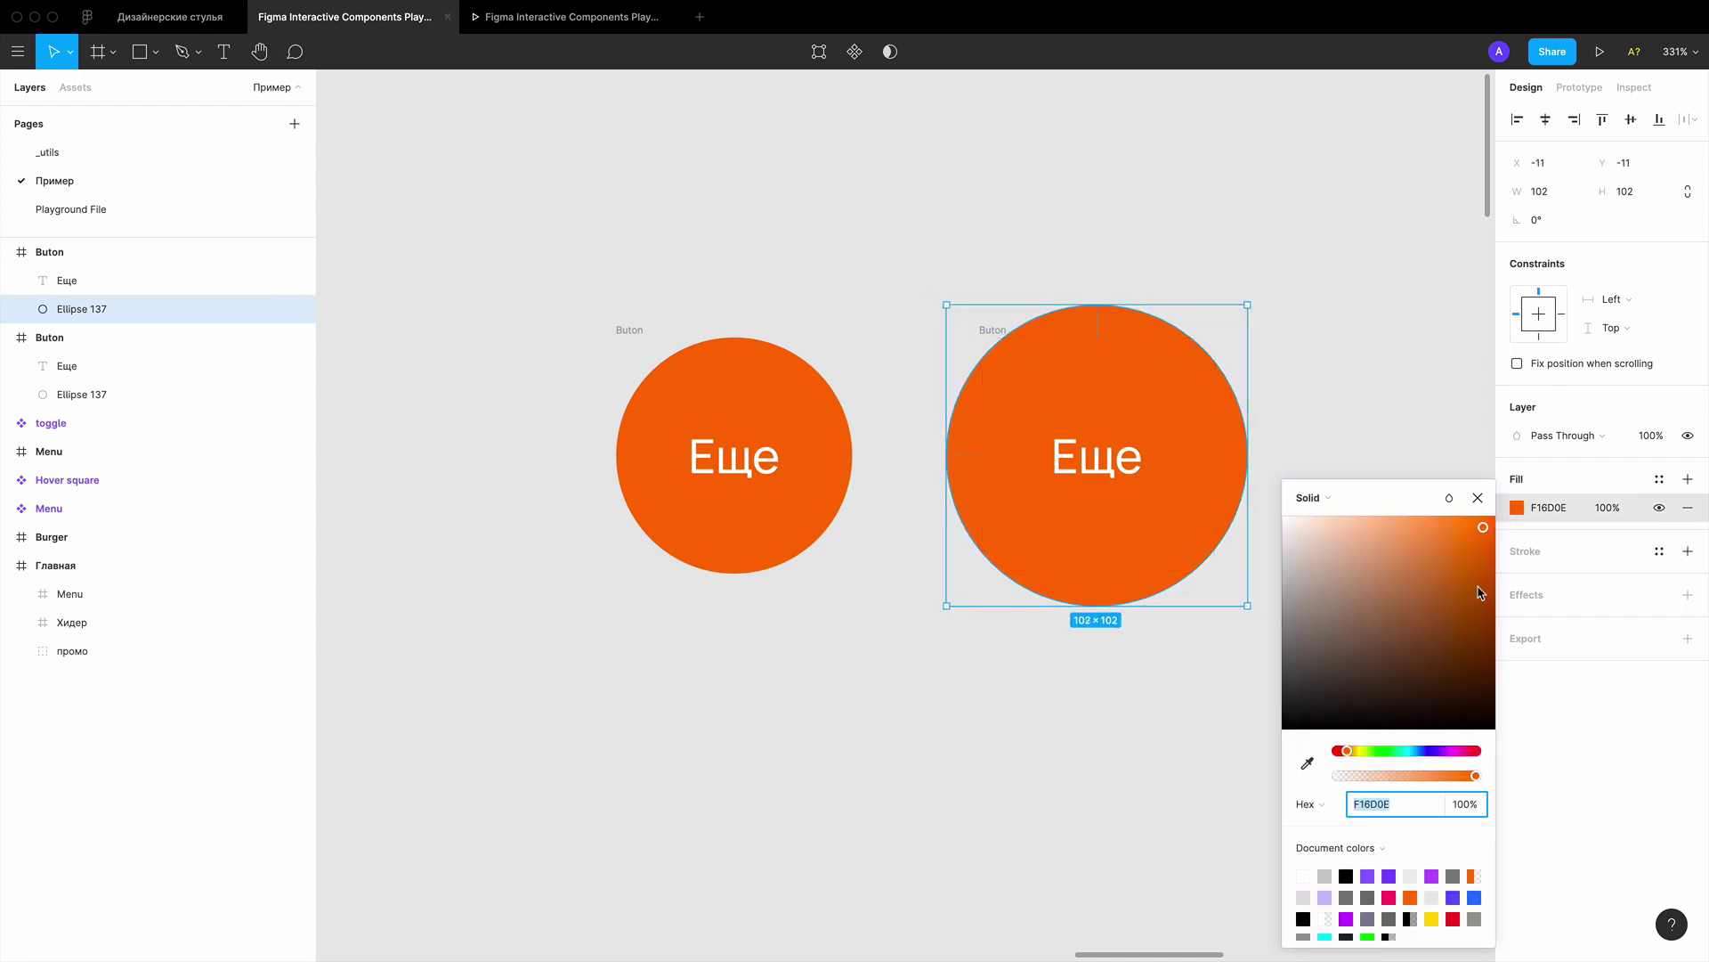
{"action": "left_click_drag", "start_coordinate": [1349, 749], "coordinate": [1350, 751]}
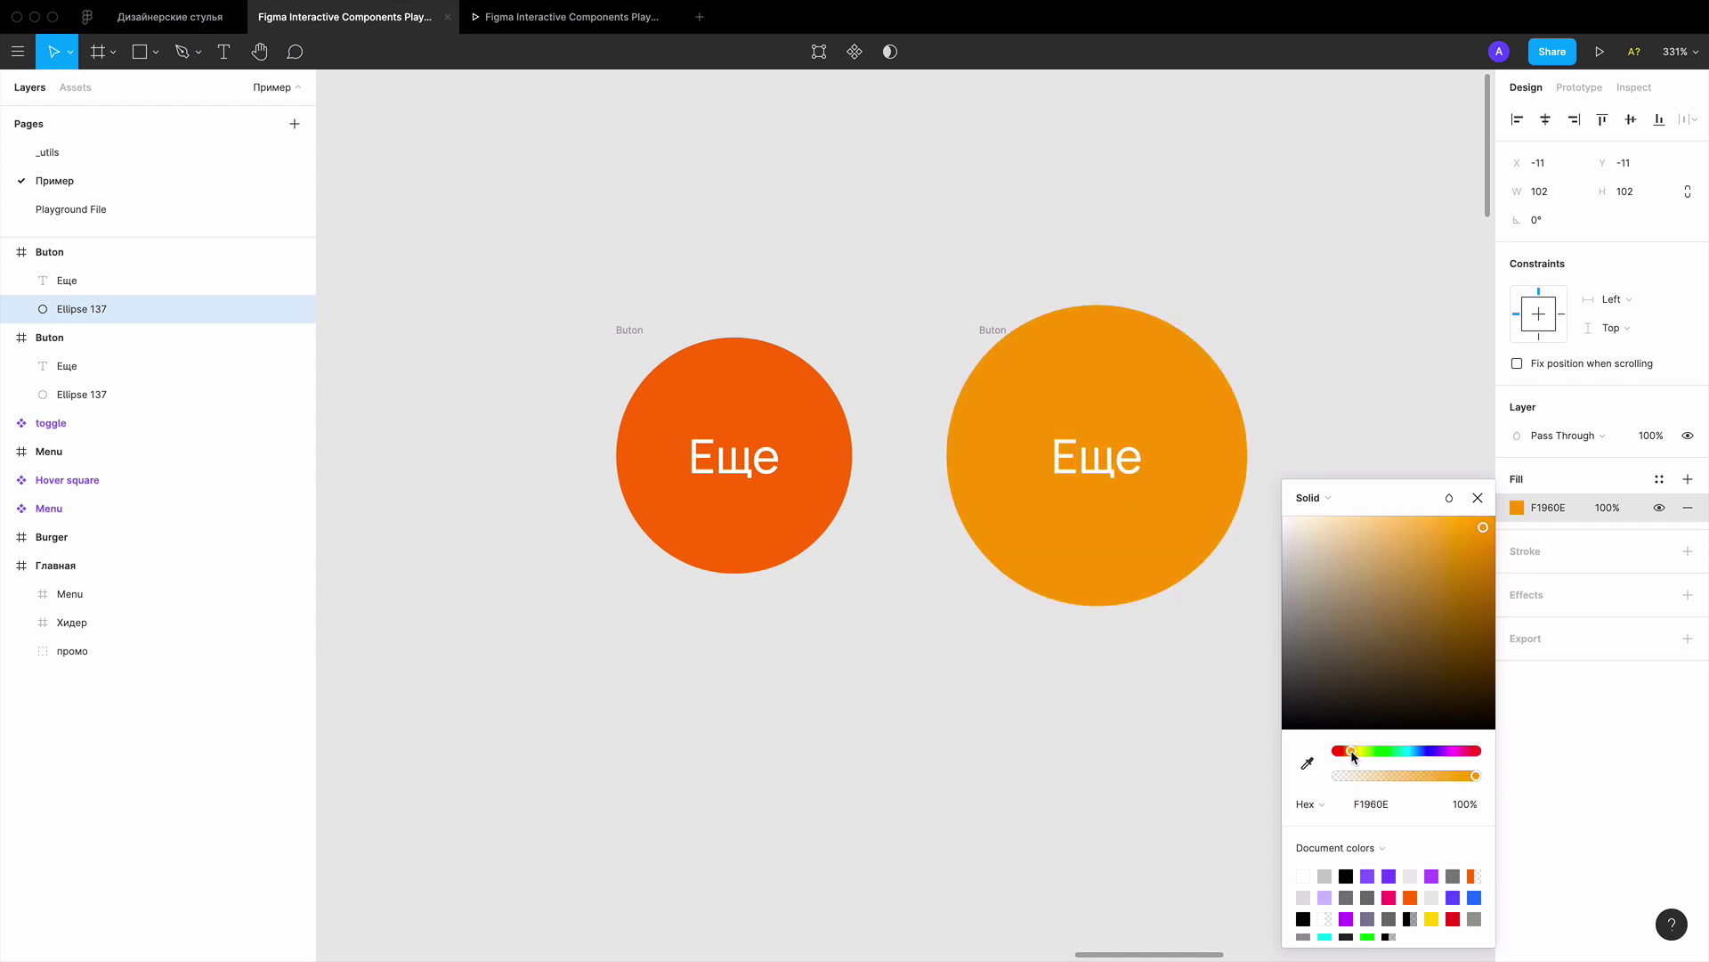
{"action": "left_click", "coordinate": [1478, 498]}
{"action": "left_click", "coordinate": [776, 312]}
{"action": "left_click", "coordinate": [747, 363]}
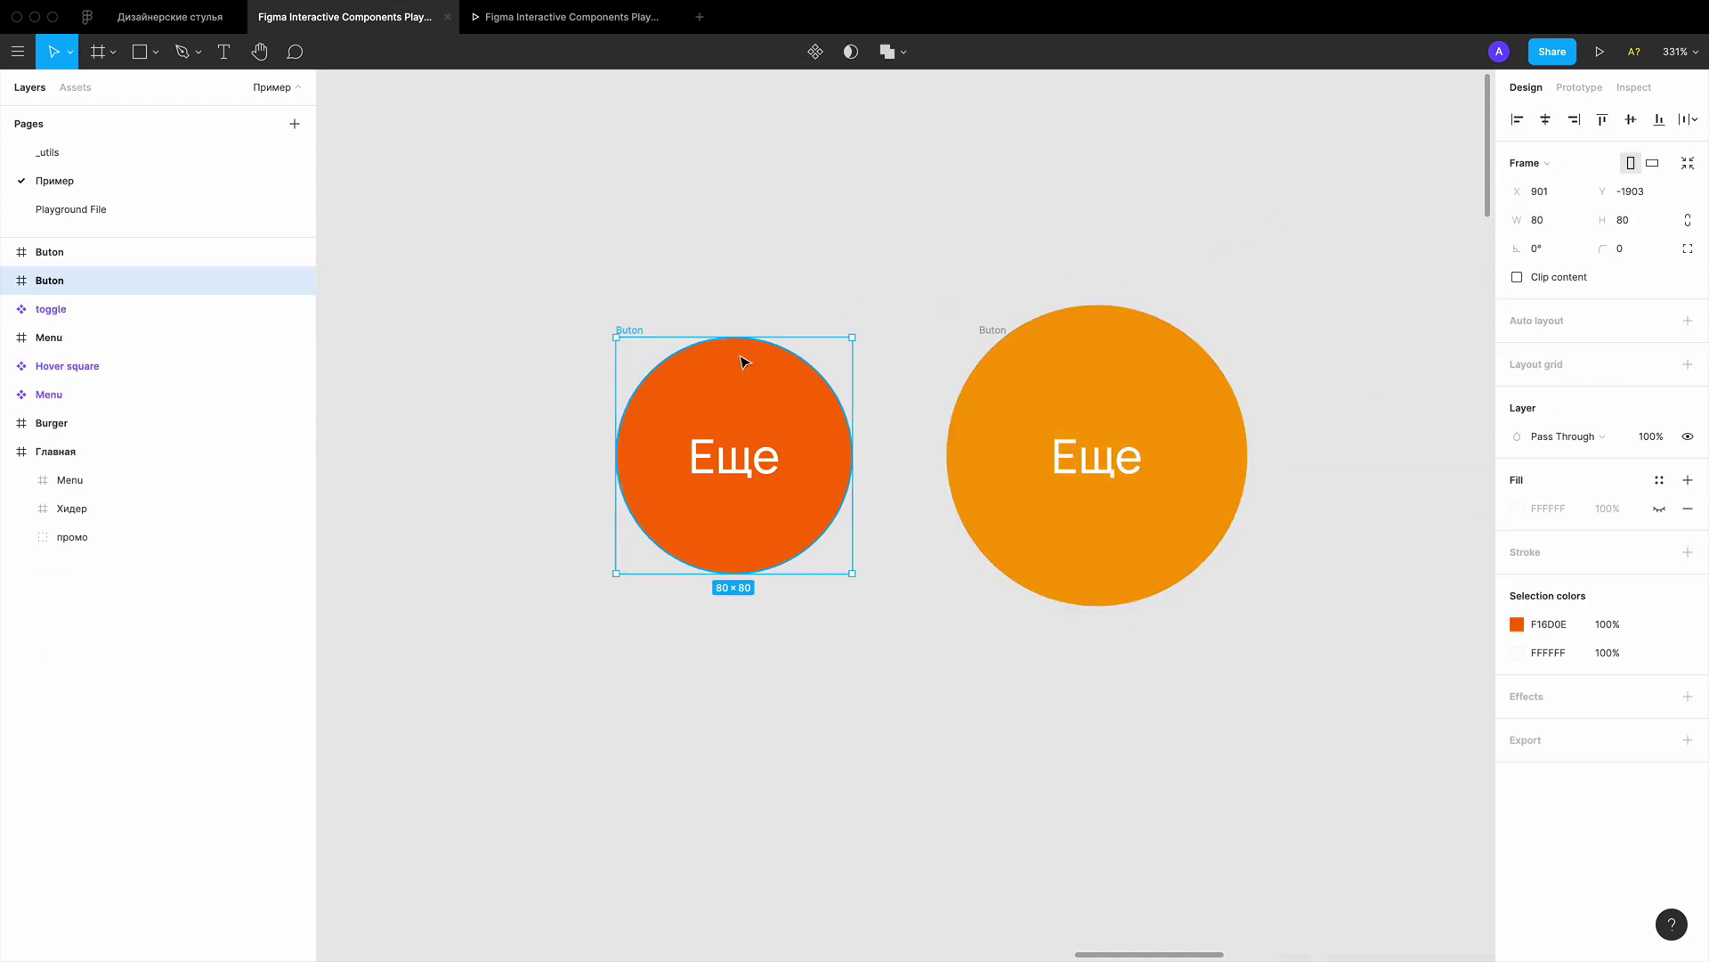
{"action": "left_click", "coordinate": [84, 259]}
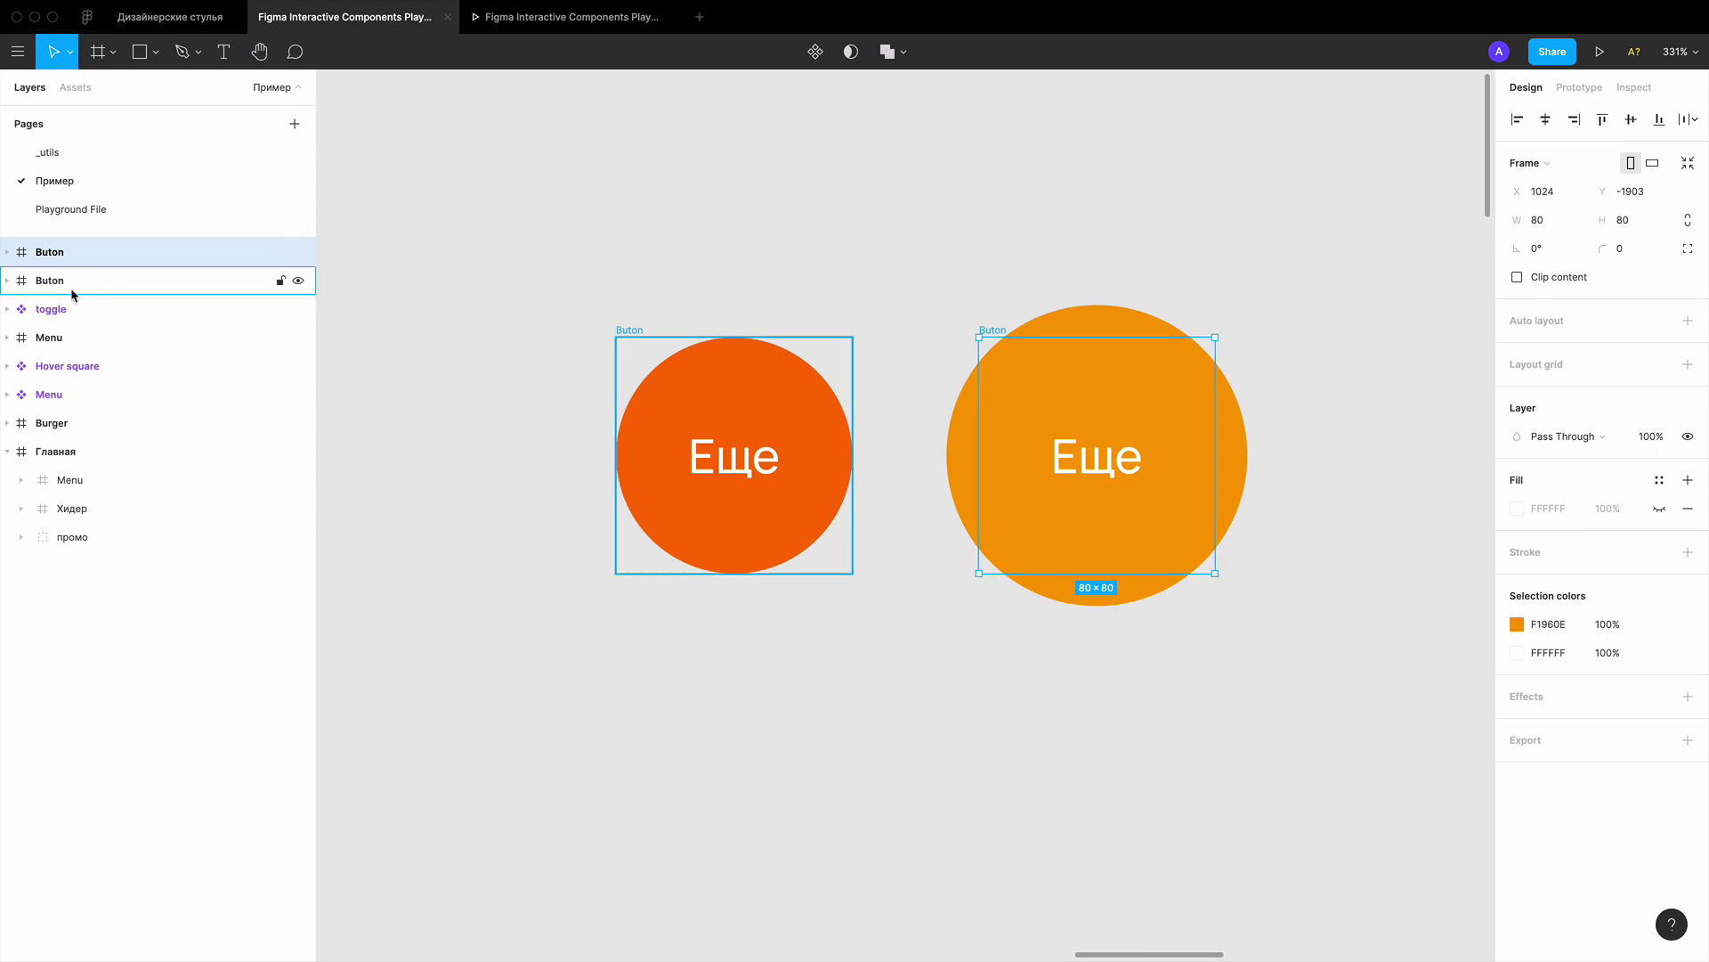
Turn both Buton frames into components and combine them into one variant set
{"action": "left_click_drag", "start_coordinate": [454, 200], "coordinate": [667, 387]}
{"action": "left_click_drag", "start_coordinate": [1316, 766], "coordinate": [1380, 772]}
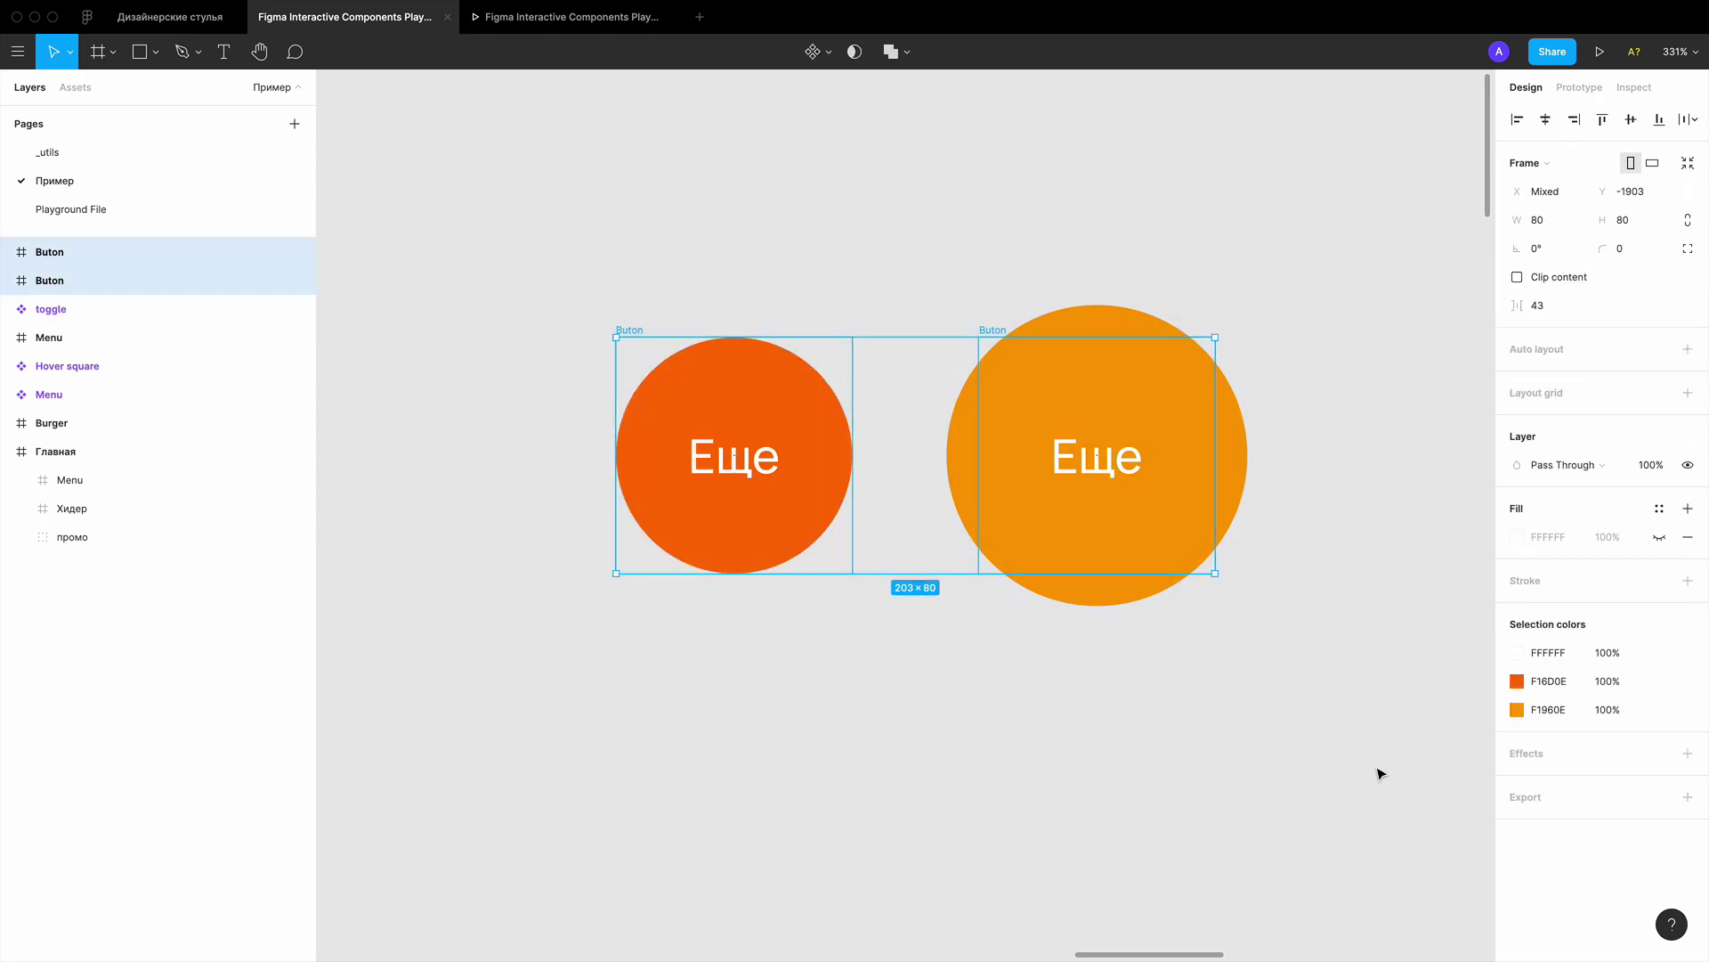
{"action": "left_click", "coordinate": [828, 51]}
{"action": "left_click", "coordinate": [848, 120]}
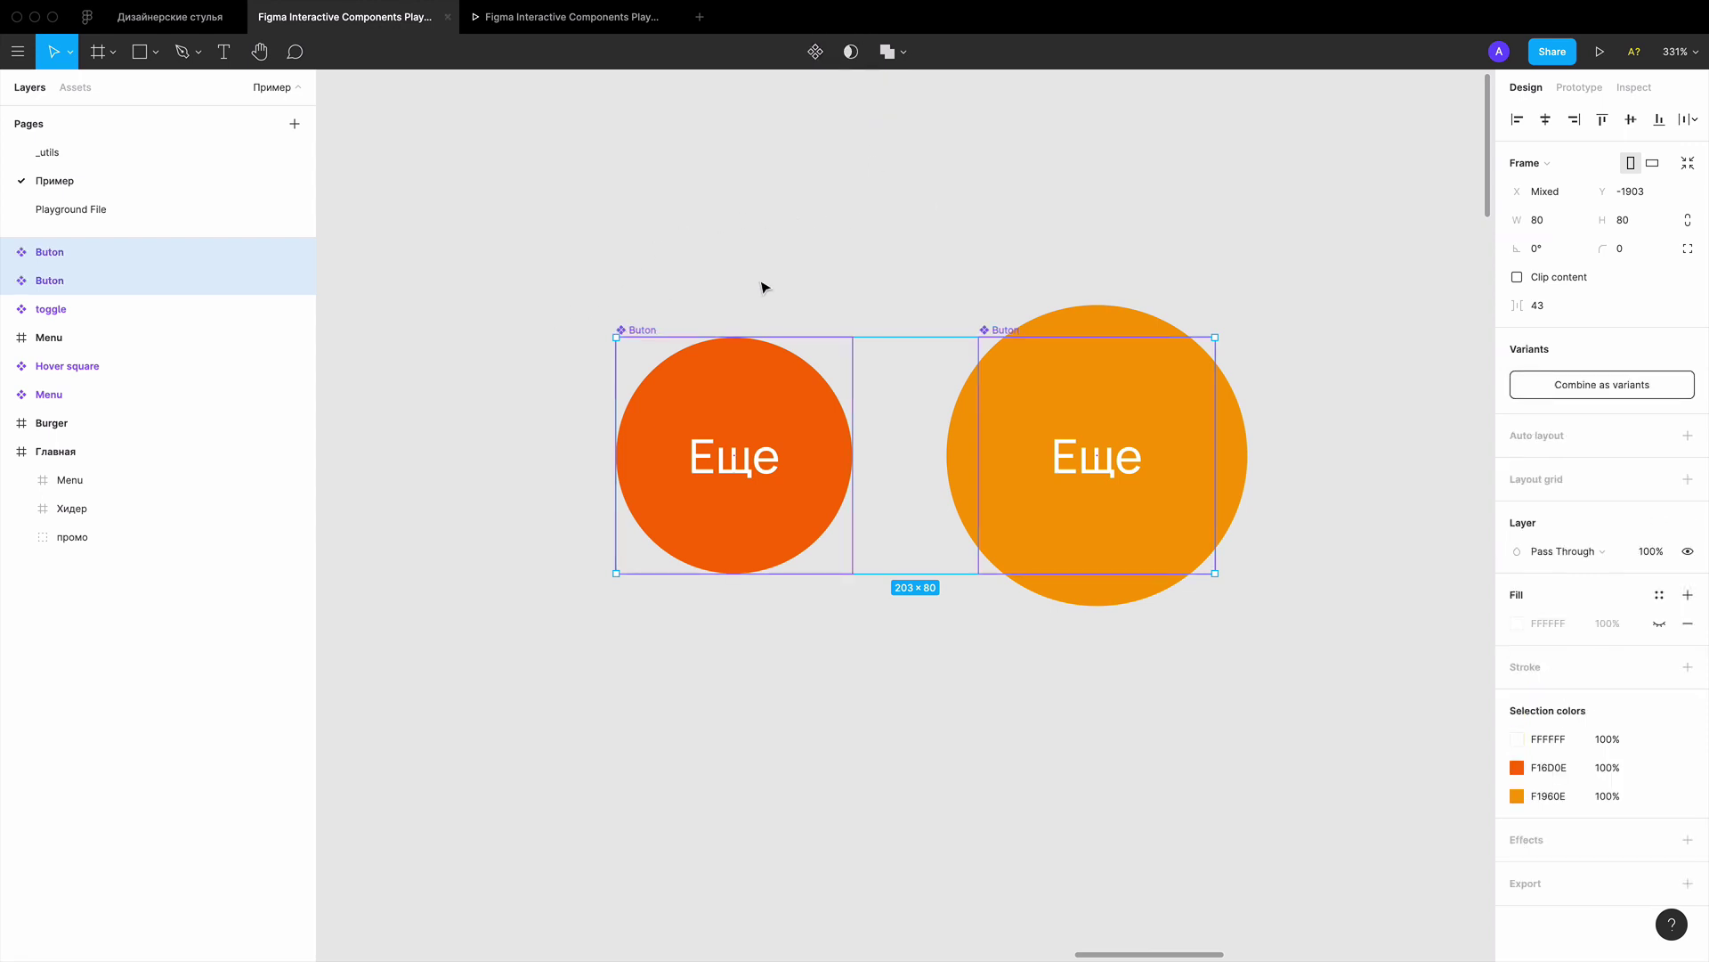
{"action": "left_click", "coordinate": [1575, 394]}
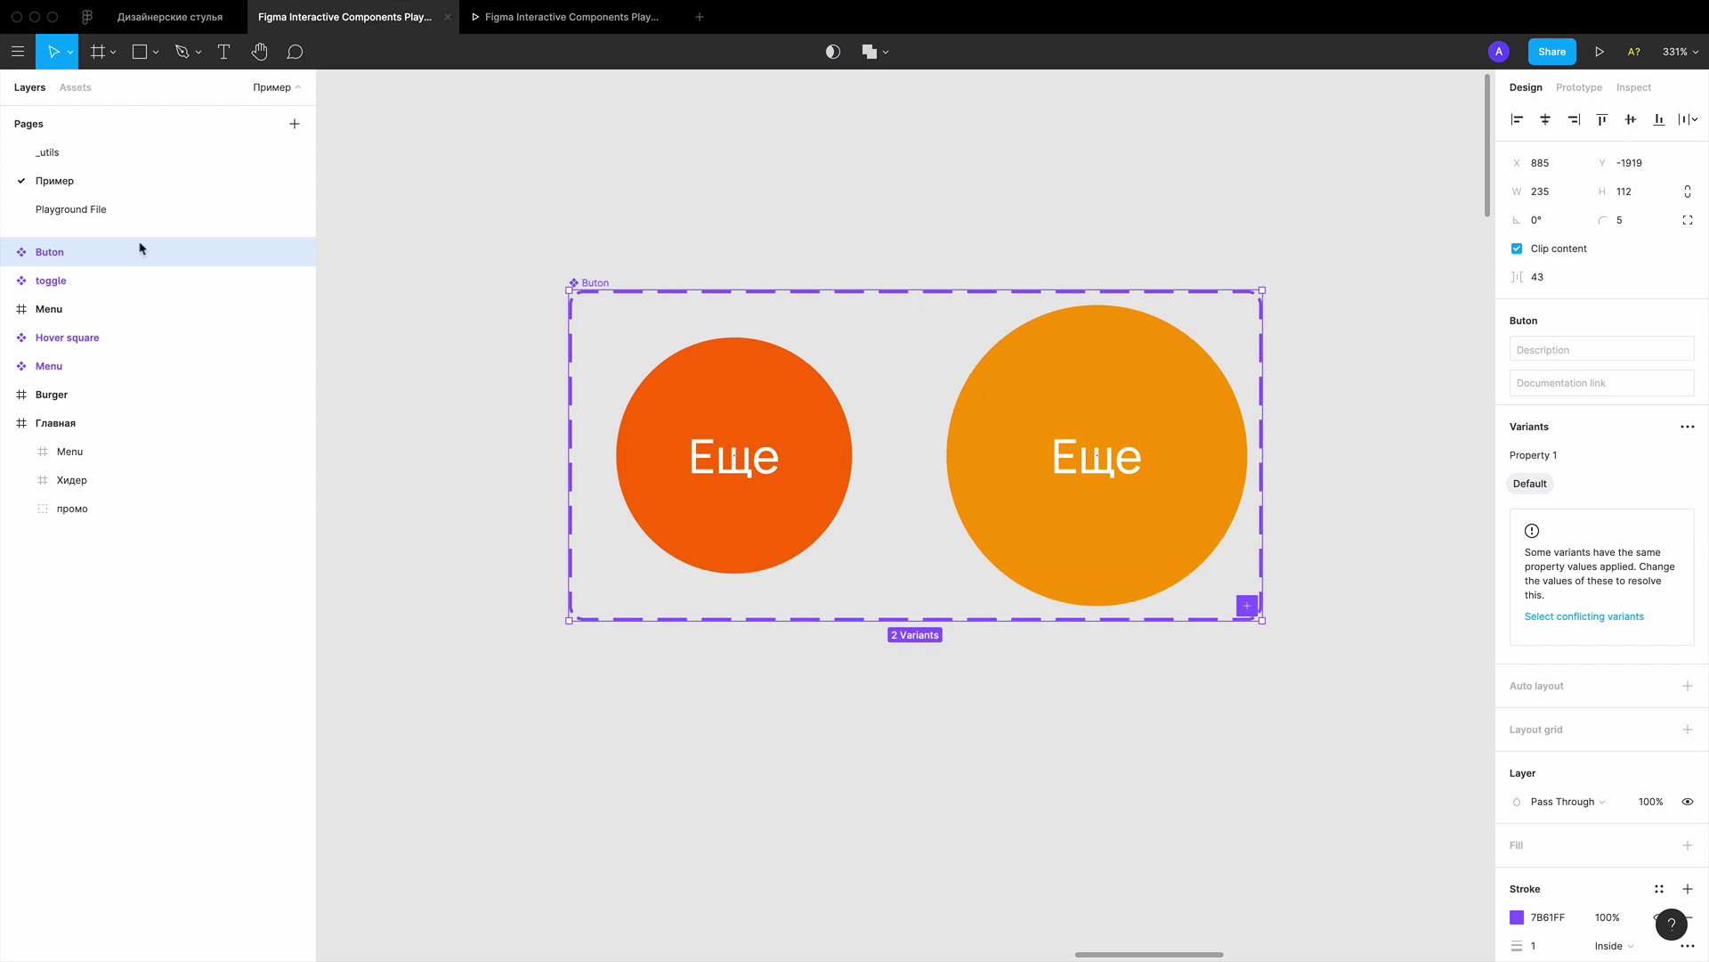
Rename the red circle's variant to small and the orange circle's variant to big
{"action": "left_click", "coordinate": [6, 253]}
{"action": "left_click", "coordinate": [62, 280]}
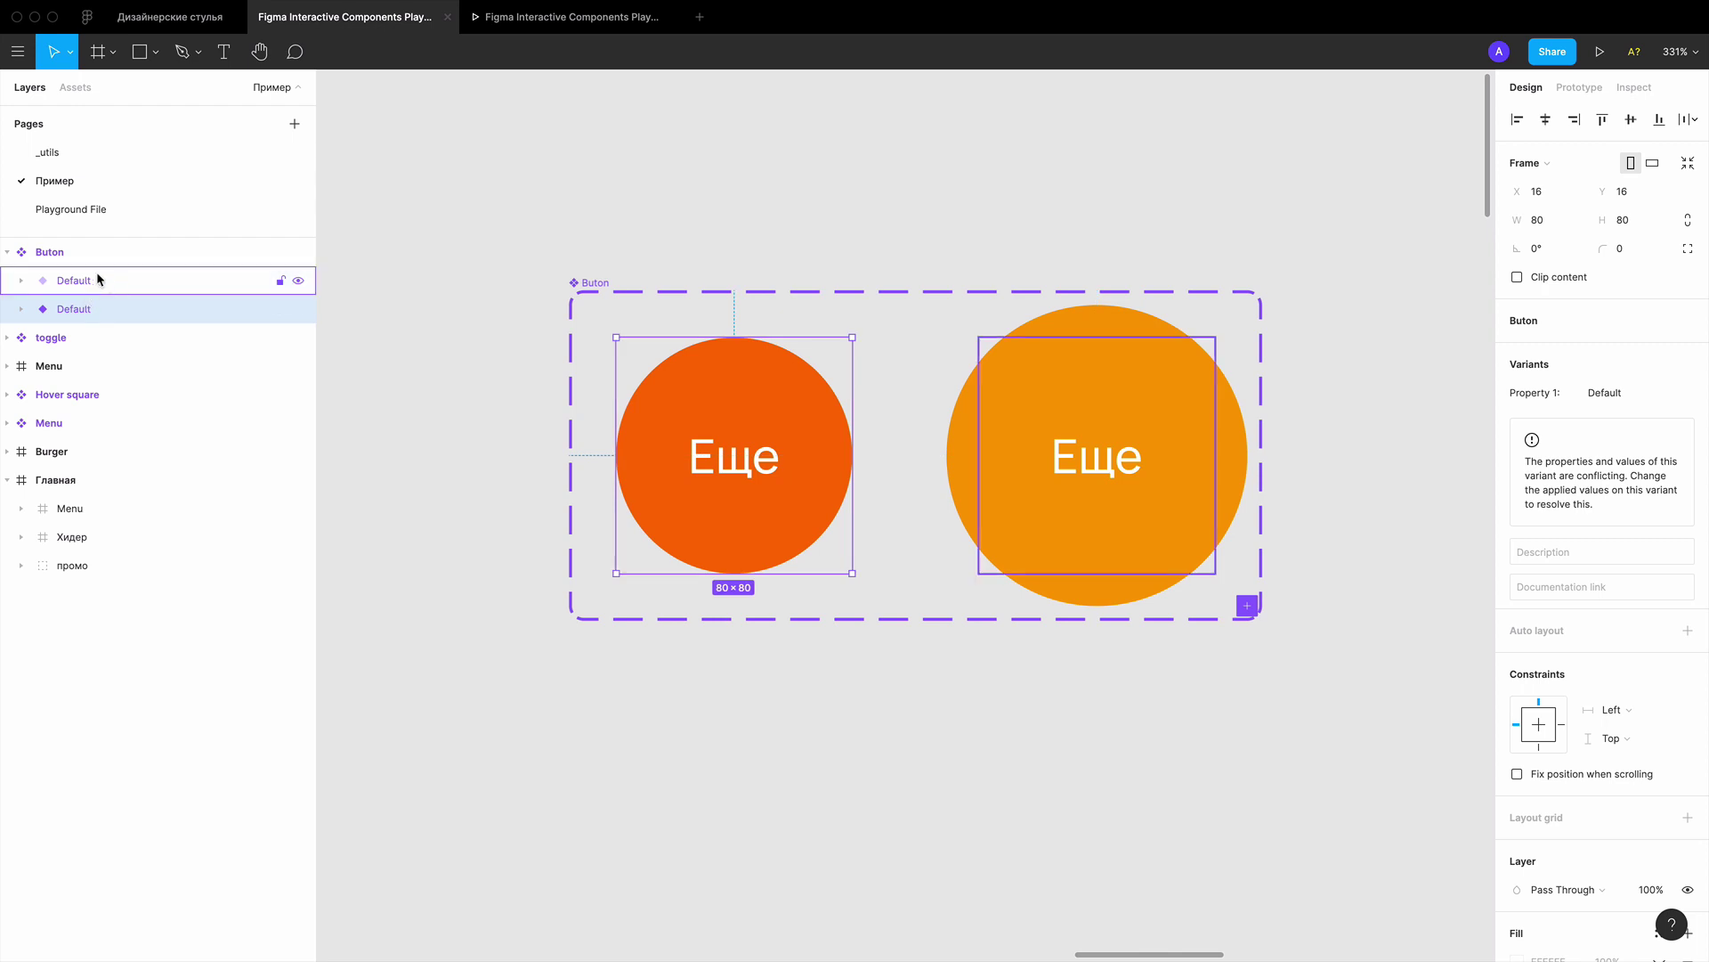
{"action": "left_click", "coordinate": [101, 311]}
{"action": "left_click", "coordinate": [1617, 393]}
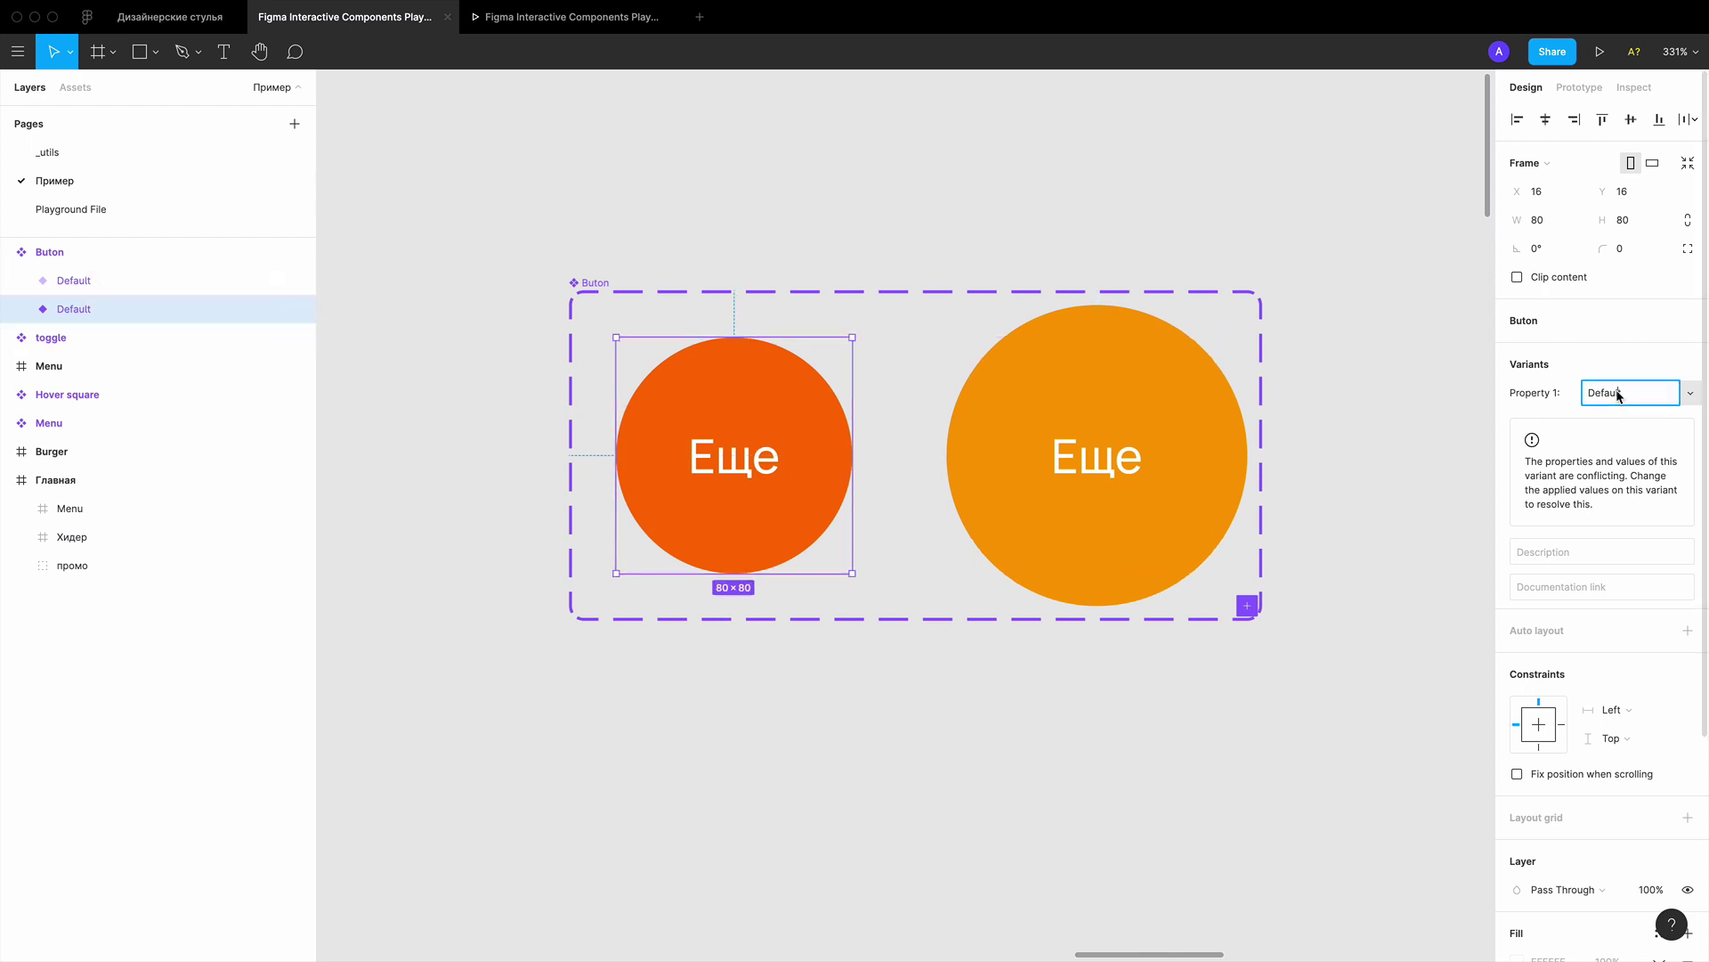
{"action": "type", "text": "small"}
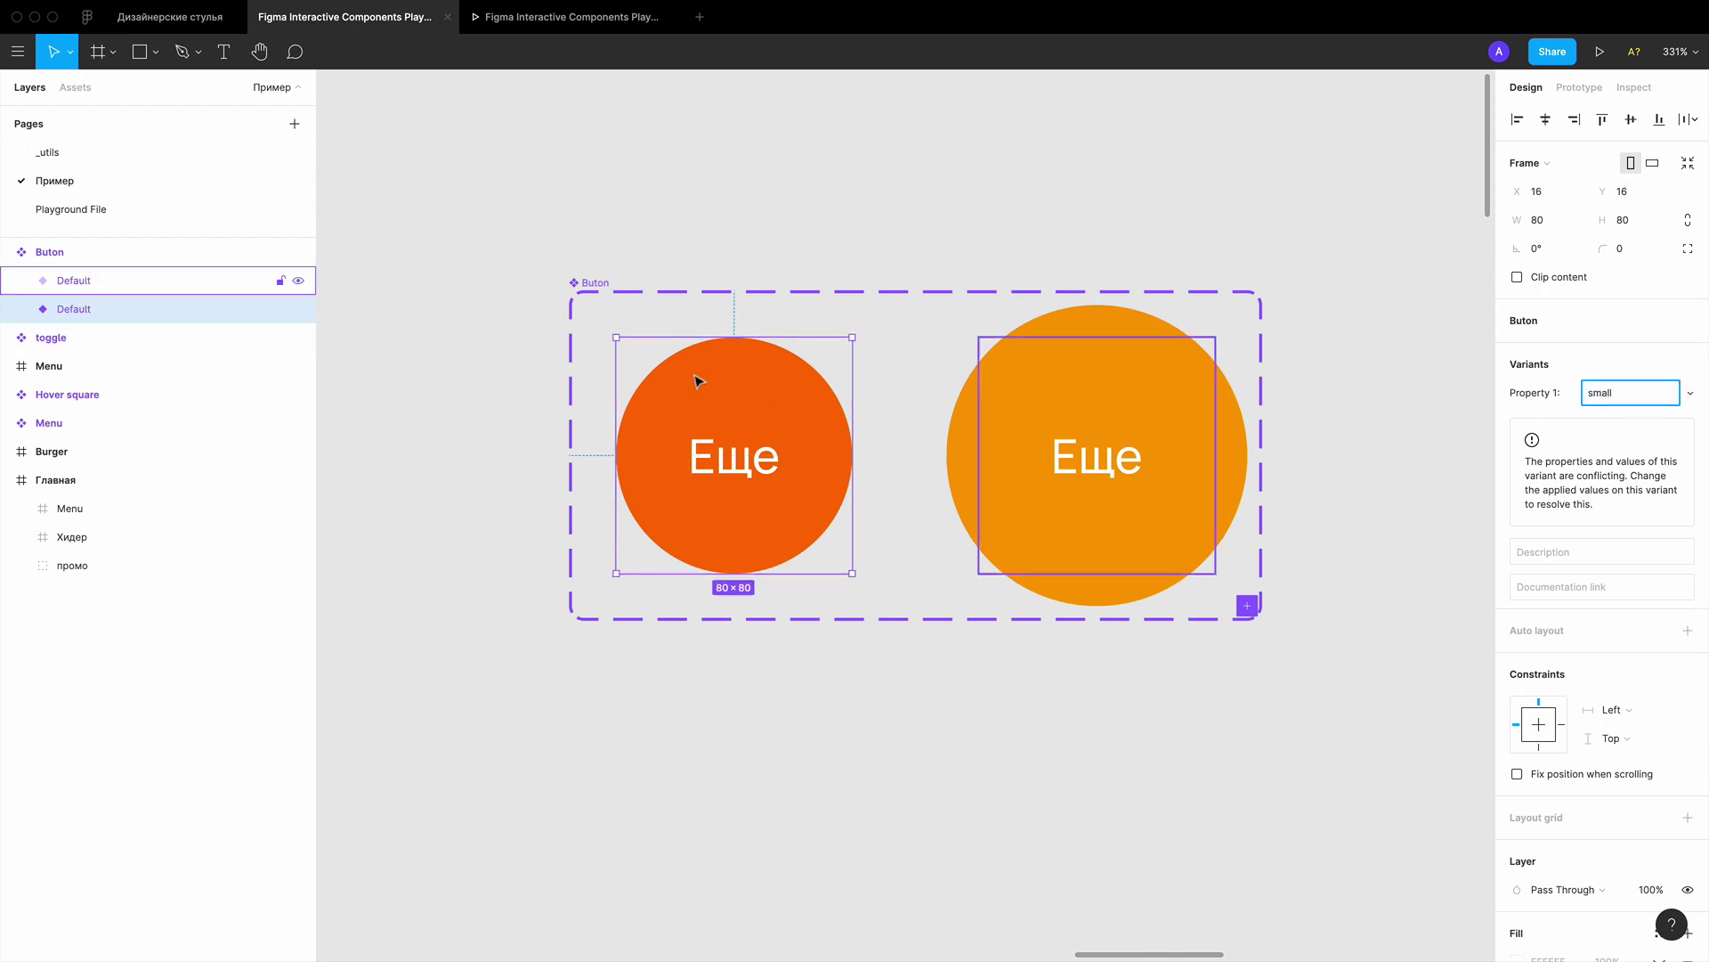
{"action": "left_click", "coordinate": [141, 278]}
{"action": "mouse_move", "coordinate": [1631, 393]}
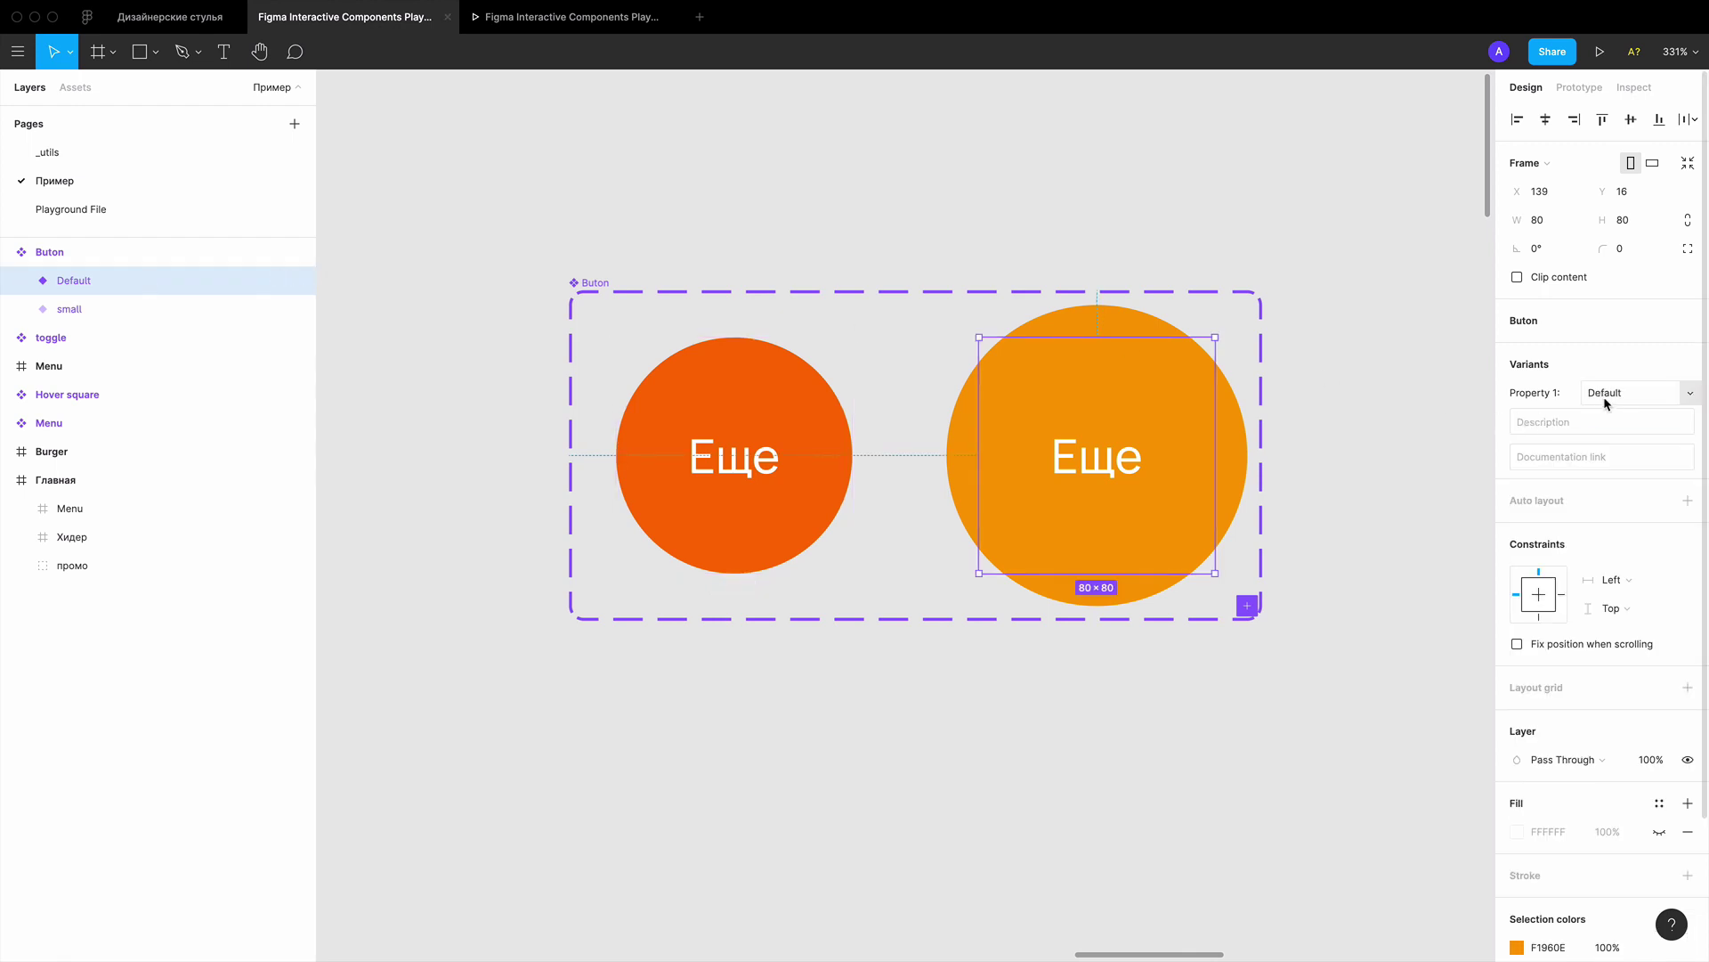
{"action": "type", "text": "big"}
{"action": "key", "text": "Return"}
{"action": "double_click", "coordinate": [801, 409]}
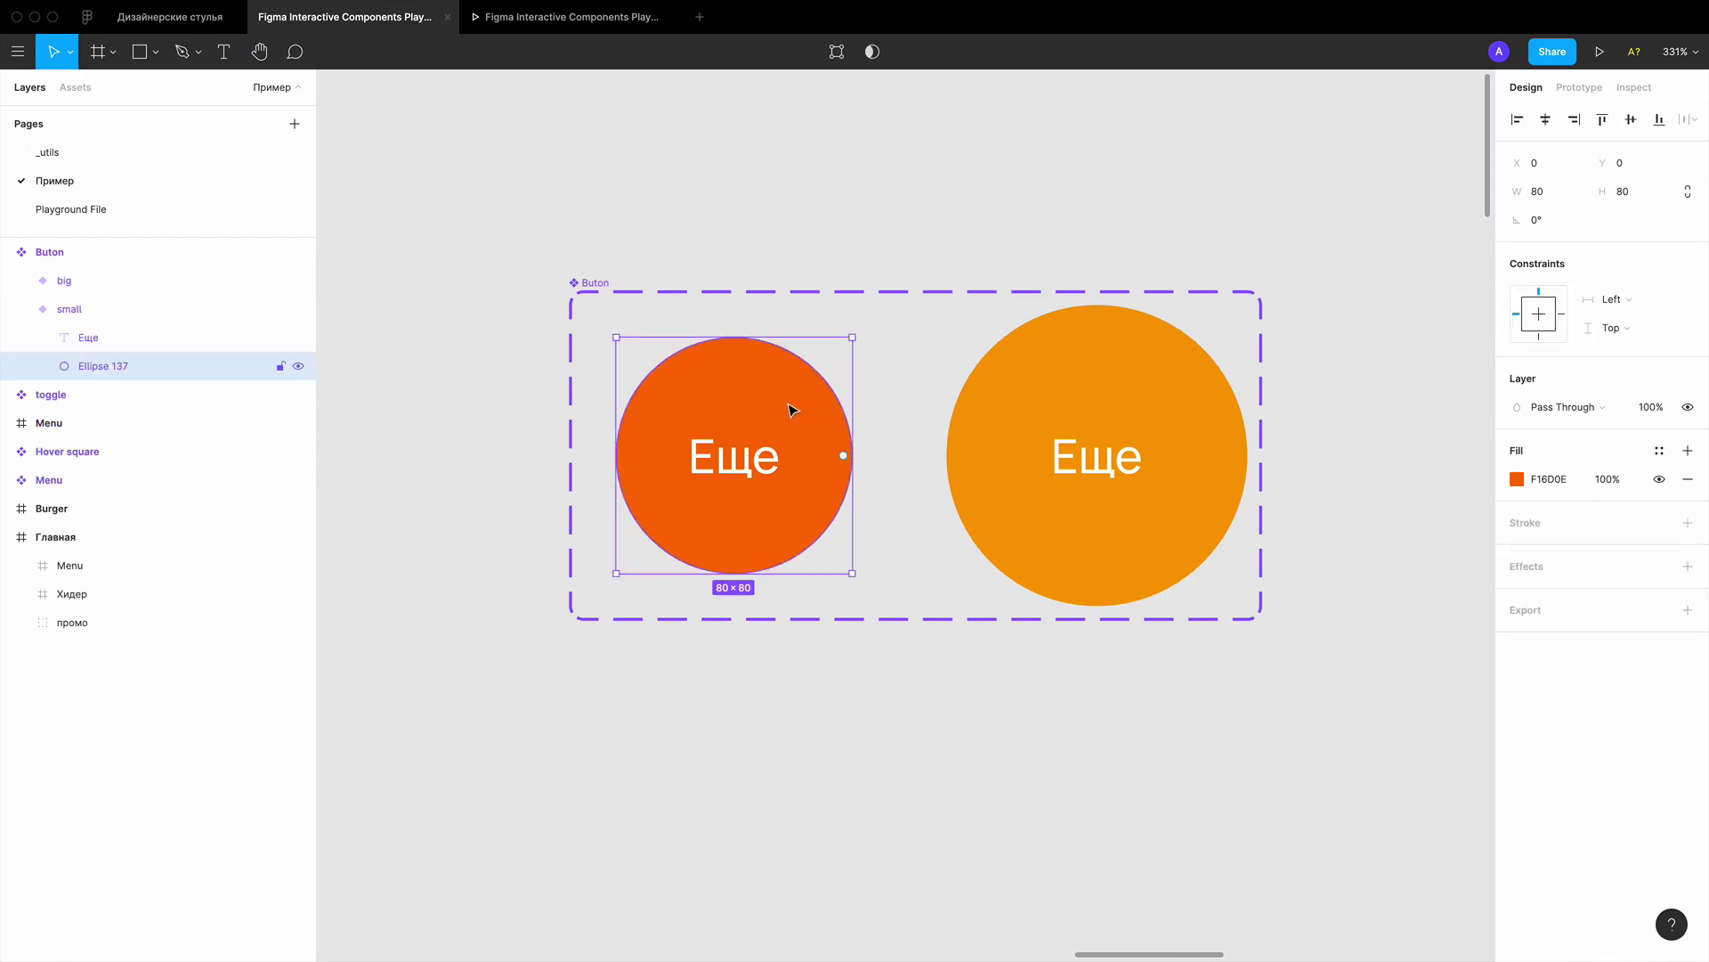
{"action": "scroll", "coordinate": [790, 410], "scroll_direction": "down", "scroll_amount": 2}
{"action": "left_click_drag", "start_coordinate": [784, 422], "coordinate": [1443, 414]}
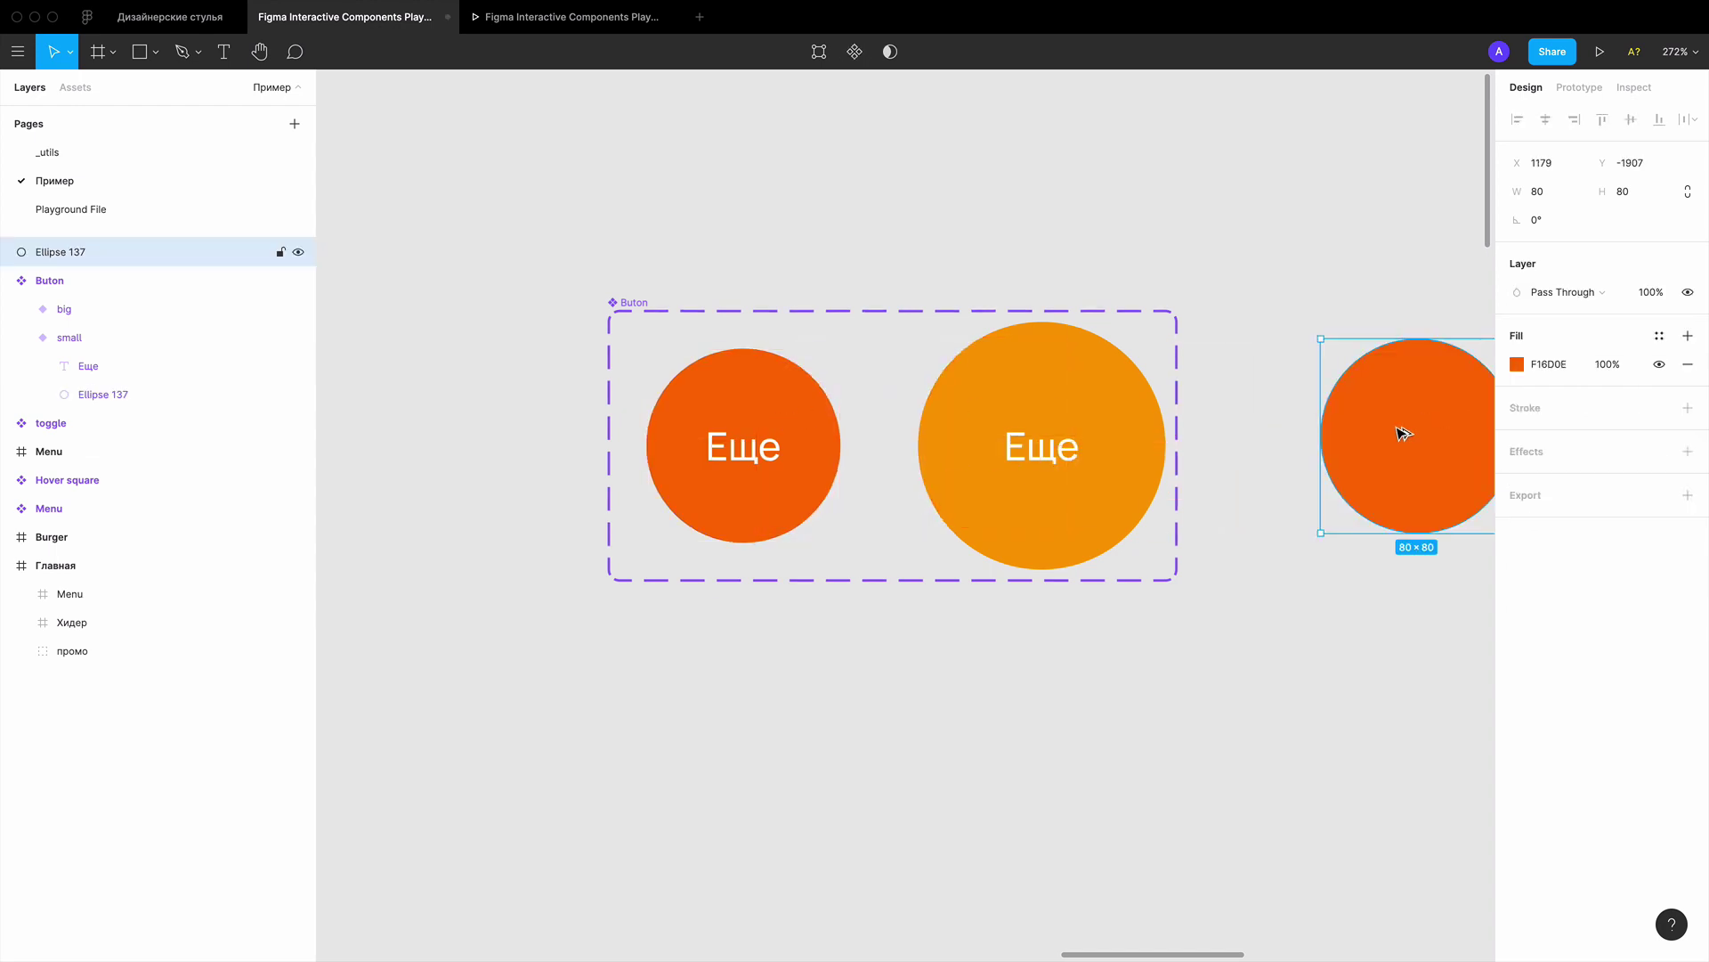
{"action": "scroll", "coordinate": [1401, 431], "scroll_direction": "right", "scroll_amount": 2}
{"action": "key", "text": "Delete"}
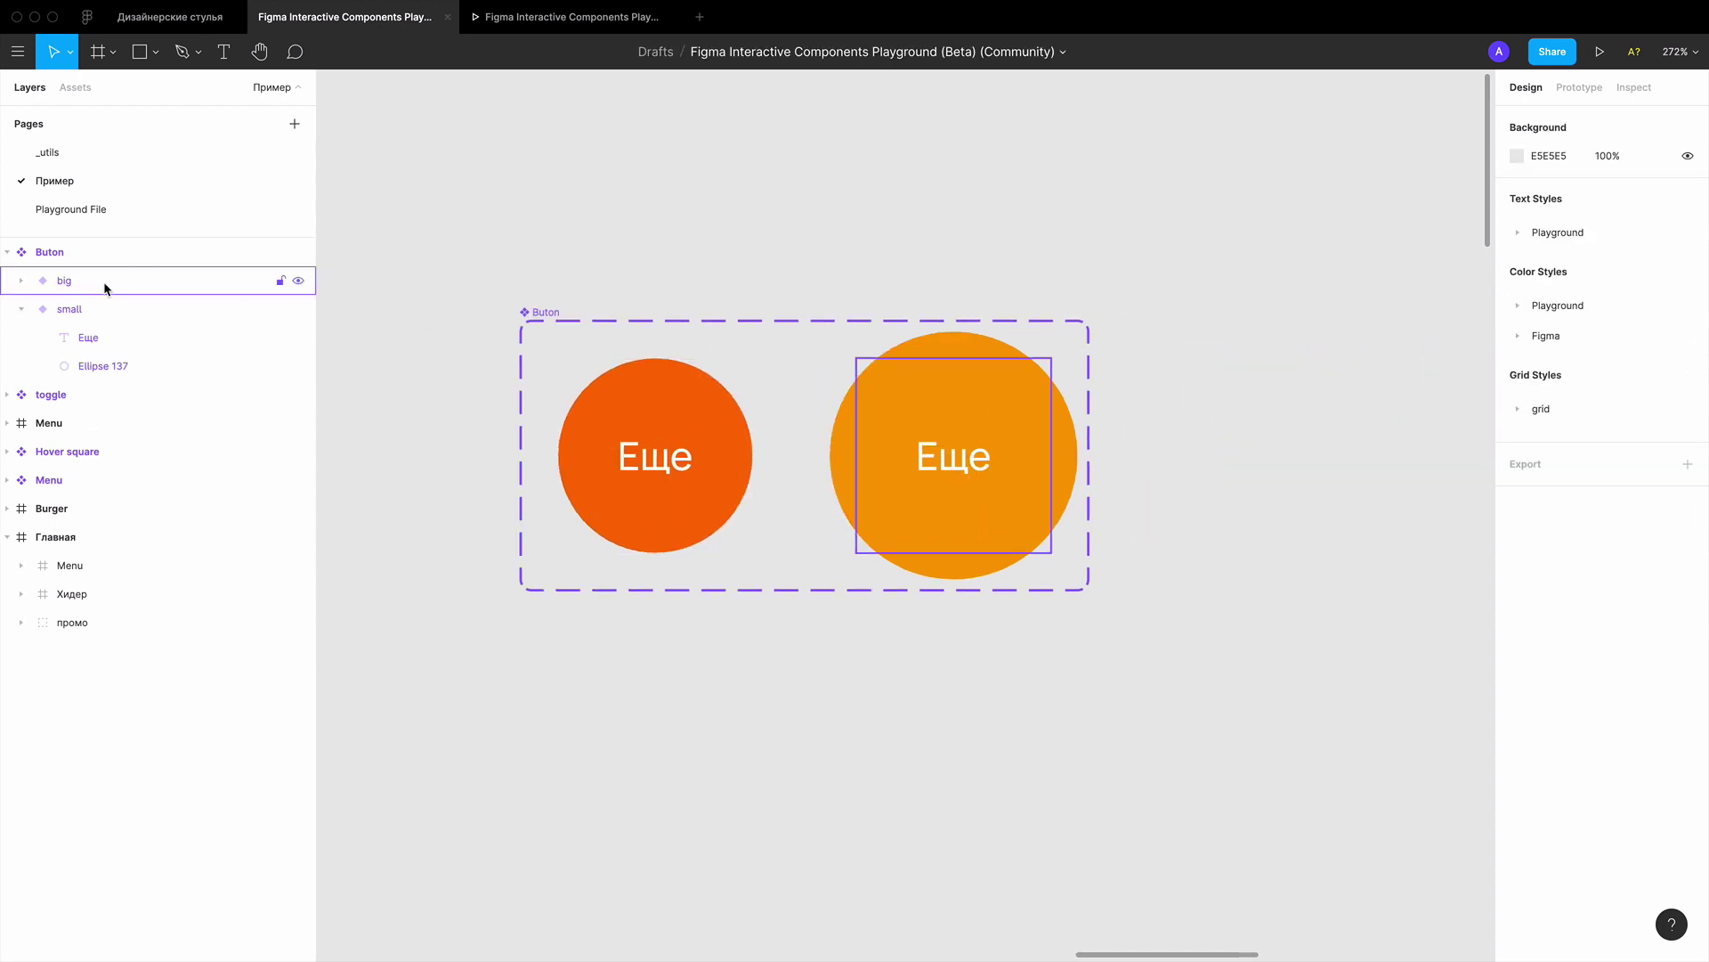
{"action": "left_click", "coordinate": [103, 281]}
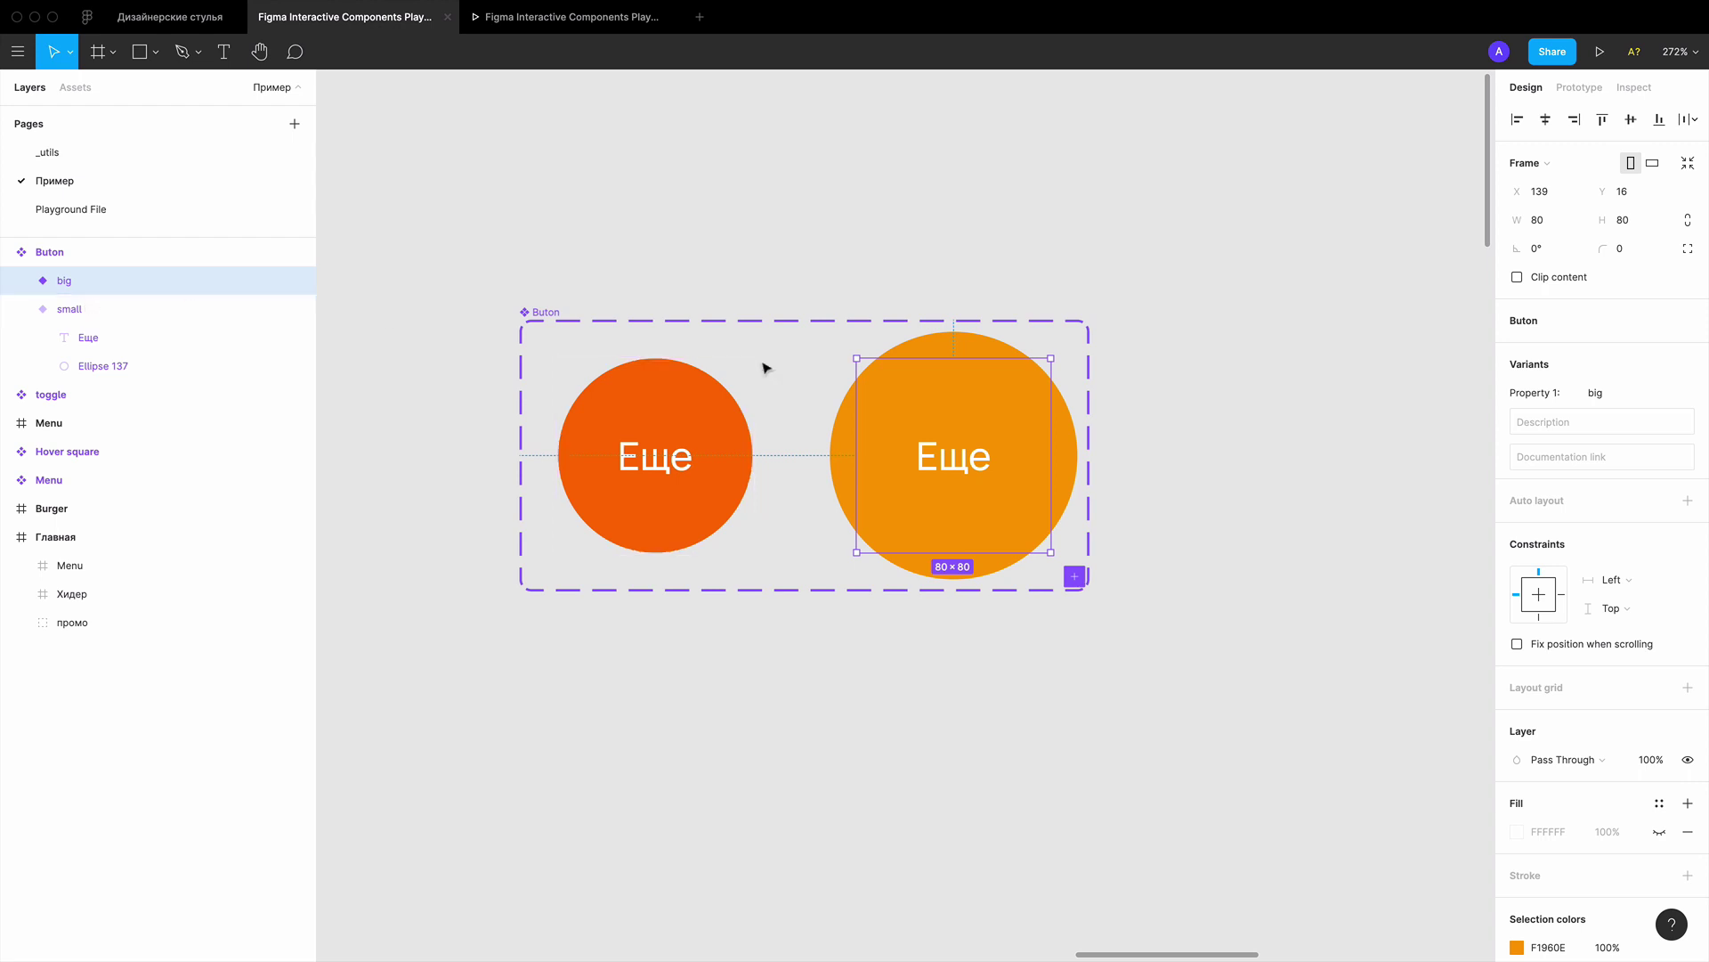
{"action": "left_click_drag", "start_coordinate": [939, 424], "coordinate": [1372, 456]}
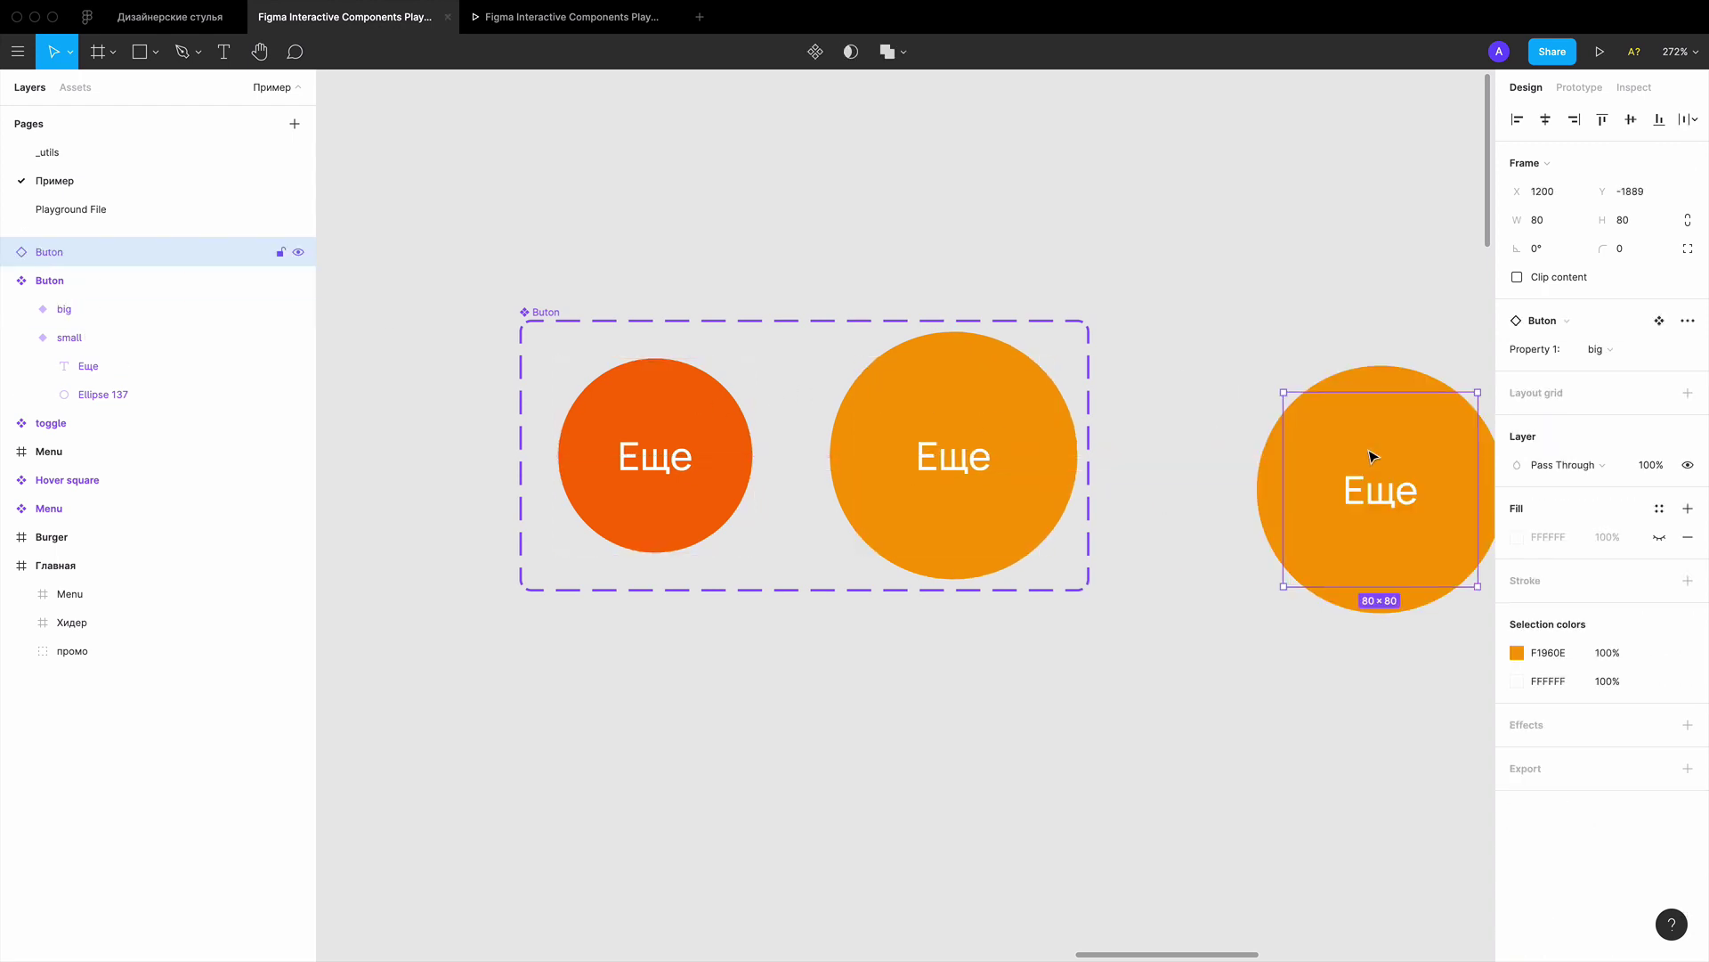
{"action": "scroll", "coordinate": [1330, 371], "scroll_direction": "right", "scroll_amount": 2}
{"action": "left_click", "coordinate": [1603, 352]}
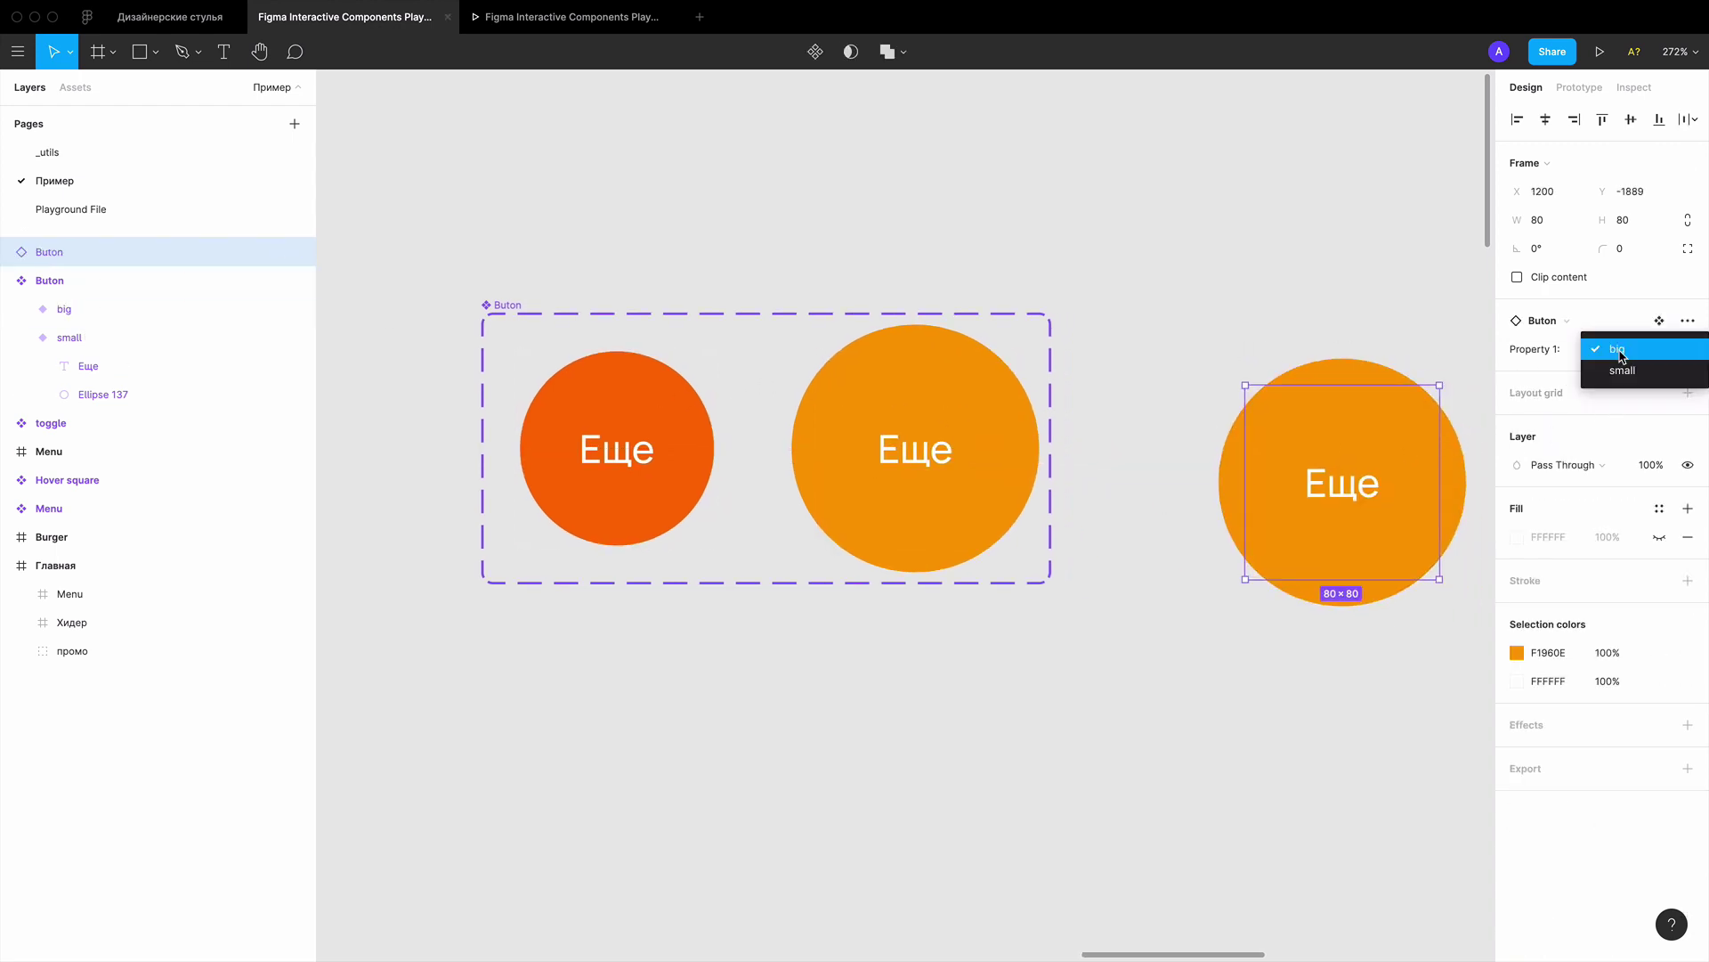
{"action": "left_click", "coordinate": [1625, 370]}
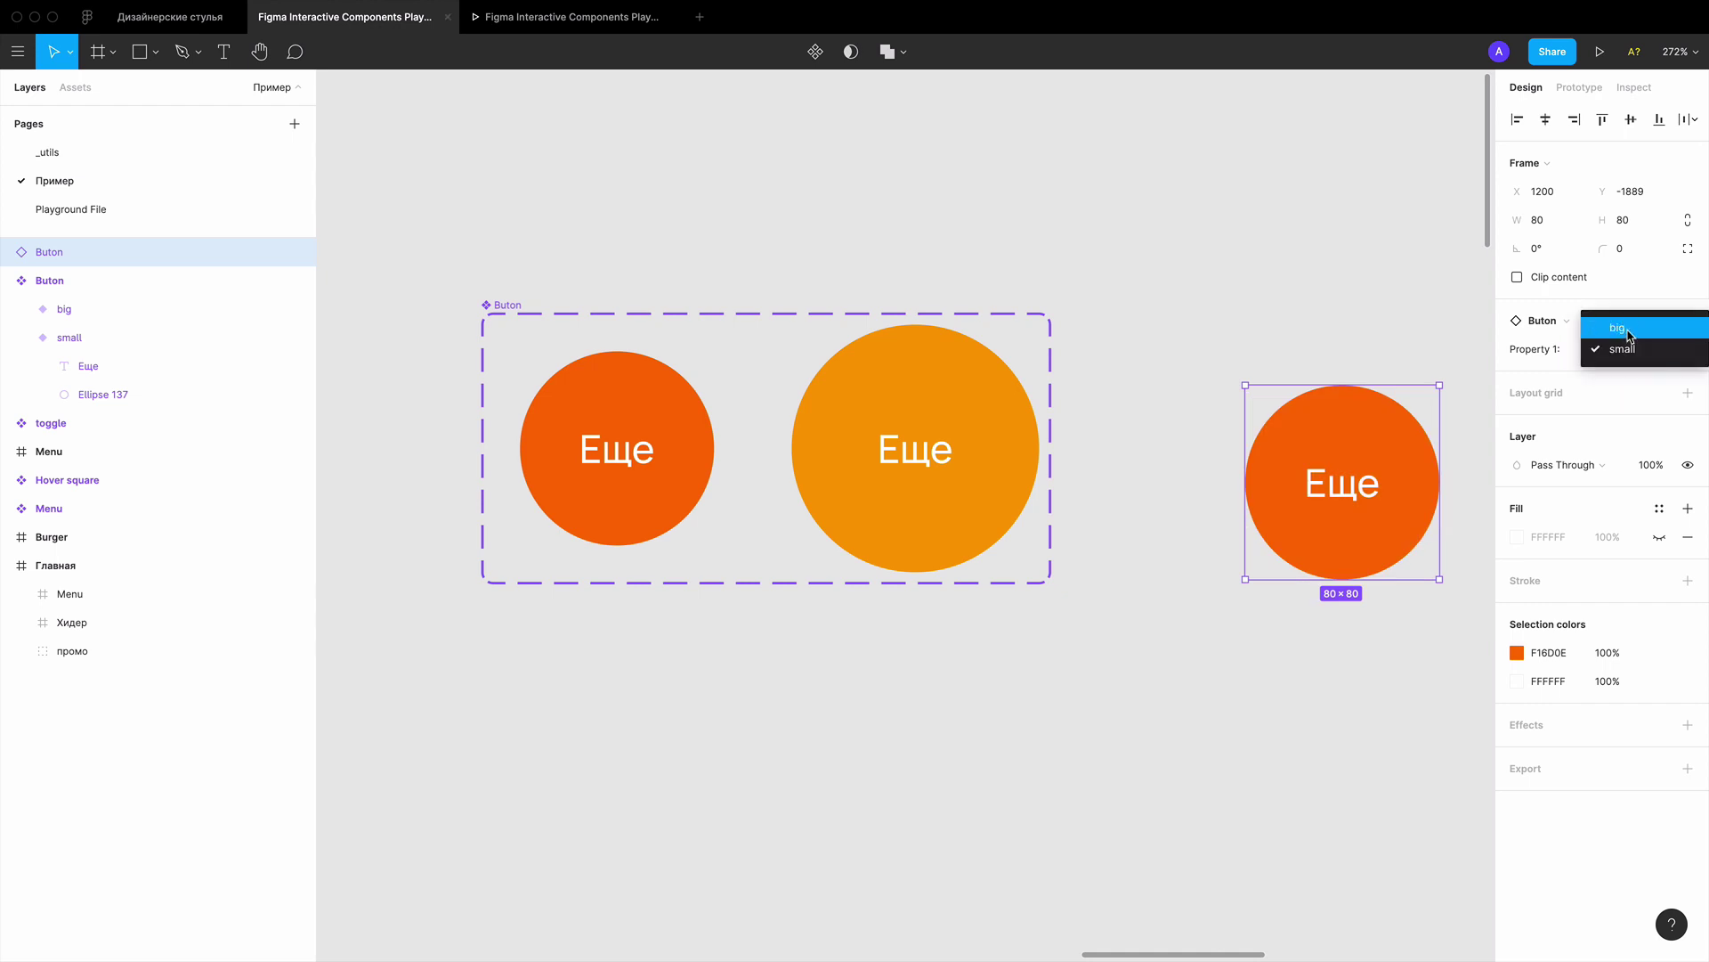
{"action": "left_click", "coordinate": [1622, 329]}
{"action": "key", "text": "Delete"}
{"action": "scroll", "coordinate": [1332, 431], "scroll_direction": "down", "scroll_amount": 2}
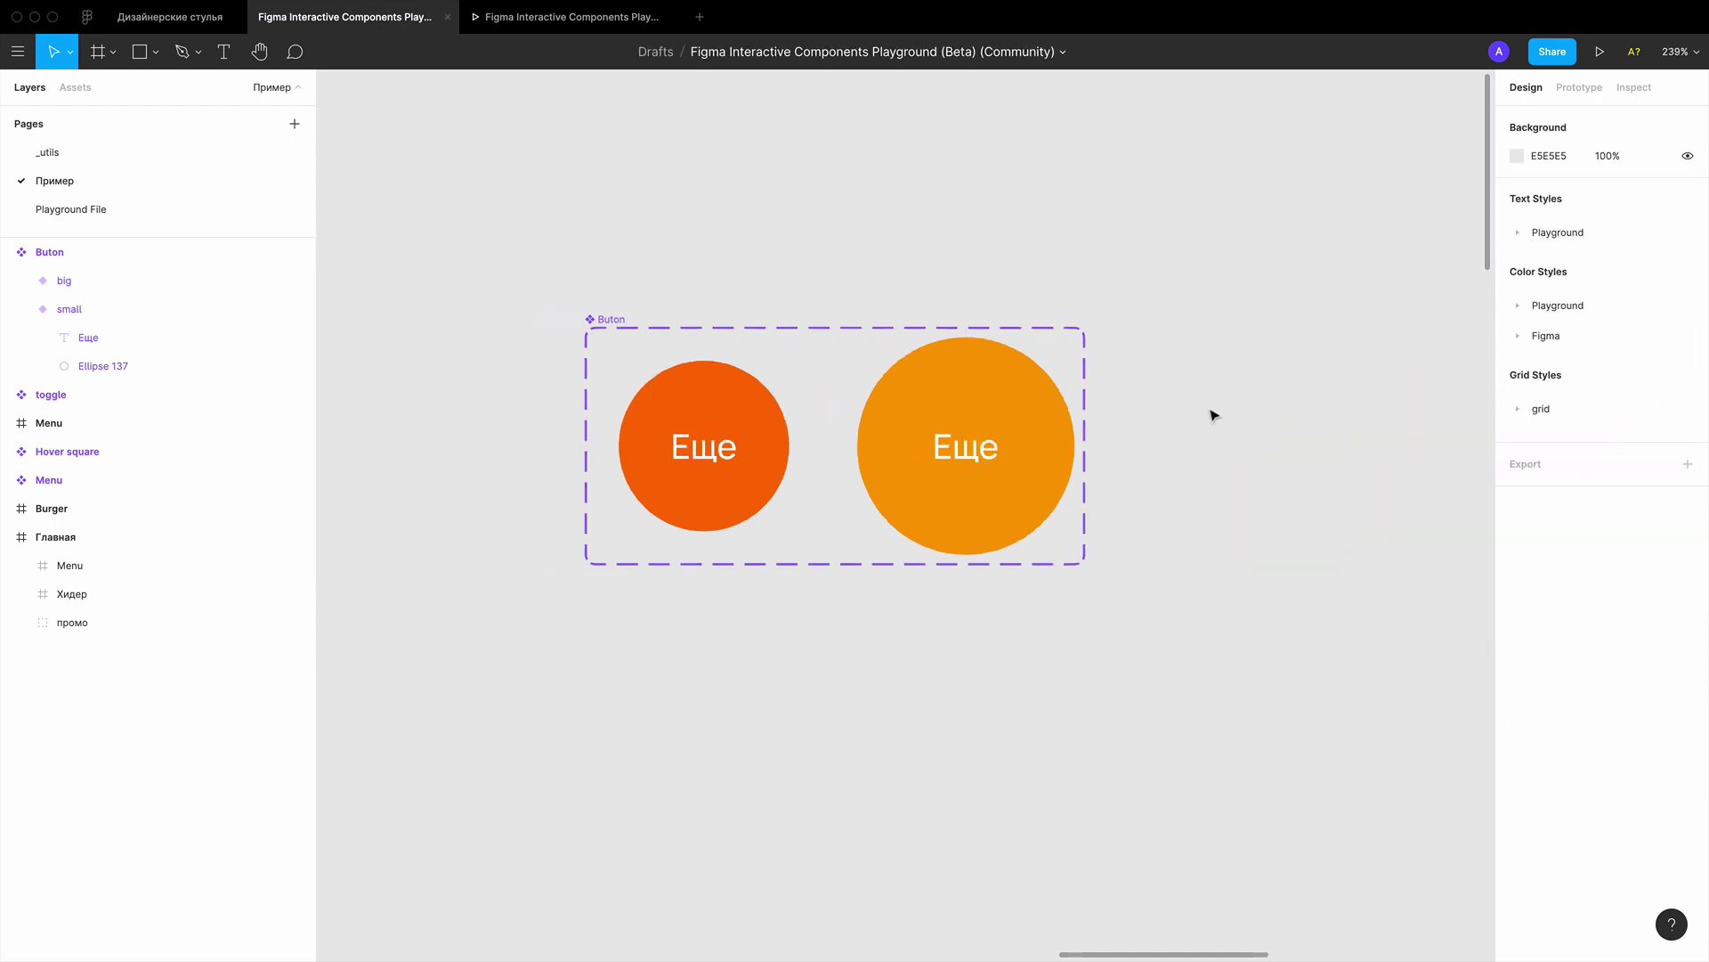
{"action": "scroll", "coordinate": [771, 375], "scroll_direction": "up", "scroll_amount": 2}
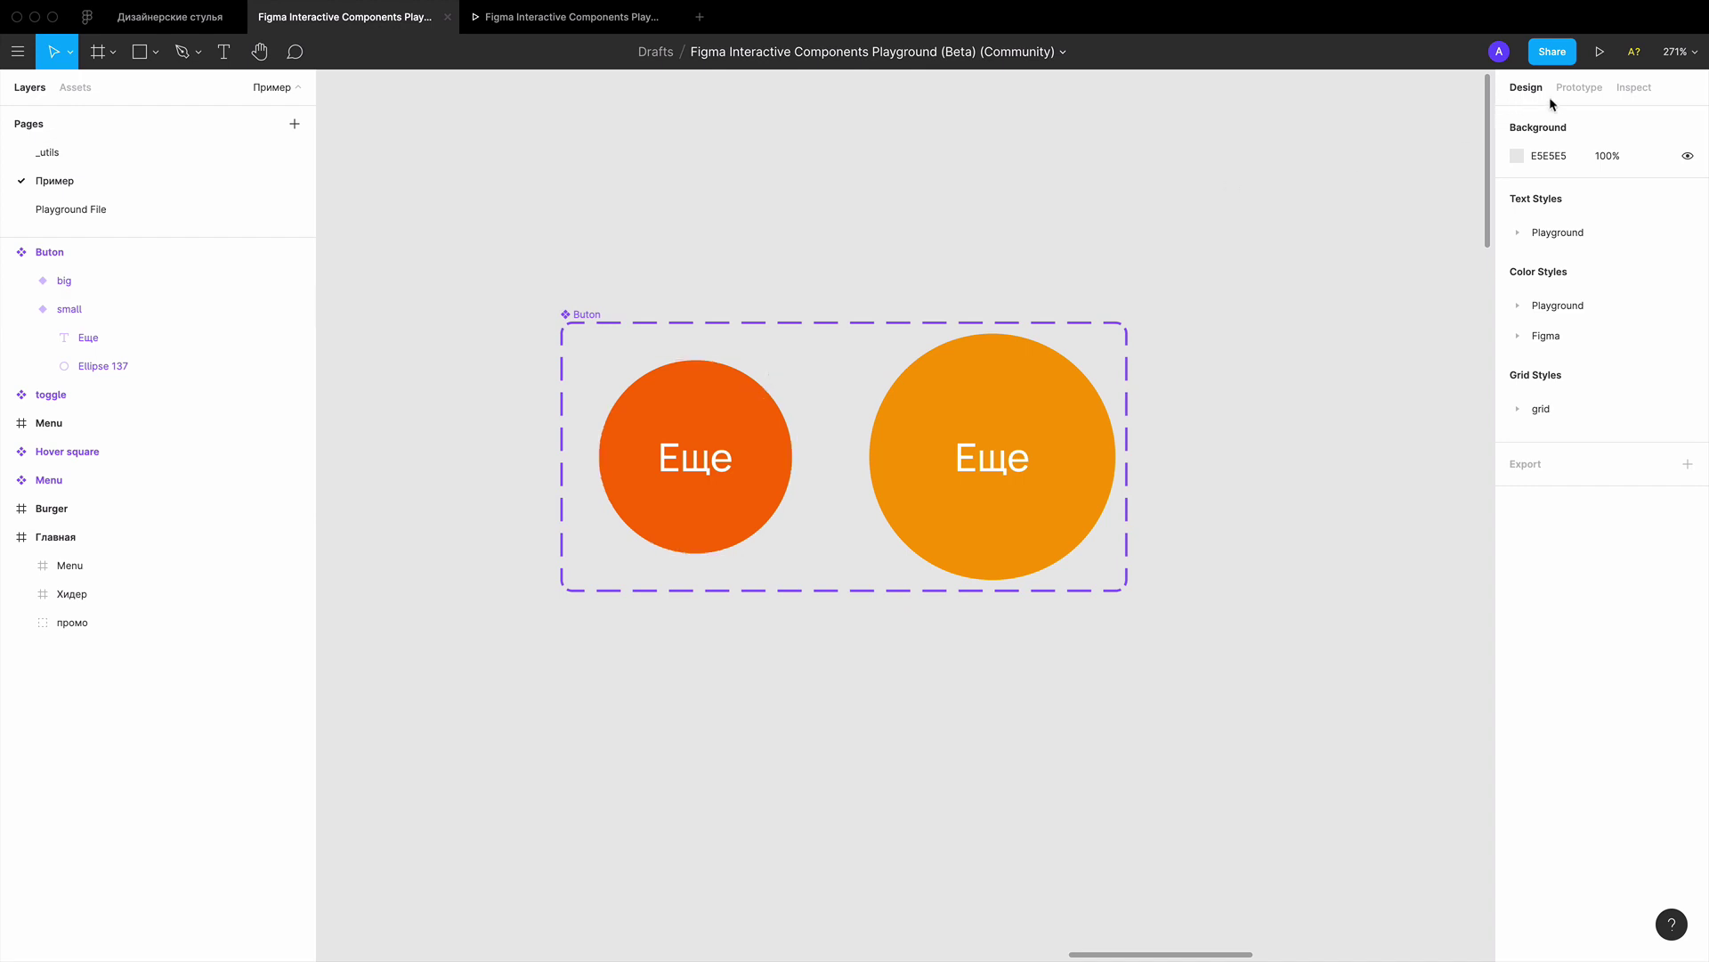
Connect the small variant to big with a While hovering trigger and Smart animate
{"action": "left_click", "coordinate": [1578, 87]}
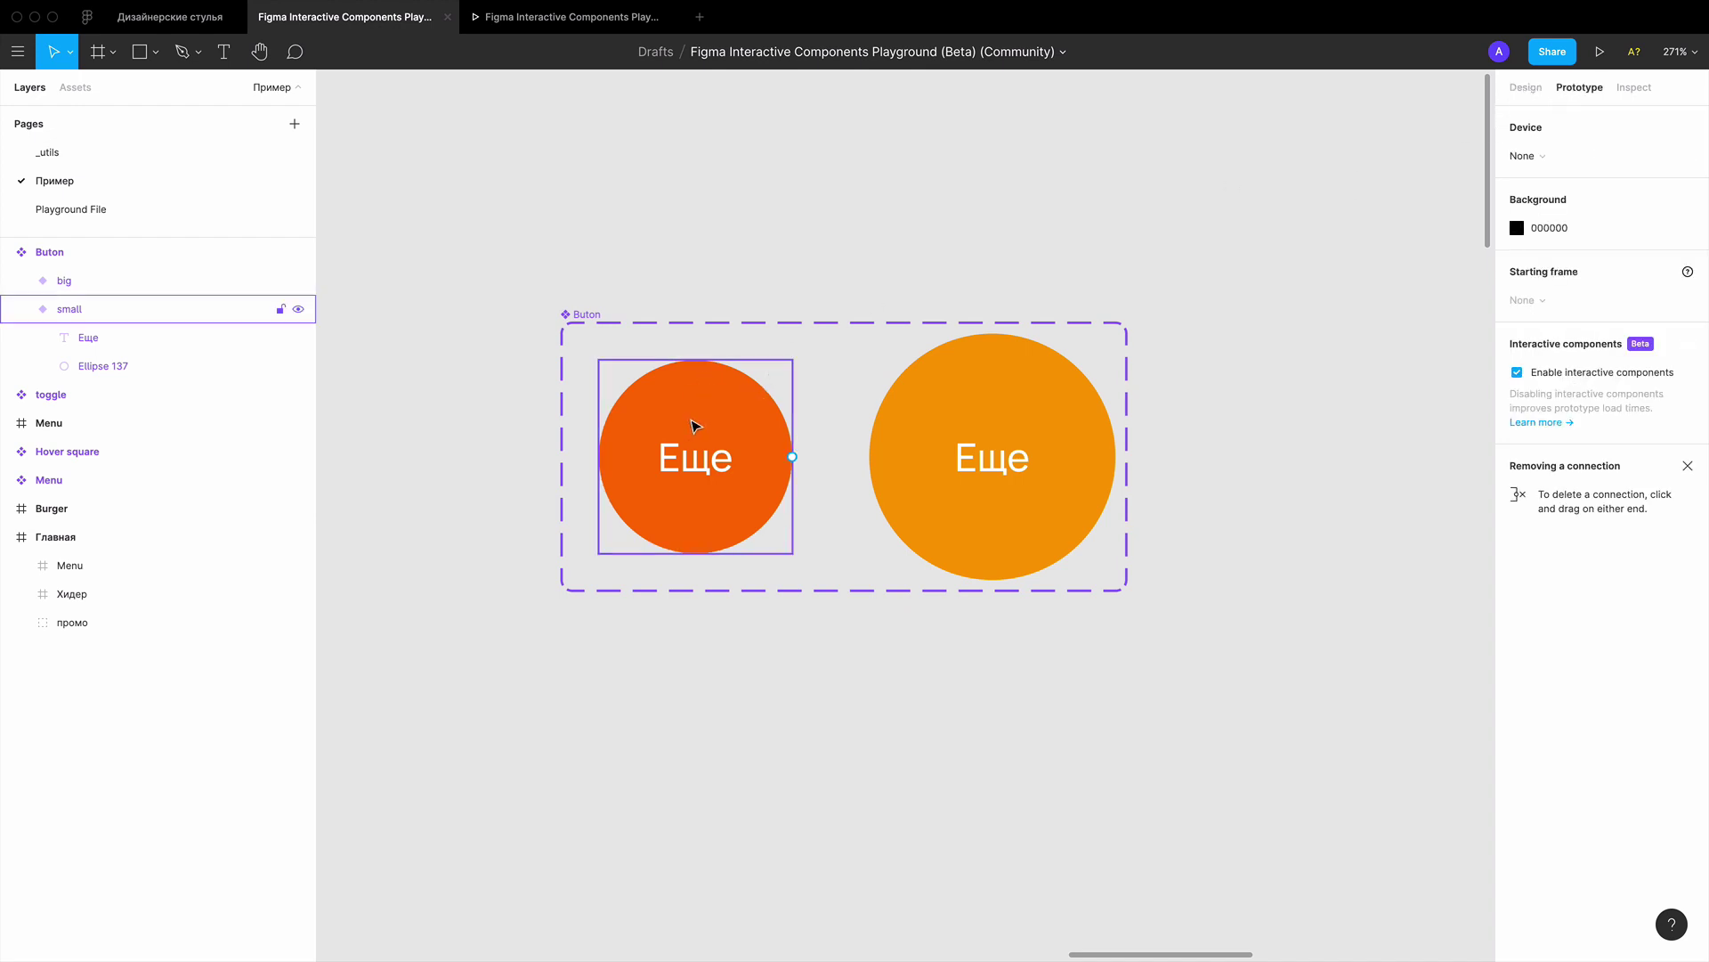
{"action": "left_click", "coordinate": [695, 426]}
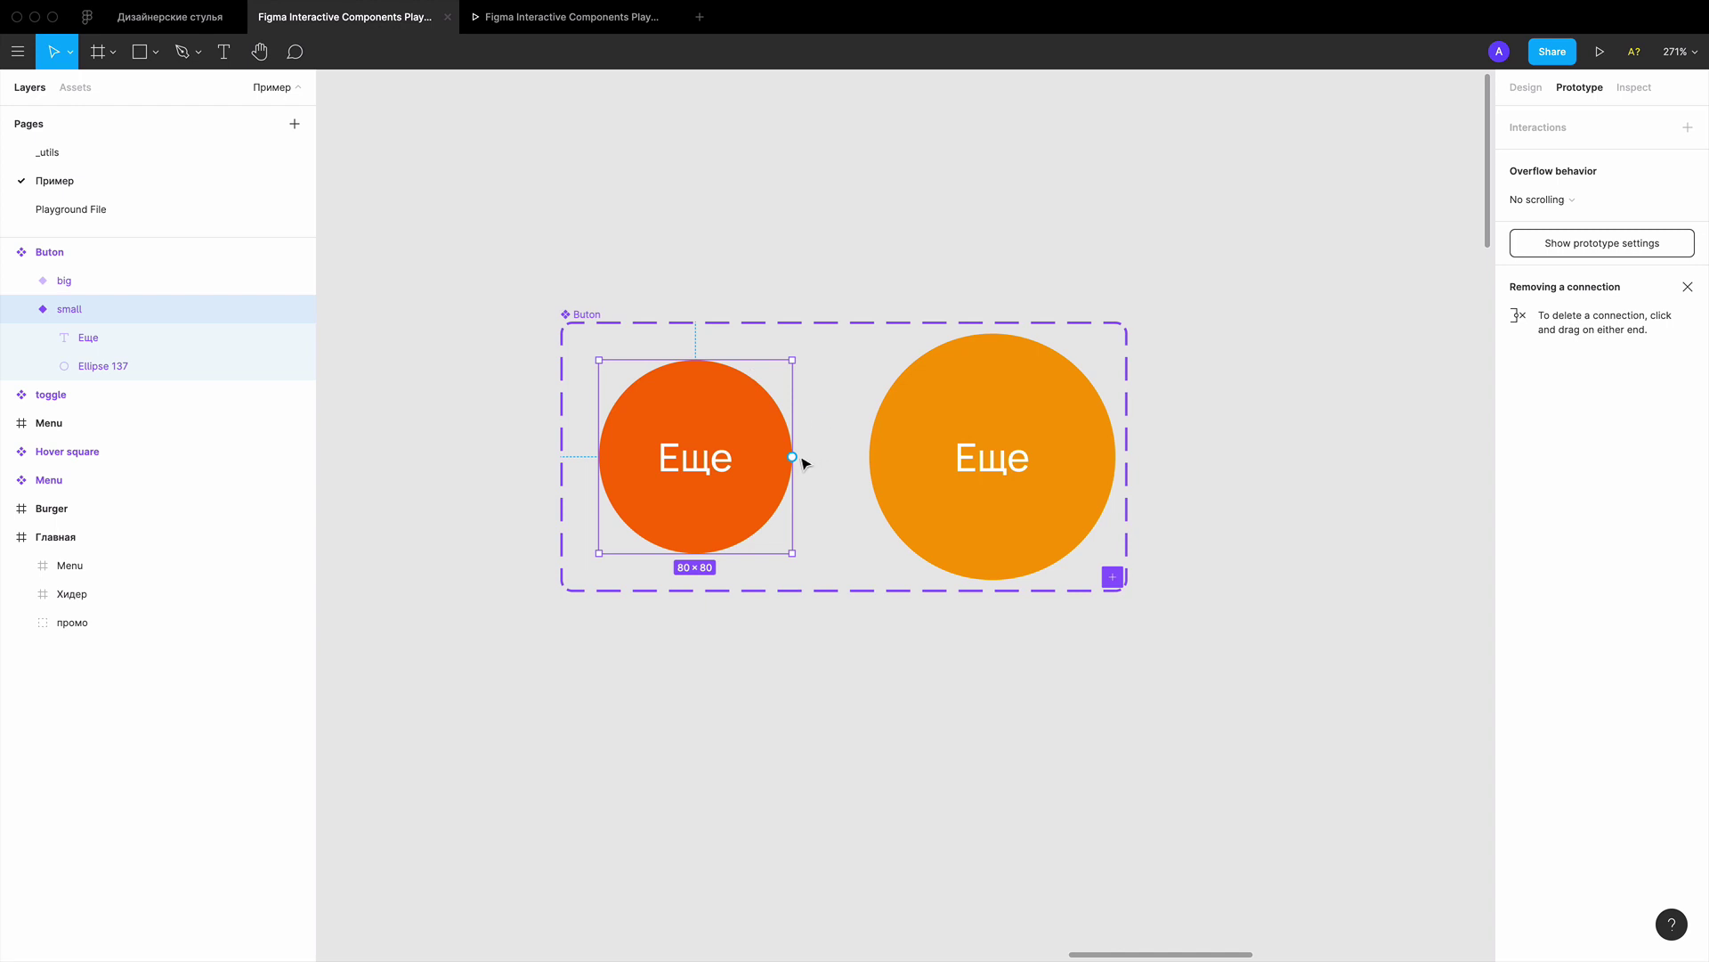
{"action": "left_click_drag", "start_coordinate": [792, 457], "coordinate": [938, 418]}
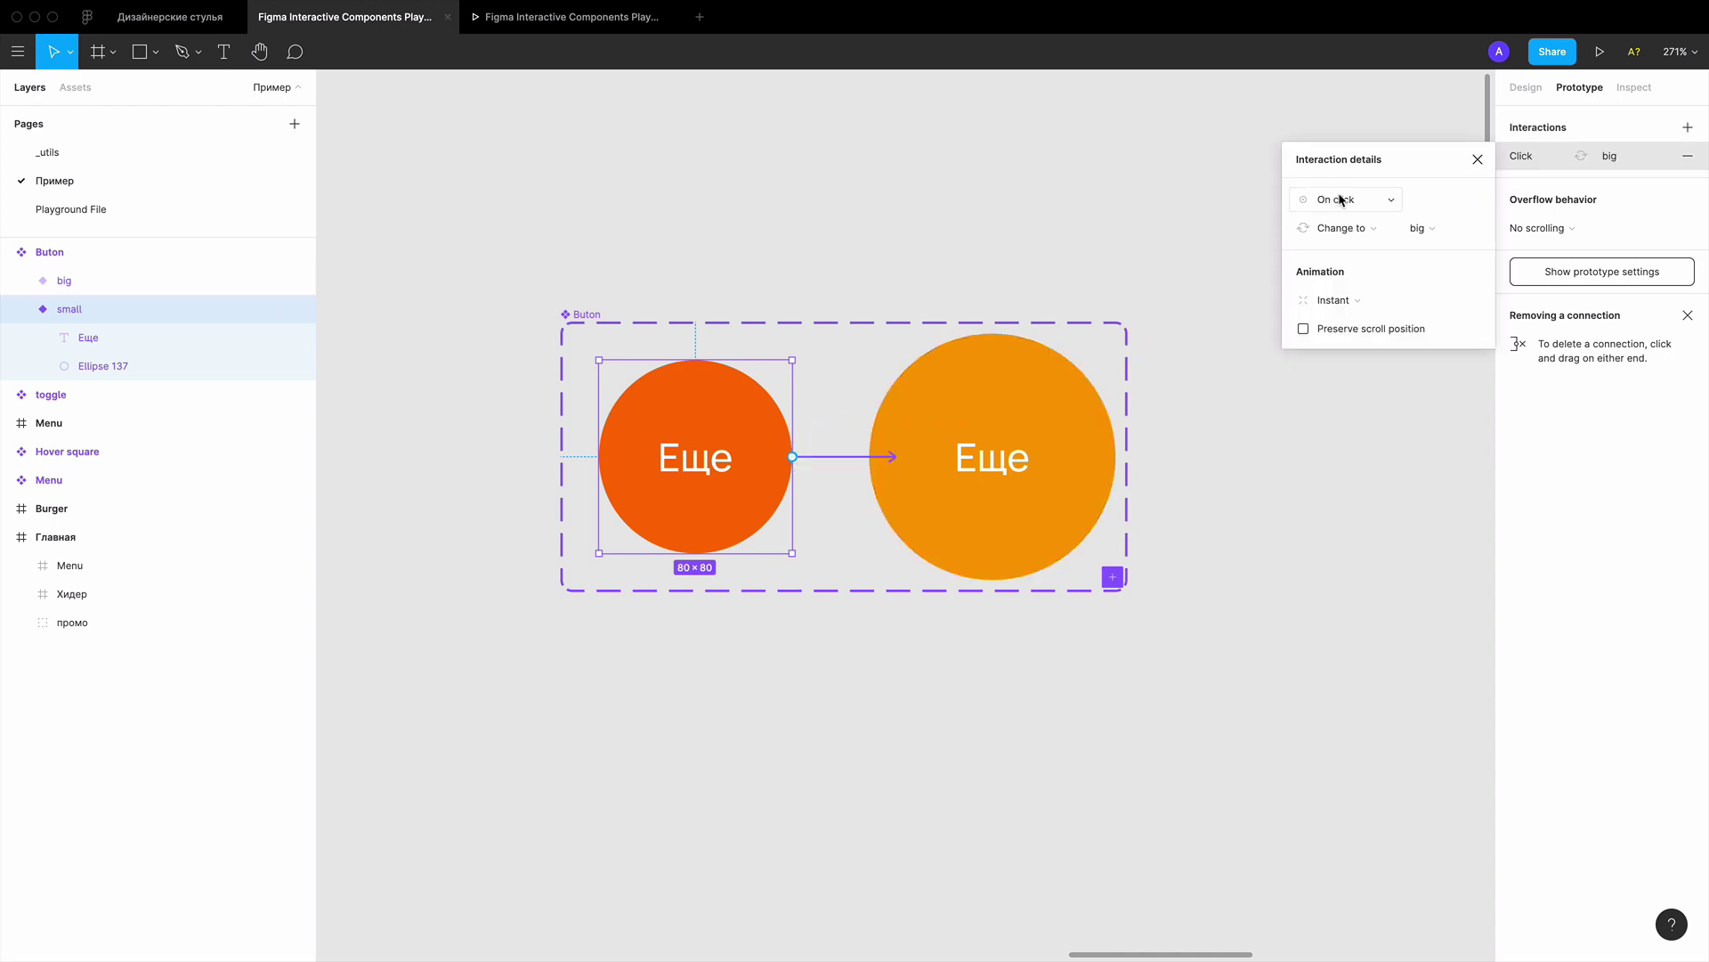
{"action": "left_click", "coordinate": [1342, 199]}
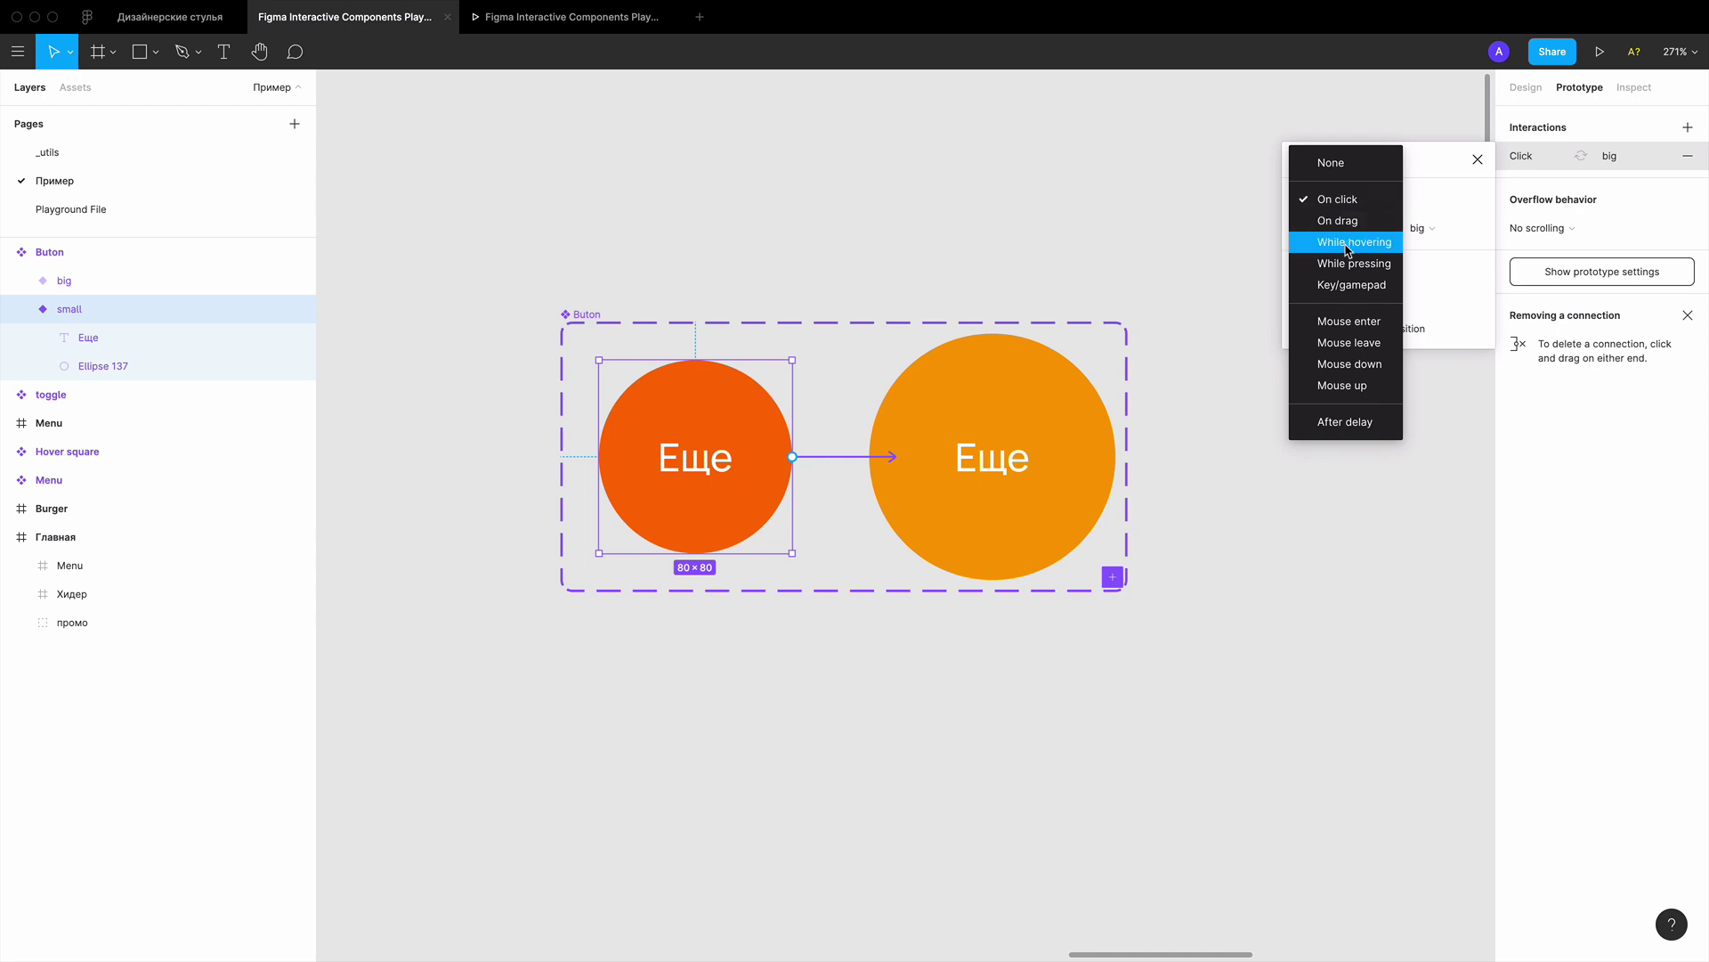
{"action": "left_click", "coordinate": [1348, 242]}
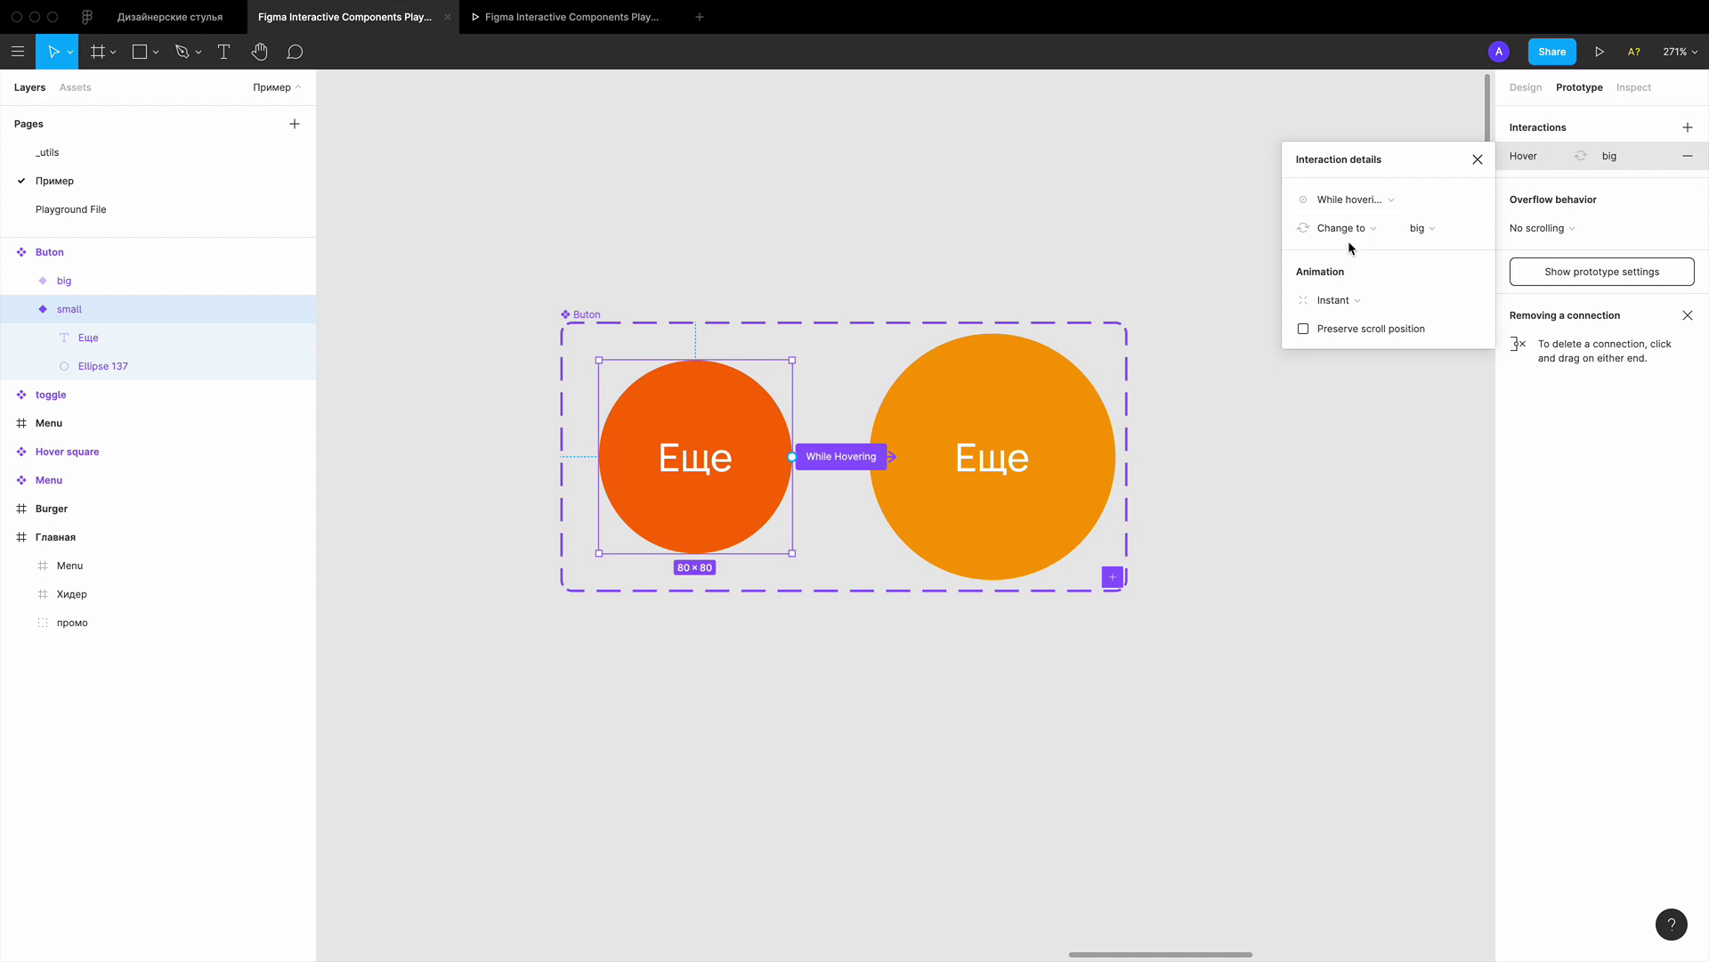
{"action": "left_click", "coordinate": [1338, 300]}
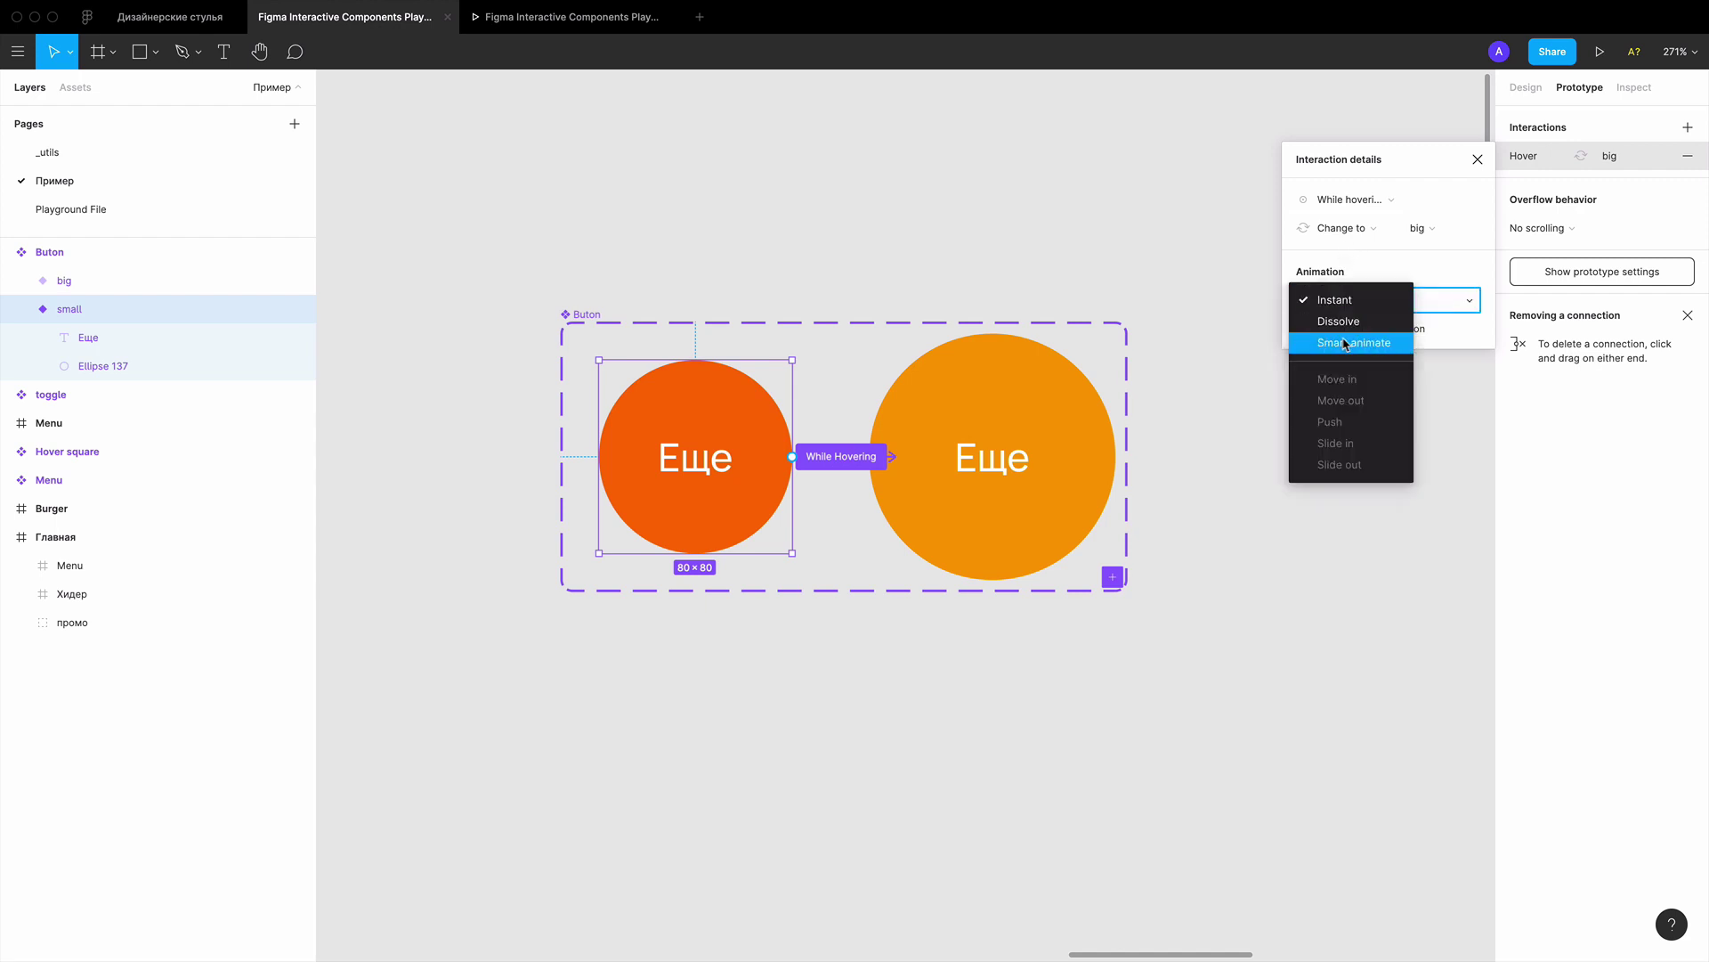
{"action": "left_click", "coordinate": [1345, 344]}
{"action": "left_click", "coordinate": [1075, 258]}
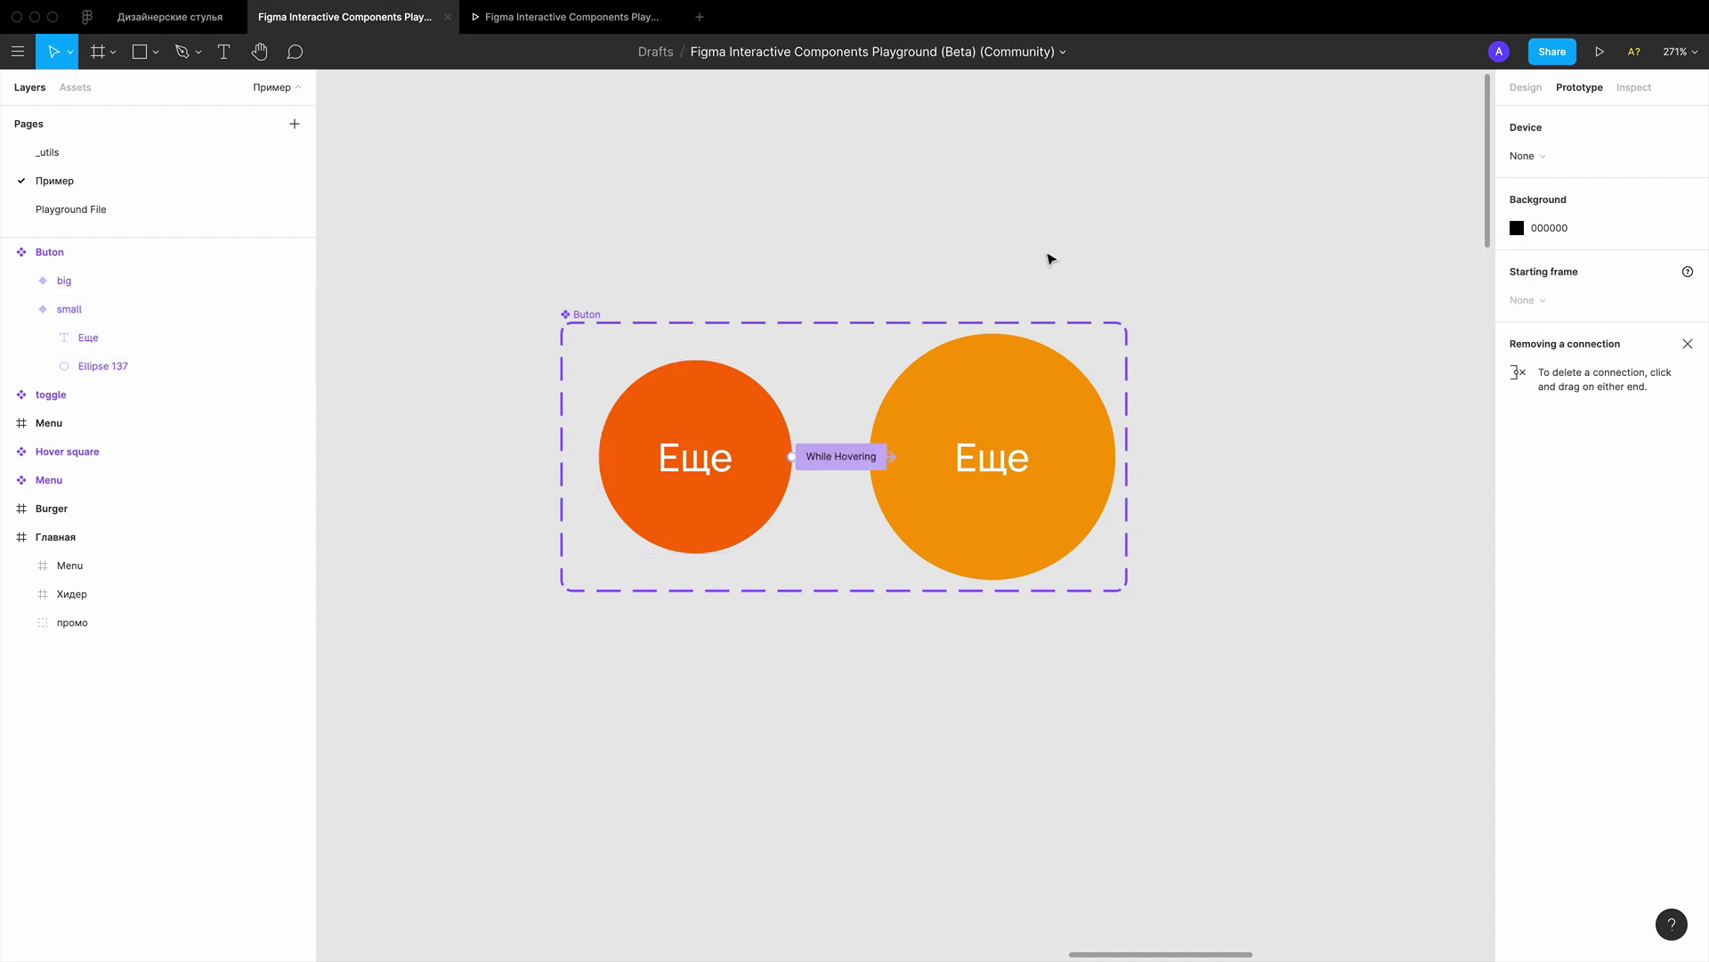
Set the hover transition's easing to Ease Out at 300ms
{"action": "left_click", "coordinate": [105, 309]}
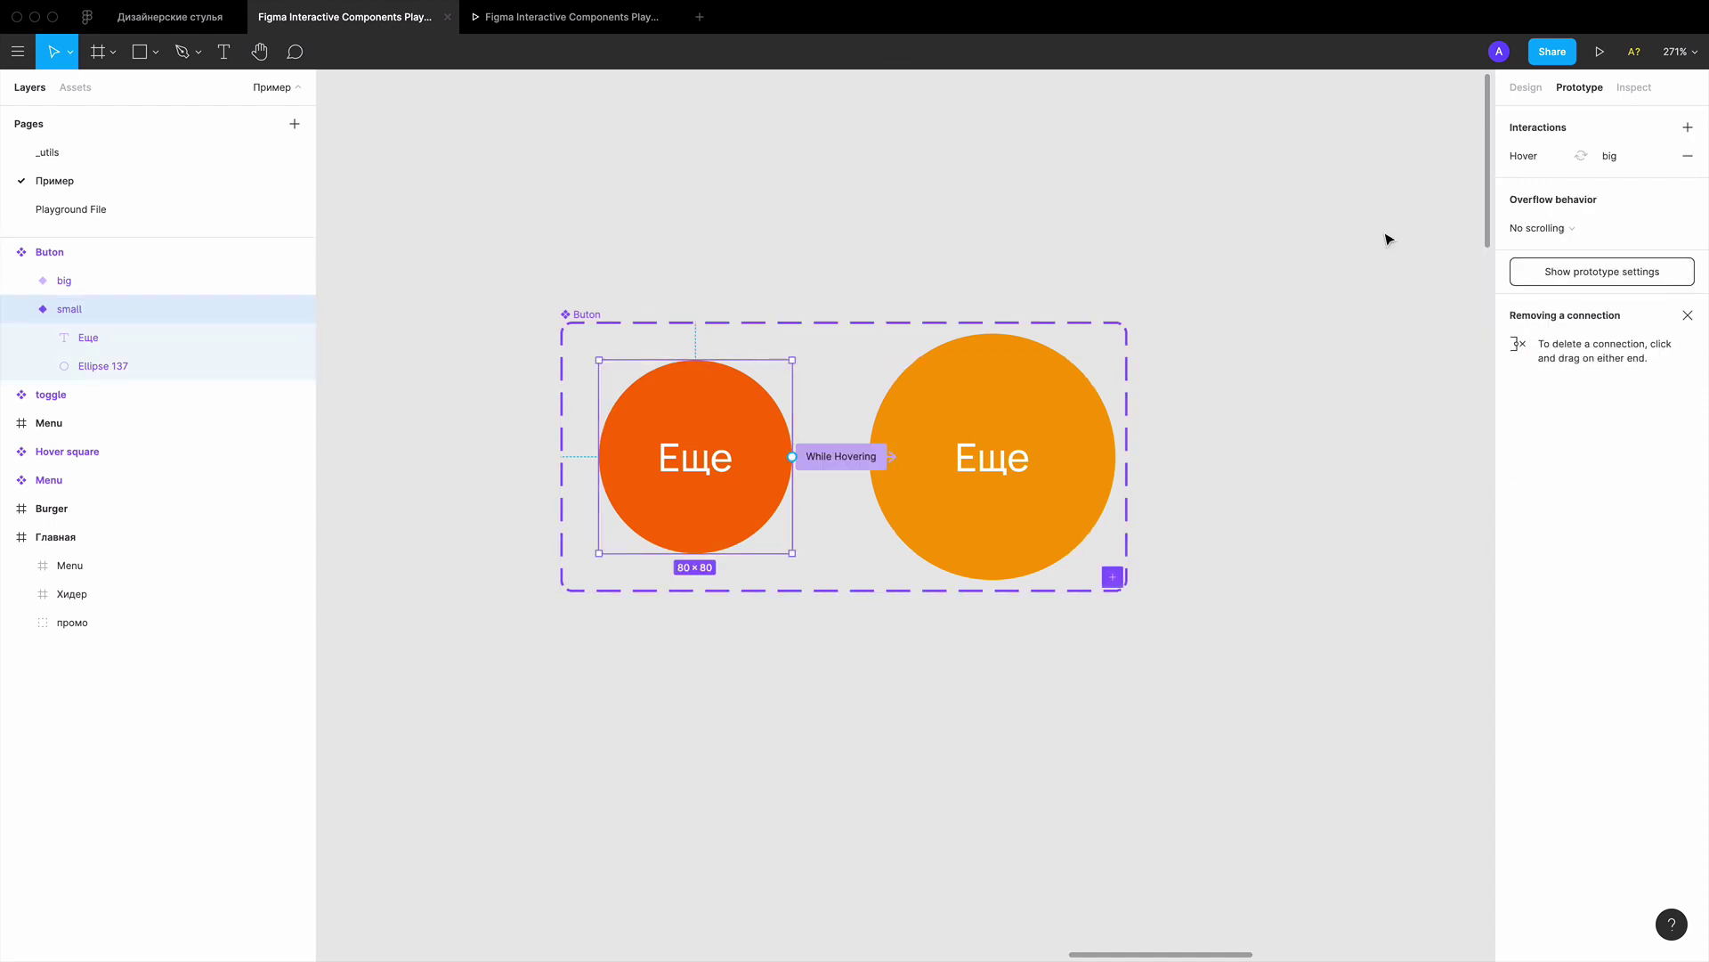
{"action": "left_click", "coordinate": [1524, 157]}
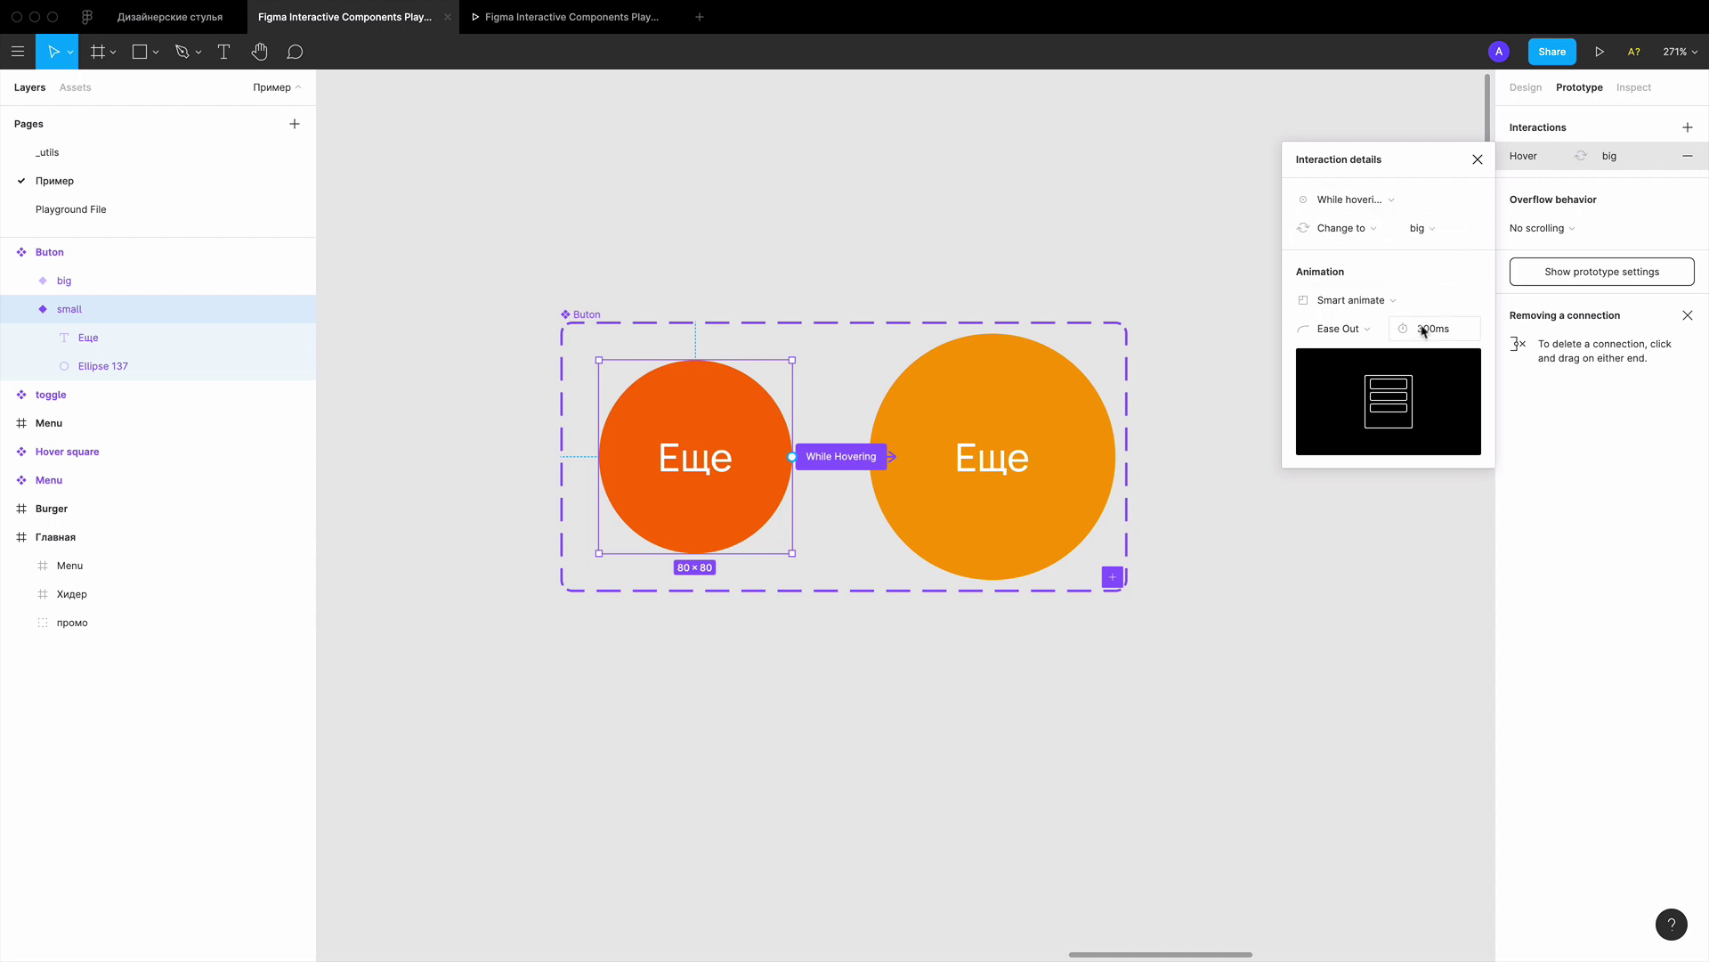
{"action": "left_click", "coordinate": [1362, 328]}
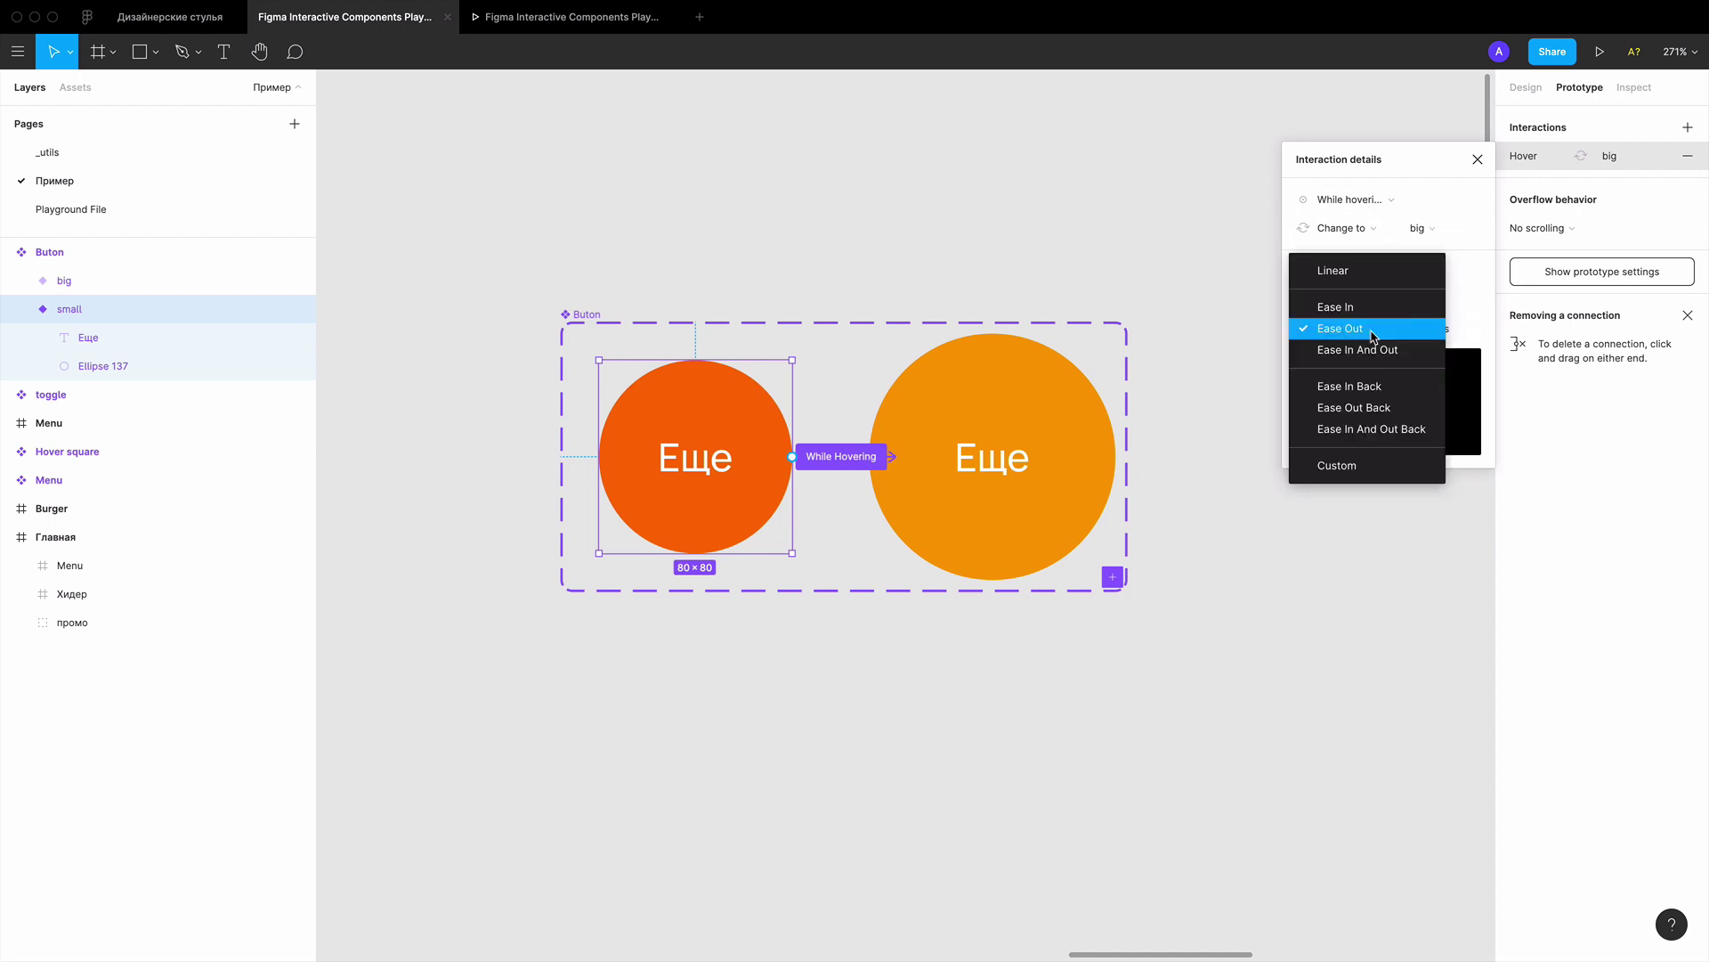
{"action": "left_click", "coordinate": [1478, 164]}
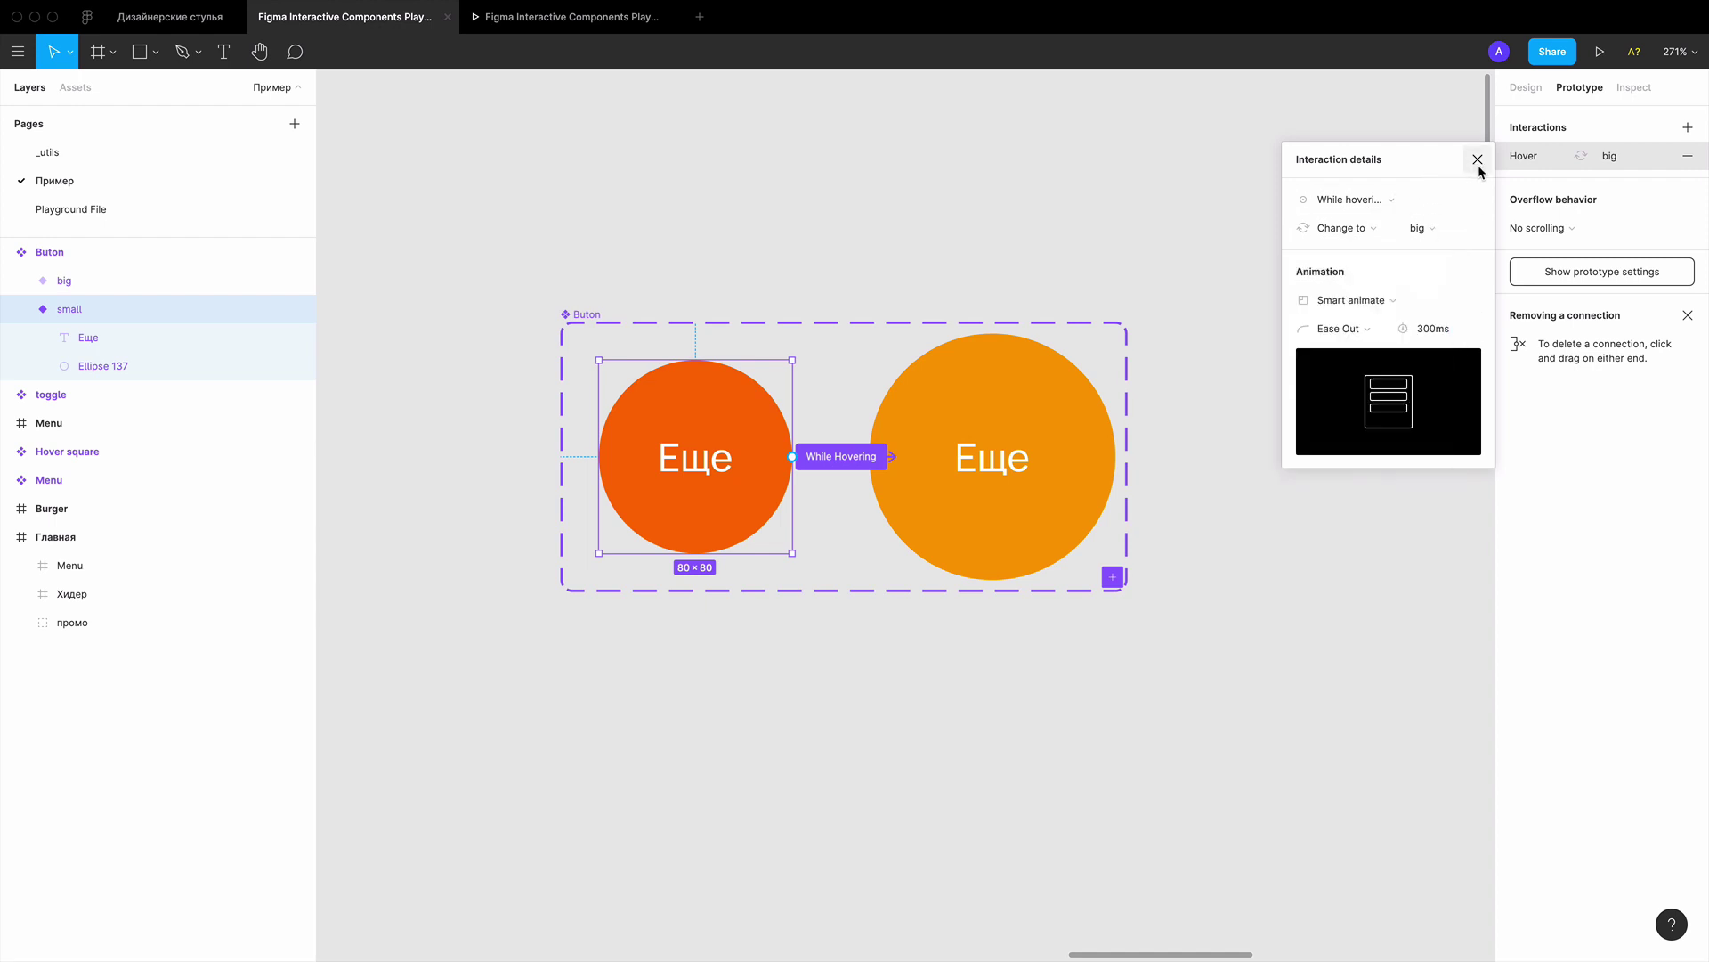
{"action": "left_click", "coordinate": [1479, 164]}
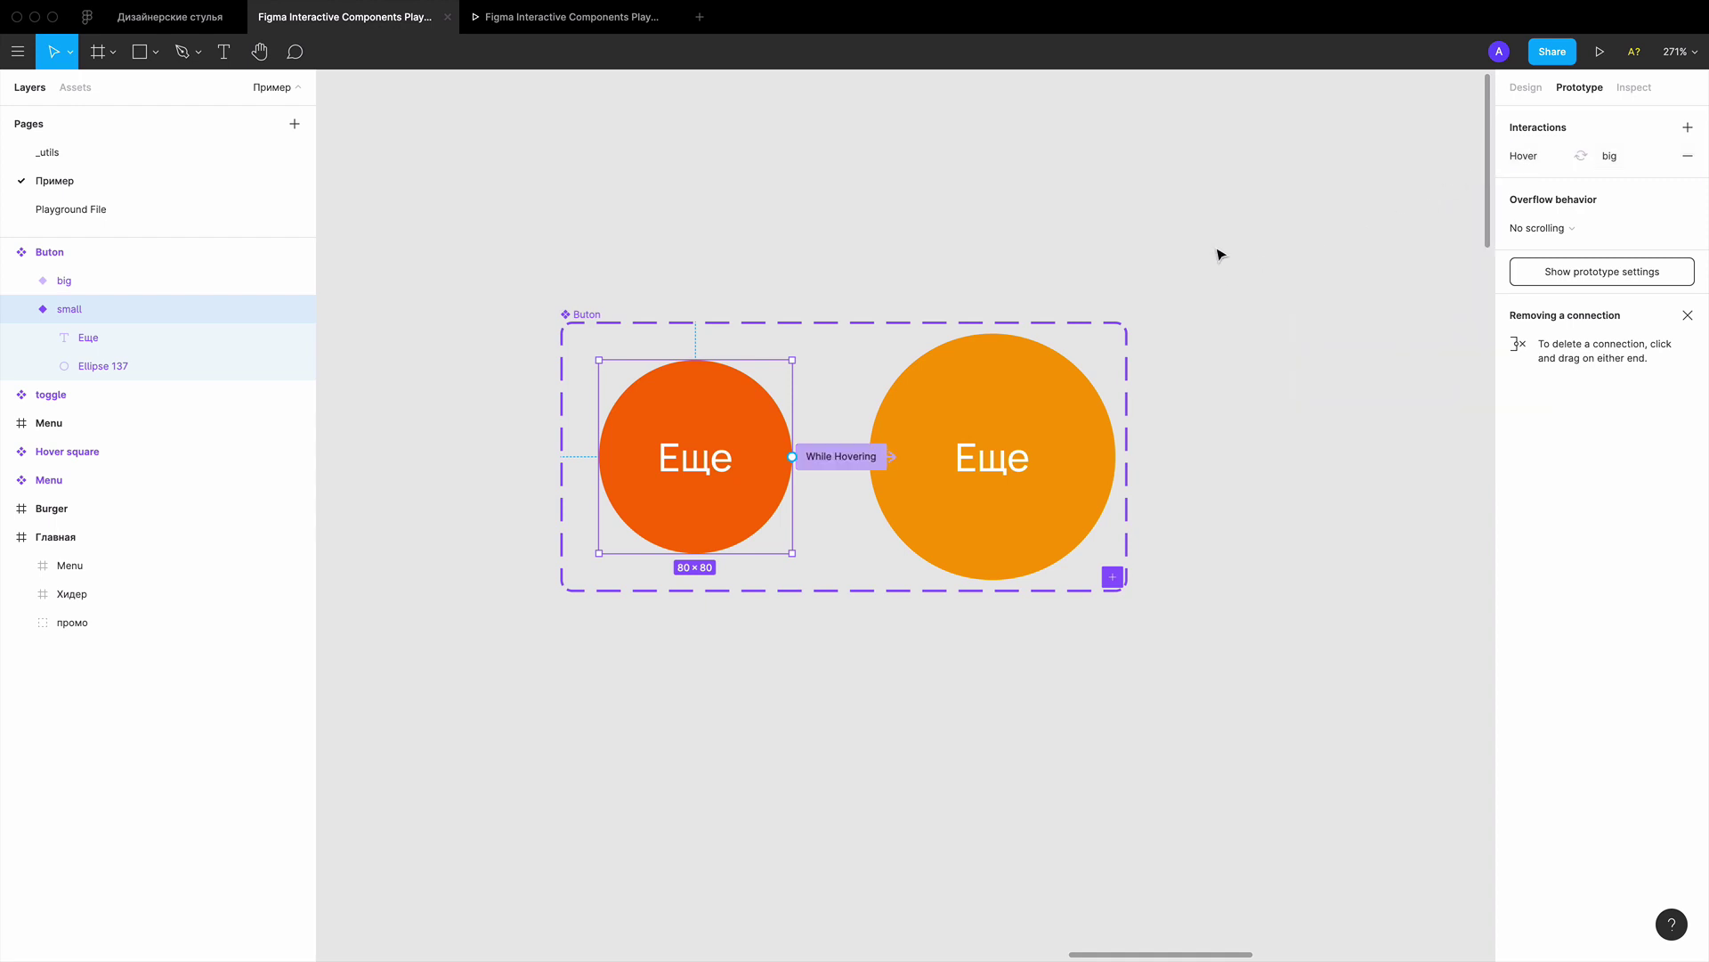
Place a small Buton instance beside the chairs on Главная and nest its layer inside промо
{"action": "scroll", "coordinate": [1219, 256], "scroll_direction": "down", "scroll_amount": 3}
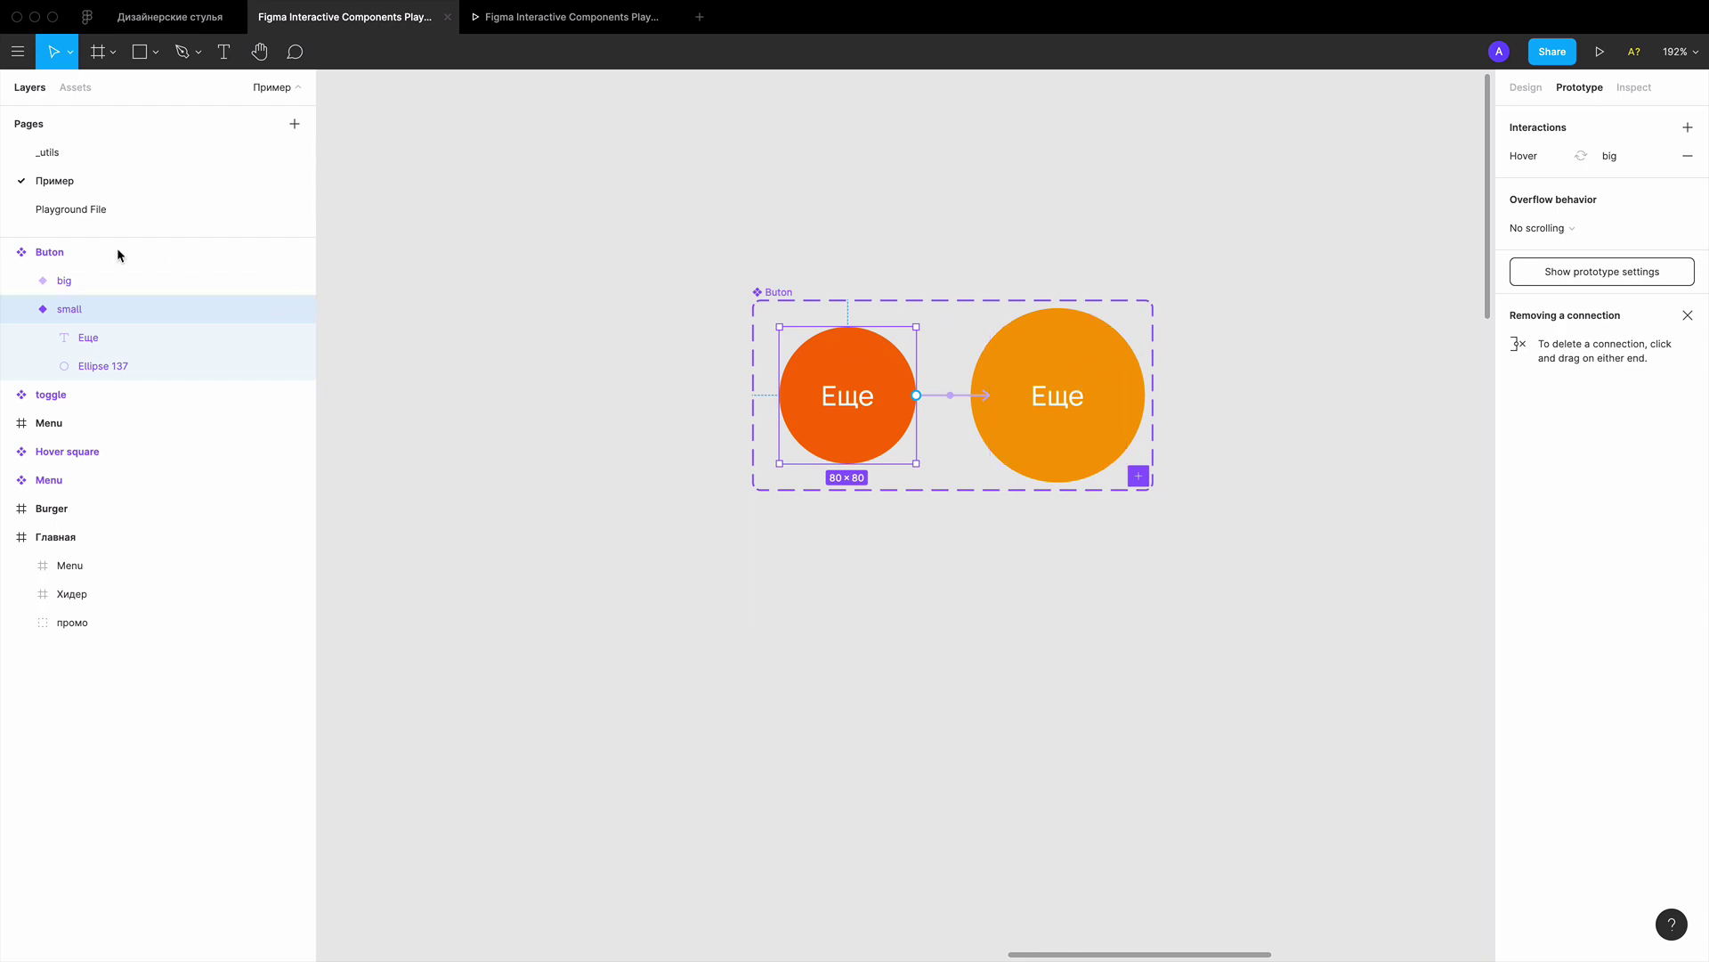
{"action": "scroll", "coordinate": [1107, 287], "scroll_direction": "down", "scroll_amount": 1}
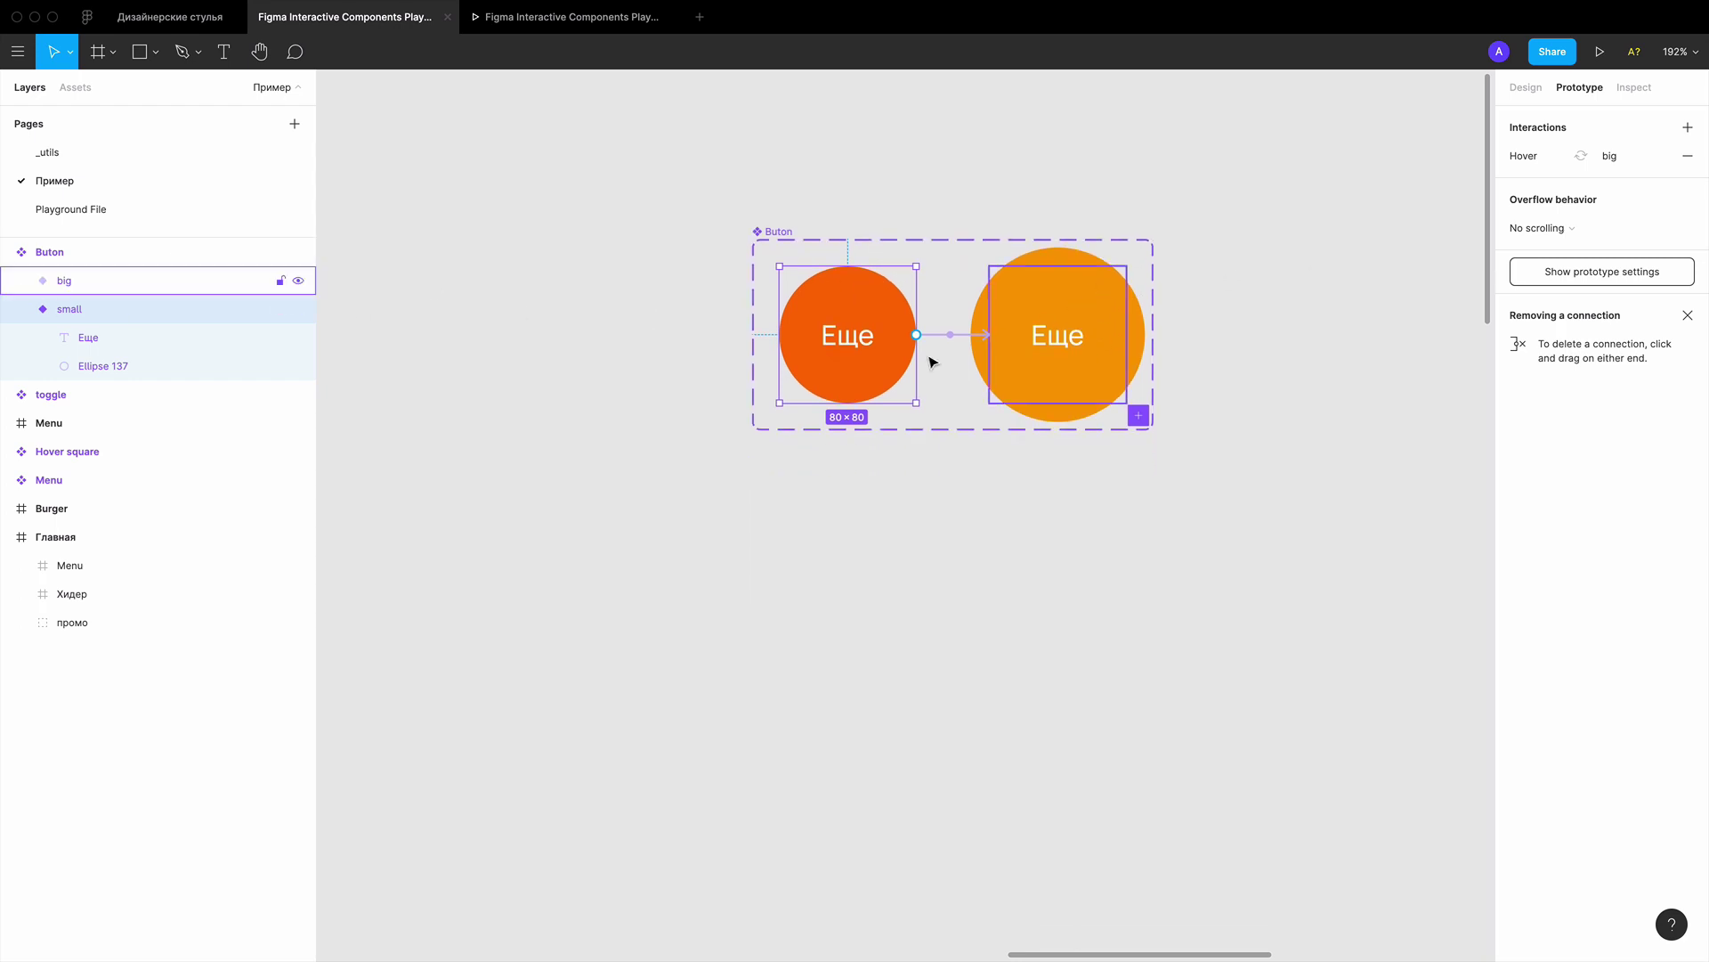
{"action": "scroll", "coordinate": [927, 363], "scroll_direction": "down", "scroll_amount": 5}
{"action": "scroll", "coordinate": [1158, 284], "scroll_direction": "left", "scroll_amount": 5}
{"action": "scroll", "coordinate": [1273, 260], "scroll_direction": "down", "scroll_amount": 3}
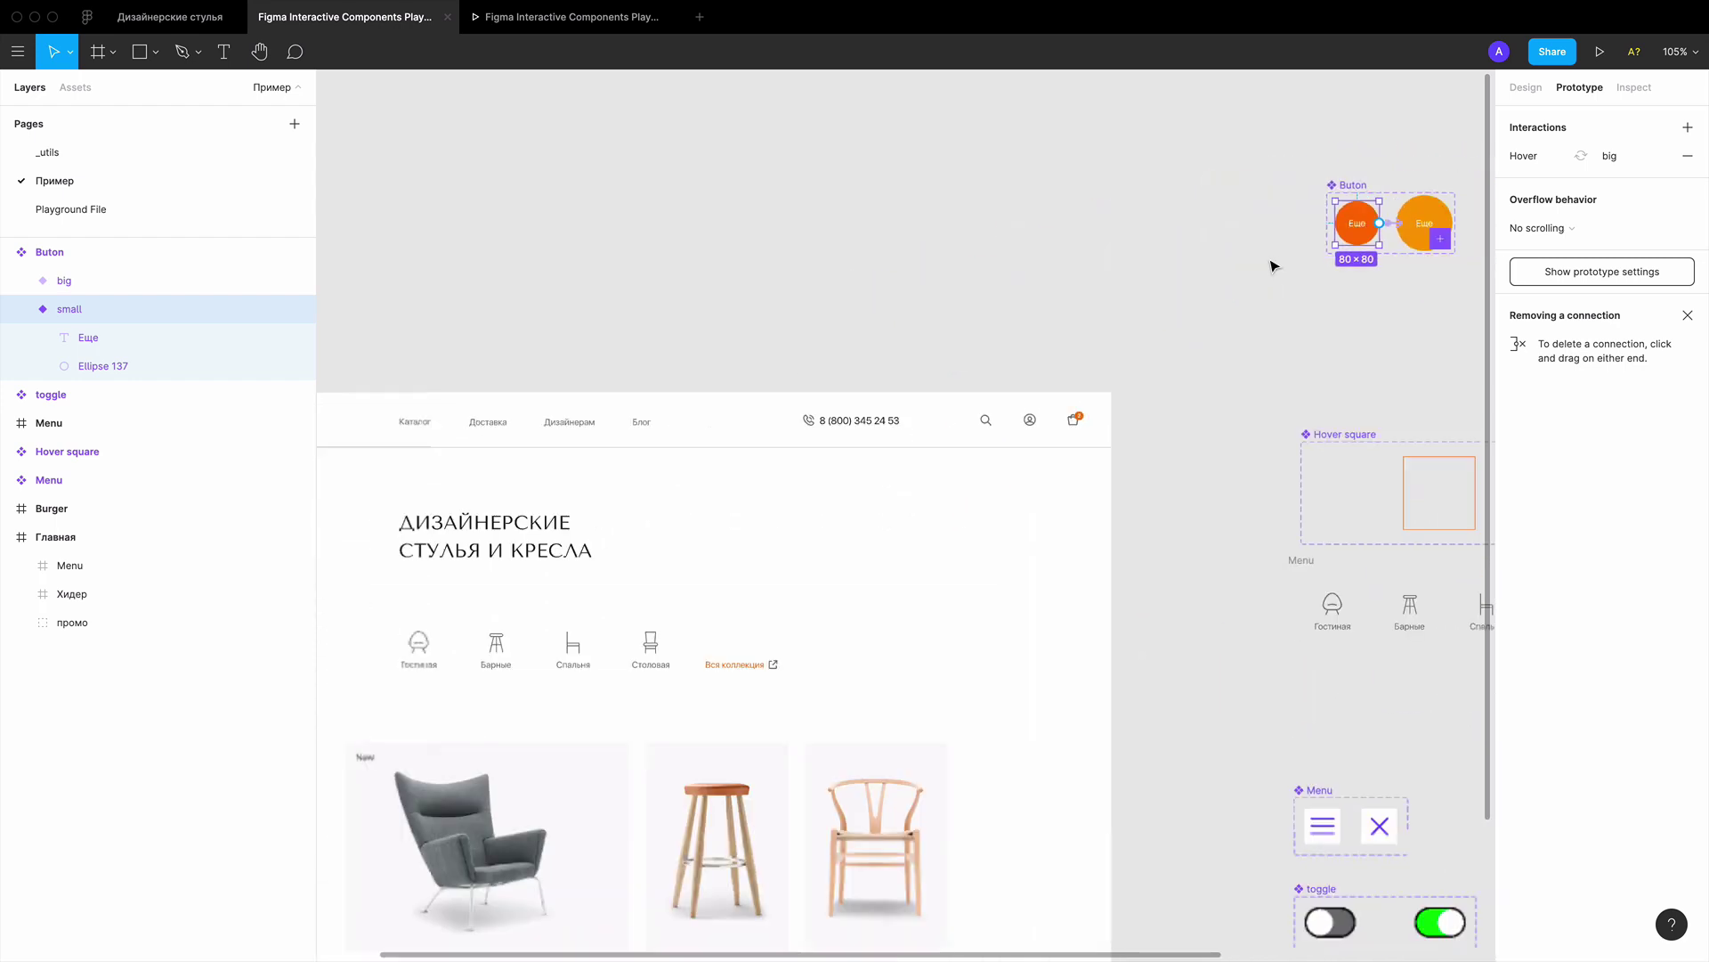
{"action": "scroll", "coordinate": [1249, 287], "scroll_direction": "down", "scroll_amount": 2}
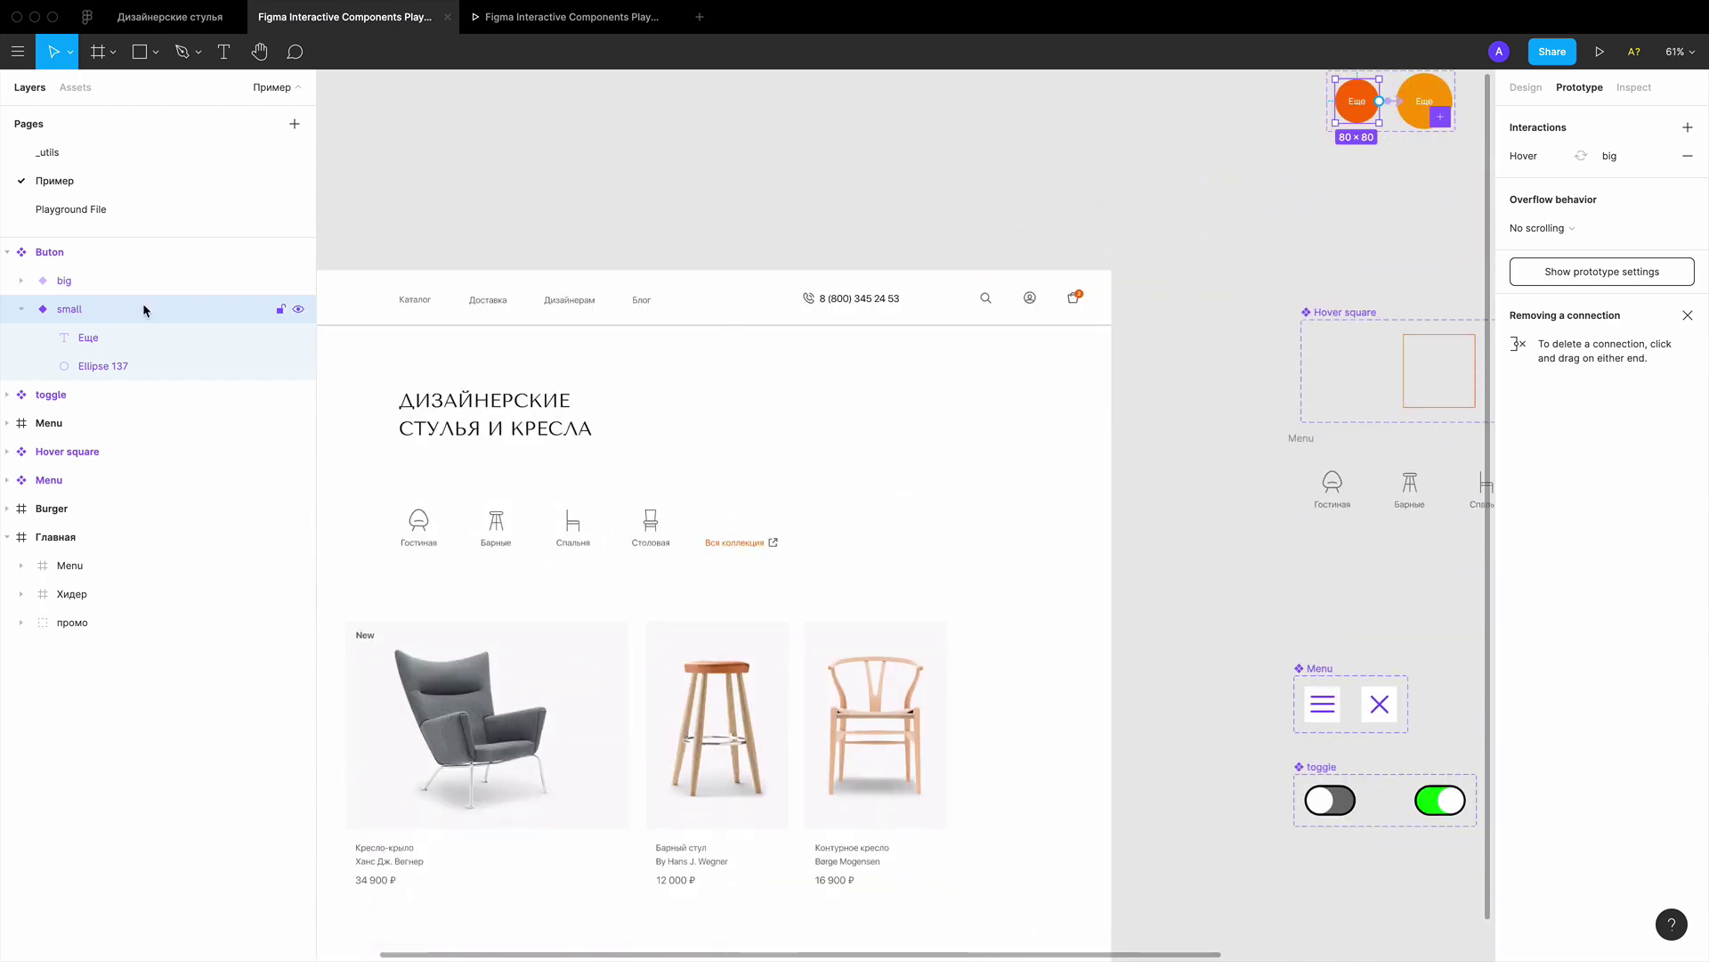
{"action": "left_click_drag", "start_coordinate": [1360, 110], "coordinate": [997, 725]}
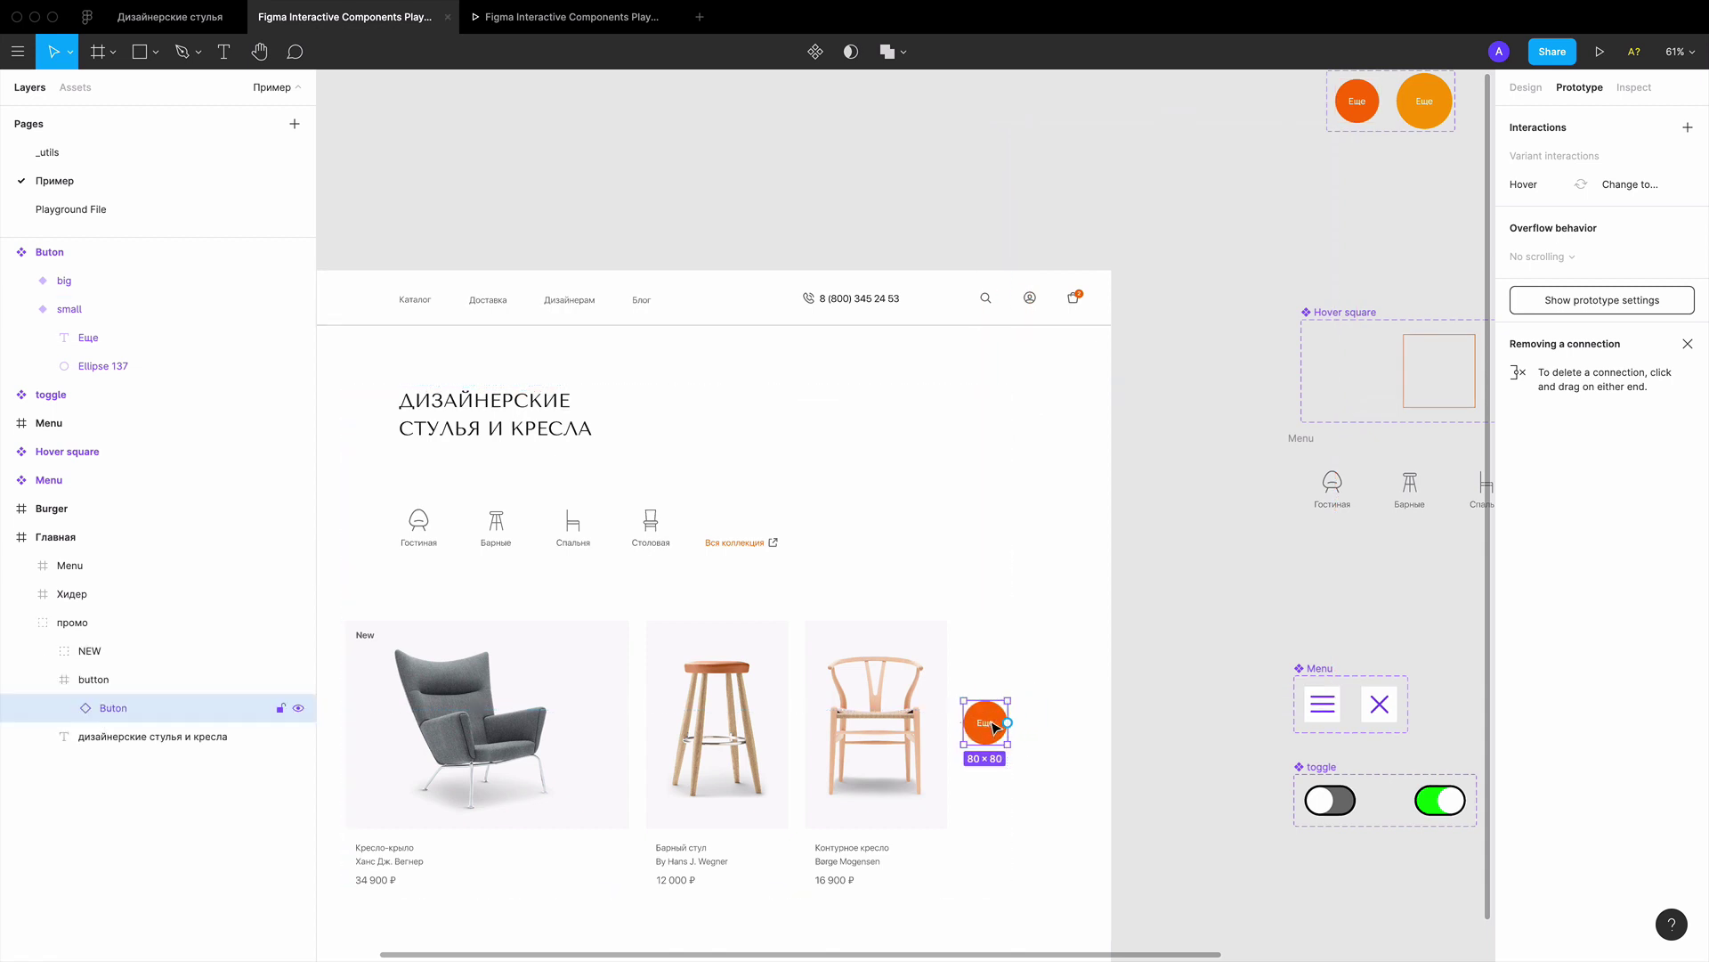
{"action": "mouse_move", "coordinate": [147, 708]}
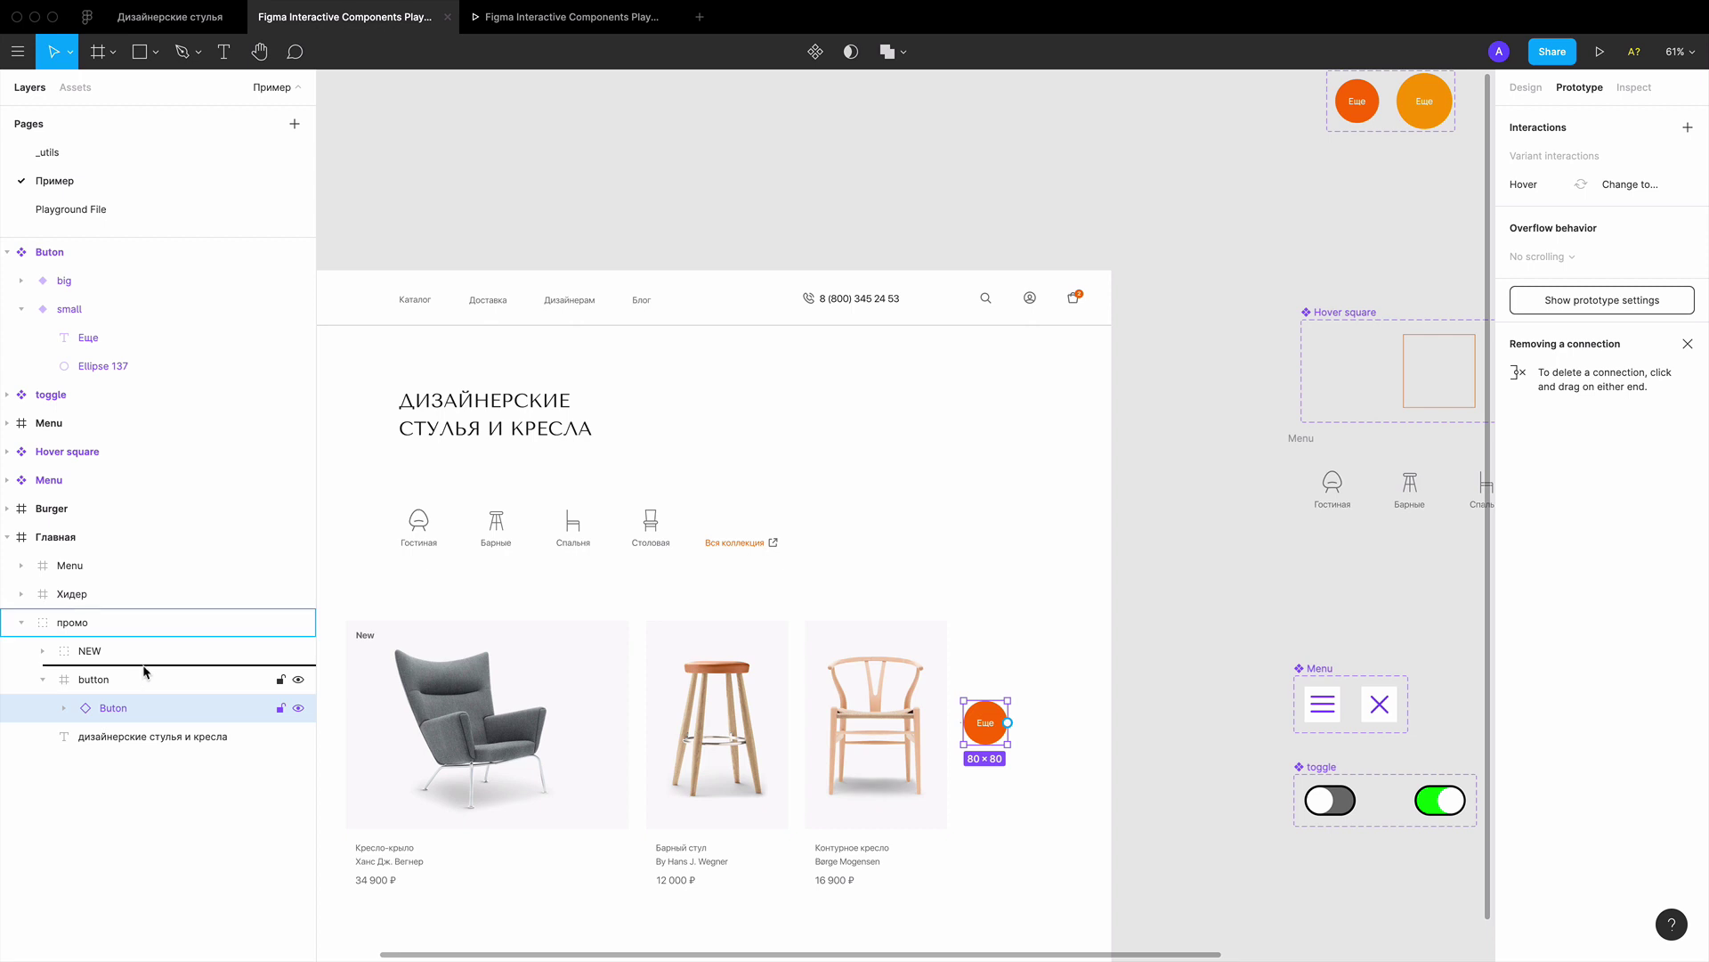
{"action": "left_click_drag", "start_coordinate": [116, 712], "coordinate": [133, 673]}
{"action": "left_click", "coordinate": [122, 537]}
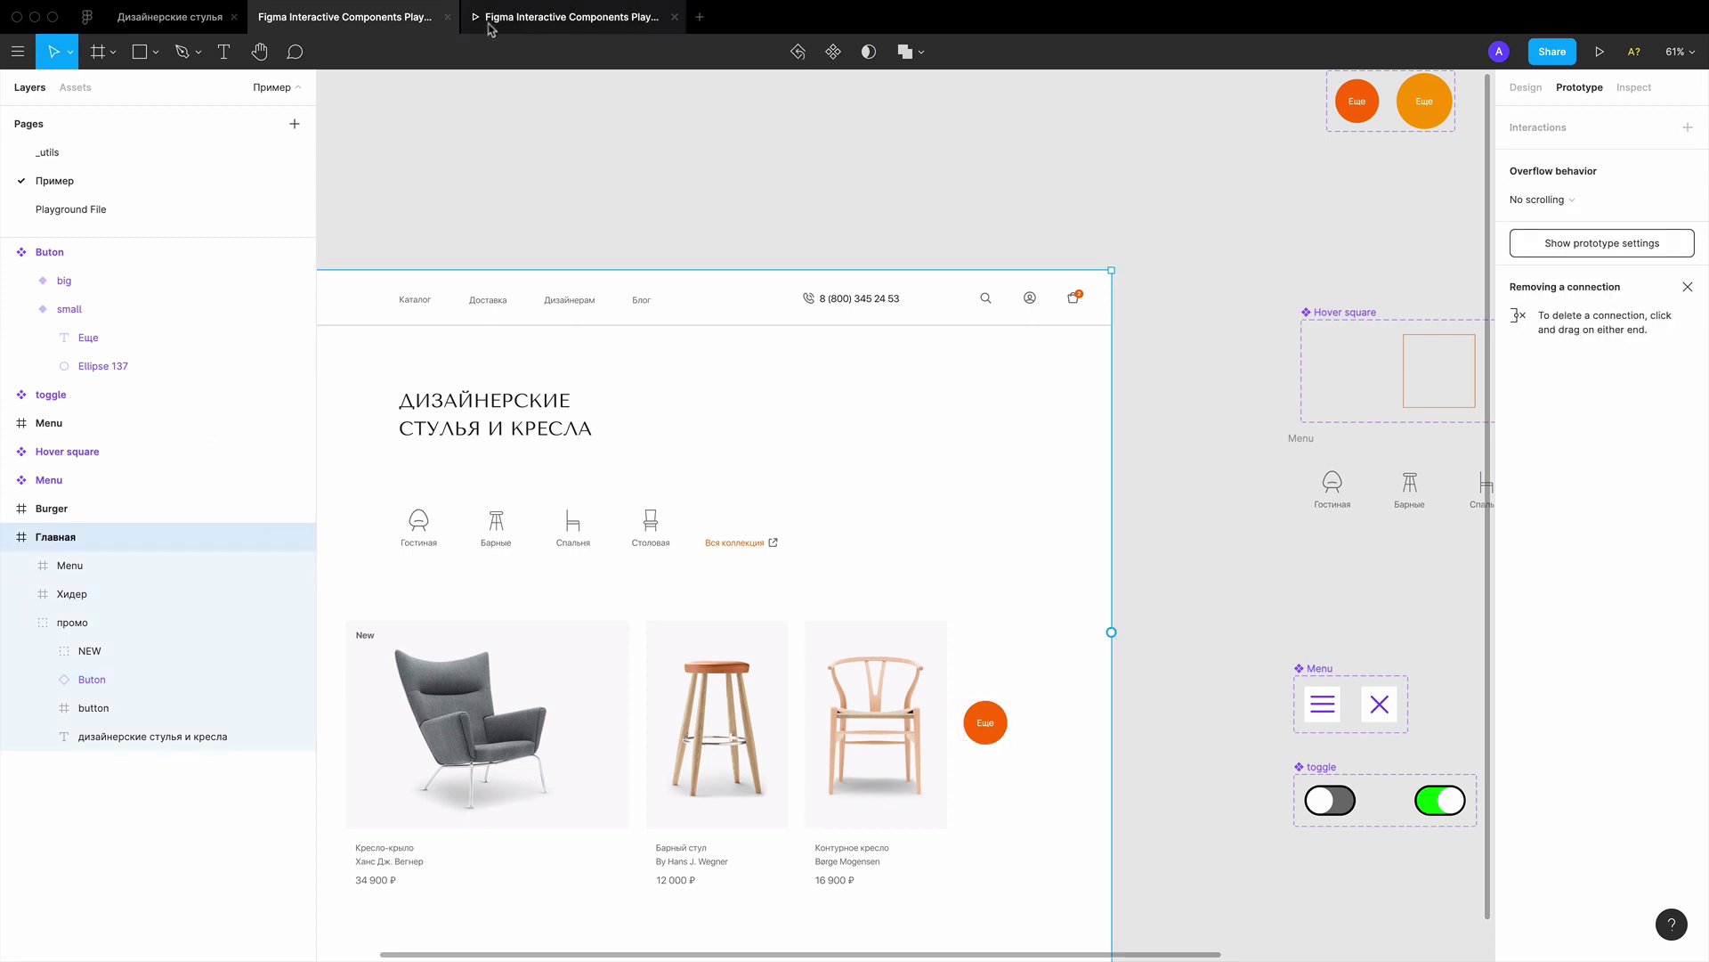
Replace the outdated prototype tab with a fresh Present preview, review it, and return to the editor
{"action": "left_click", "coordinate": [674, 17]}
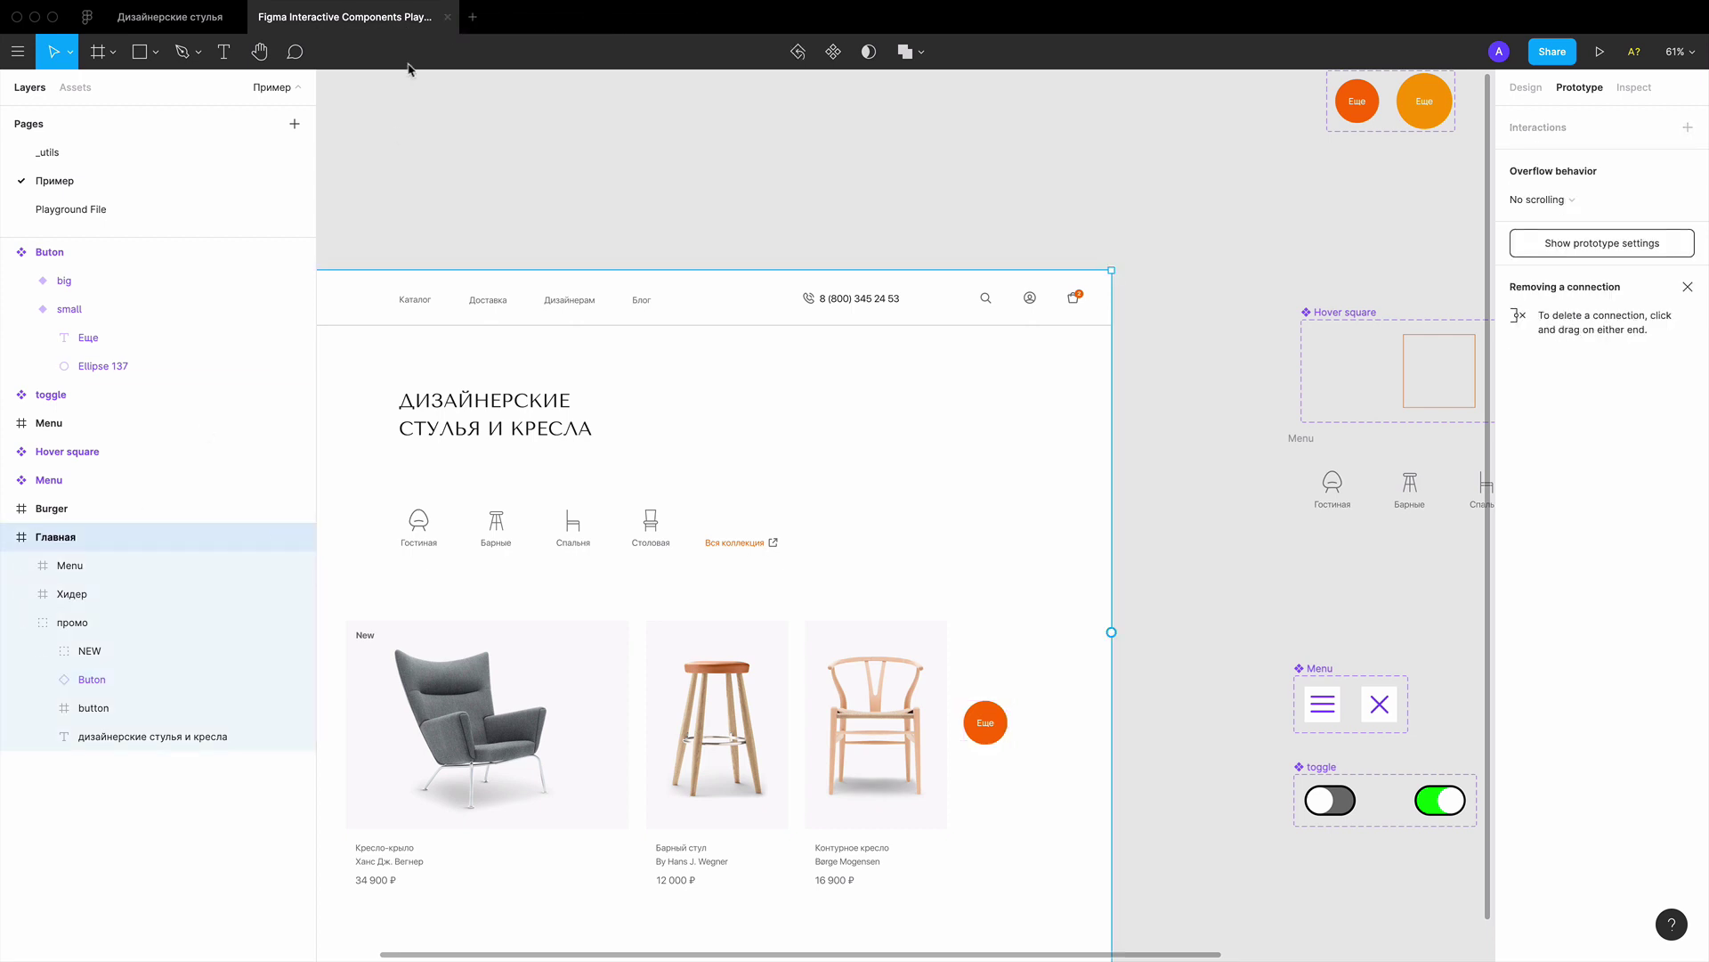
{"action": "left_click", "coordinate": [1600, 52]}
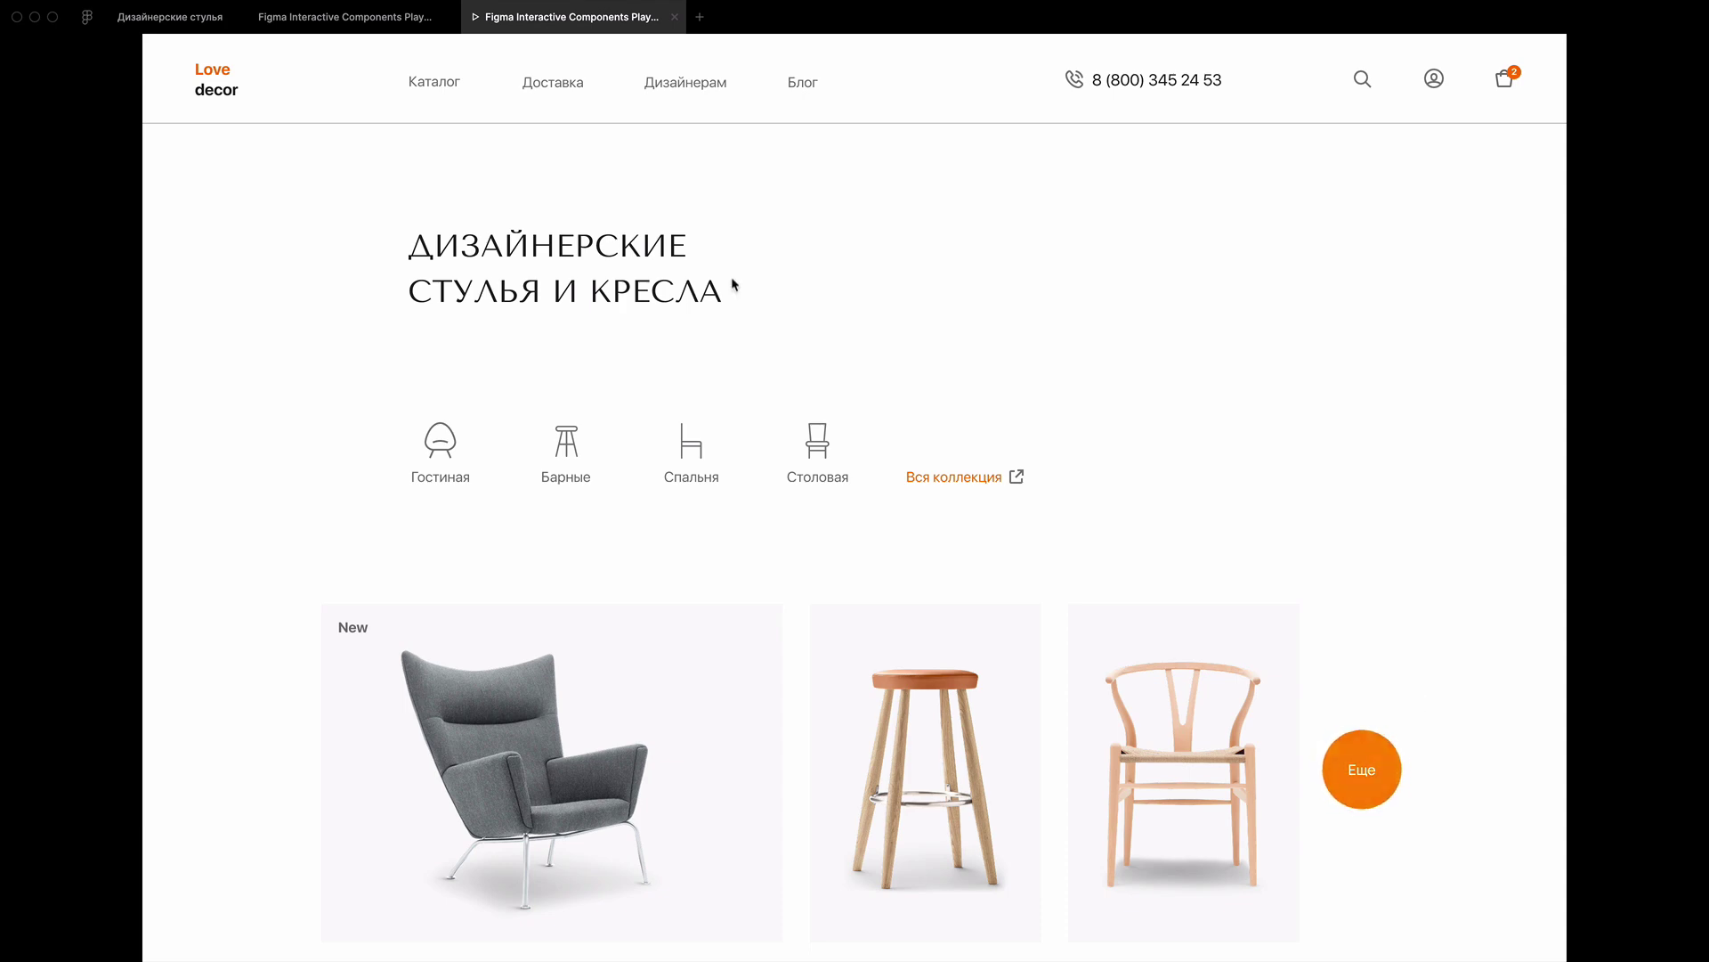
{"action": "left_click", "coordinate": [356, 17]}
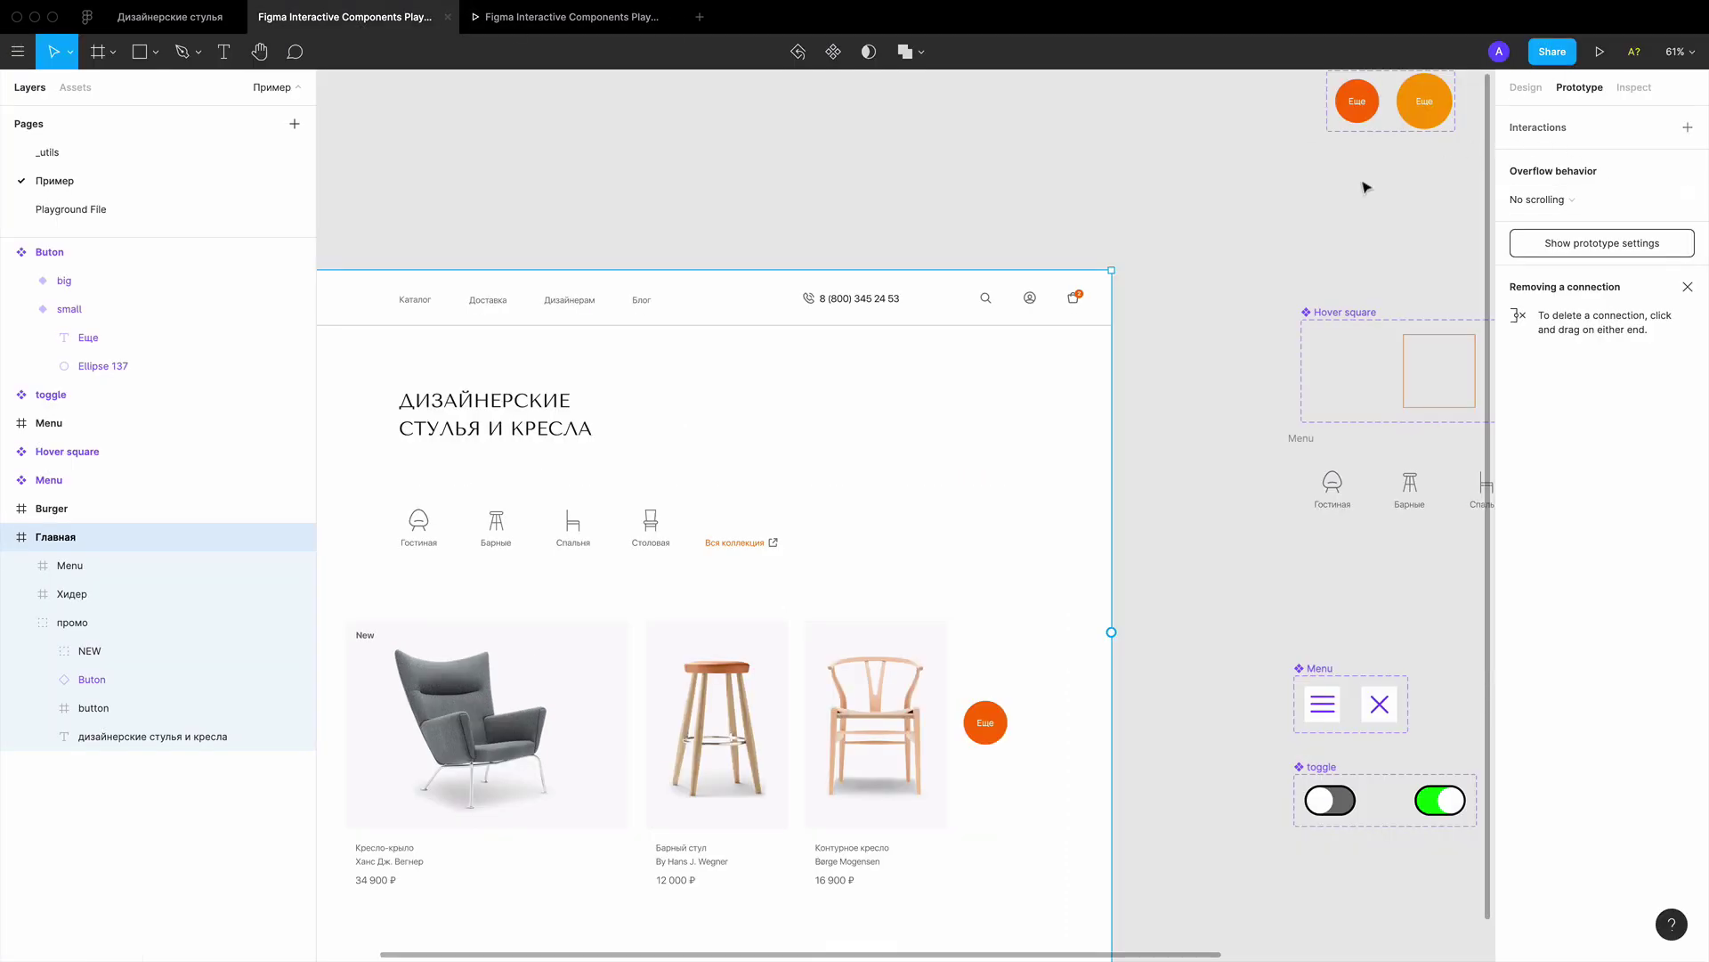
{"action": "left_click", "coordinate": [1234, 508]}
{"action": "scroll", "coordinate": [1296, 474], "scroll_direction": "up", "scroll_amount": 5}
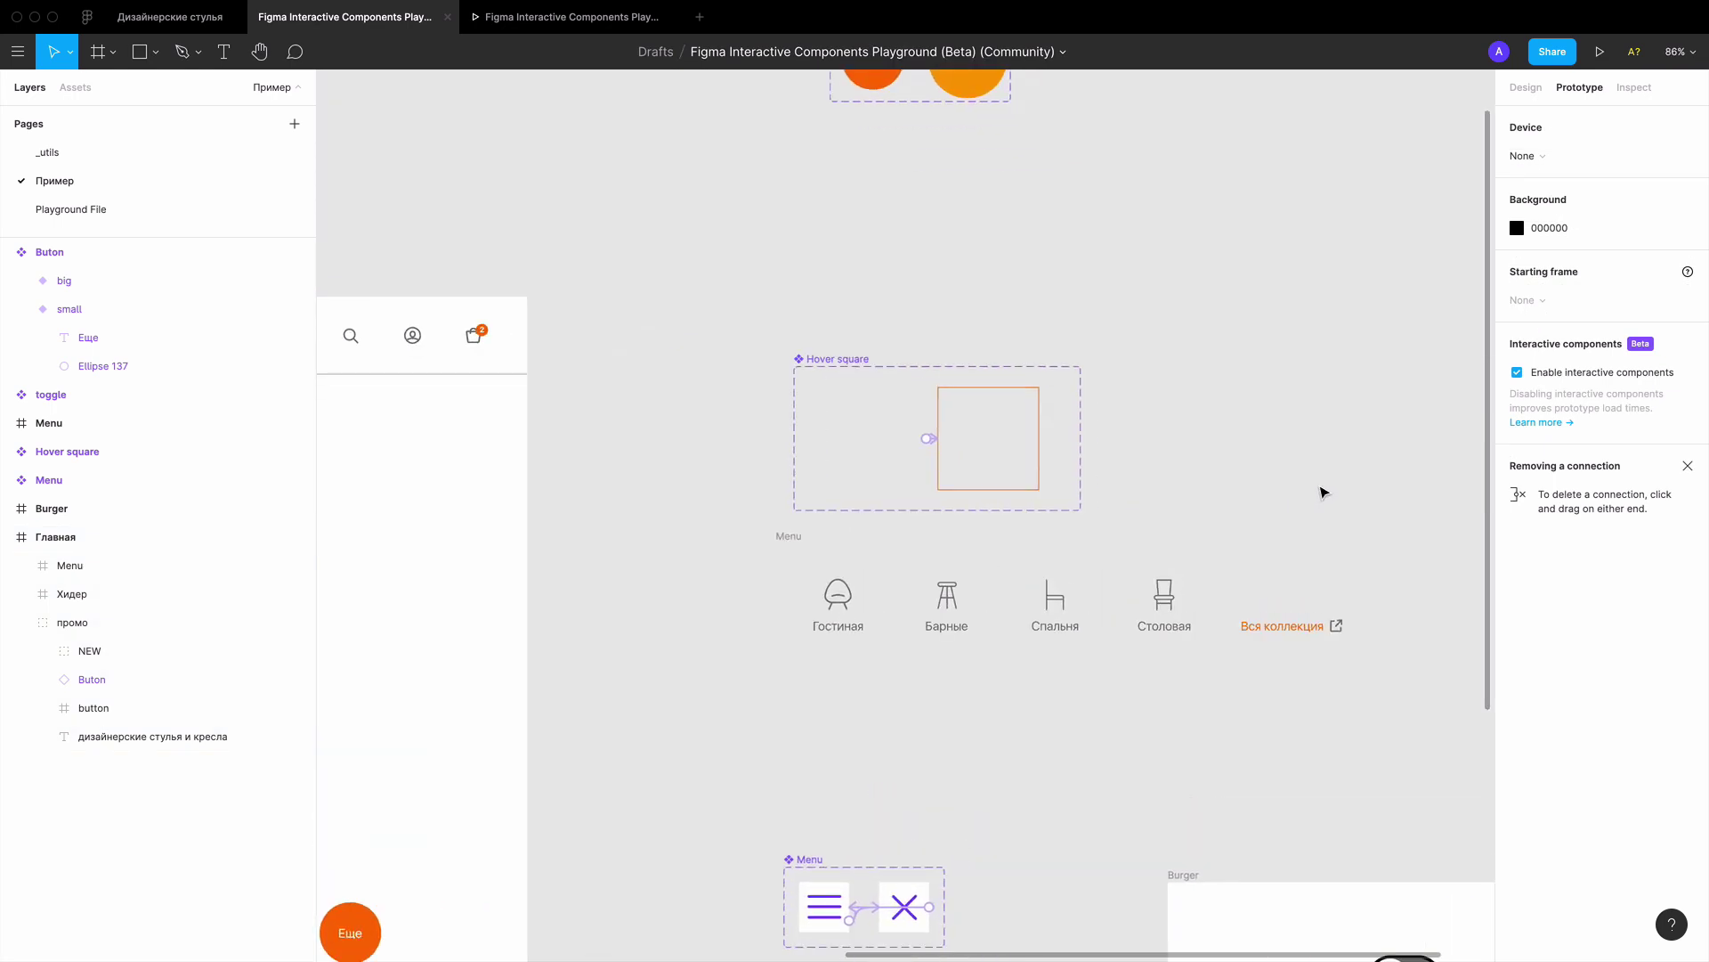
{"action": "left_click", "coordinate": [595, 21]}
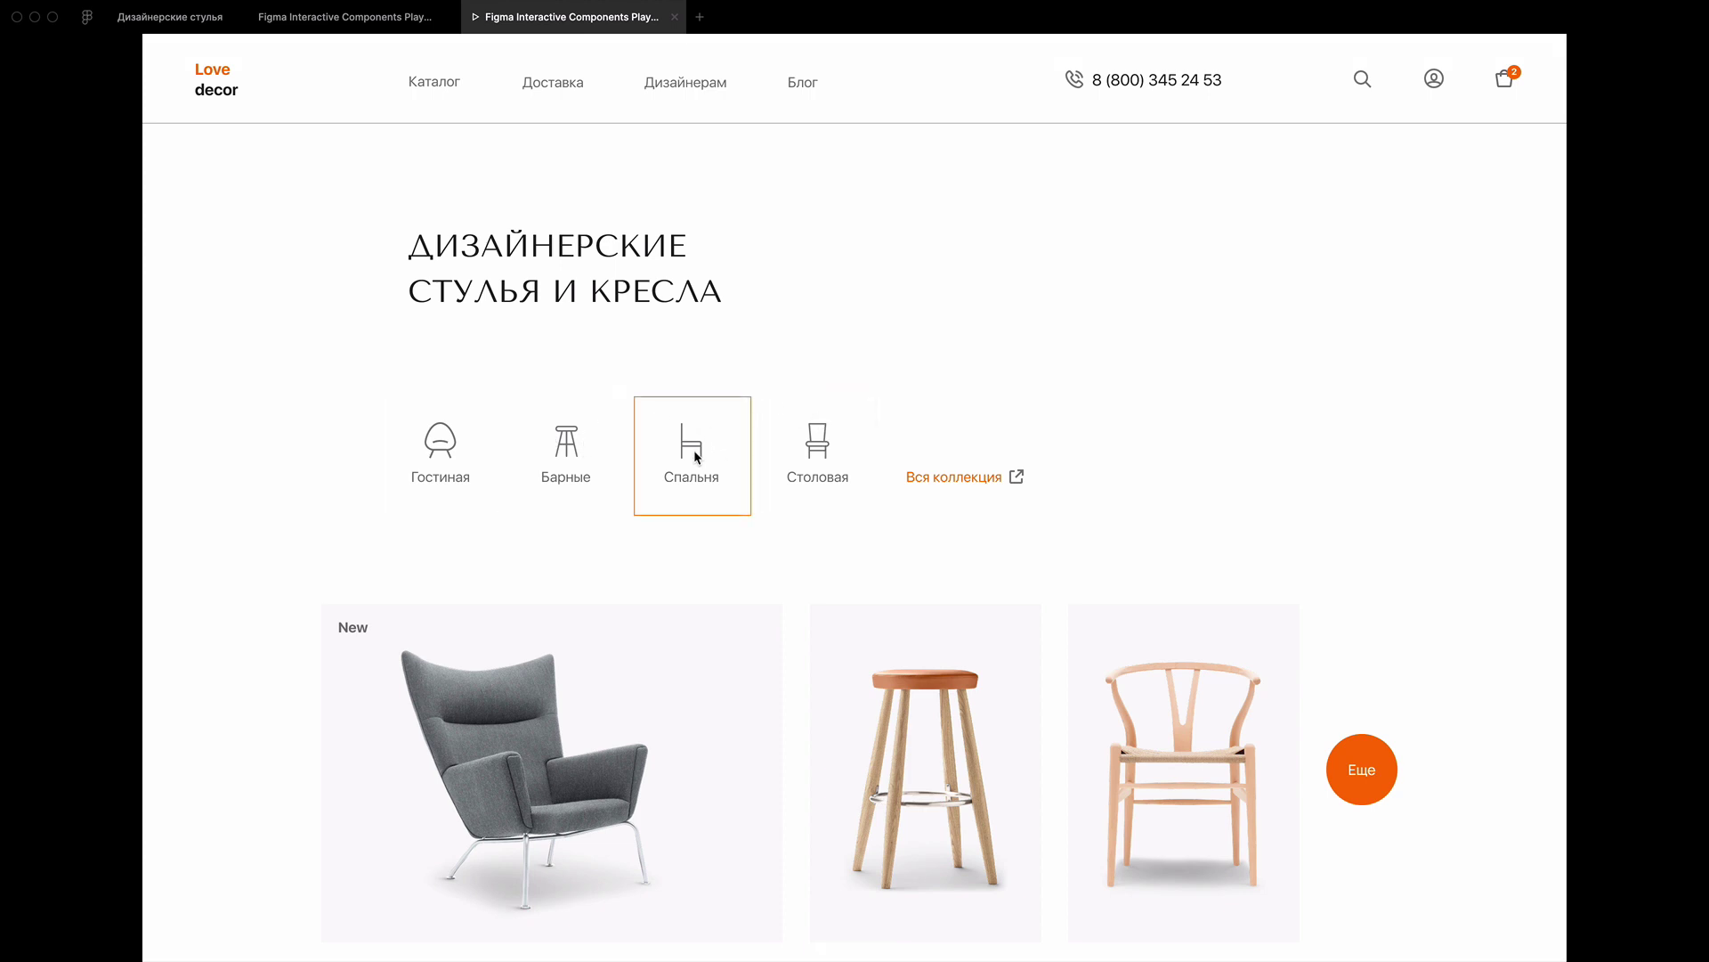
{"action": "left_click", "coordinate": [339, 19]}
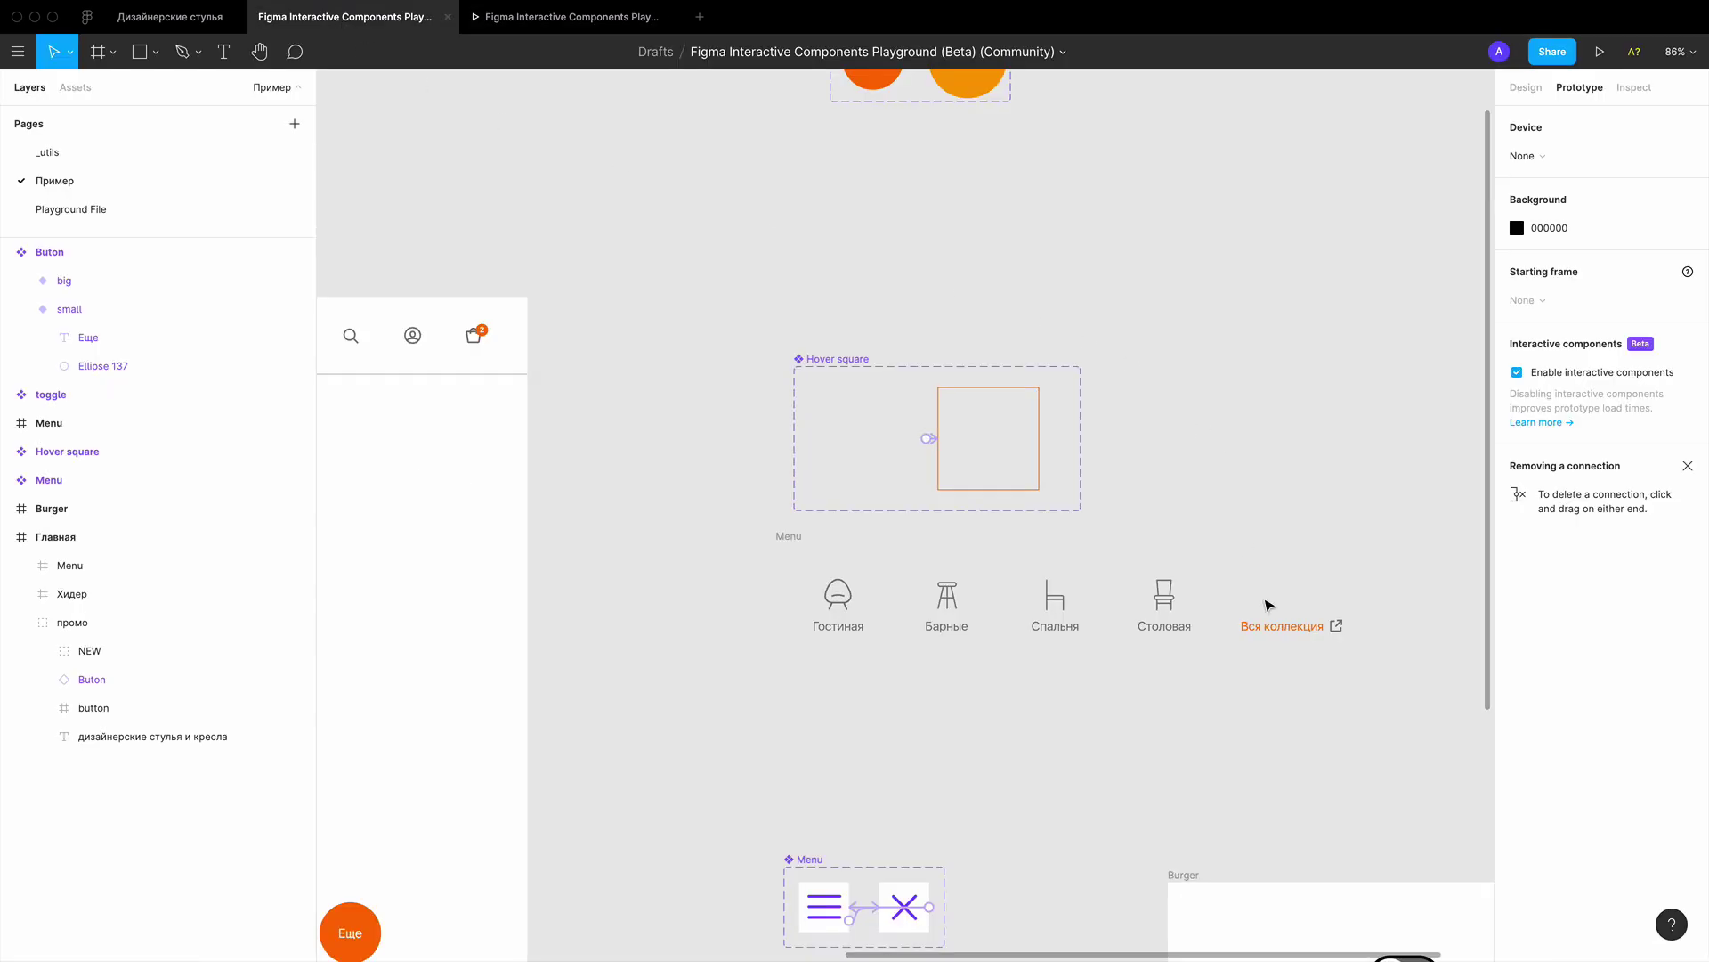
{"action": "scroll", "coordinate": [1264, 589], "scroll_direction": "up", "scroll_amount": 3, "text": "ctrl"}
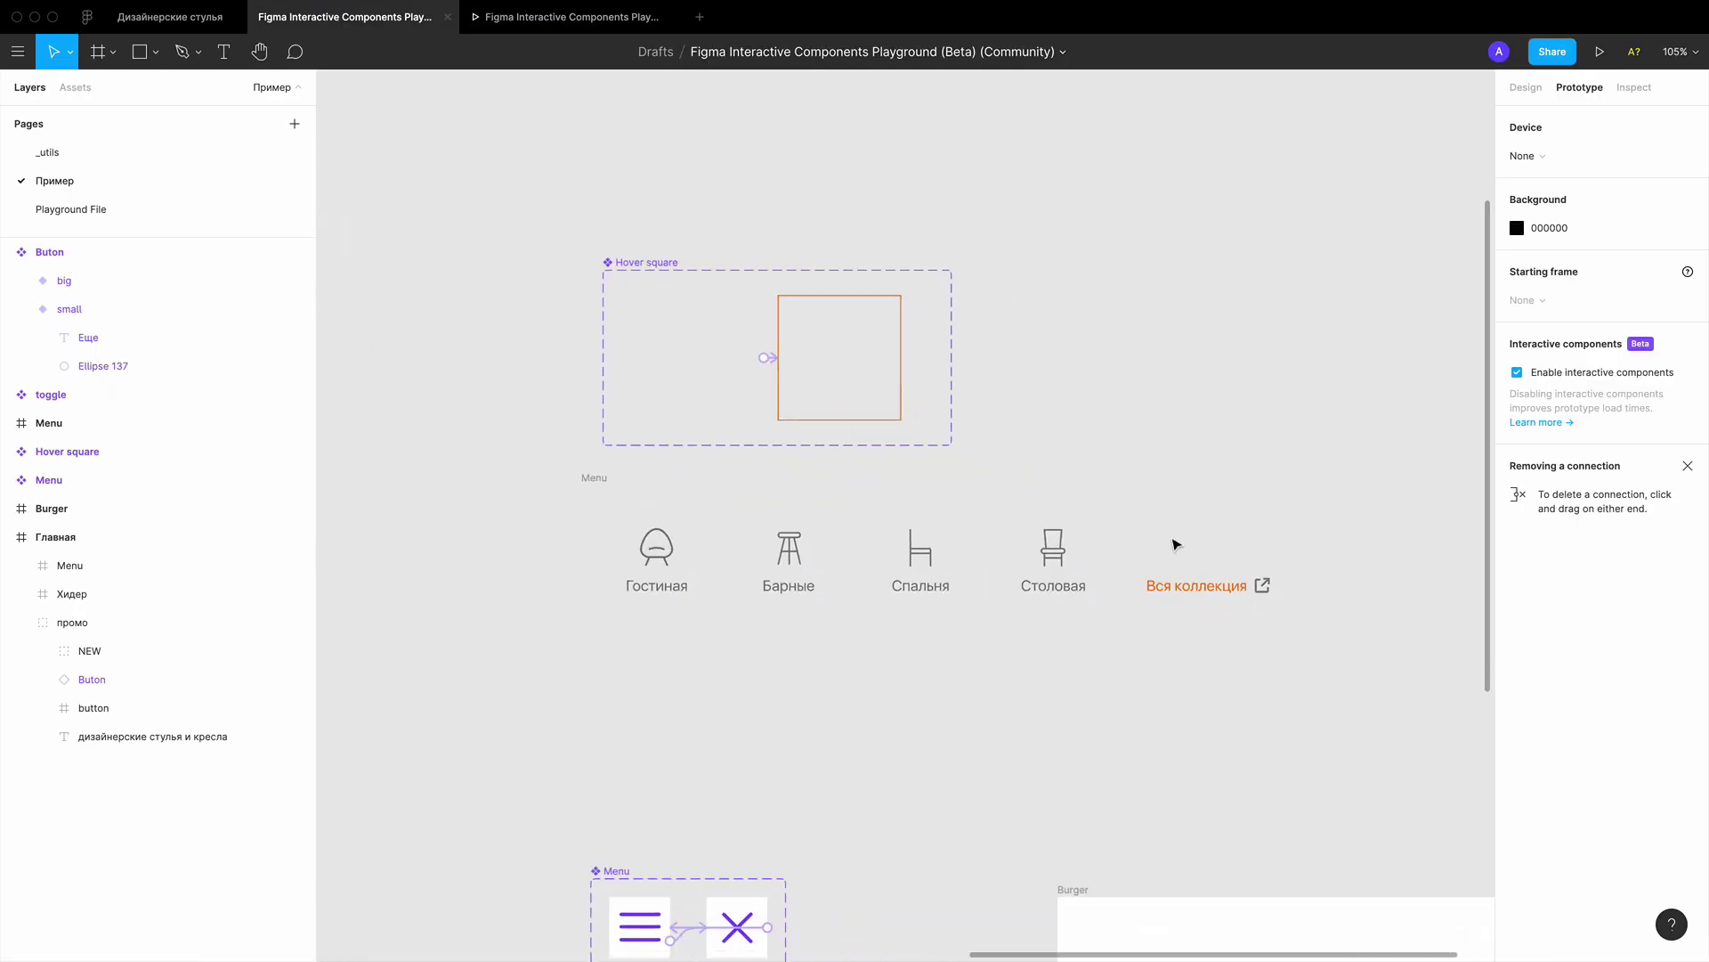
Compare the Hover square's 0% and 100% variants' orange F16D0E stroke in the Design panel
{"action": "scroll", "coordinate": [1171, 541], "scroll_direction": "up", "scroll_amount": 1, "text": "ctrl"}
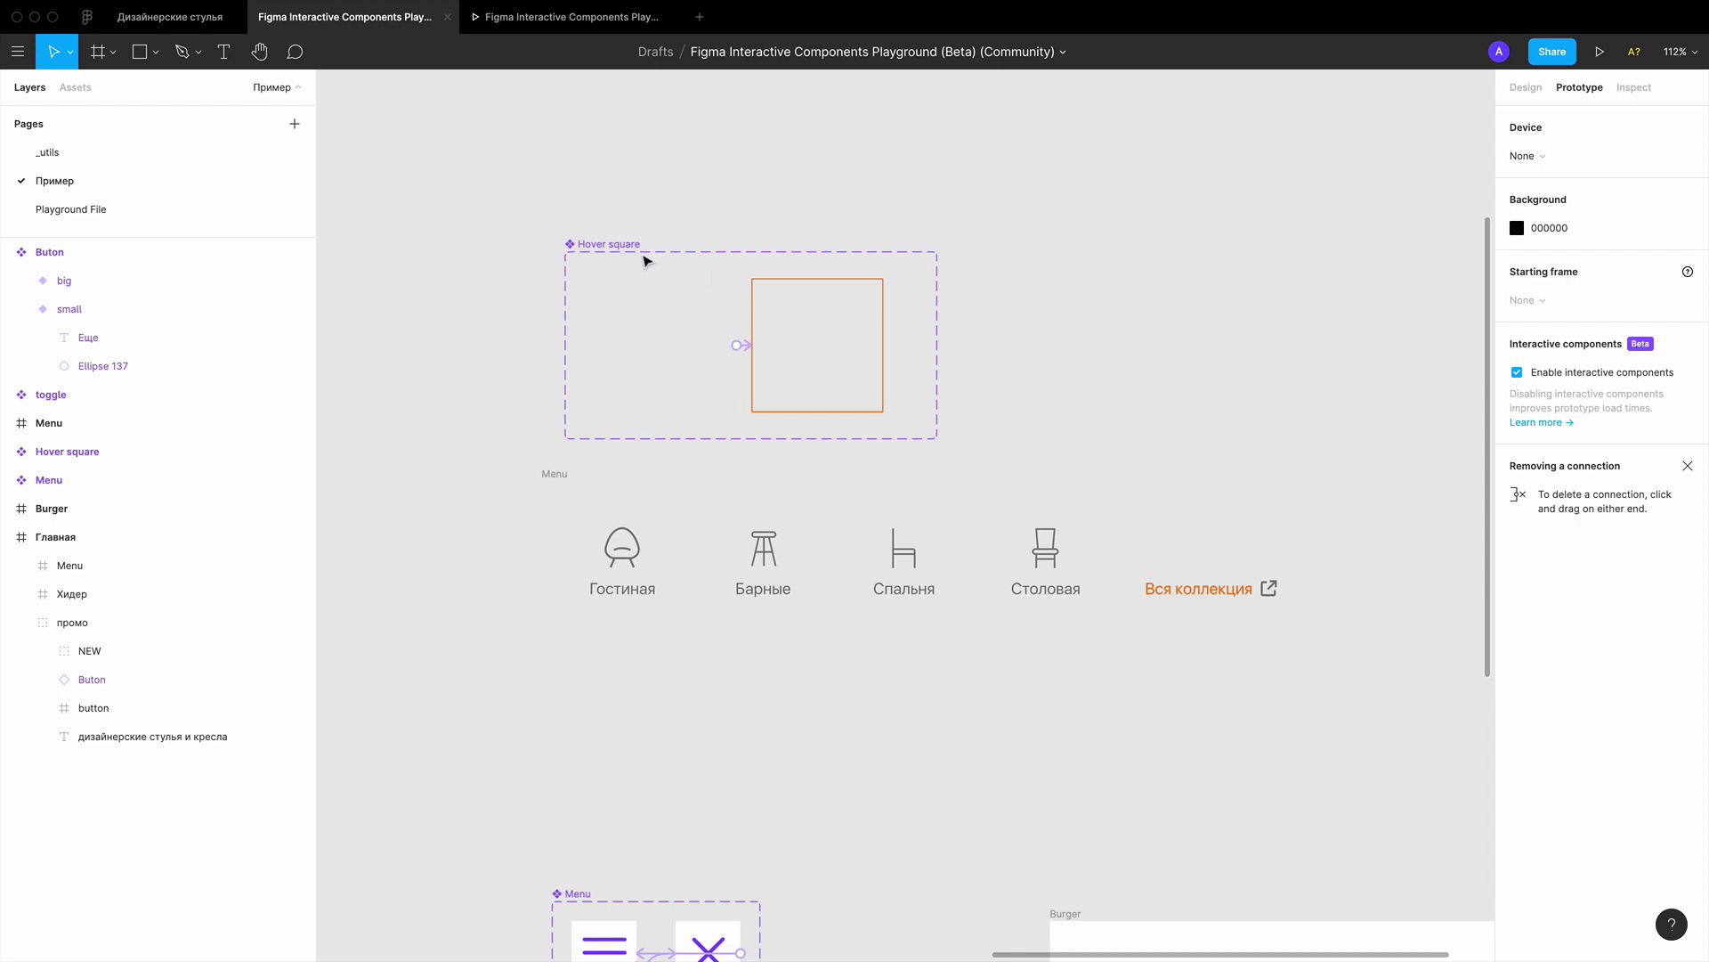
{"action": "mouse_move", "coordinate": [671, 345]}
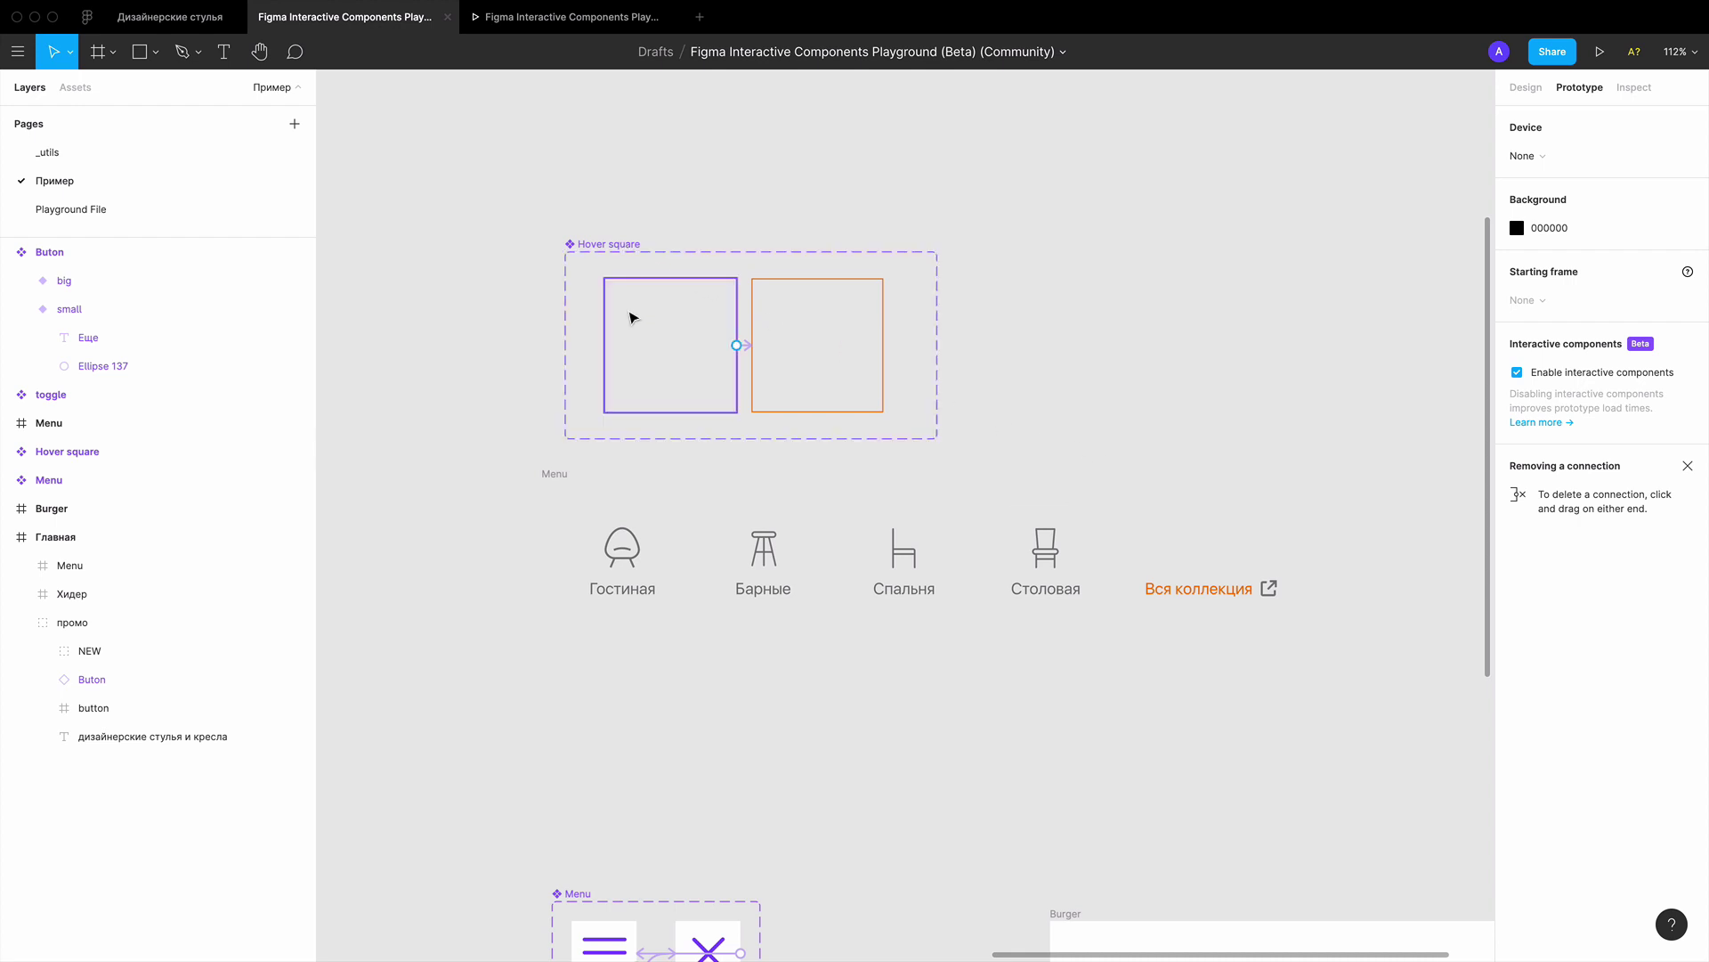
{"action": "left_click", "coordinate": [647, 333]}
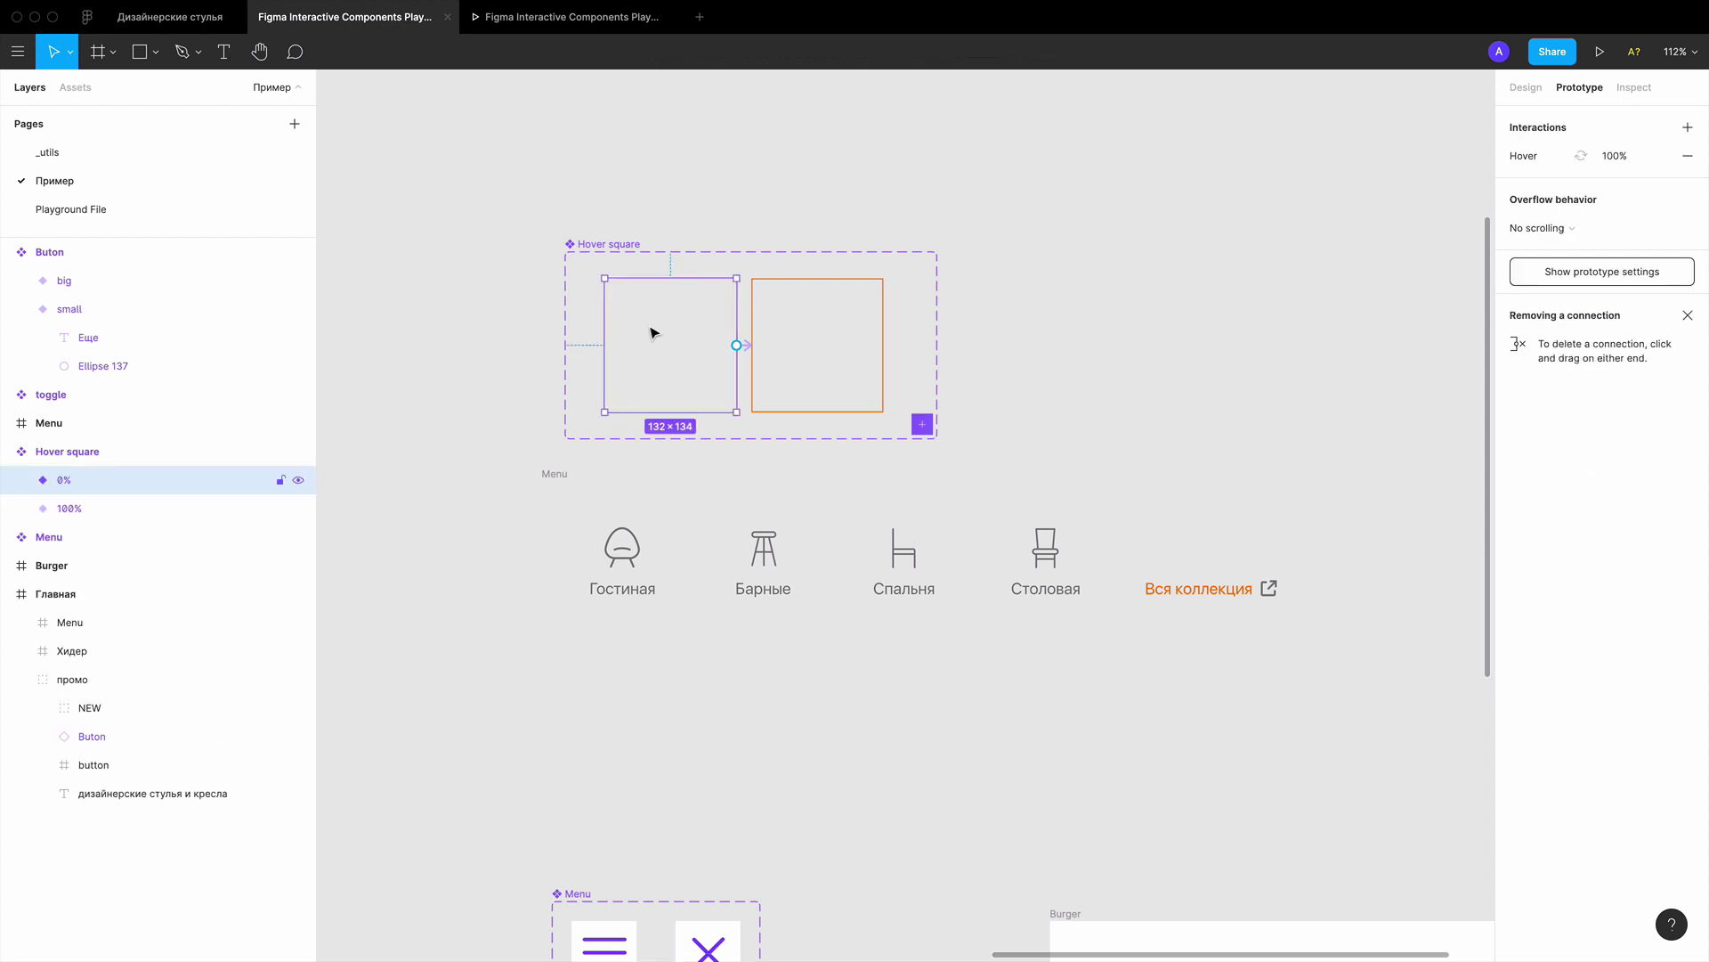
{"action": "left_click", "coordinate": [55, 451]}
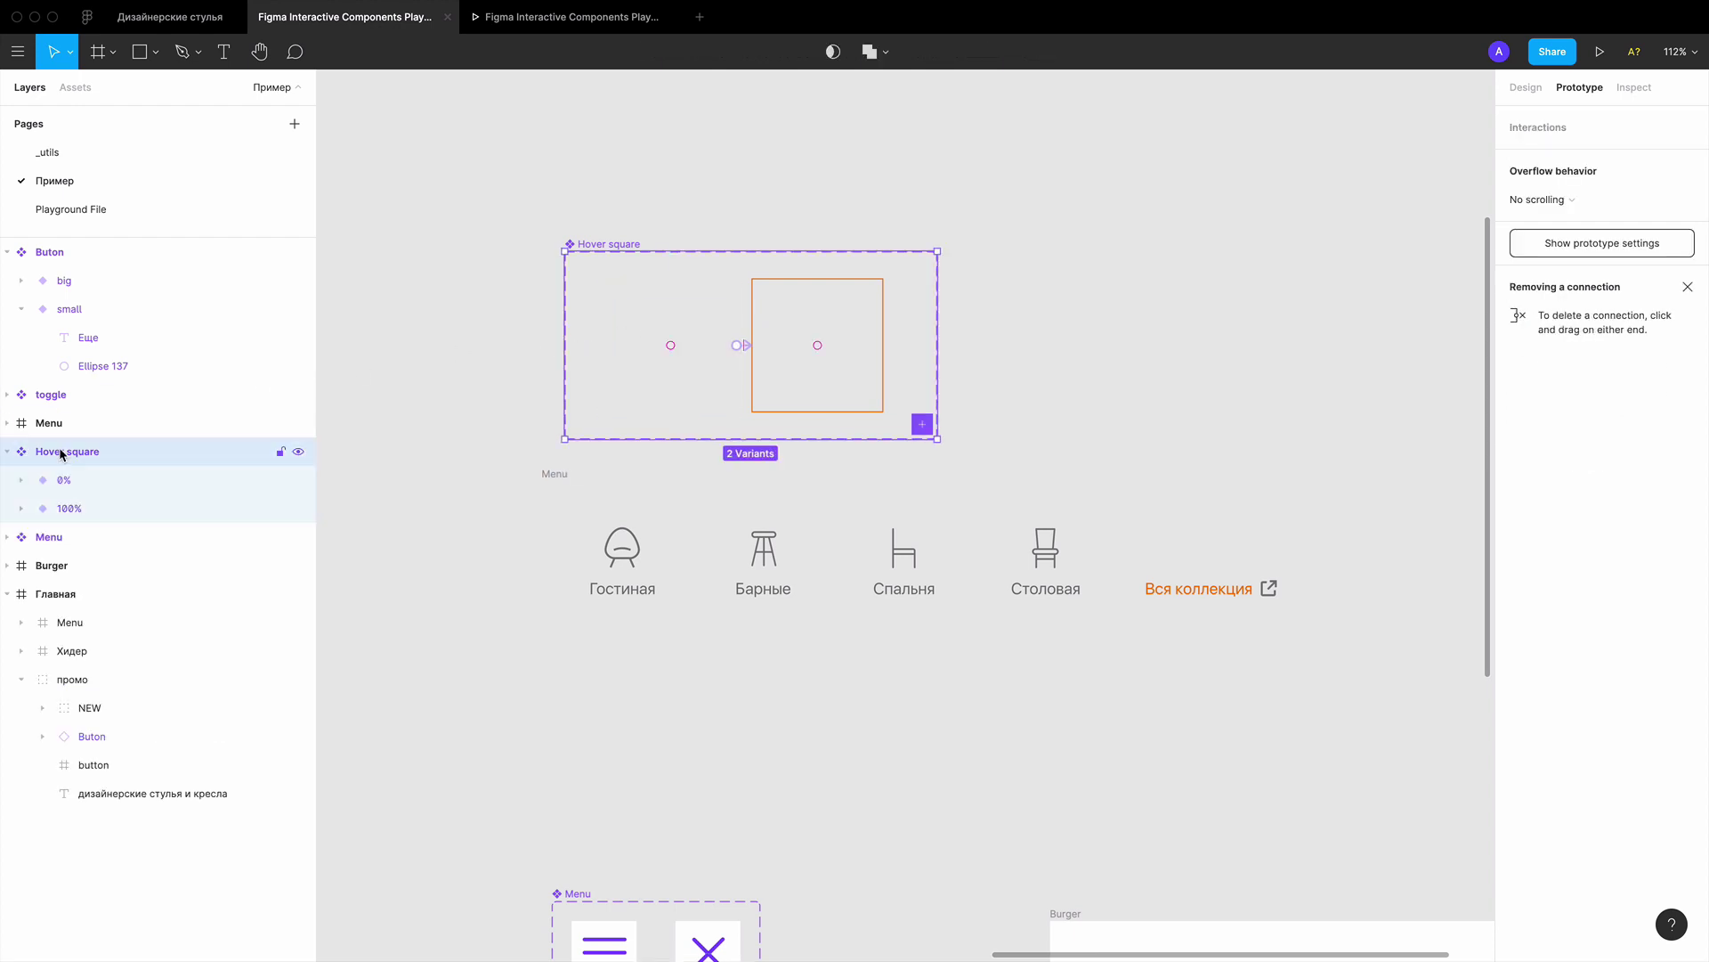
{"action": "left_click", "coordinate": [668, 279]}
{"action": "scroll", "coordinate": [668, 278], "scroll_direction": "up", "scroll_amount": 2, "text": "ctrl"}
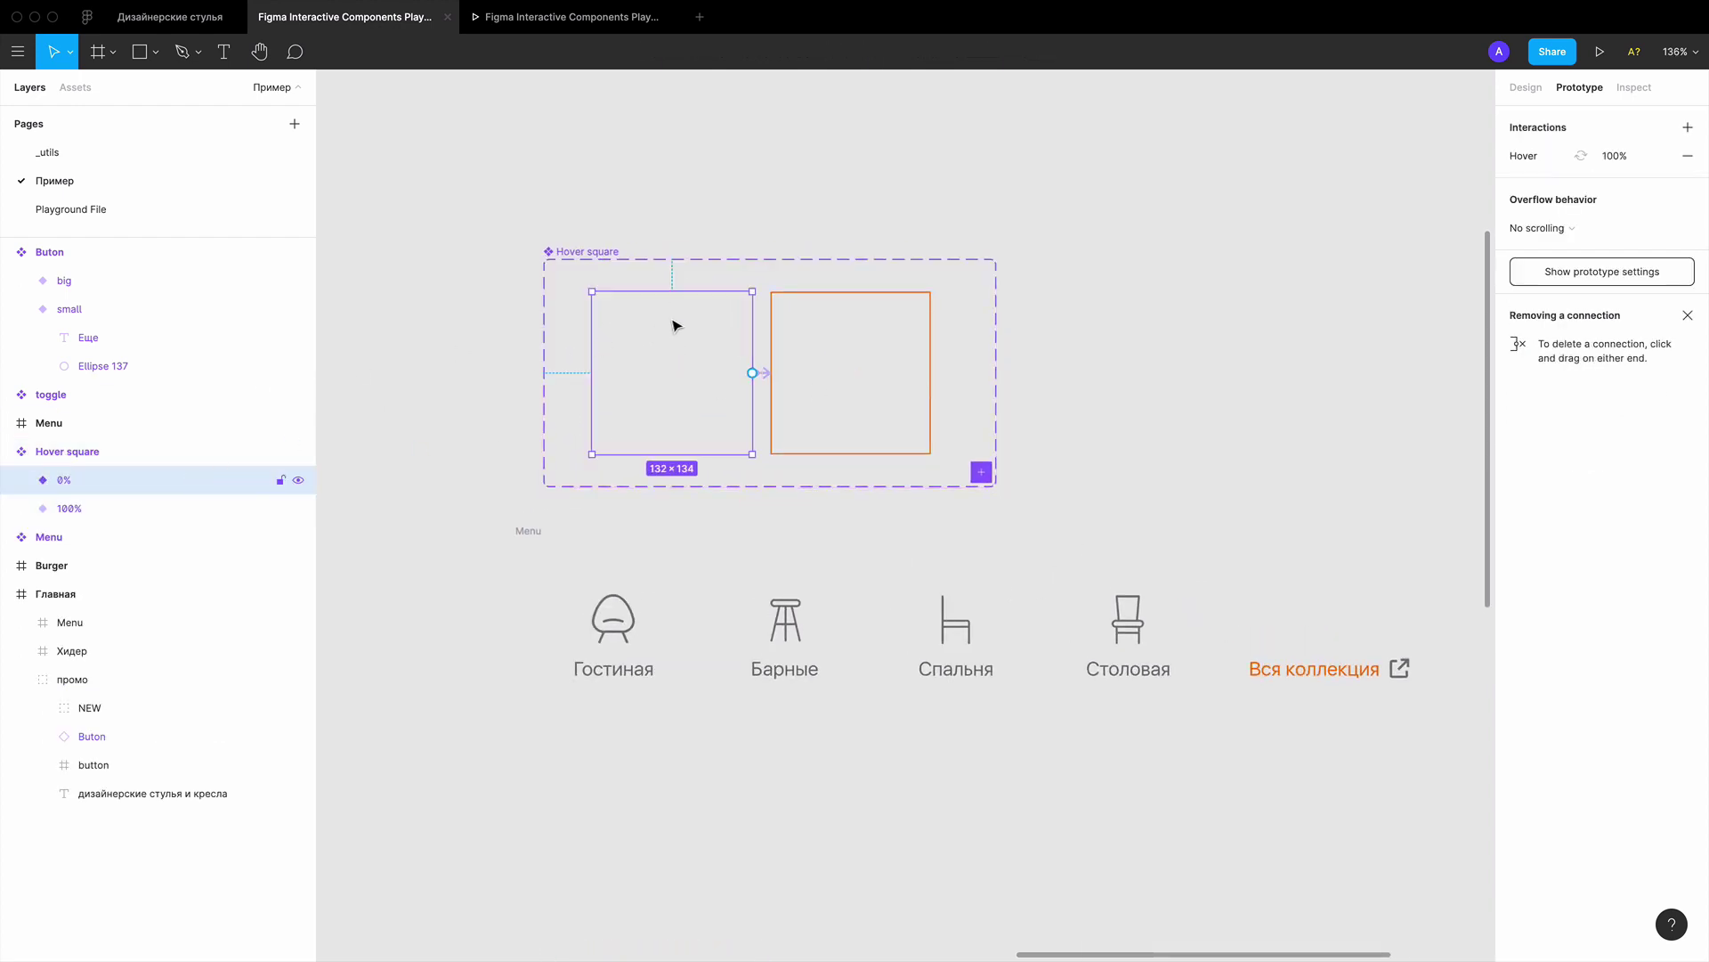
{"action": "left_click", "coordinate": [1525, 87]}
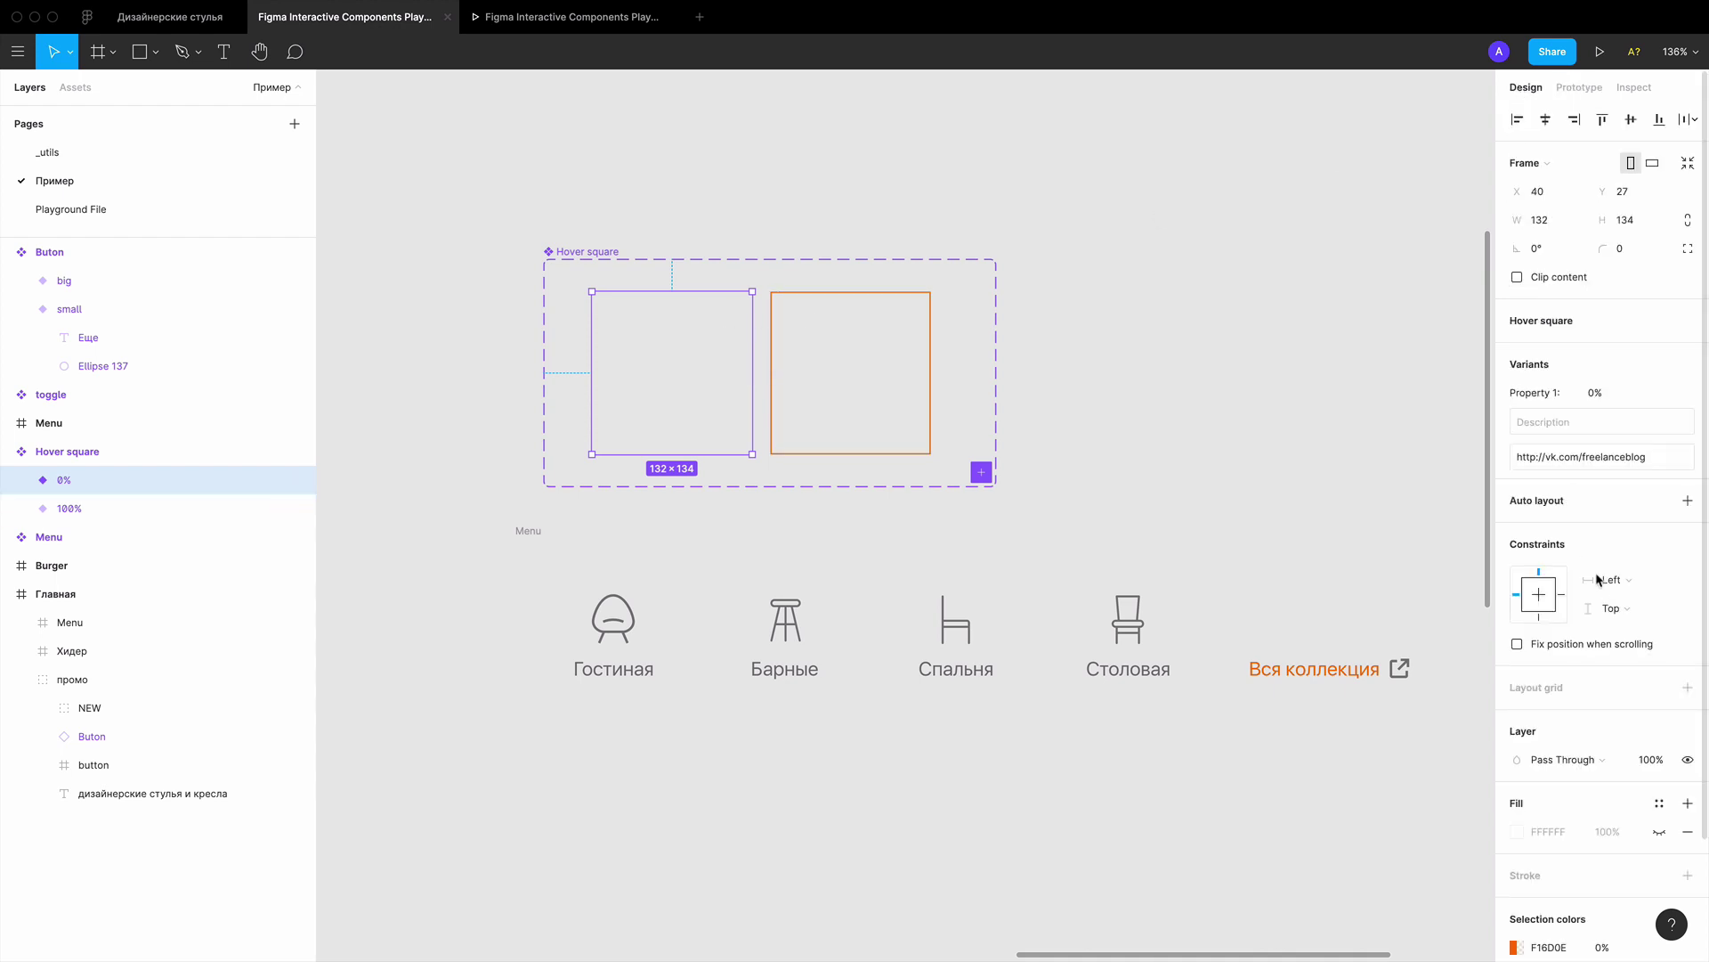
{"action": "scroll", "coordinate": [1545, 579], "scroll_direction": "down", "scroll_amount": 3}
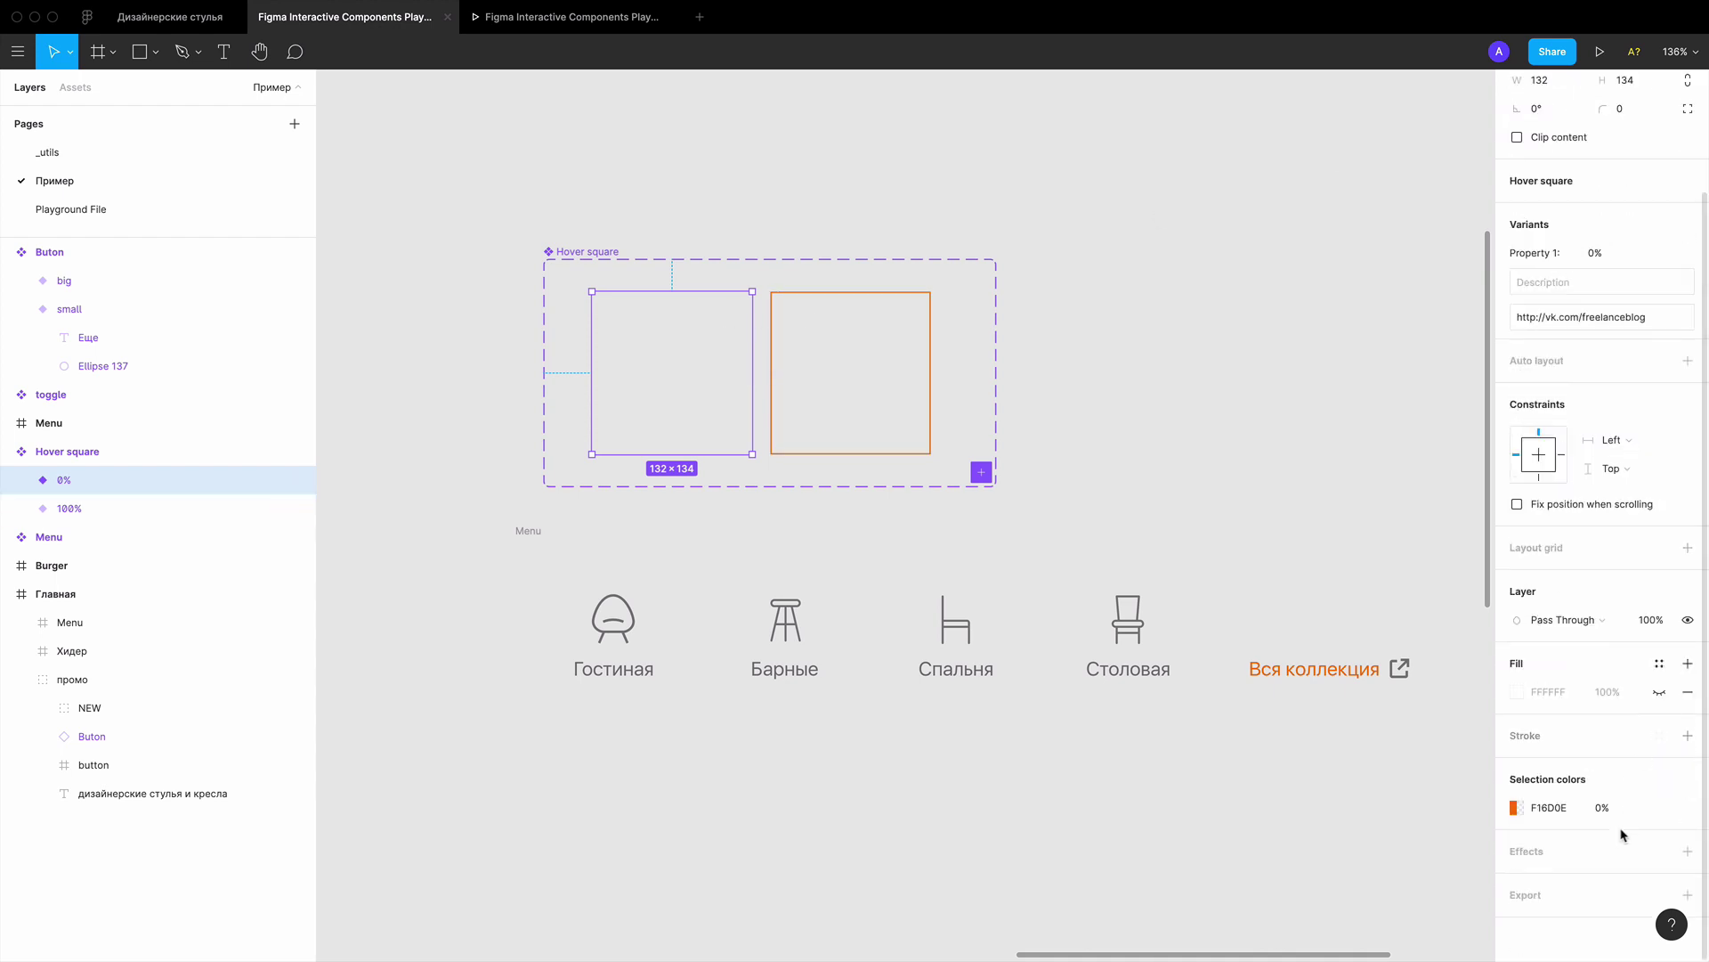
{"action": "left_click", "coordinate": [807, 323]}
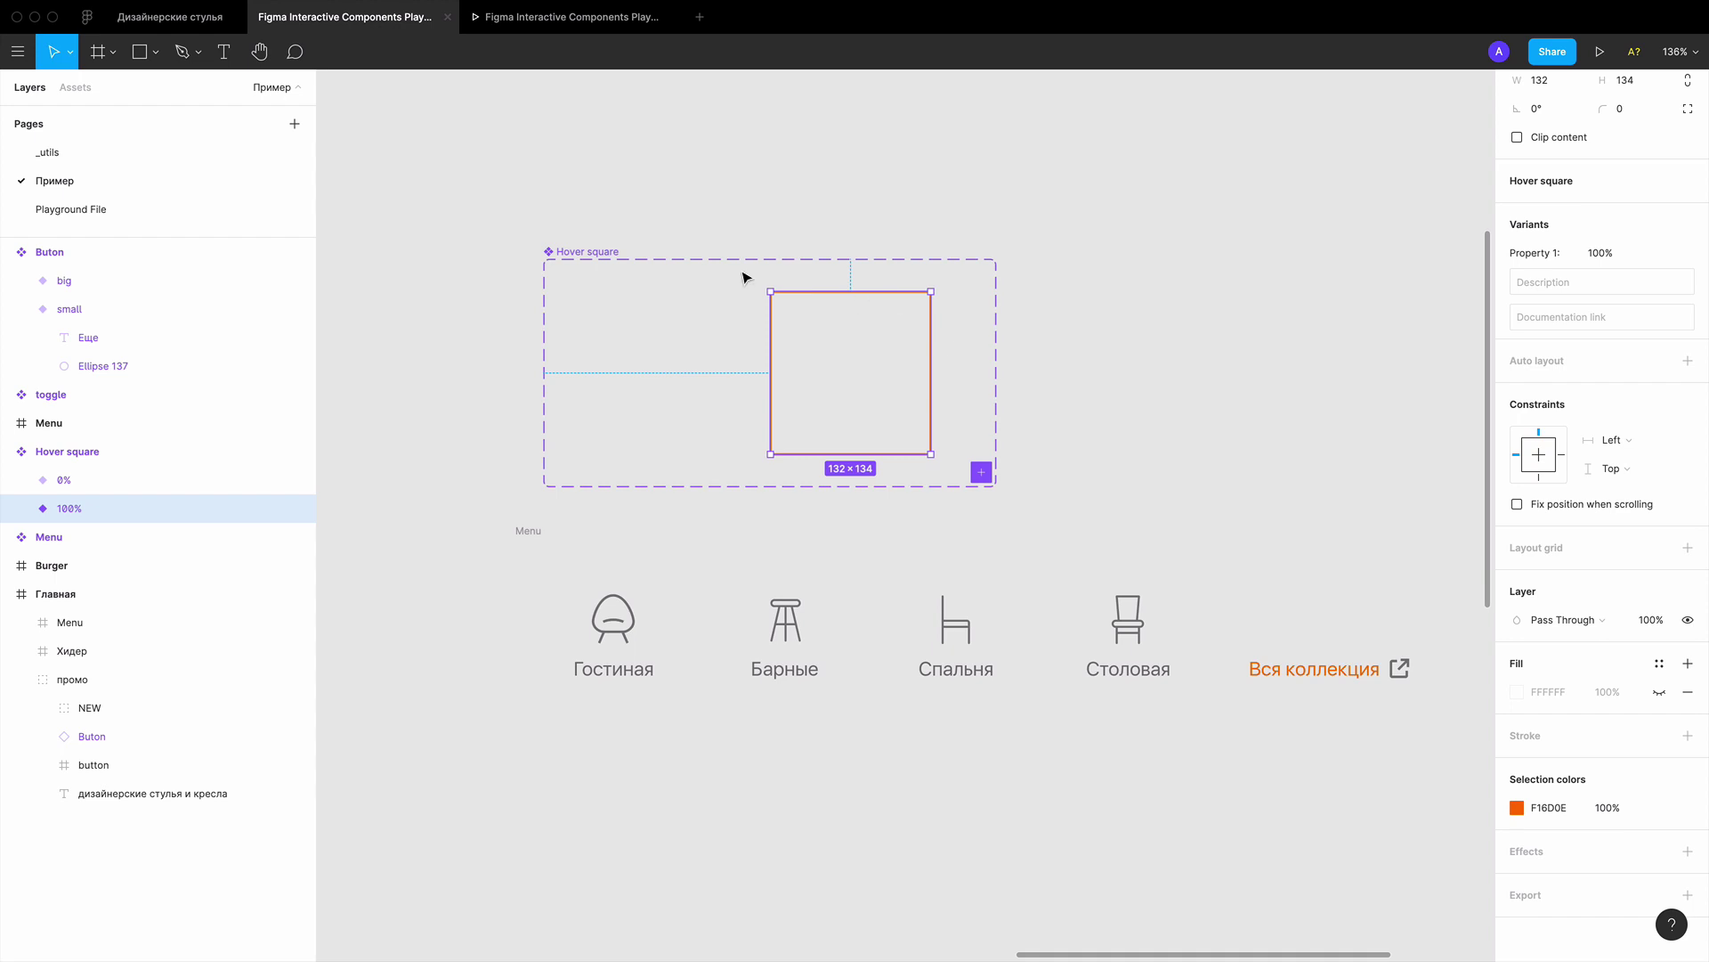
{"action": "scroll", "coordinate": [745, 280], "scroll_direction": "down", "scroll_amount": 1}
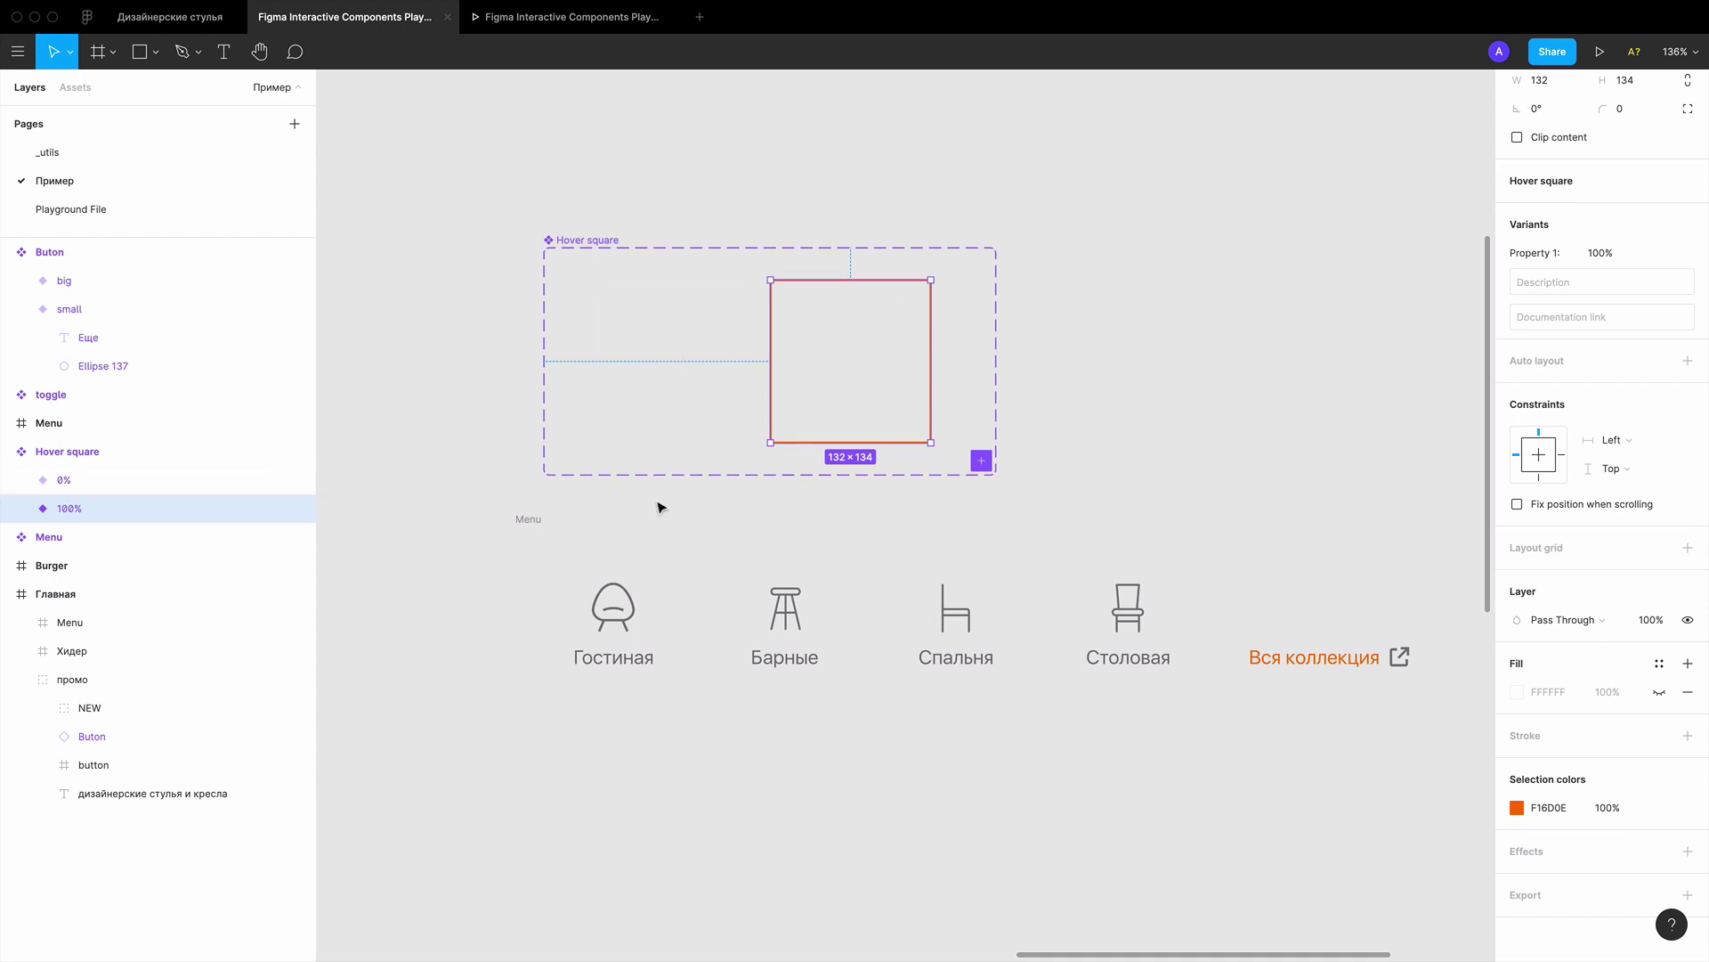
{"action": "left_click", "coordinate": [679, 359]}
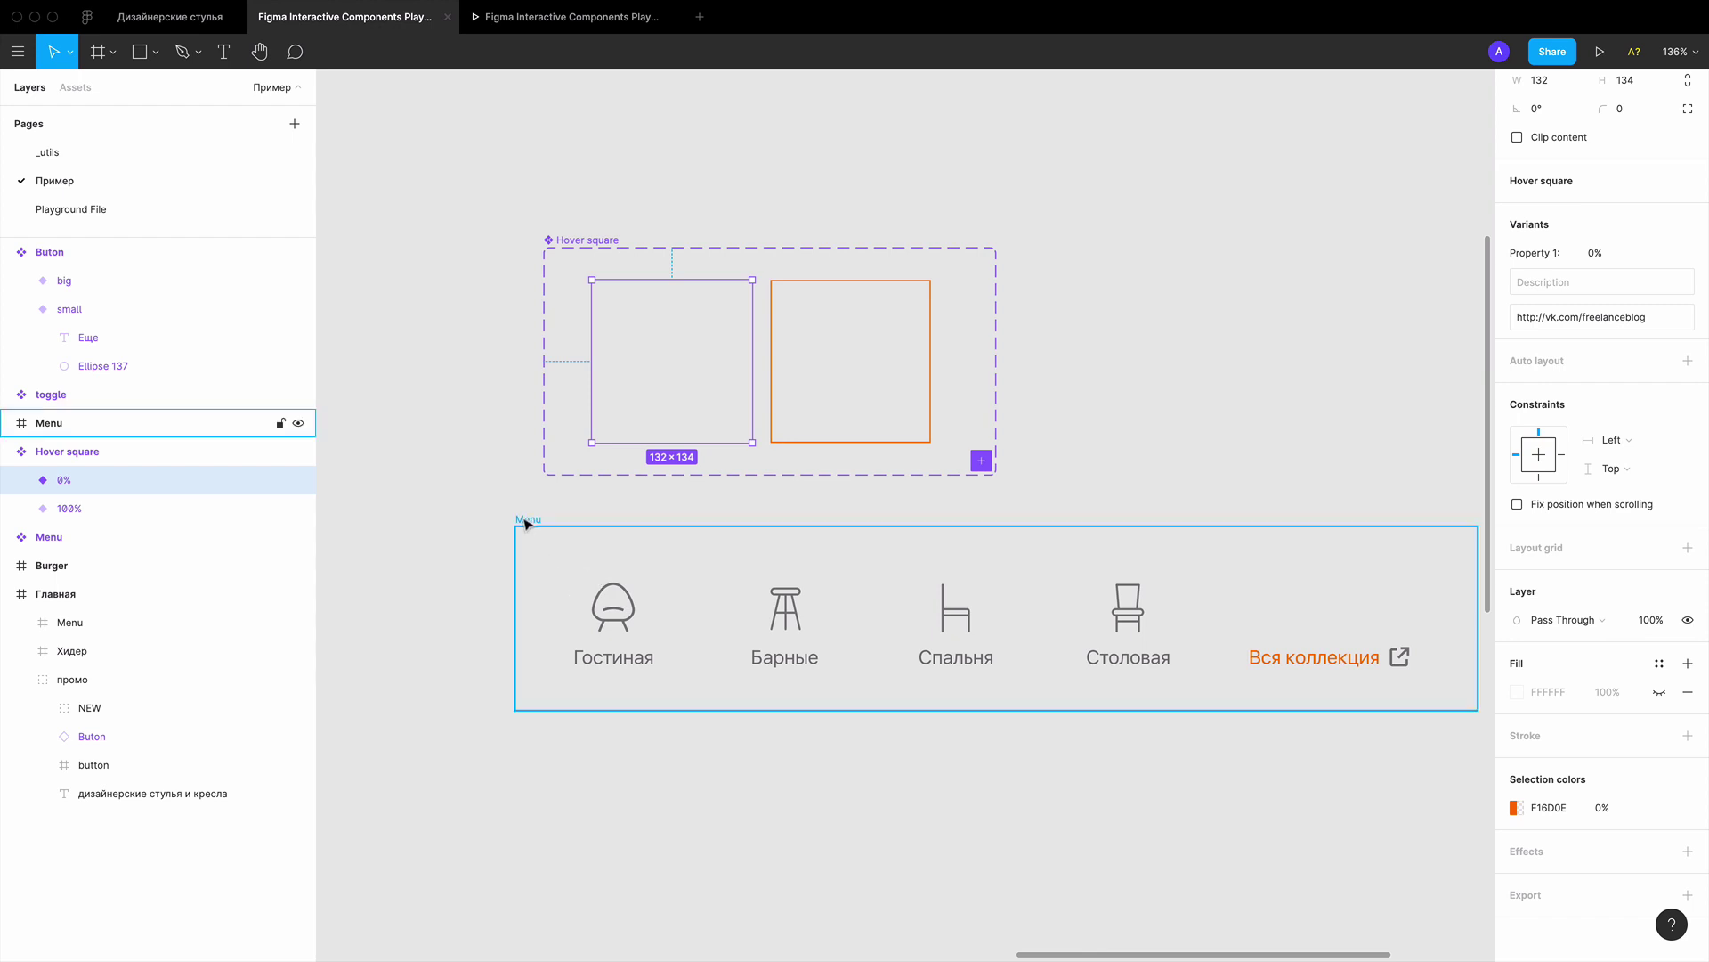
Inspect the Гостиная, Барные, Спальня and Столовая Hover square instances, then select the Menu frame
{"action": "left_click", "coordinate": [611, 567]}
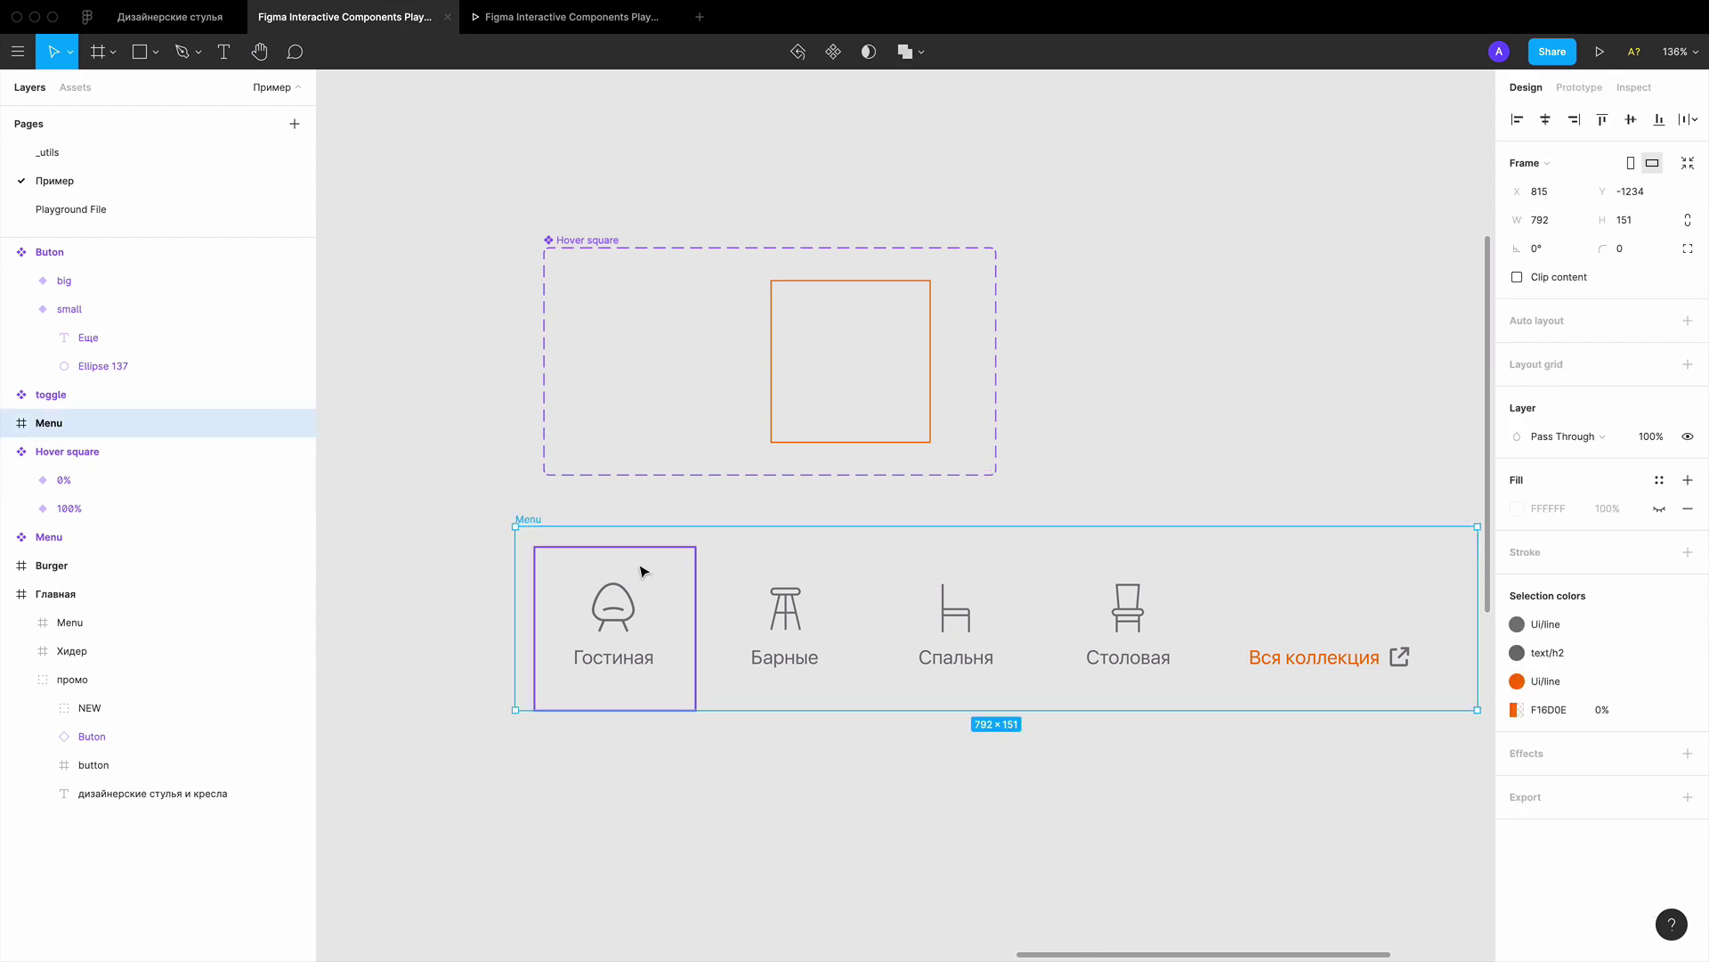
{"action": "left_click", "coordinate": [813, 567]}
{"action": "left_click", "coordinate": [995, 598]}
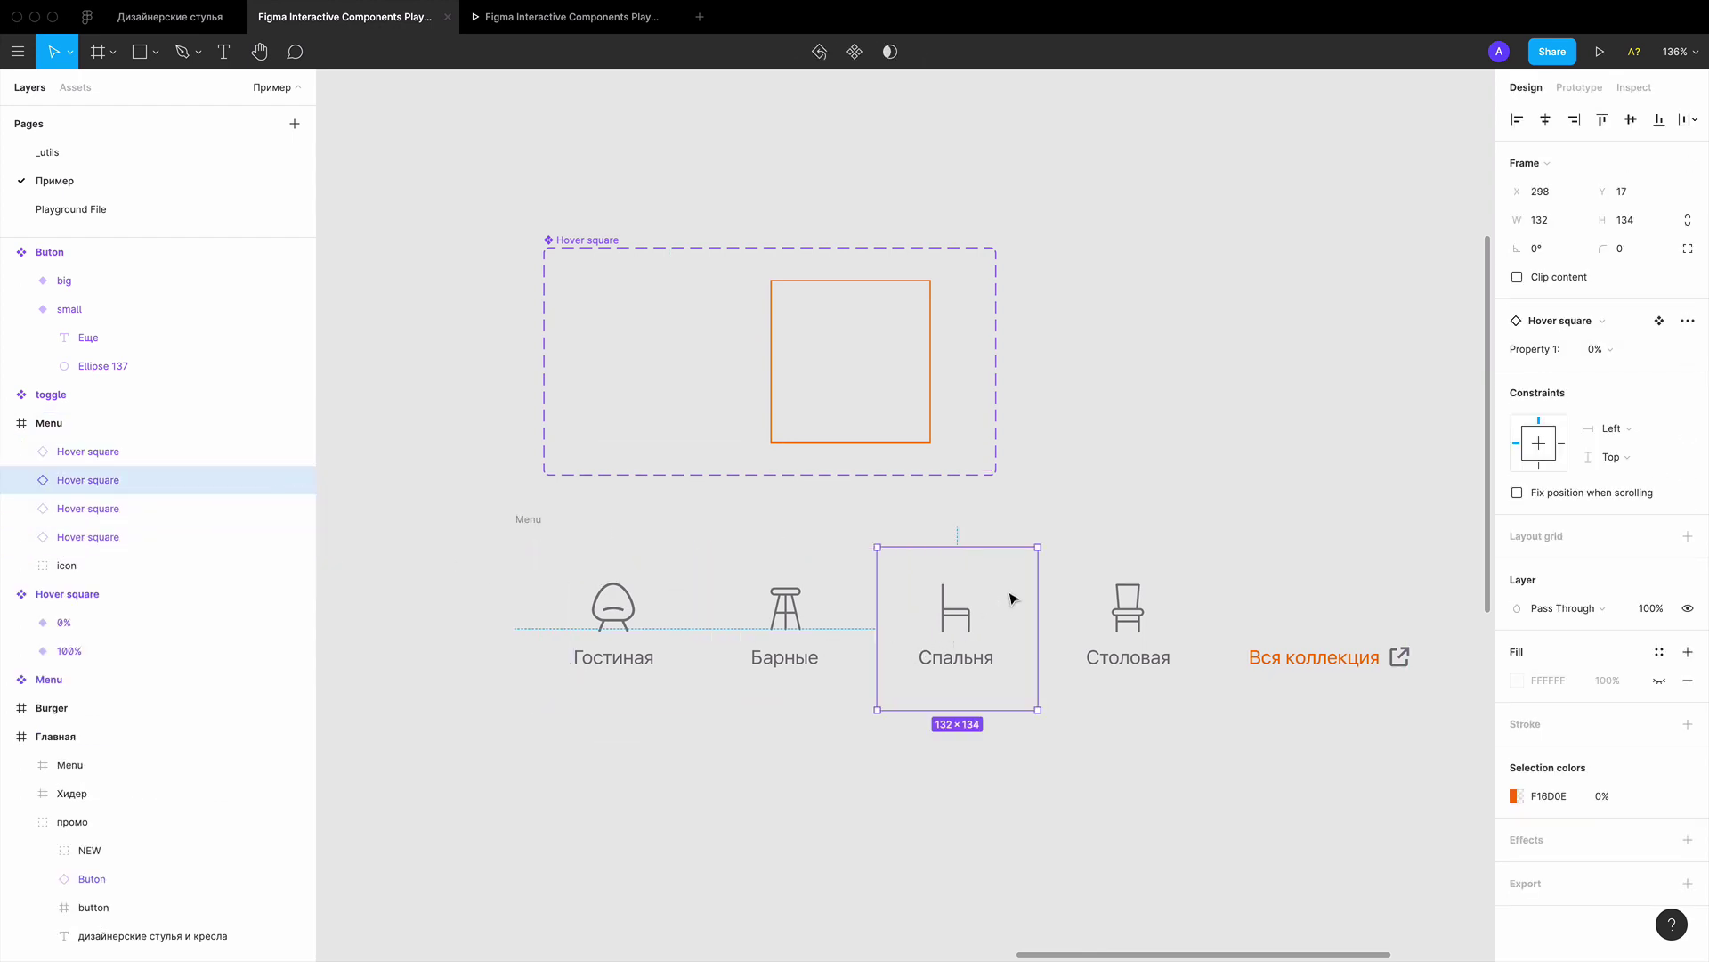
{"action": "left_click", "coordinate": [1182, 585]}
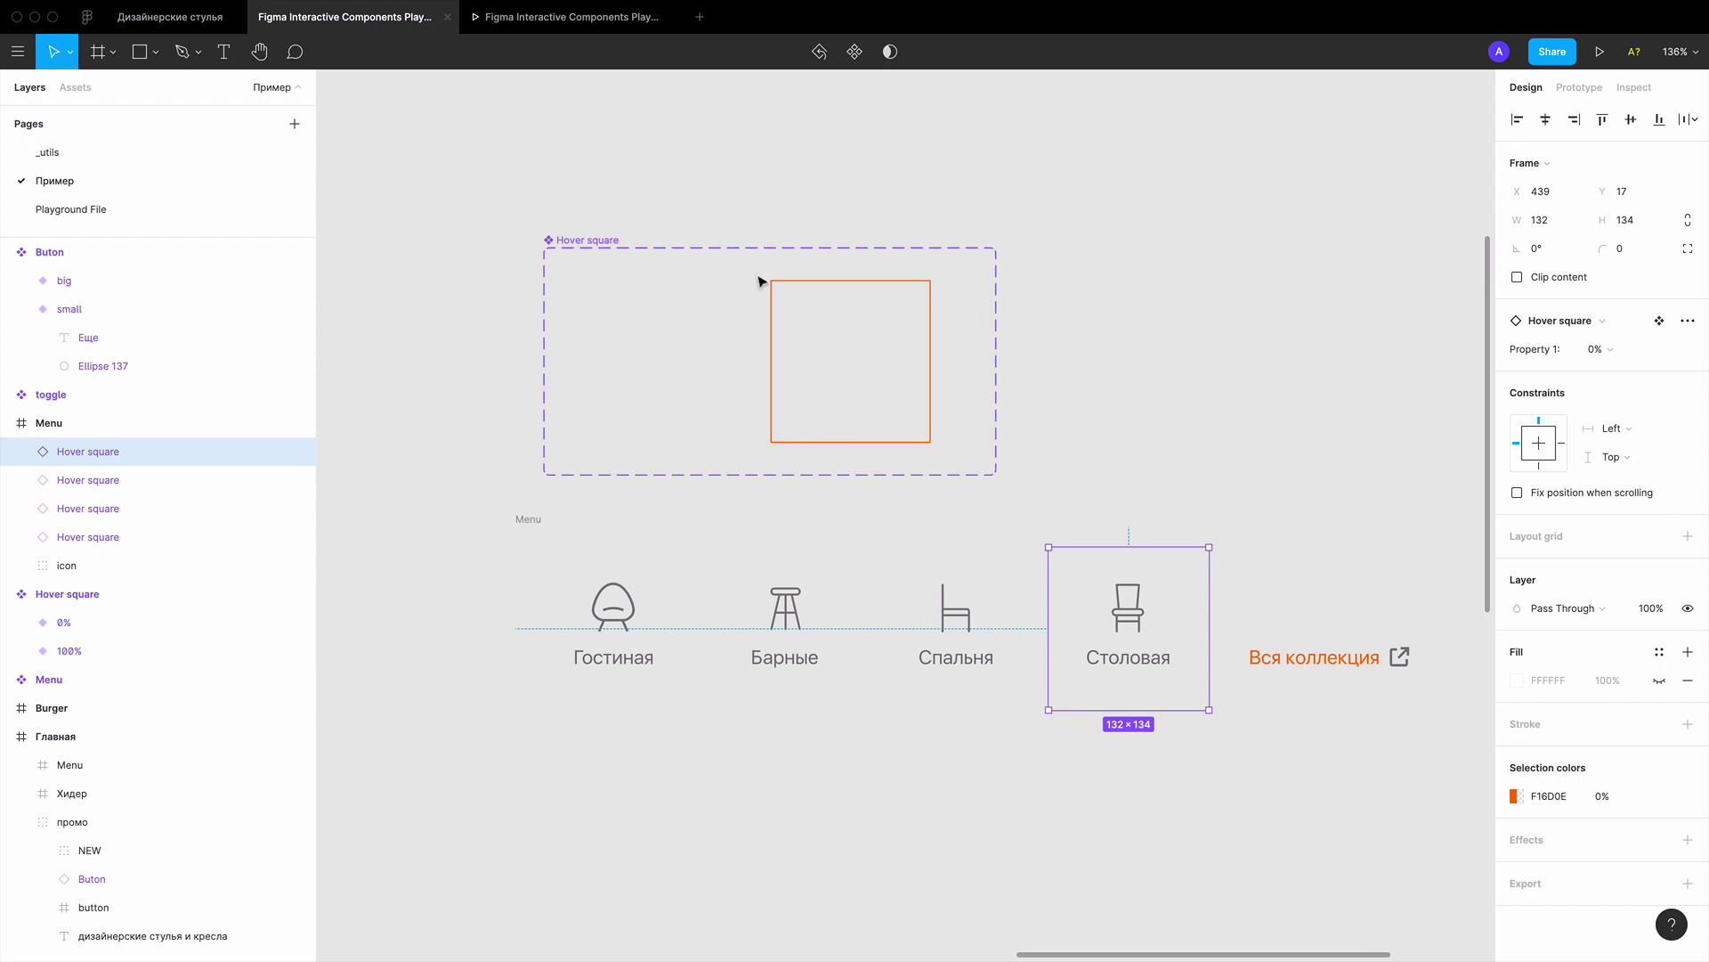
{"action": "scroll", "coordinate": [1225, 400], "scroll_direction": "down", "scroll_amount": 3}
{"action": "scroll", "coordinate": [1211, 388], "scroll_direction": "down", "scroll_amount": 3}
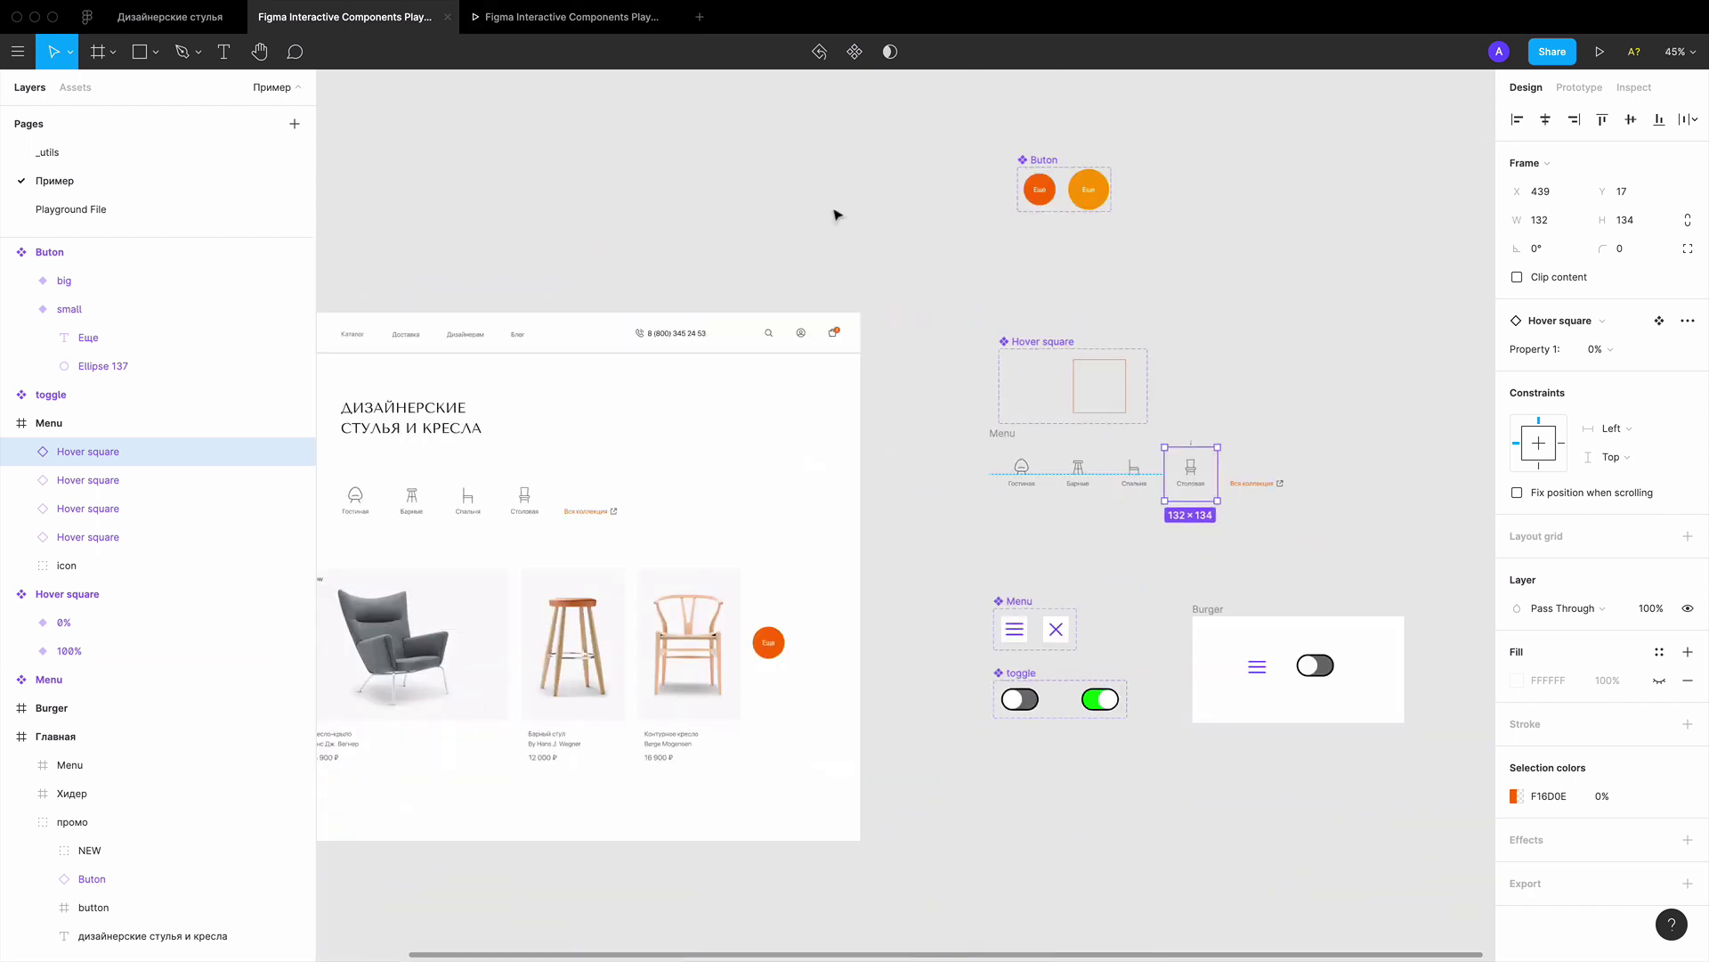
{"action": "scroll", "coordinate": [1047, 490], "scroll_direction": "up", "scroll_amount": 1}
{"action": "left_click", "coordinate": [994, 434]}
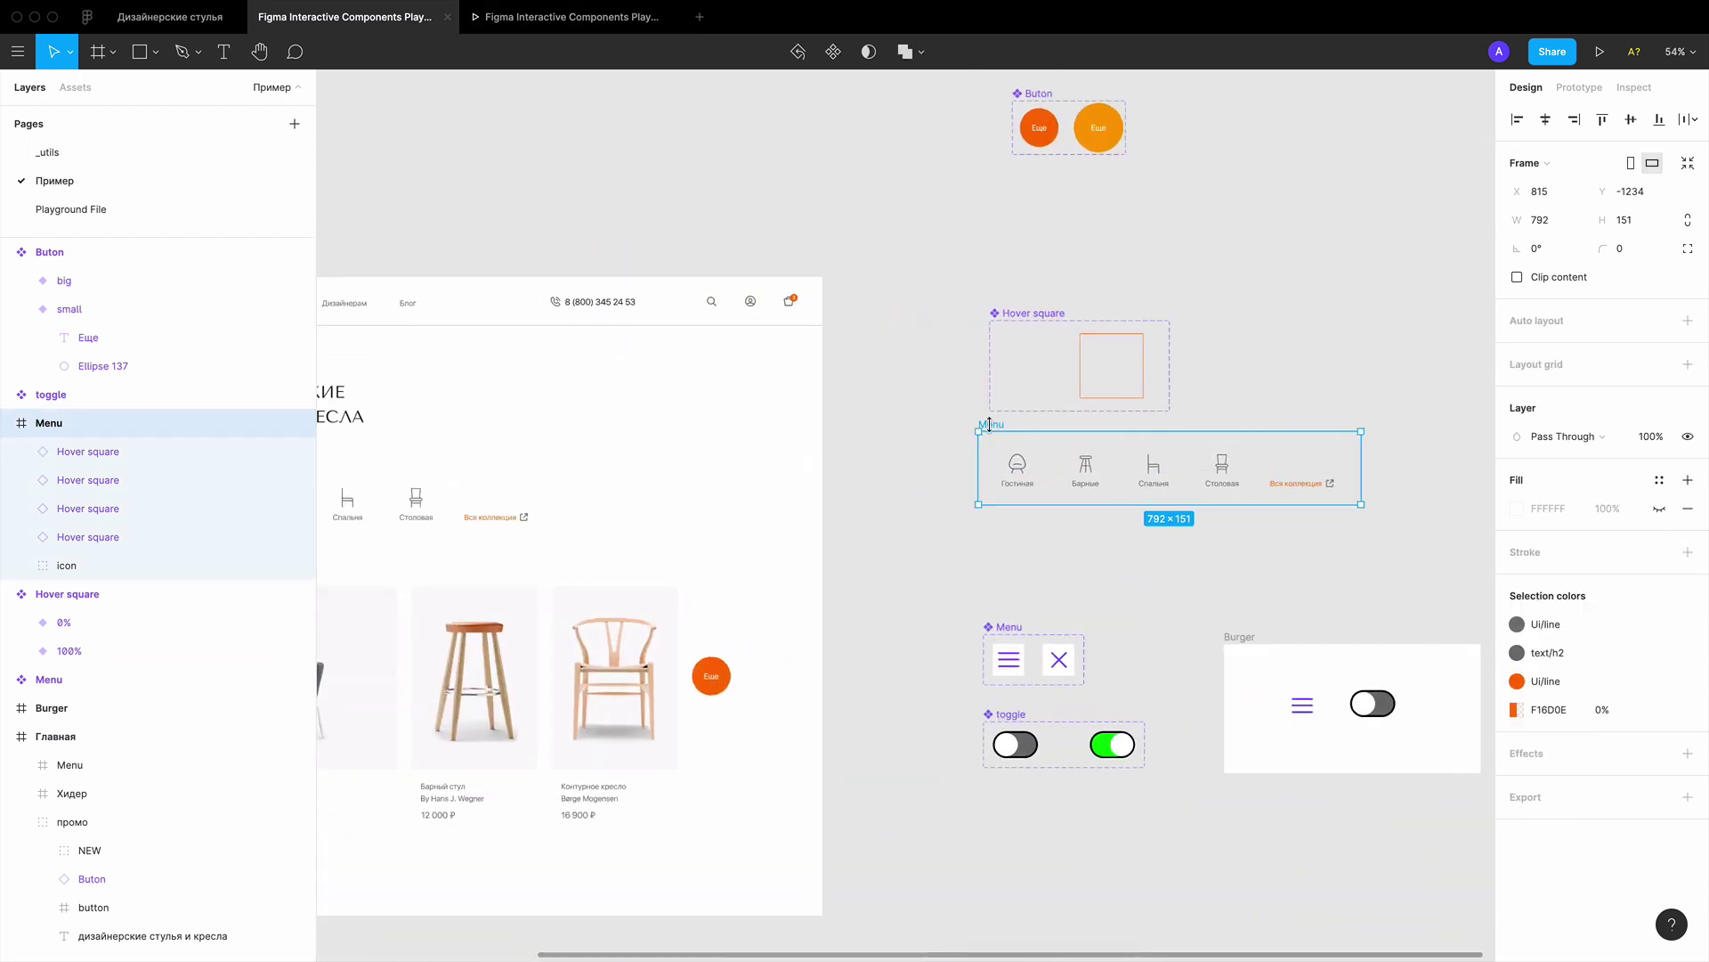
{"action": "scroll", "coordinate": [981, 393], "scroll_direction": "left", "scroll_amount": 3}
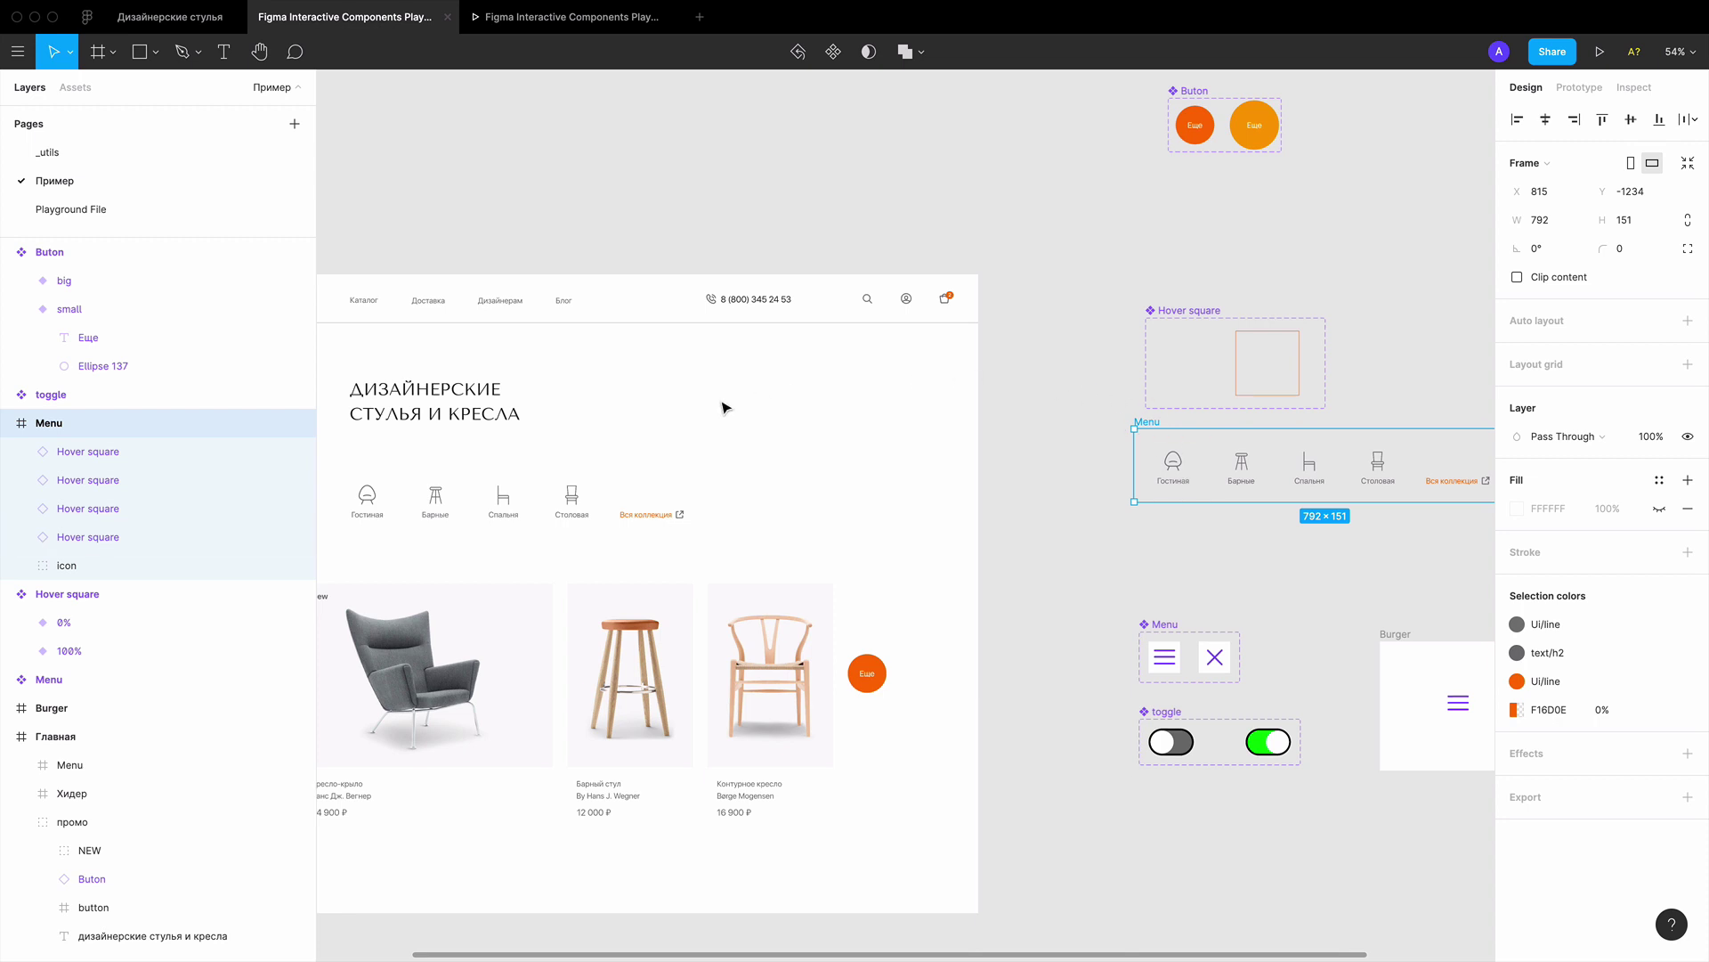
In the prototype preview, hover menu categories like Гостиная to check their orange outline squares
{"action": "left_click", "coordinate": [602, 19]}
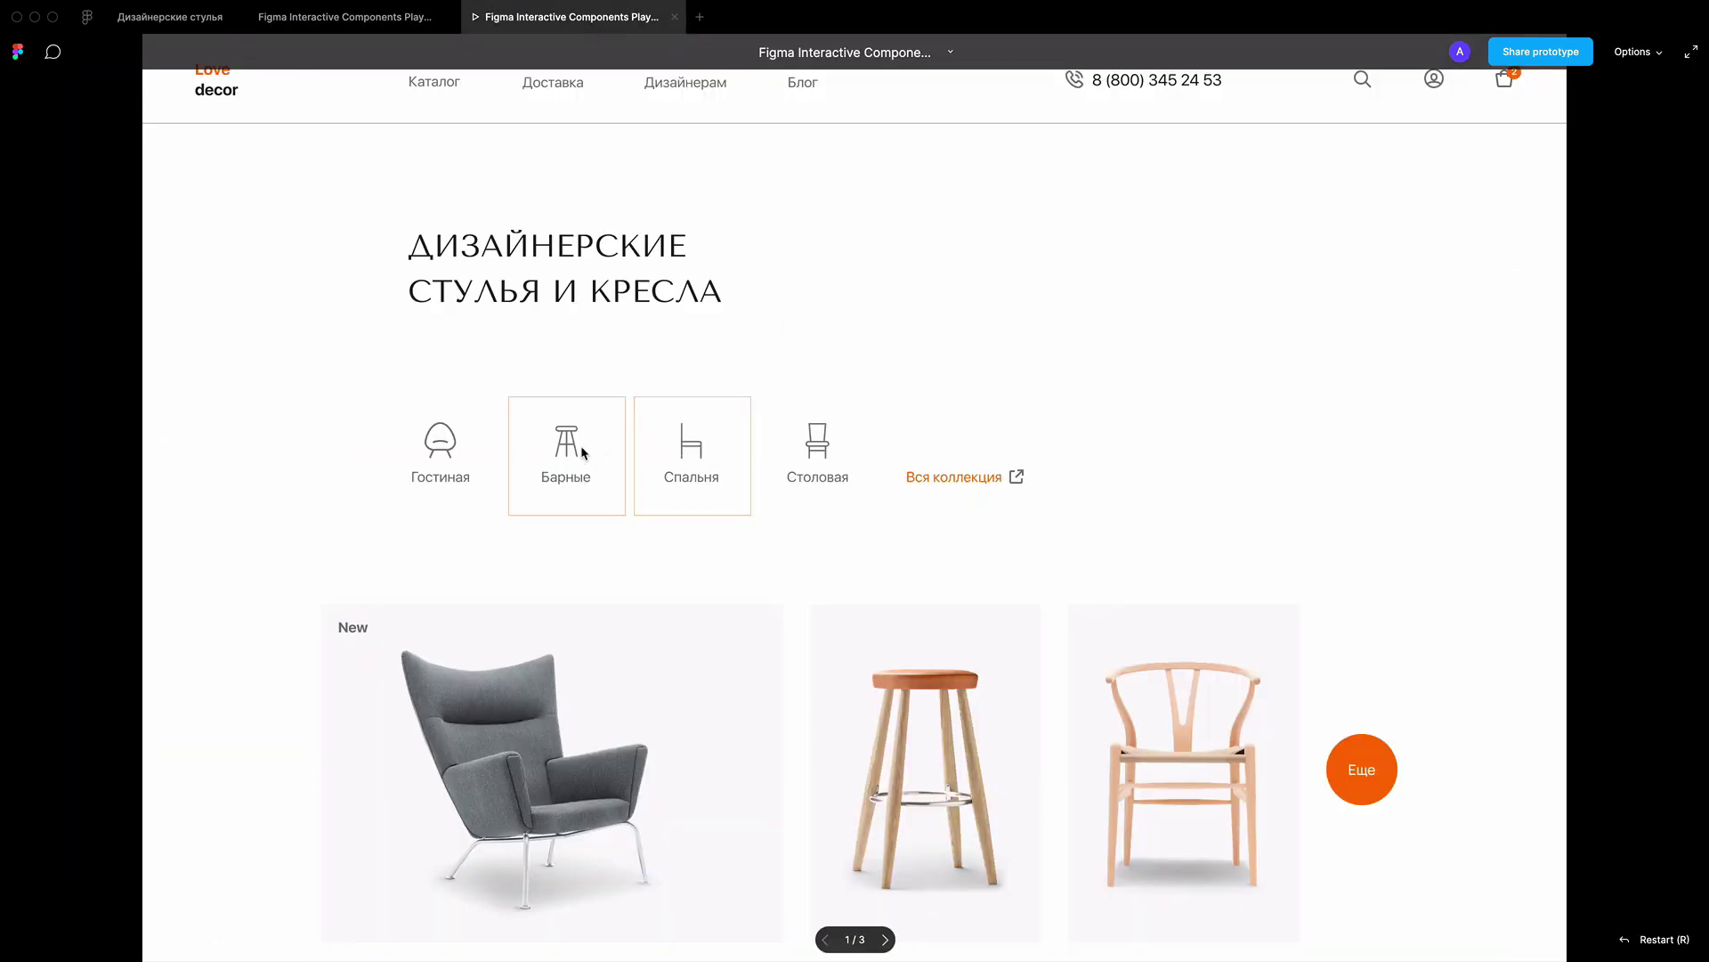
{"action": "scroll", "coordinate": [1086, 441], "scroll_direction": "down", "scroll_amount": 3}
{"action": "scroll", "coordinate": [1083, 445], "scroll_direction": "up", "scroll_amount": 3}
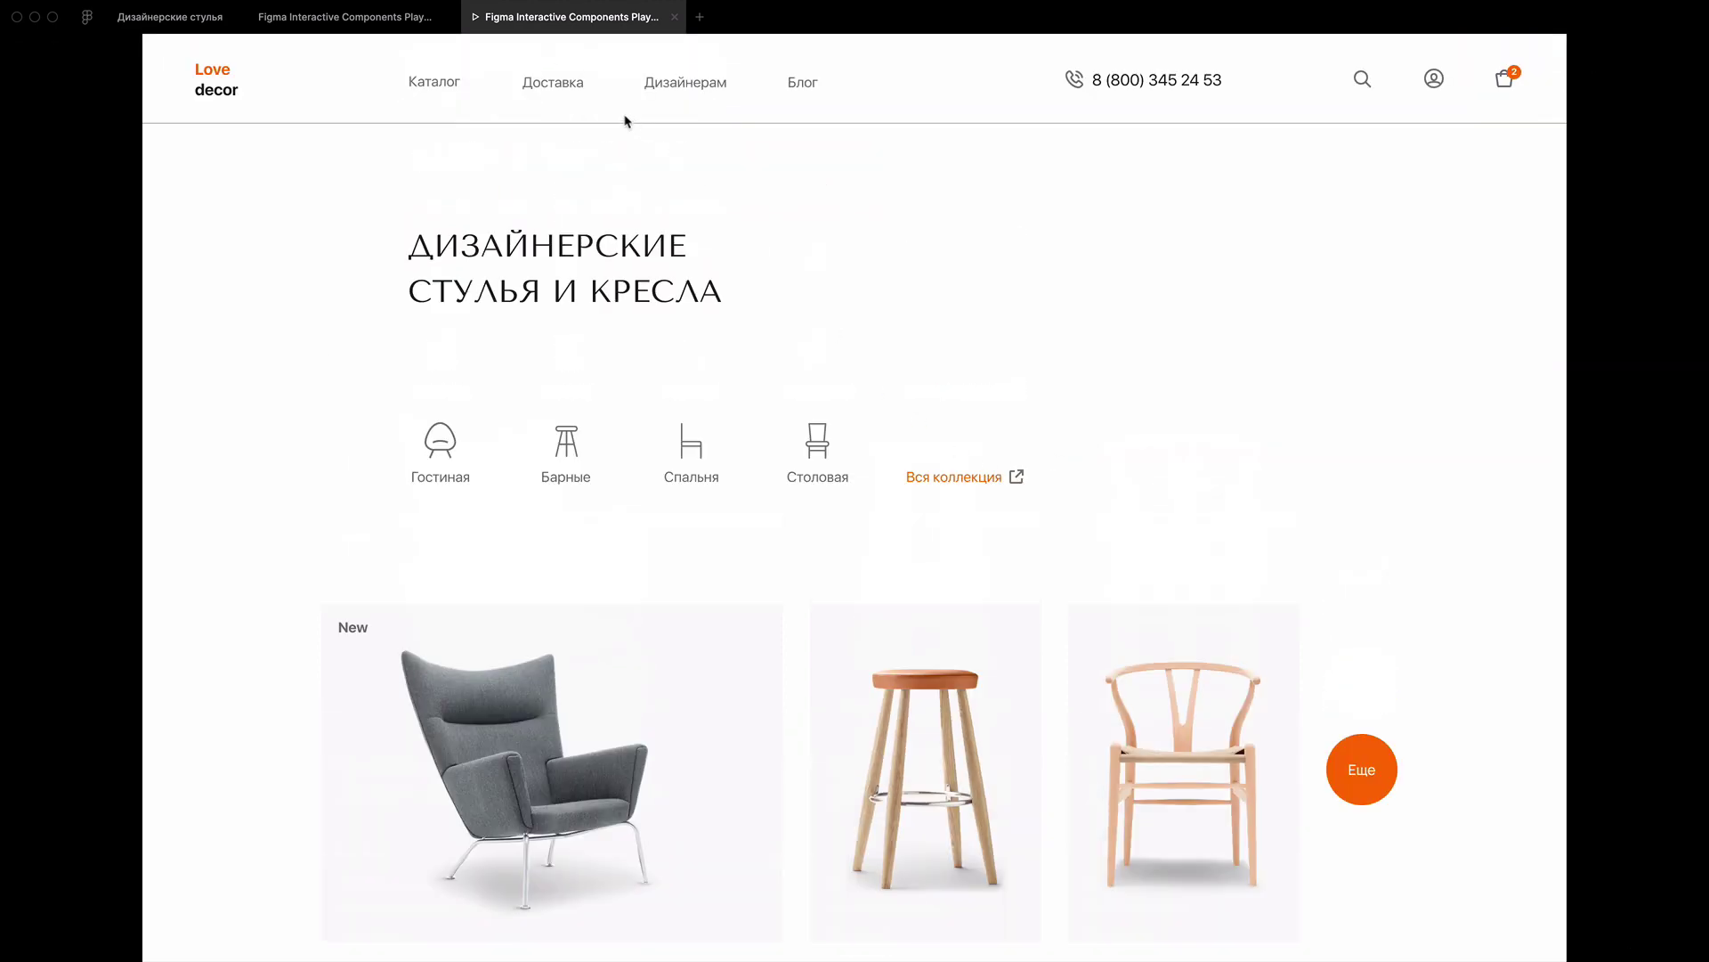
{"action": "left_click", "coordinate": [370, 26]}
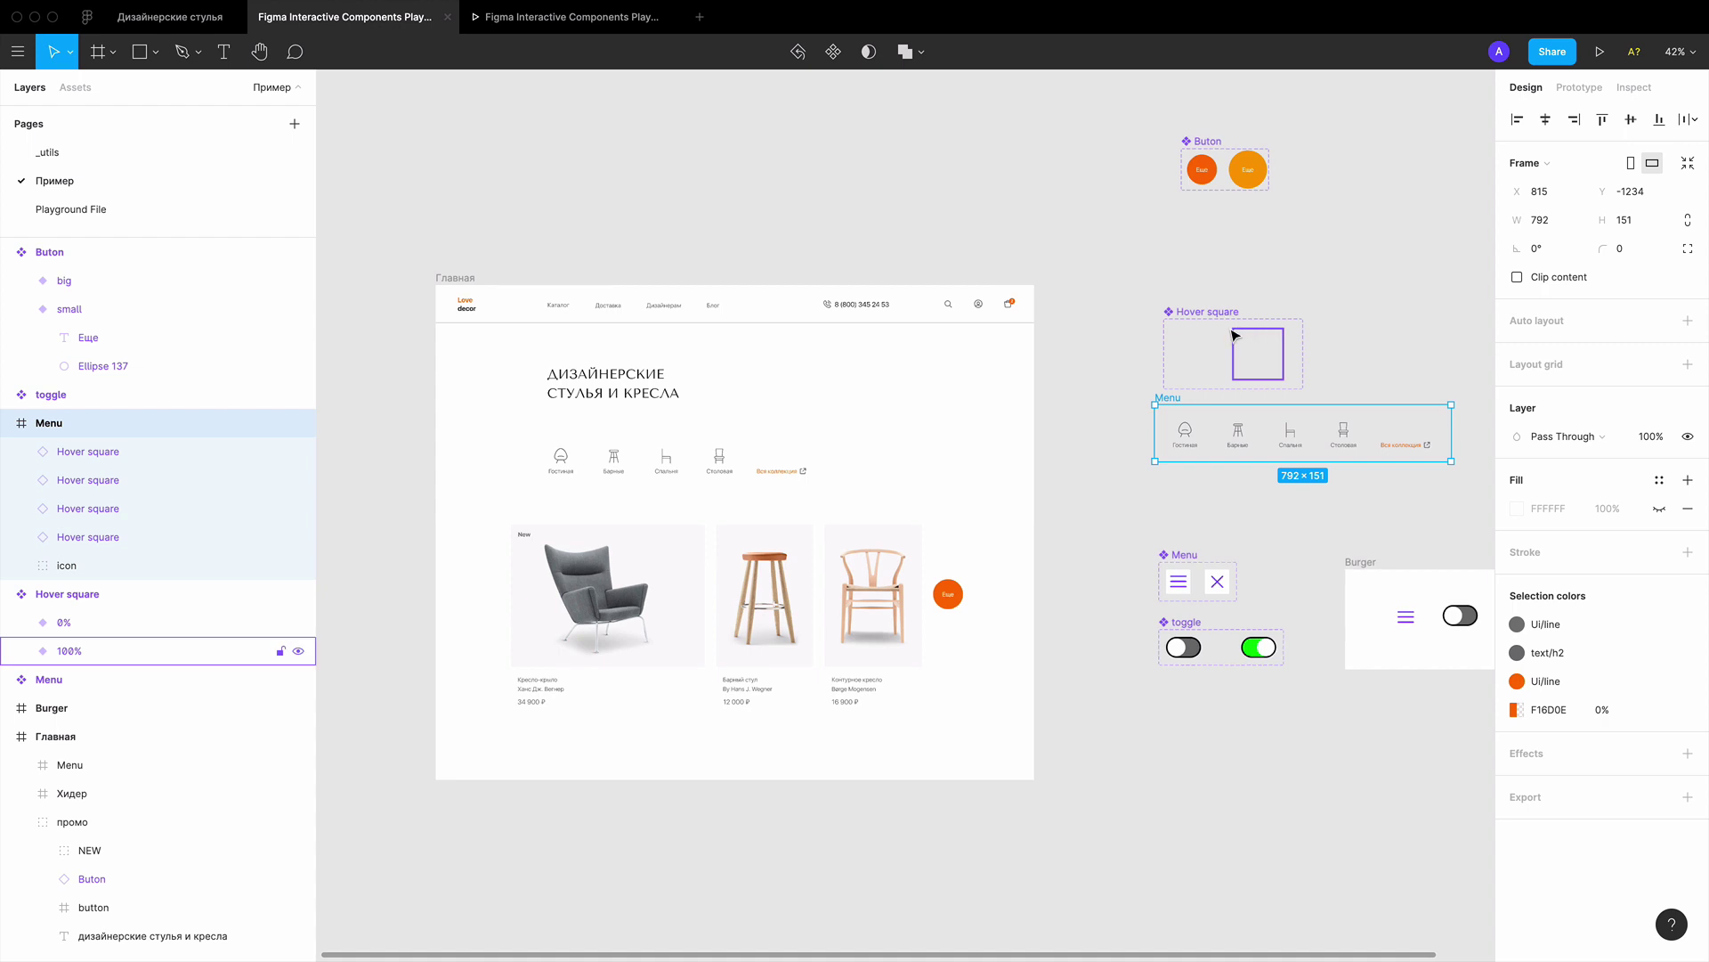
{"action": "scroll", "coordinate": [1220, 329], "scroll_direction": "up", "scroll_amount": 1}
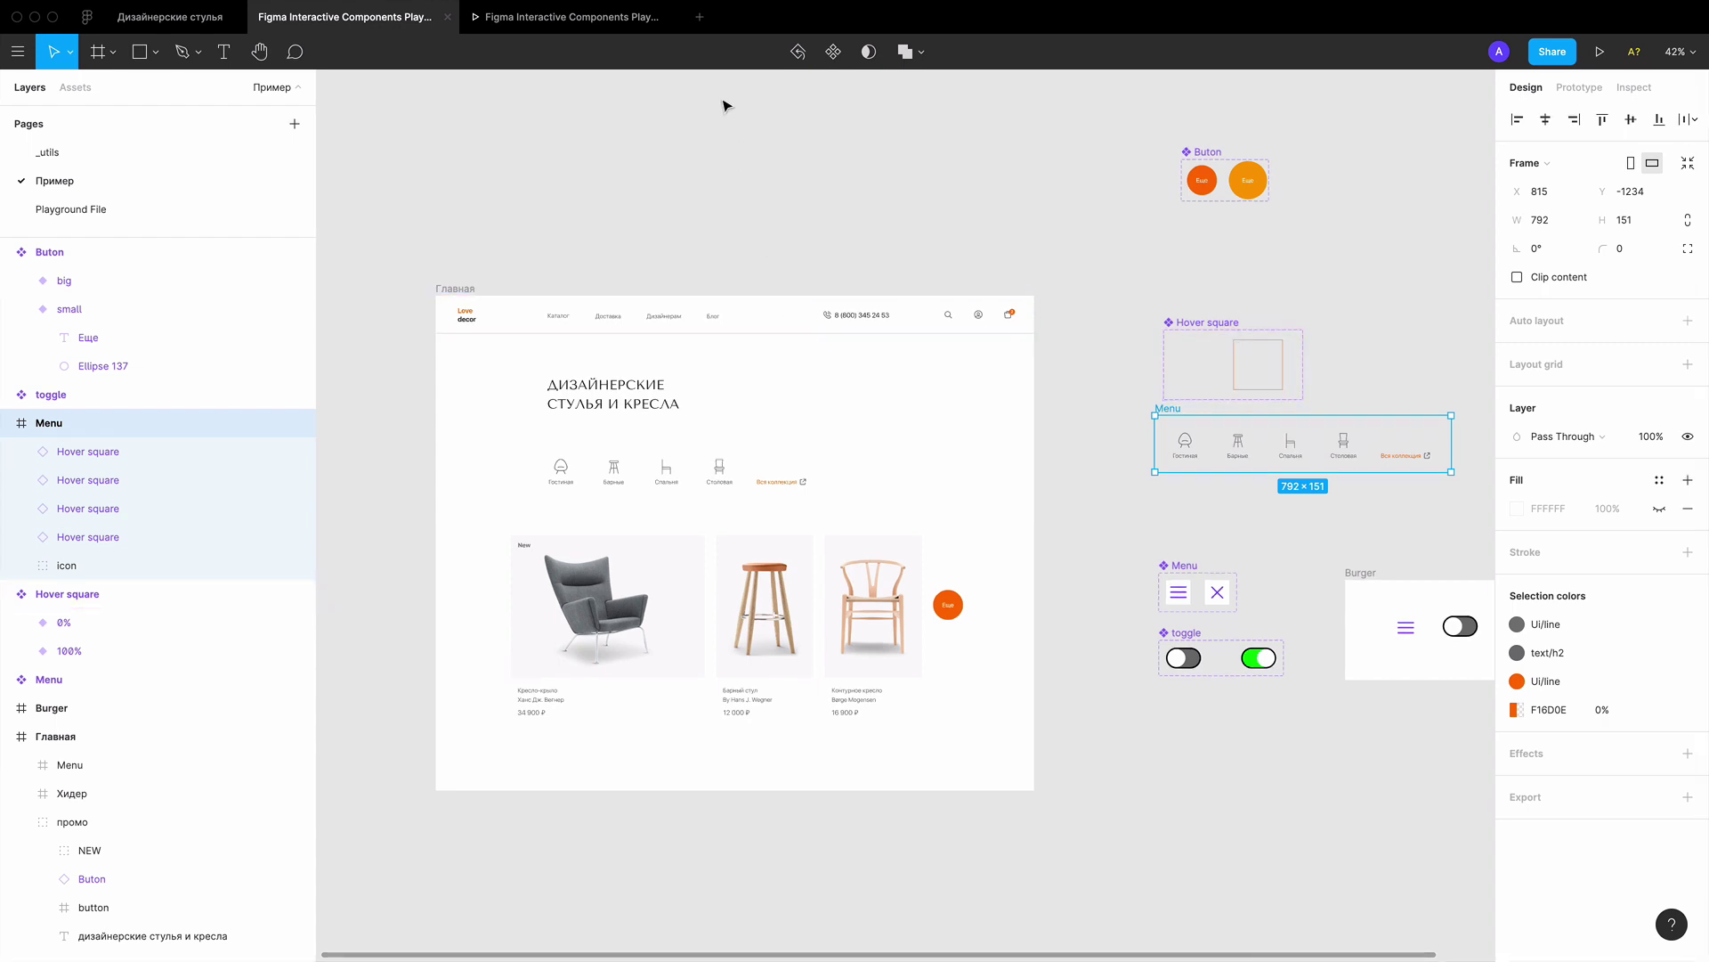
{"action": "left_click", "coordinate": [596, 34]}
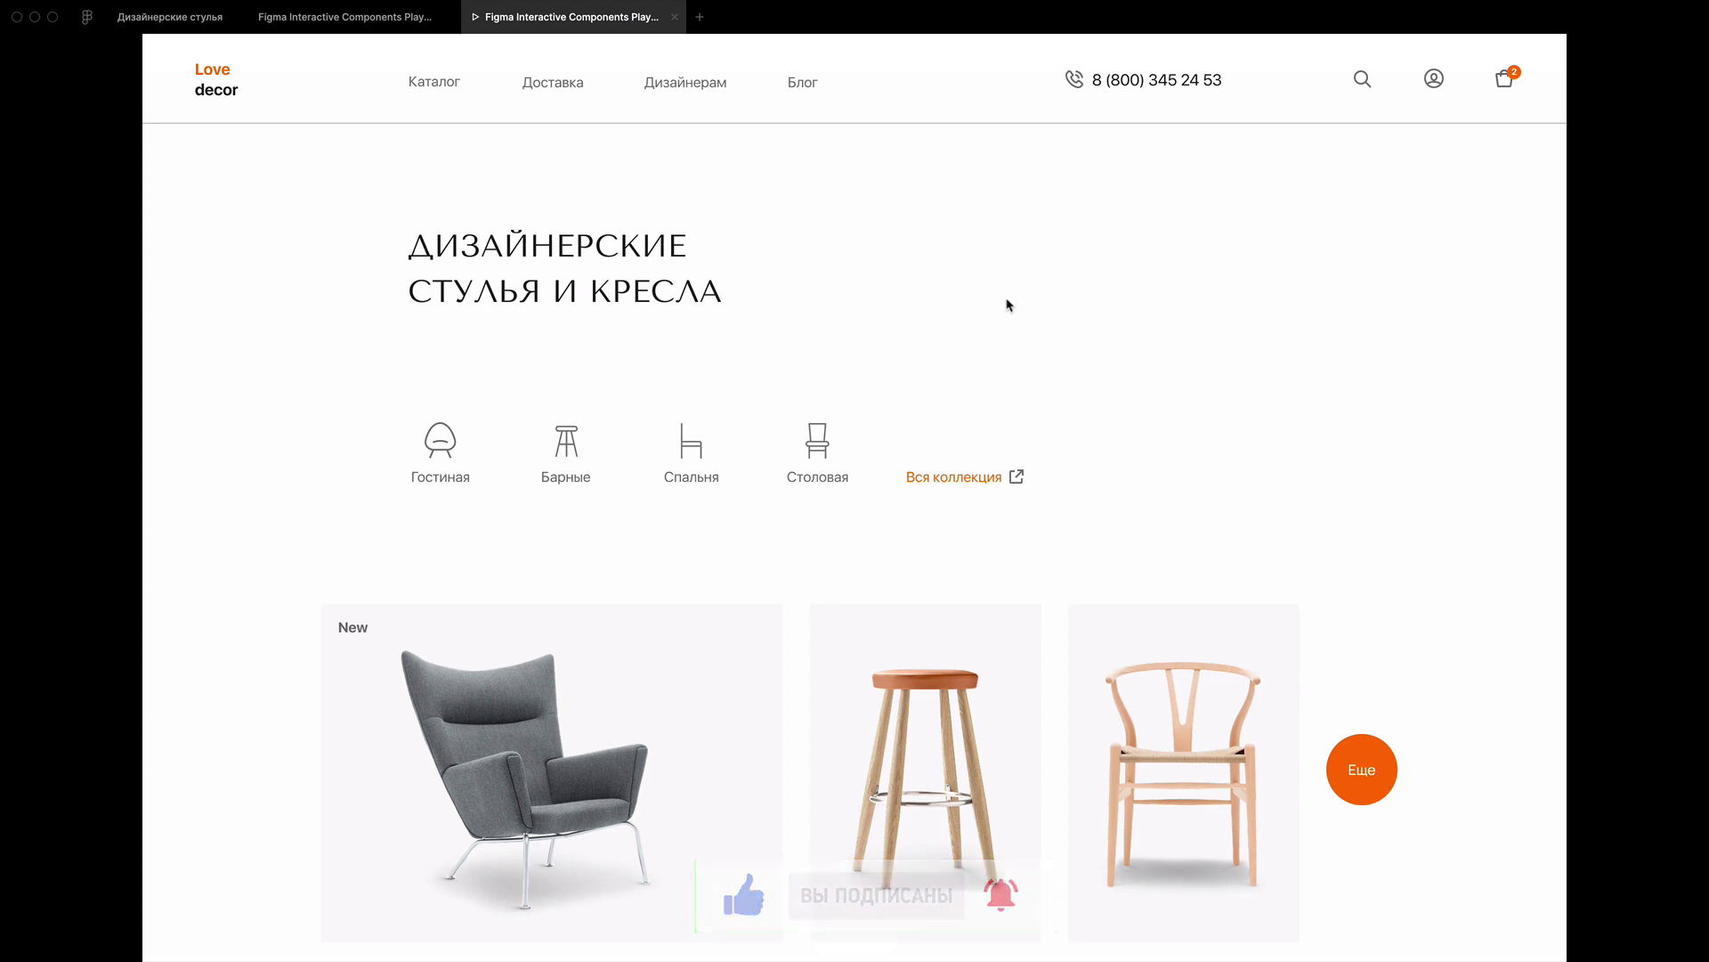
{"action": "left_click", "coordinate": [446, 449]}
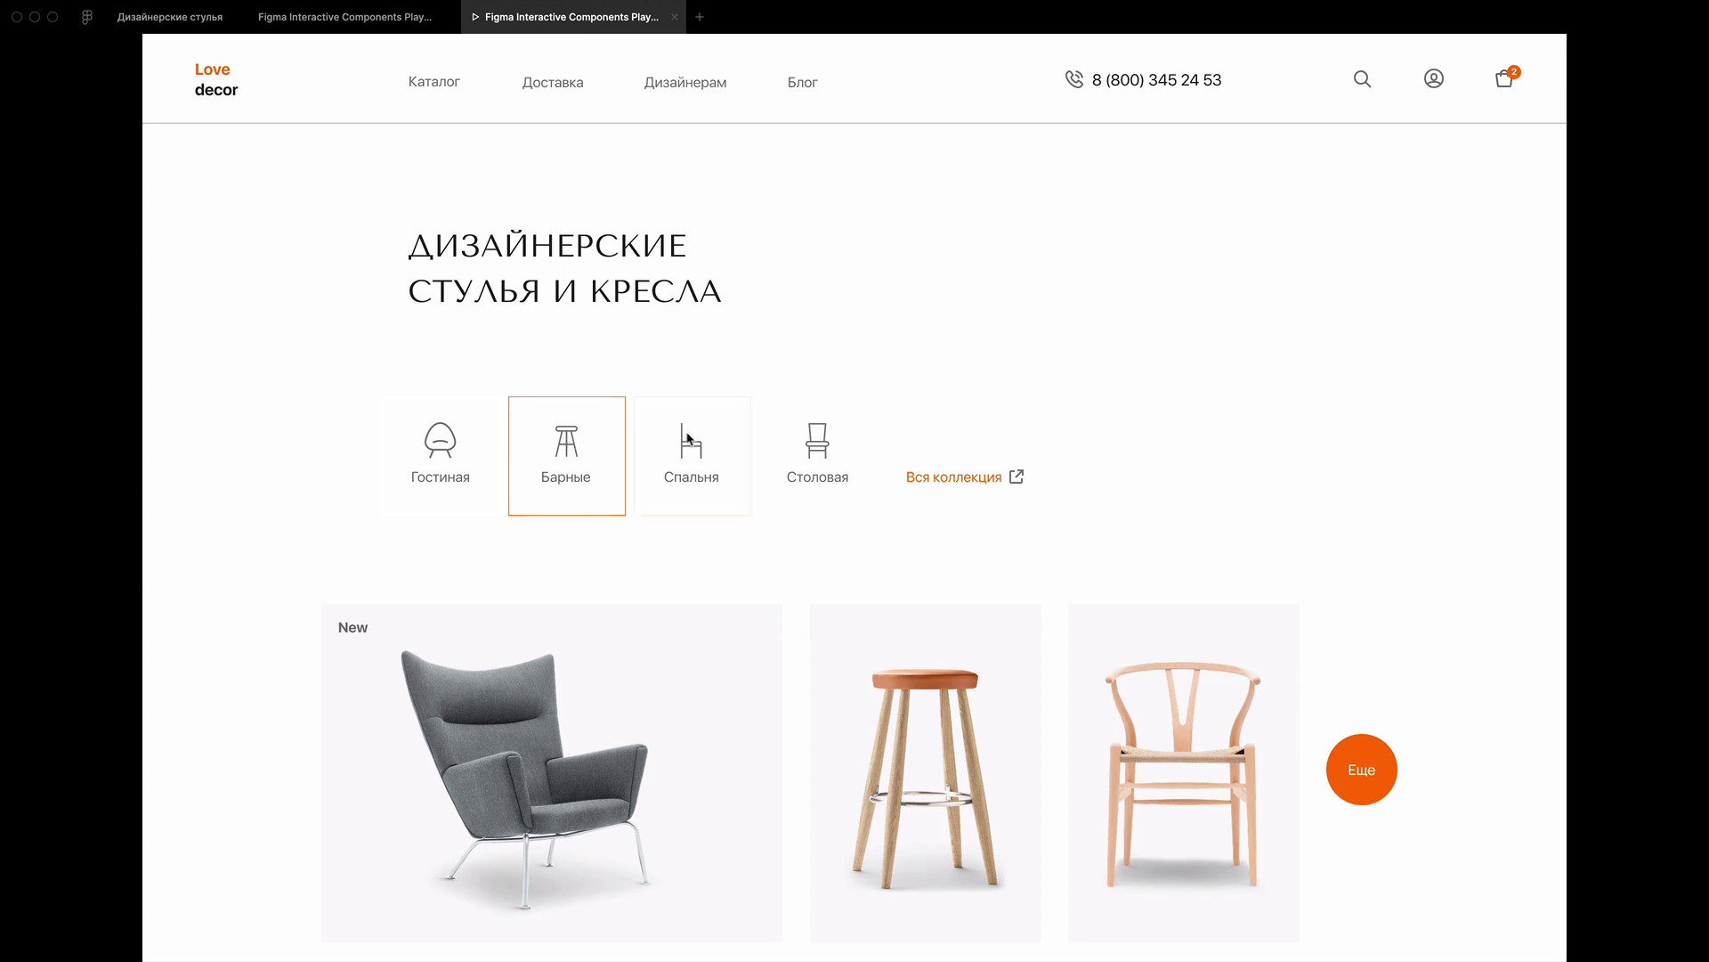